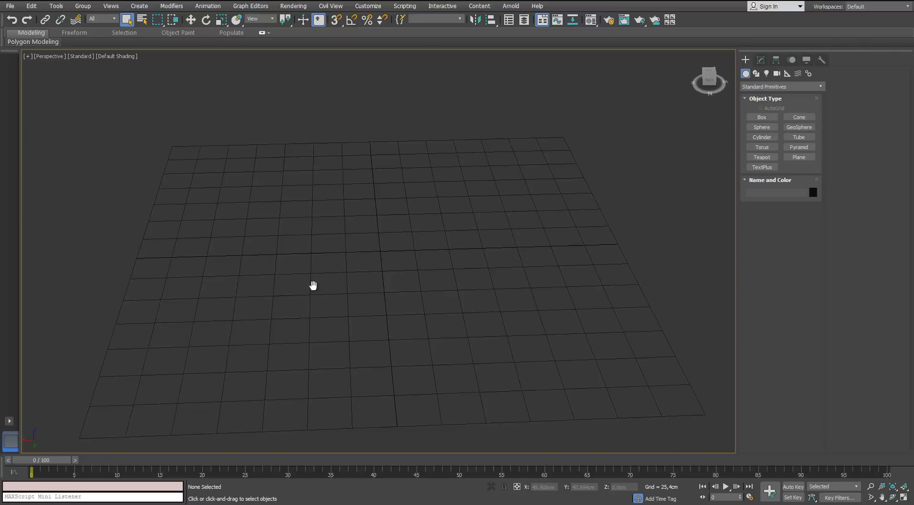
# Create a box at the grid centre about 49.6 cm long, 90.7 cm wide and 4.9 cm high, and show edged faces.
pyautogui.scroll(5, 407, 251)
pyautogui.click(761, 119)
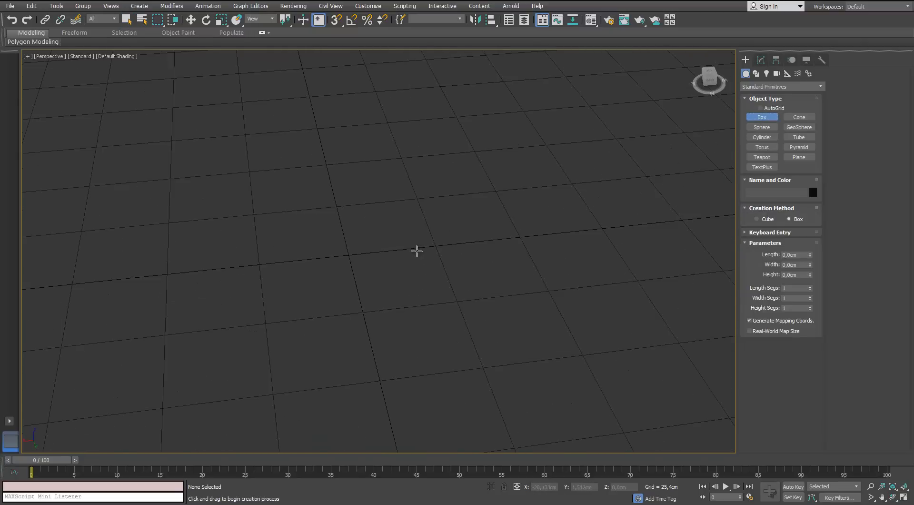
pyautogui.moveTo(496, 200); pyautogui.dragTo(155, 309)
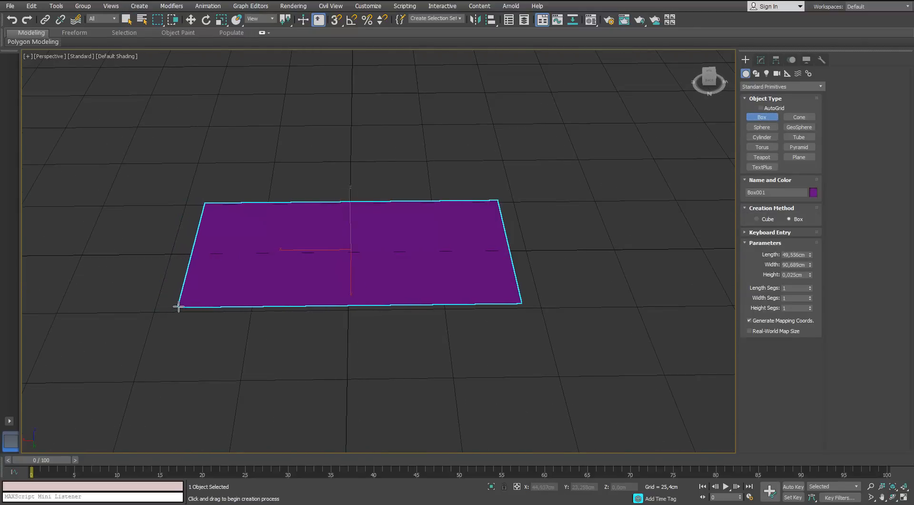
pyautogui.click(240, 250)
pyautogui.rightClick(241, 250)
pyautogui.click(761, 59)
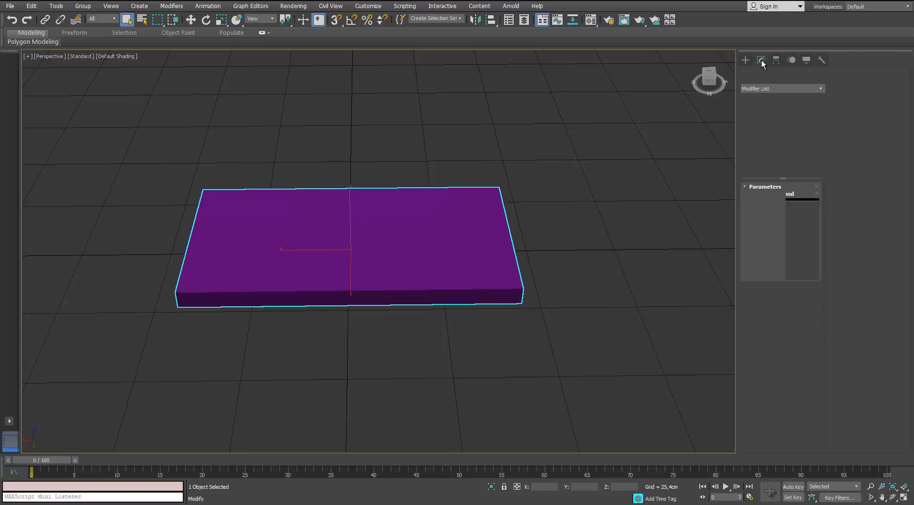
pyautogui.keyDown('alt'); pyautogui.moveTo(275, 226); pyautogui.dragTo(309, 218, button='middle'); pyautogui.keyUp('alt')
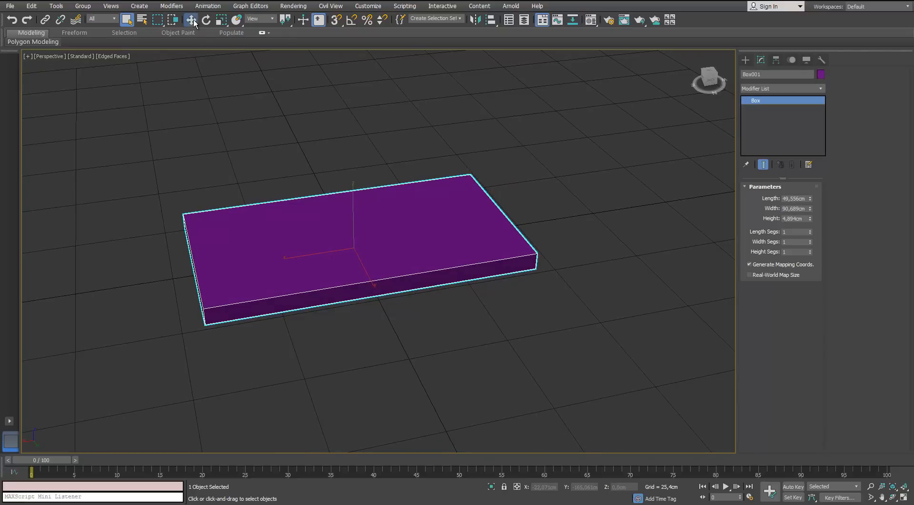
# Change the box's object colour to blue.
pyautogui.click(822, 75)
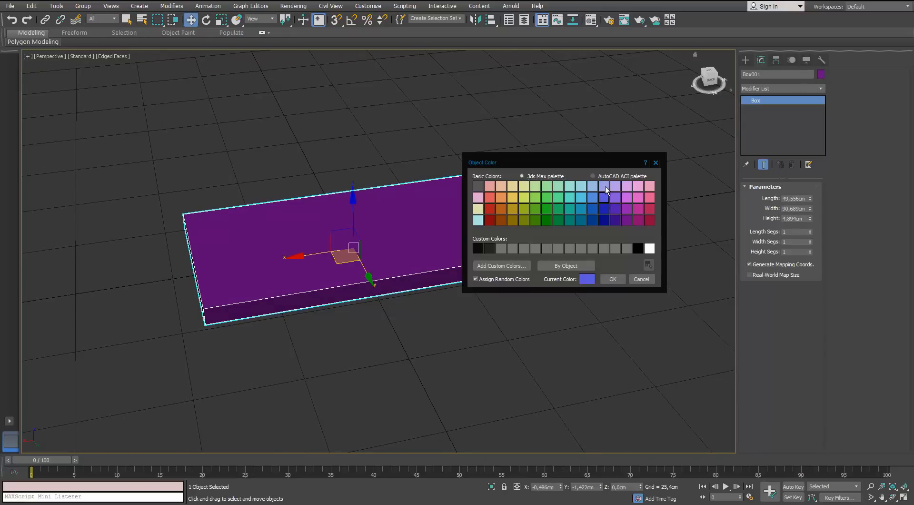
pyautogui.click(612, 280)
pyautogui.click(821, 74)
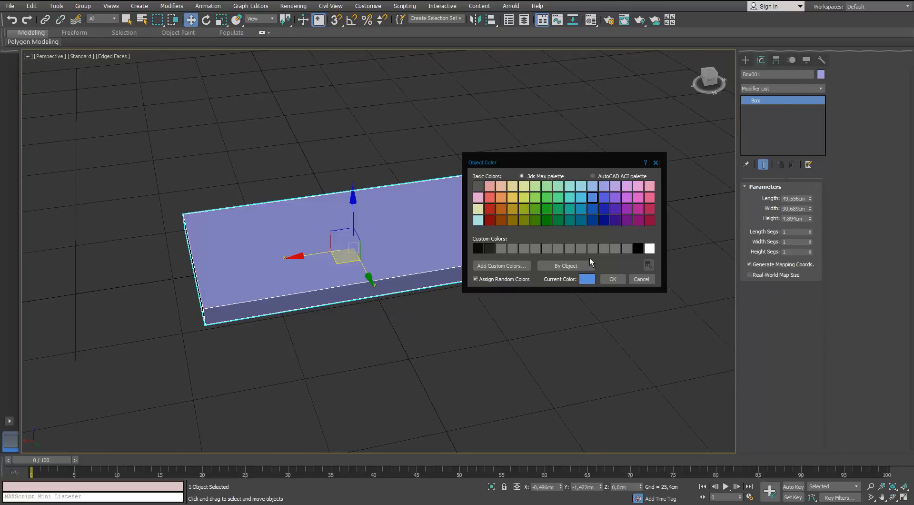
pyautogui.click(613, 279)
# Convert the box to an Editable Poly and delete its top polygon.
pyautogui.rightClick(353, 260)
pyautogui.click(341, 359)
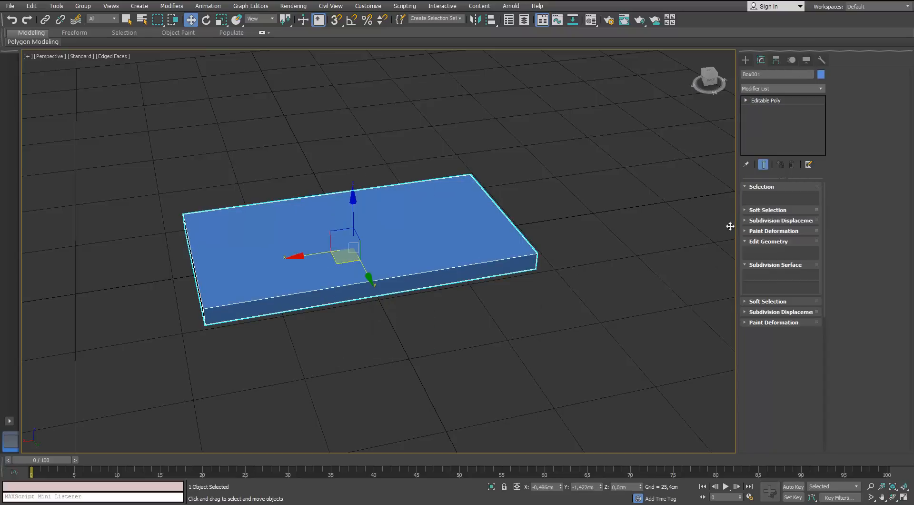
pyautogui.click(765, 196)
pyautogui.press('4')
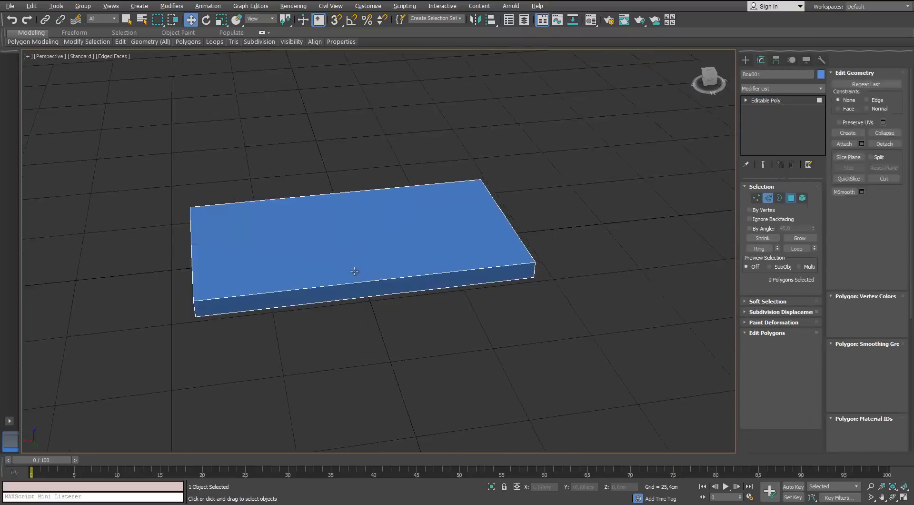
pyautogui.click(355, 264)
pyautogui.press('Delete')
# Select the open top border and scale a copy of it inward to form a narrow flat rim.
pyautogui.click(780, 198)
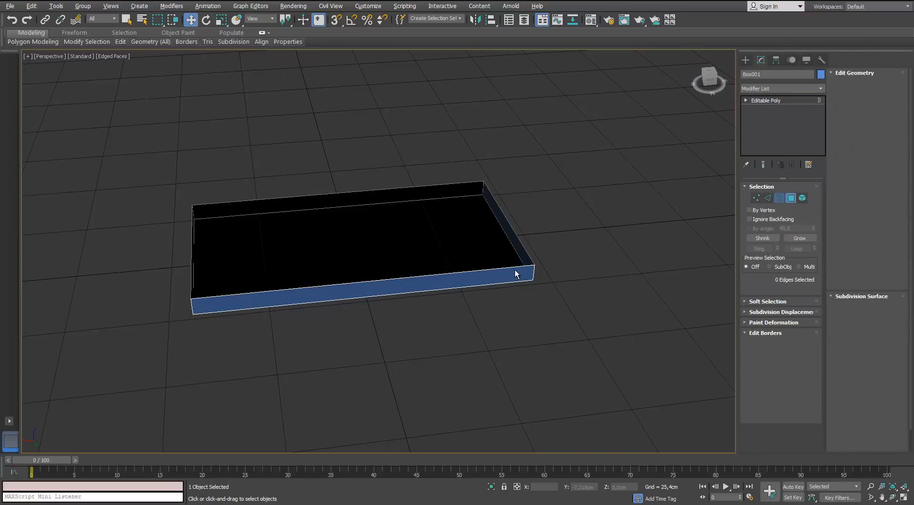
pyautogui.click(520, 268)
pyautogui.keyDown('alt'); pyautogui.moveTo(409, 221); pyautogui.dragTo(340, 257, button='middle'); pyautogui.keyUp('alt')
pyautogui.press('r')
pyautogui.scroll(3, 330, 264)
pyautogui.moveTo(373, 271); pyautogui.dragTo(370, 273)
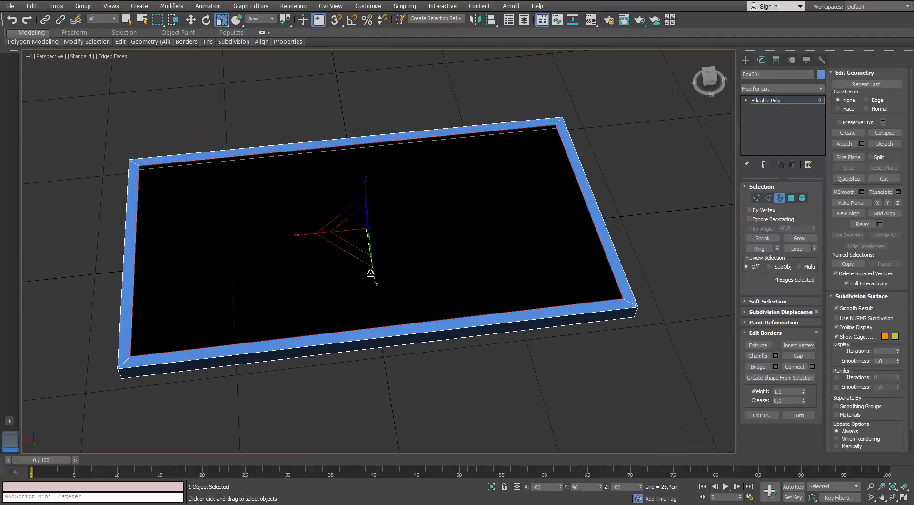
# Extend the inner border slightly downward and scale a copy inward to form a recessed ring inside the rim.
pyautogui.press('w')
pyautogui.keyDown('alt'); pyautogui.moveTo(374, 262); pyautogui.dragTo(359, 293, button='middle'); pyautogui.keyUp('alt')
pyautogui.press('r')
pyautogui.moveTo(363, 293); pyautogui.dragTo(363, 291)
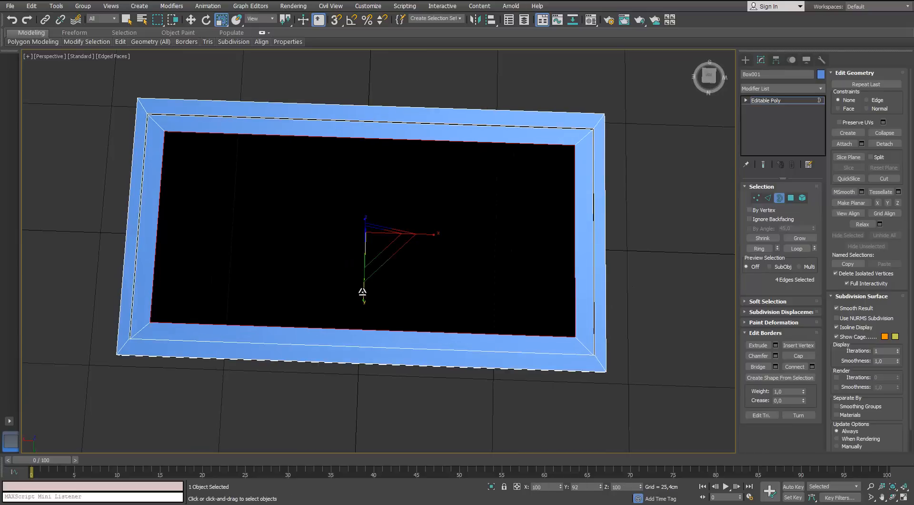
pyautogui.keyDown('alt'); pyautogui.moveTo(363, 292); pyautogui.dragTo(350, 228, button='middle'); pyautogui.keyUp('alt')
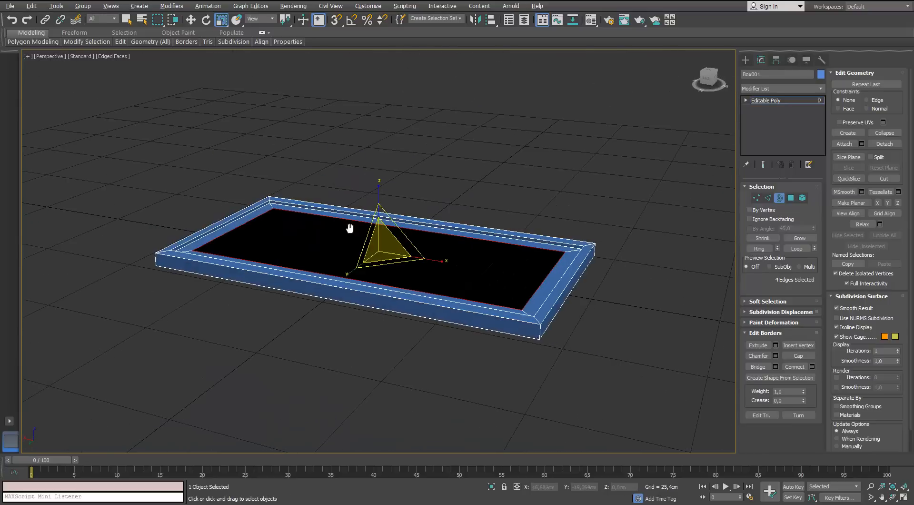
# Extrude the inner border upward into a second step and scale a copy inward to form its flat rim.
pyautogui.moveTo(370, 273)
pyautogui.keyDown('alt'); pyautogui.mouseDown(button='middle')
pyautogui.moveTo(354, 292)
pyautogui.moveTo(364, 288)
pyautogui.mouseUp(button='middle'); pyautogui.keyUp('alt')
pyautogui.press('w')
pyautogui.keyDown('shift'); pyautogui.moveTo(376, 213); pyautogui.dragTo(370, 198); pyautogui.keyUp('shift')
pyautogui.keyDown('alt'); pyautogui.moveTo(365, 222); pyautogui.dragTo(363, 296, button='middle'); pyautogui.keyUp('alt')
pyautogui.press('r')
pyautogui.scroll(3, 385, 232)
pyautogui.moveTo(363, 296); pyautogui.dragTo(367, 290)
pyautogui.keyDown('alt'); pyautogui.moveTo(396, 302); pyautogui.dragTo(373, 240, button='middle'); pyautogui.keyUp('alt')
# Extend the second step's inner border slightly downward and scale a copy inward to form a wider recessed ring.
pyautogui.press('w')
pyautogui.moveTo(376, 197); pyautogui.dragTo(376, 205)
pyautogui.keyDown('alt'); pyautogui.moveTo(376, 205); pyautogui.dragTo(373, 297, button='middle'); pyautogui.keyUp('alt')
pyautogui.moveTo(369, 248); pyautogui.dragTo(366, 261)
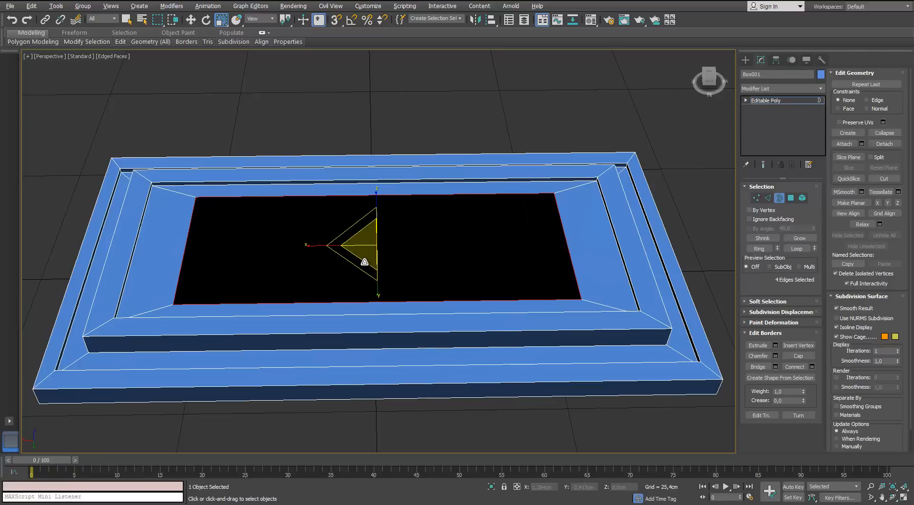
pyautogui.keyDown('alt'); pyautogui.moveTo(364, 262); pyautogui.dragTo(366, 303, button='middle'); pyautogui.keyUp('alt')
pyautogui.moveTo(365, 303); pyautogui.dragTo(365, 298)
pyautogui.scroll(-5, 366, 299)
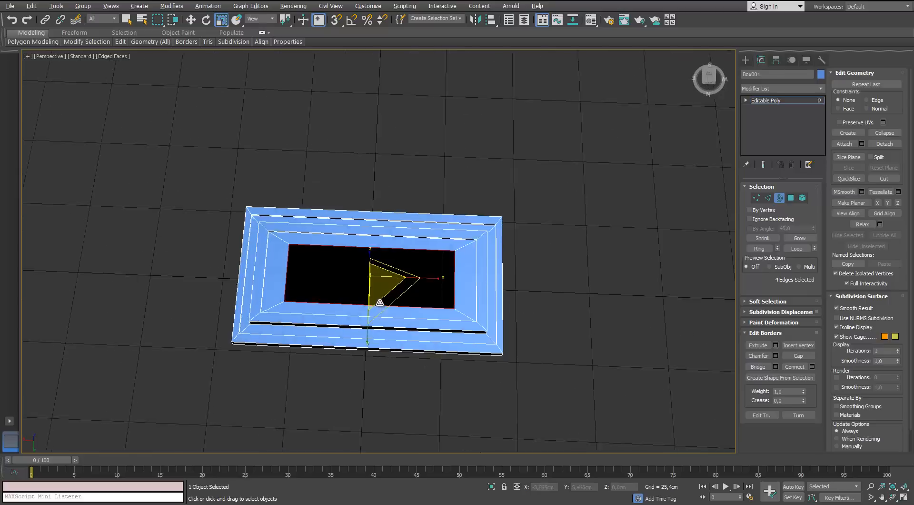
# Deepen the base by moving all vertices of its front side about 11 cm outward along Y.
pyautogui.press('1')
pyautogui.moveTo(581, 262); pyautogui.dragTo(557, 278)
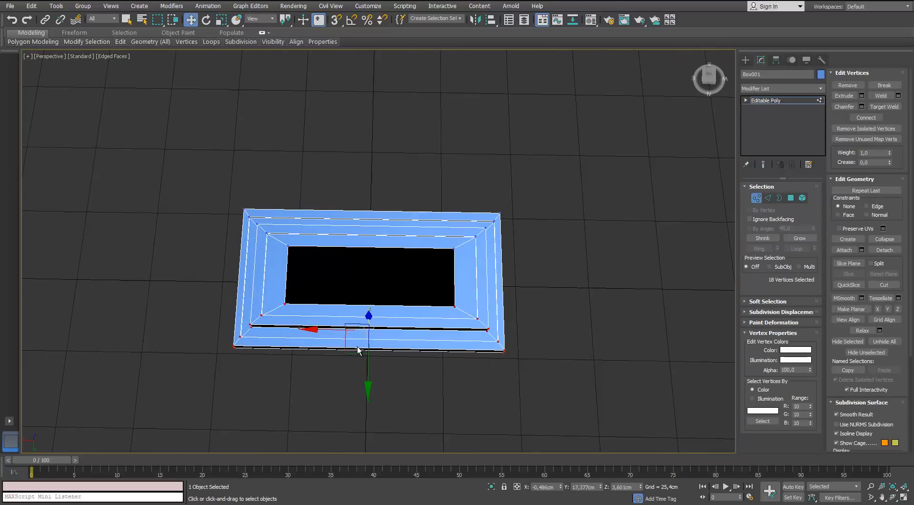
pyautogui.moveTo(368, 377); pyautogui.dragTo(361, 399)
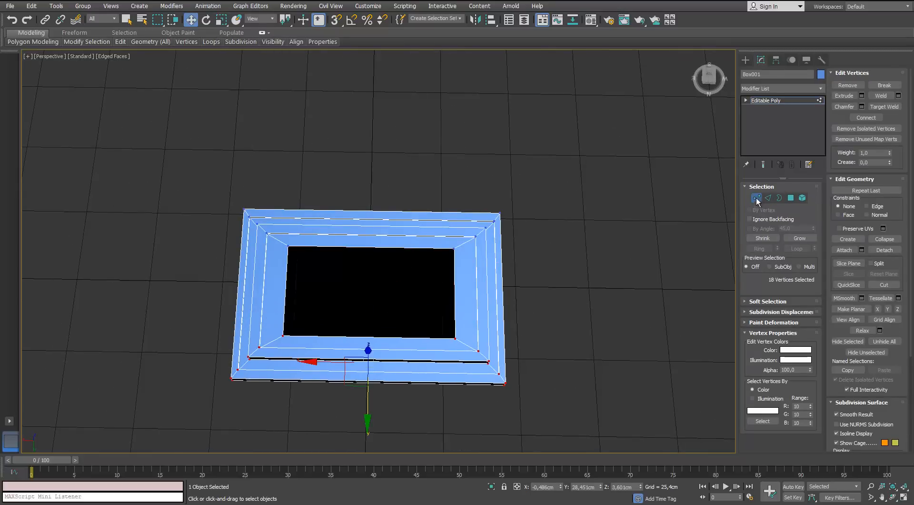
pyautogui.click(756, 198)
pyautogui.click(567, 248)
pyautogui.click(465, 274)
# Select the border of the central opening and scale it along Y to even out the surrounding ring.
pyautogui.click(780, 198)
pyautogui.click(455, 295)
pyautogui.moveTo(401, 330)
pyautogui.keyDown('alt'); pyautogui.mouseDown(button='middle')
pyautogui.moveTo(392, 292)
pyautogui.moveTo(395, 346)
pyautogui.mouseUp(button='middle'); pyautogui.keyUp('alt')
pyautogui.scroll(4, 391, 294)
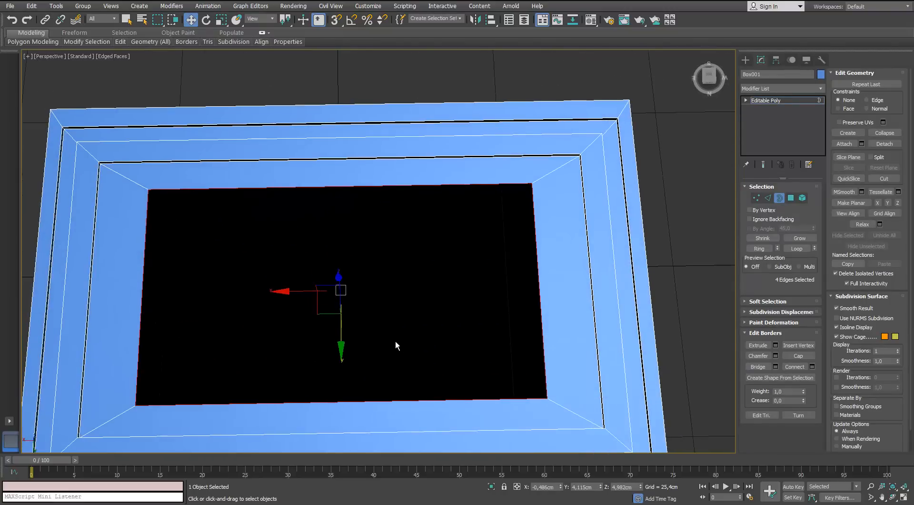
pyautogui.moveTo(379, 312)
pyautogui.keyDown('alt'); pyautogui.mouseDown(button='middle')
pyautogui.moveTo(378, 249)
pyautogui.moveTo(375, 316)
pyautogui.mouseUp(button='middle'); pyautogui.keyUp('alt')
pyautogui.press('r')
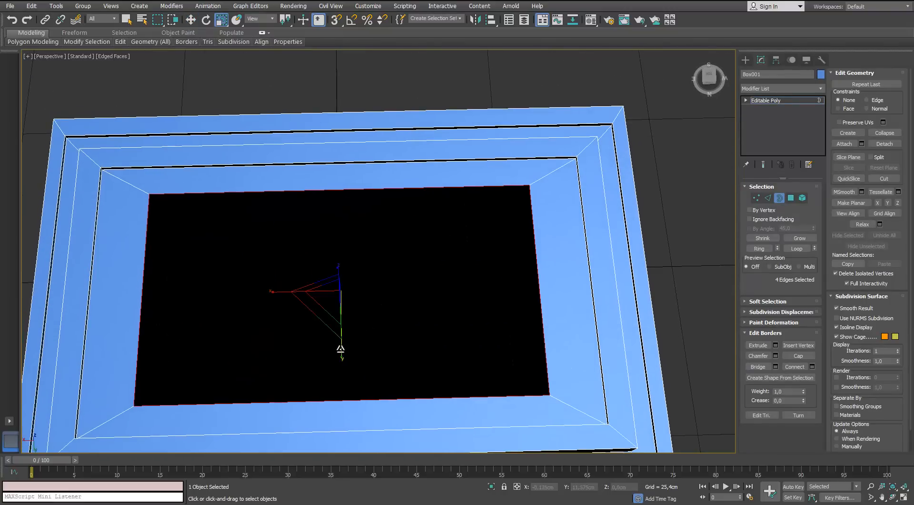
pyautogui.moveTo(339, 352); pyautogui.dragTo(339, 344)
# Extrude the opening's border up about 3.3 cm and scale a copy inward to 89% for a third step.
pyautogui.press('w')
pyautogui.keyDown('alt'); pyautogui.moveTo(378, 338); pyautogui.dragTo(376, 300, button='middle'); pyautogui.keyUp('alt')
pyautogui.keyDown('shift'); pyautogui.moveTo(342, 258); pyautogui.dragTo(342, 231); pyautogui.keyUp('shift')
pyautogui.keyDown('alt'); pyautogui.moveTo(343, 235); pyautogui.dragTo(351, 303, button='middle'); pyautogui.keyUp('alt')
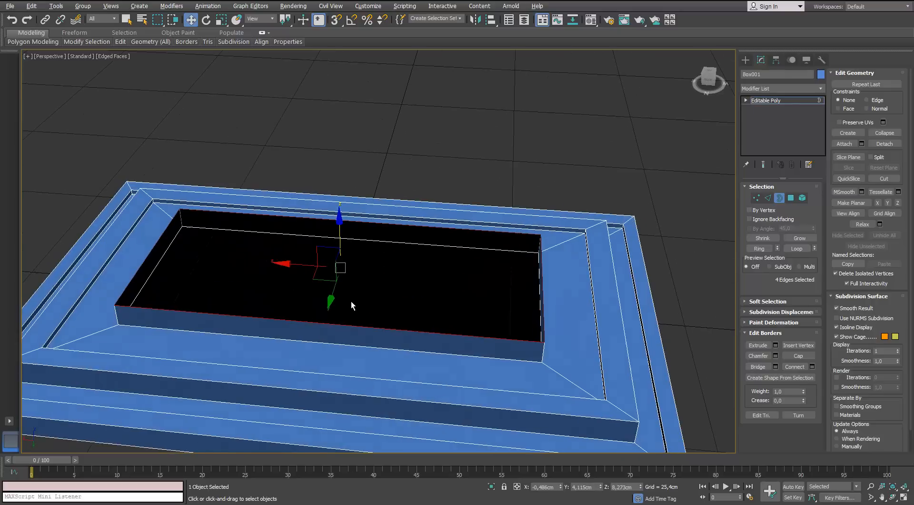
pyautogui.press('r')
pyautogui.moveTo(344, 268); pyautogui.dragTo(344, 272)
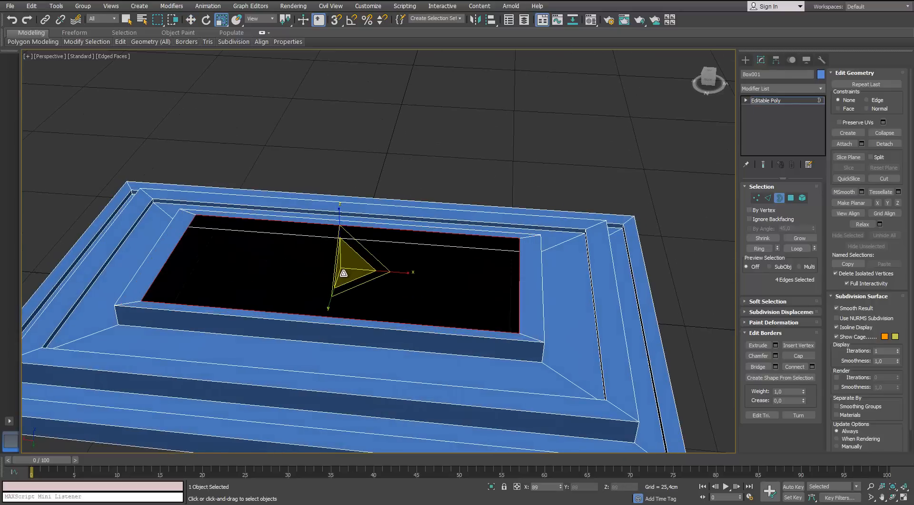
# Extrude the inner border of the third step upward to form the tall walls of the plinth block.
pyautogui.keyDown('alt'); pyautogui.moveTo(367, 300); pyautogui.dragTo(334, 262, button='middle'); pyautogui.keyUp('alt')
pyautogui.press('w')
pyautogui.keyDown('shift'); pyautogui.moveTo(340, 219); pyautogui.dragTo(329, 151); pyautogui.keyUp('shift')
pyautogui.keyDown('alt'); pyautogui.moveTo(333, 207); pyautogui.dragTo(349, 233, button='middle'); pyautogui.keyUp('alt')
pyautogui.scroll(-3, 345, 218)
pyautogui.scroll(2, 349, 233)
# Scale a copy of the block's top border outward to about 115%, adjust it along Y, and extrude it upward as a projecting ledge.
pyautogui.press('r')
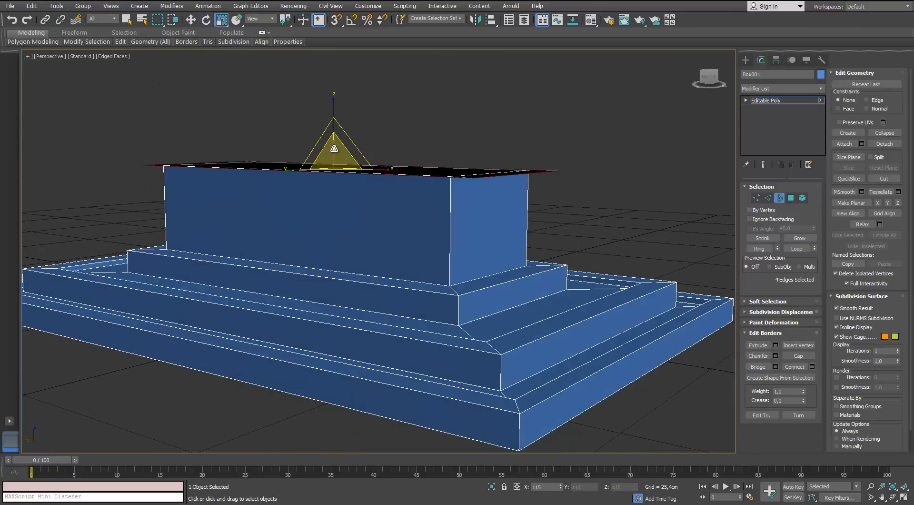
pyautogui.keyDown('alt'); pyautogui.moveTo(334, 150); pyautogui.dragTo(337, 229, button='middle'); pyautogui.keyUp('alt')
pyautogui.moveTo(322, 220); pyautogui.dragTo(320, 242)
pyautogui.keyDown('alt'); pyautogui.moveTo(381, 247); pyautogui.dragTo(345, 170, button='middle'); pyautogui.keyUp('alt')
pyautogui.press('w')
pyautogui.moveTo(347, 162); pyautogui.dragTo(347, 139)
pyautogui.press('r')
# Scale a copy of the ledge's top border inward, adjusting it along Y, to form a flat rim.
pyautogui.keyDown('alt'); pyautogui.moveTo(326, 208); pyautogui.dragTo(347, 236, button='middle'); pyautogui.keyUp('alt')
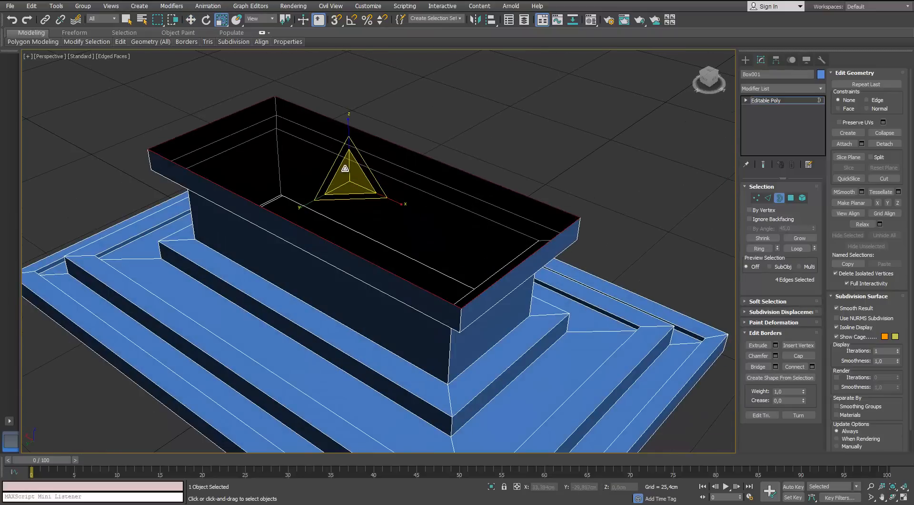
pyautogui.keyDown('shift'); pyautogui.moveTo(346, 168); pyautogui.dragTo(344, 175); pyautogui.keyUp('shift')
pyautogui.keyDown('alt'); pyautogui.moveTo(318, 186); pyautogui.dragTo(310, 216, button='middle'); pyautogui.keyUp('alt')
pyautogui.moveTo(309, 215); pyautogui.dragTo(307, 218)
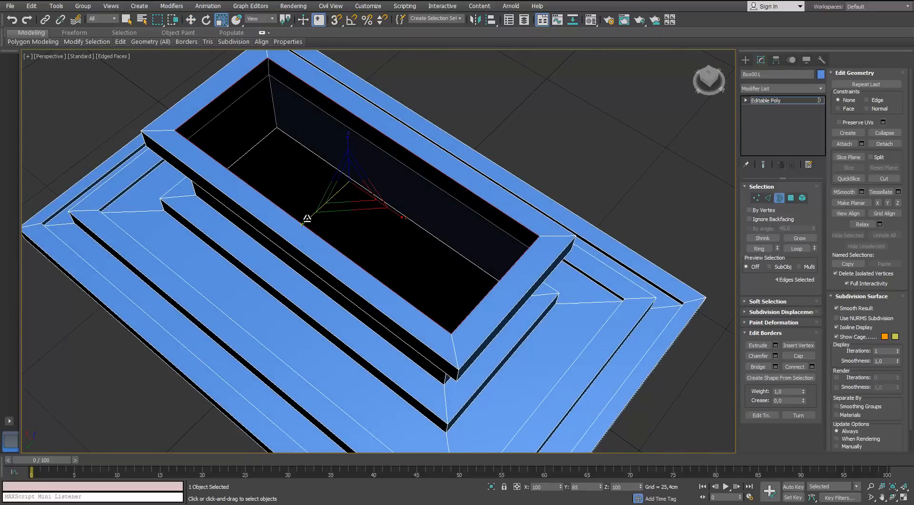
pyautogui.keyDown('alt'); pyautogui.moveTo(321, 218); pyautogui.dragTo(323, 204, button='middle'); pyautogui.keyUp('alt')
# Extrude the ledge's inner border up about 3.2 cm, cap the opening, and finish editing the base.
pyautogui.press('w')
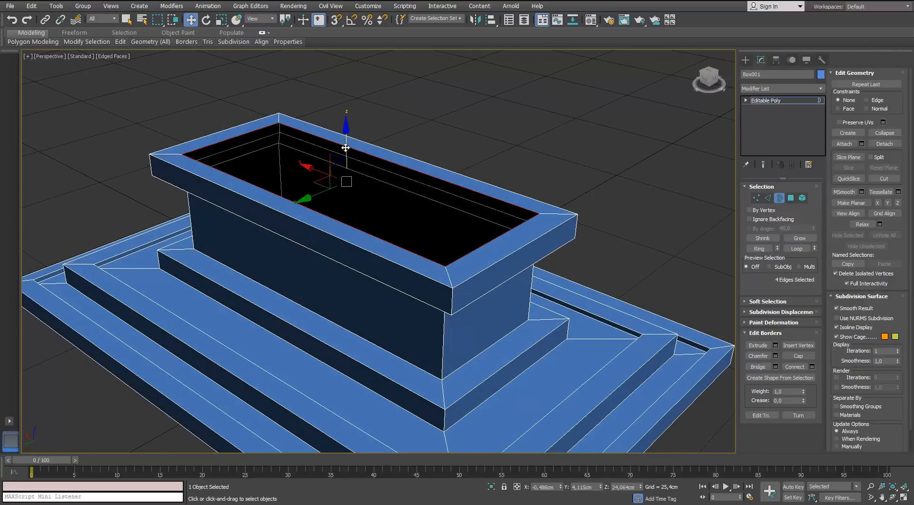
pyautogui.moveTo(344, 130); pyautogui.dragTo(343, 127)
pyautogui.keyDown('alt'); pyautogui.moveTo(302, 223); pyautogui.dragTo(354, 230, button='middle'); pyautogui.keyUp('alt')
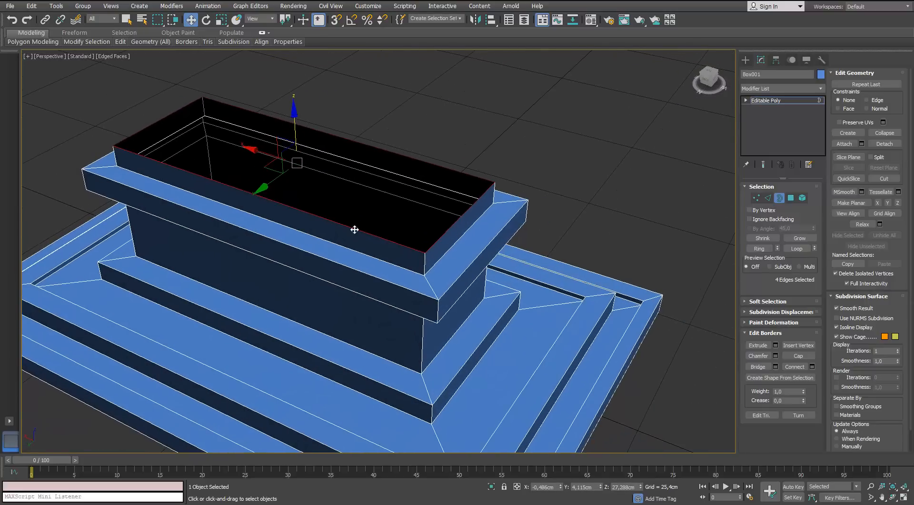
pyautogui.click(792, 358)
pyautogui.scroll(-6, 517, 271)
pyautogui.keyDown('alt'); pyautogui.moveTo(516, 270); pyautogui.dragTo(500, 245, button='middle'); pyautogui.keyUp('alt')
pyautogui.scroll(6, 457, 238)
pyautogui.click(757, 101)
# Create a box with AutoGrid on the plinth's top face, about 16.7 cm long, 47.6 cm wide and 13.9 cm high.
pyautogui.click(745, 61)
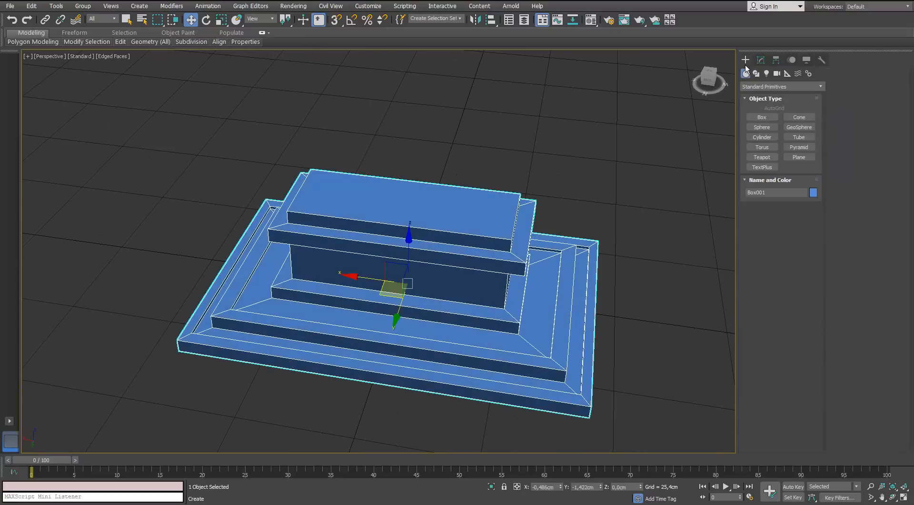
pyautogui.click(761, 108)
pyautogui.scroll(3, 402, 211)
pyautogui.keyDown('alt'); pyautogui.moveTo(373, 190); pyautogui.dragTo(406, 219, button='middle'); pyautogui.keyUp('alt')
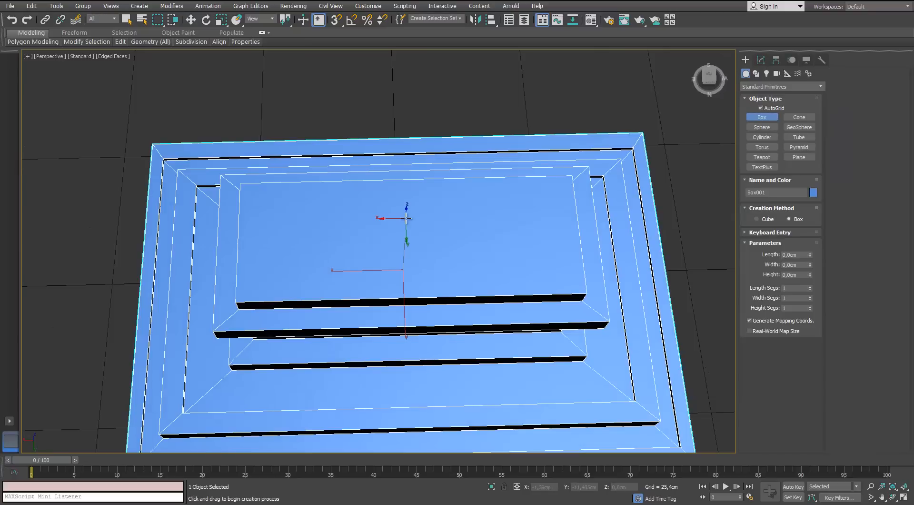
pyautogui.press('w')
pyautogui.keyDown('alt'); pyautogui.moveTo(517, 266); pyautogui.dragTo(653, 183, button='middle'); pyautogui.keyUp('alt')
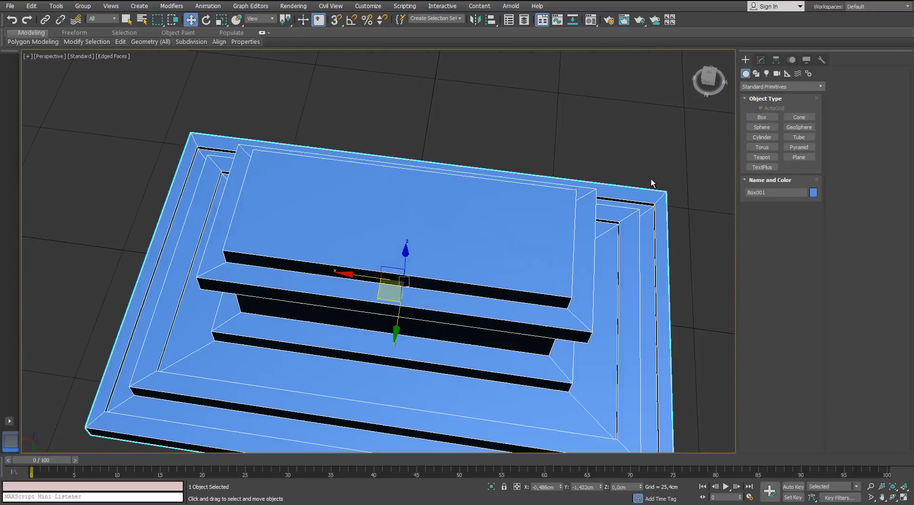
pyautogui.keyDown('alt'); pyautogui.moveTo(534, 169); pyautogui.dragTo(556, 187, button='middle'); pyautogui.keyUp('alt')
pyautogui.moveTo(563, 180); pyautogui.dragTo(237, 284)
pyautogui.click(305, 227)
pyautogui.keyDown('alt'); pyautogui.moveTo(372, 223); pyautogui.dragTo(336, 119, button='middle'); pyautogui.keyUp('alt')
# Convert the new box on the plinth to an Editable Poly and select its top polygon.
pyautogui.press('w')
pyautogui.click(761, 60)
pyautogui.keyDown('alt'); pyautogui.moveTo(510, 178); pyautogui.dragTo(484, 197, button='middle'); pyautogui.keyUp('alt')
pyautogui.rightClick(484, 198)
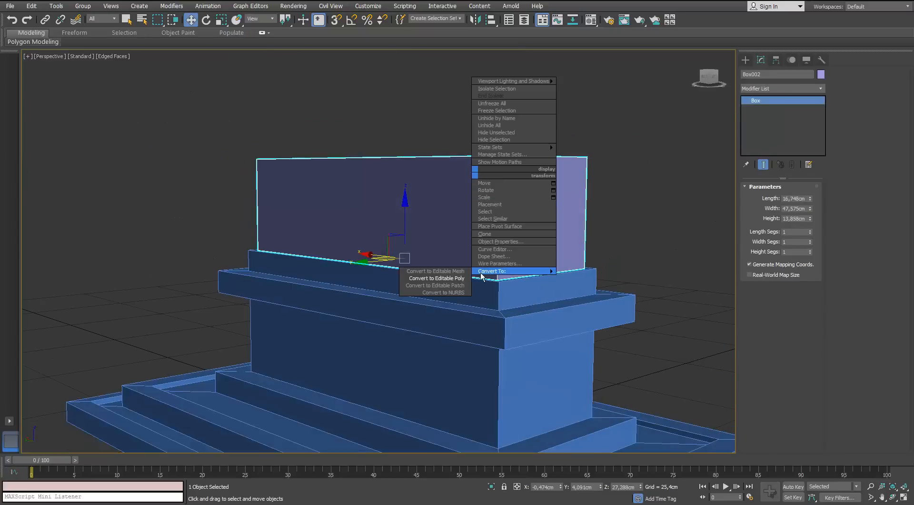
pyautogui.click(438, 274)
pyautogui.keyDown('alt'); pyautogui.moveTo(502, 156); pyautogui.dragTo(451, 190, button='middle'); pyautogui.keyUp('alt')
pyautogui.press('4')
pyautogui.click(476, 178)
pyautogui.scroll(-5, 482, 176)
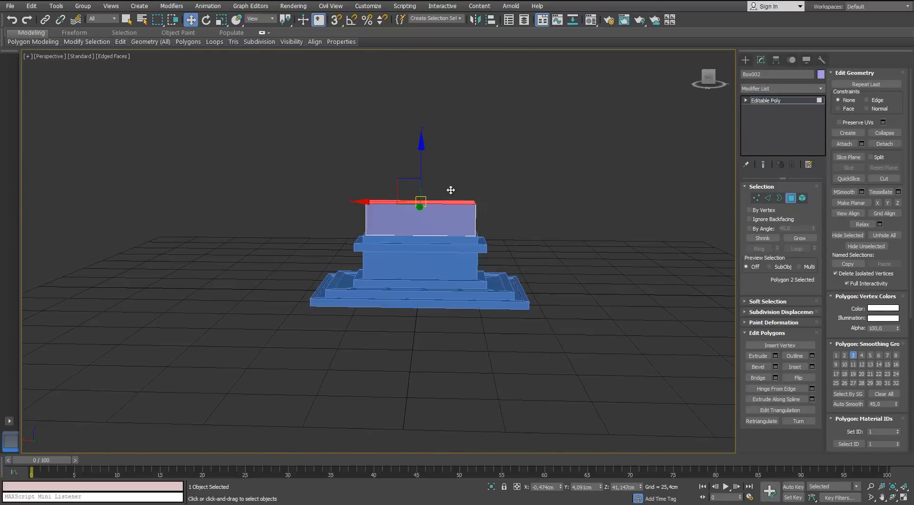
# Select all vertices of the upper box and scale them narrower along X to about 90%.
pyautogui.click(755, 199)
pyautogui.moveTo(573, 134); pyautogui.dragTo(335, 291)
pyautogui.scroll(3, 410, 252)
pyautogui.press('r')
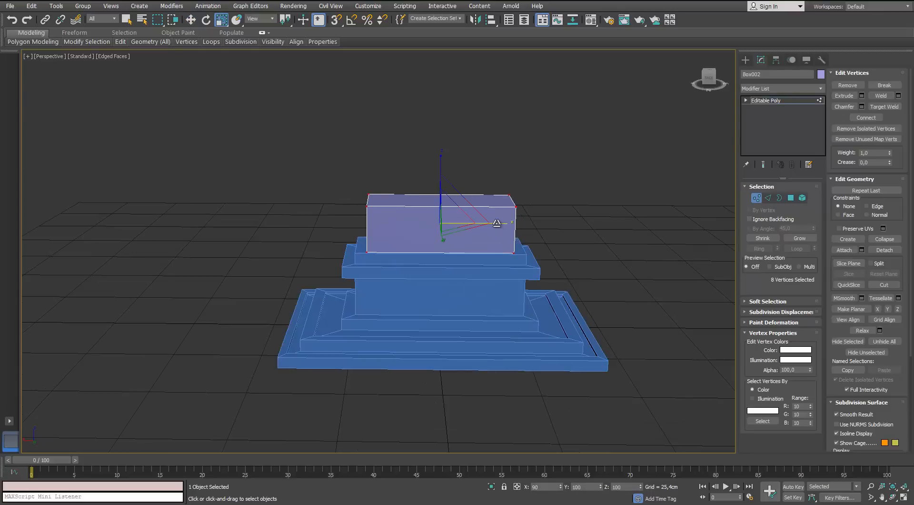
pyautogui.keyDown('alt'); pyautogui.moveTo(497, 223); pyautogui.dragTo(736, 206, button='middle'); pyautogui.keyUp('alt')
# Raise the upper box's top polygon to about Z 110.8 cm to form a tall pillar.
pyautogui.click(792, 197)
pyautogui.click(507, 227)
pyautogui.press('w')
pyautogui.scroll(-3, 507, 227)
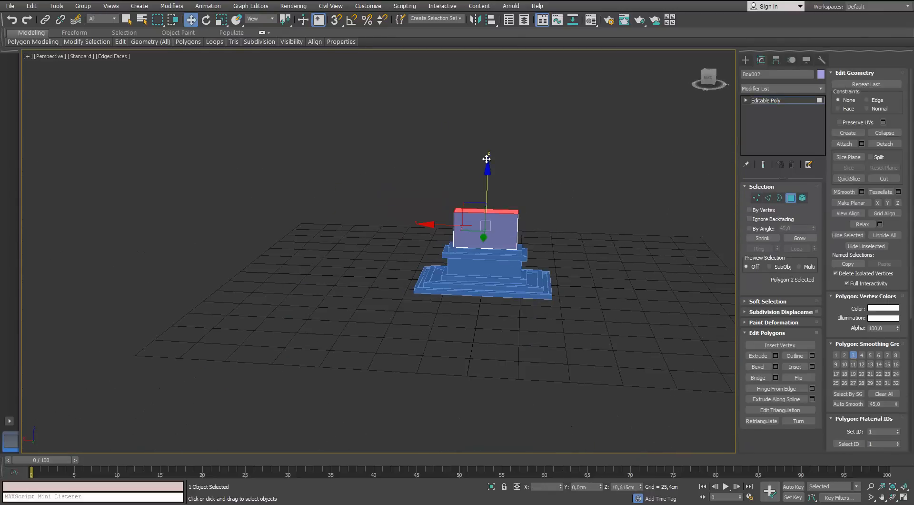
pyautogui.moveTo(485, 191); pyautogui.dragTo(489, 110)
pyautogui.keyDown('alt'); pyautogui.moveTo(452, 266); pyautogui.dragTo(394, 200, button='middle'); pyautogui.keyUp('alt')
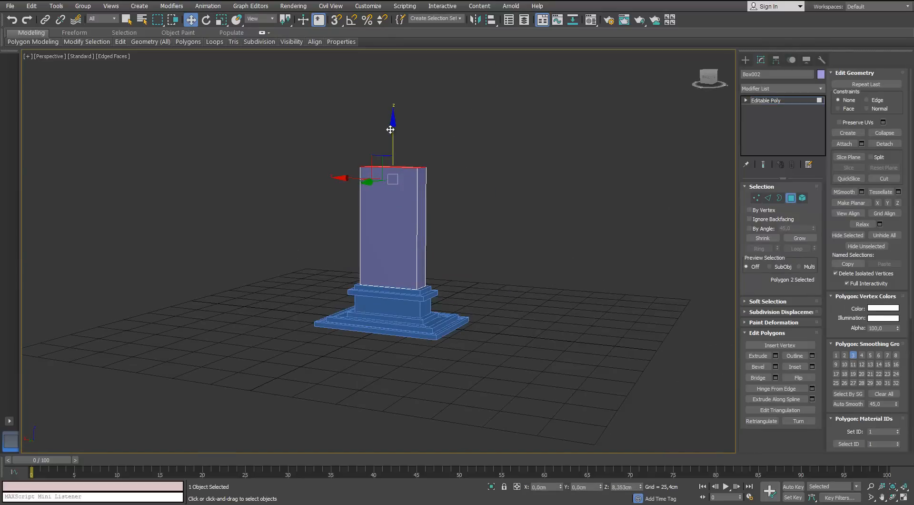
pyautogui.keyDown('alt'); pyautogui.moveTo(390, 127); pyautogui.dragTo(408, 302, button='middle'); pyautogui.keyUp('alt')
# Select the plinth's upper-tier polygons by growing a polygon selection from the cap down to the lower moulding.
pyautogui.scroll(5, 408, 302)
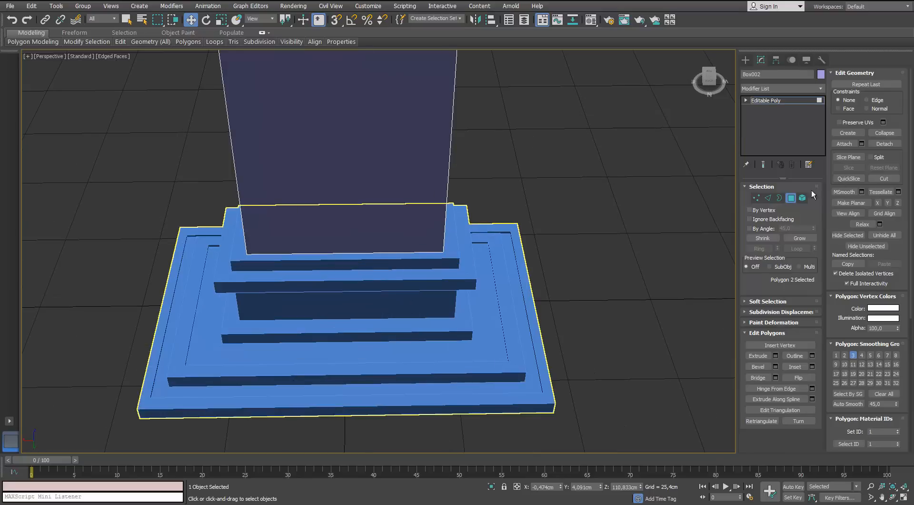
pyautogui.click(792, 198)
pyautogui.scroll(3, 394, 265)
pyautogui.click(394, 265)
pyautogui.keyDown('alt'); pyautogui.moveTo(393, 265); pyautogui.dragTo(358, 270, button='middle'); pyautogui.keyUp('alt')
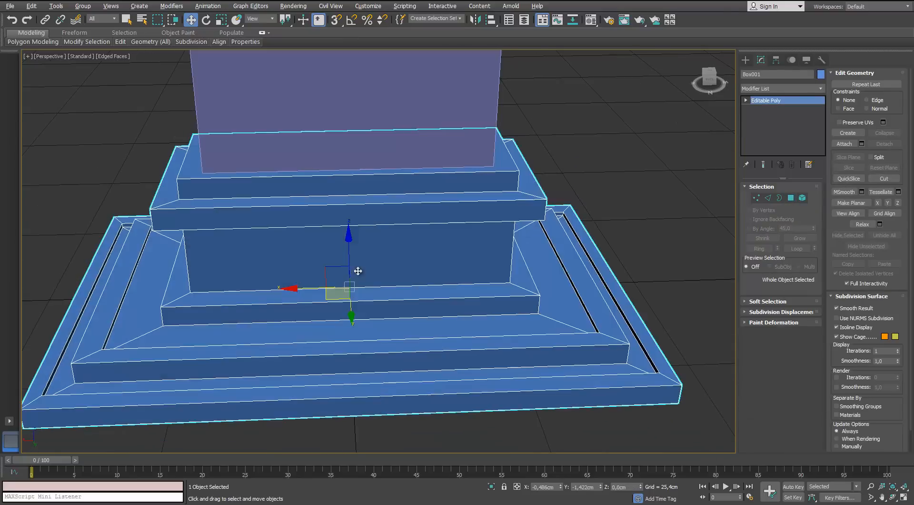
pyautogui.click(791, 198)
pyautogui.click(799, 239)
pyautogui.click(799, 238)
pyautogui.click(798, 238)
pyautogui.click(798, 239)
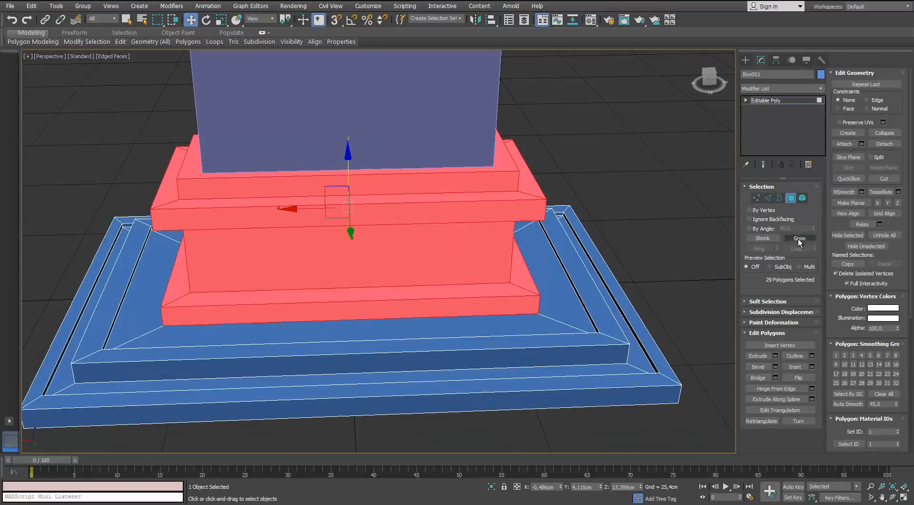
pyautogui.click(799, 239)
# Scale the selected upper tiers of the plinth inward along X and Y.
pyautogui.keyDown('alt'); pyautogui.moveTo(497, 240); pyautogui.dragTo(471, 296, button='middle'); pyautogui.keyUp('alt')
pyautogui.hotkey('ctrl', 'z')
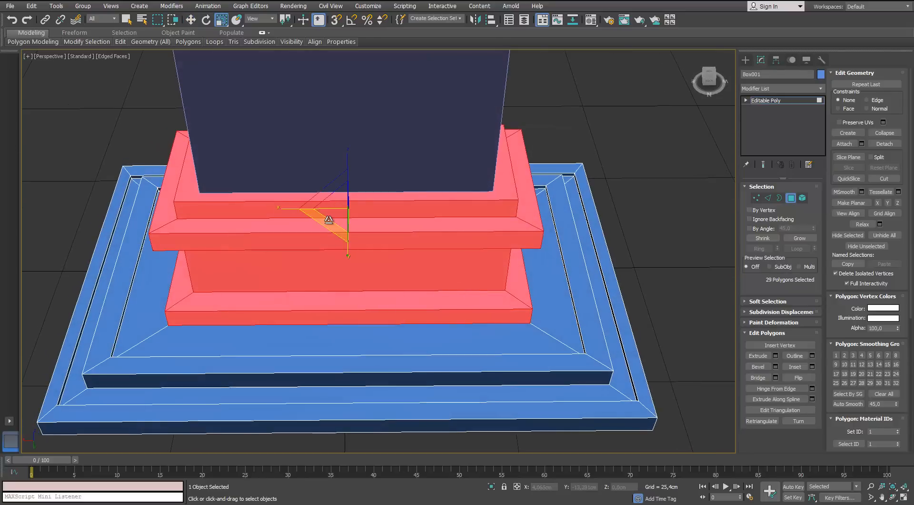
pyautogui.moveTo(328, 220); pyautogui.dragTo(332, 214)
pyautogui.click(789, 198)
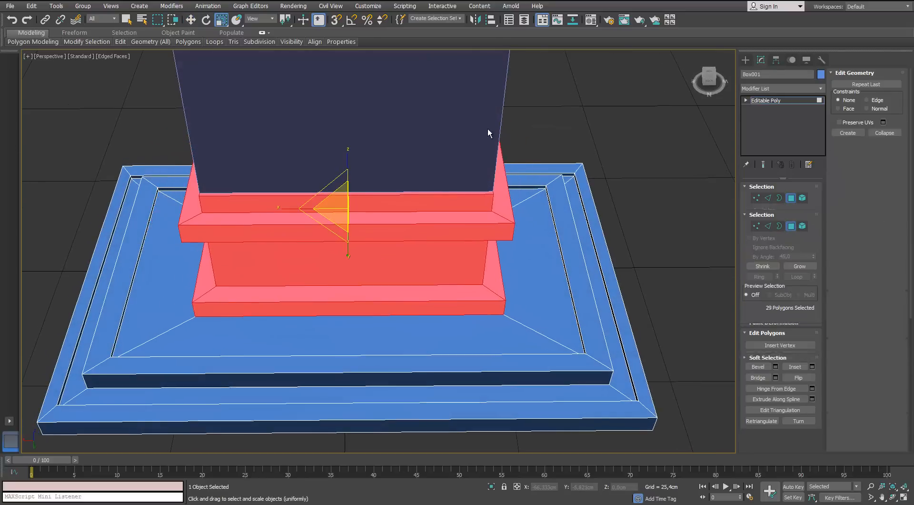
# Scale the pillar down along X and Y to about 86%.
pyautogui.click(481, 135)
pyautogui.moveTo(328, 179); pyautogui.dragTo(333, 174)
pyautogui.scroll(-5, 335, 177)
pyautogui.keyDown('alt'); pyautogui.moveTo(384, 246); pyautogui.dragTo(366, 208, button='middle'); pyautogui.keyUp('alt')
# Select the plinth's sloped ring of polygons and grow the selection over the lower step and the central block.
pyautogui.click(342, 310)
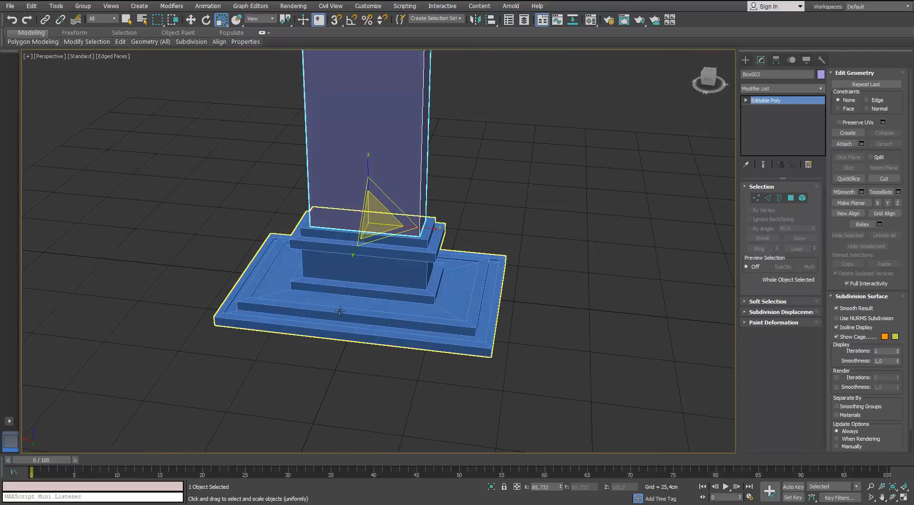
pyautogui.scroll(3, 343, 310)
pyautogui.click(768, 199)
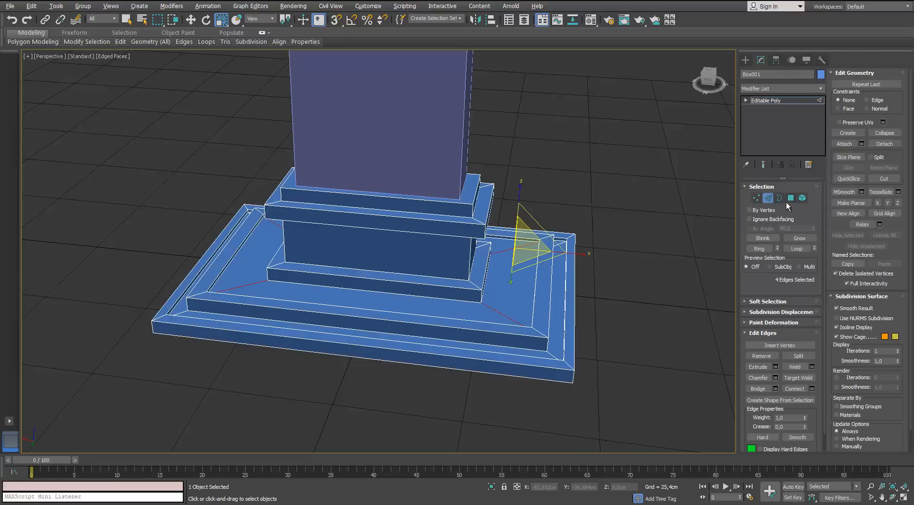
pyautogui.click(791, 198)
pyautogui.click(801, 239)
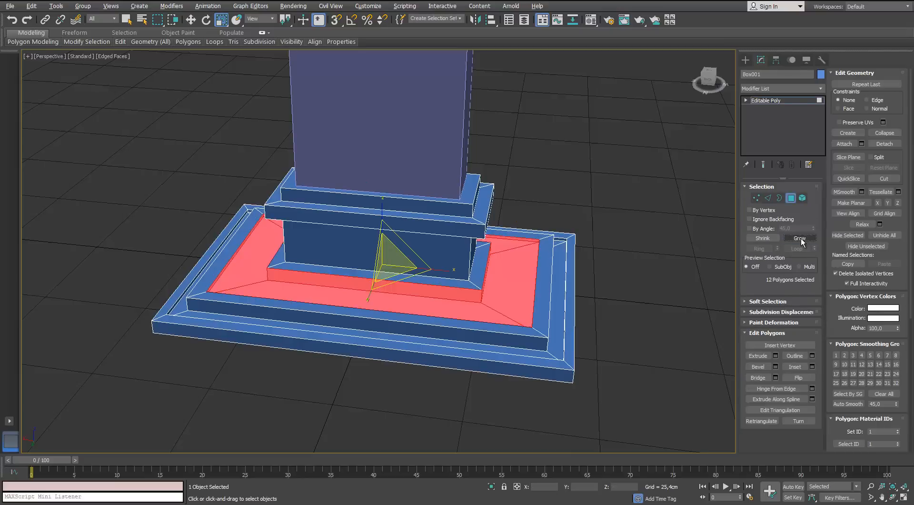
pyautogui.click(801, 239)
pyautogui.click(801, 239)
pyautogui.keyDown('alt'); pyautogui.moveTo(524, 244); pyautogui.dragTo(504, 237, button='middle'); pyautogui.keyUp('alt')
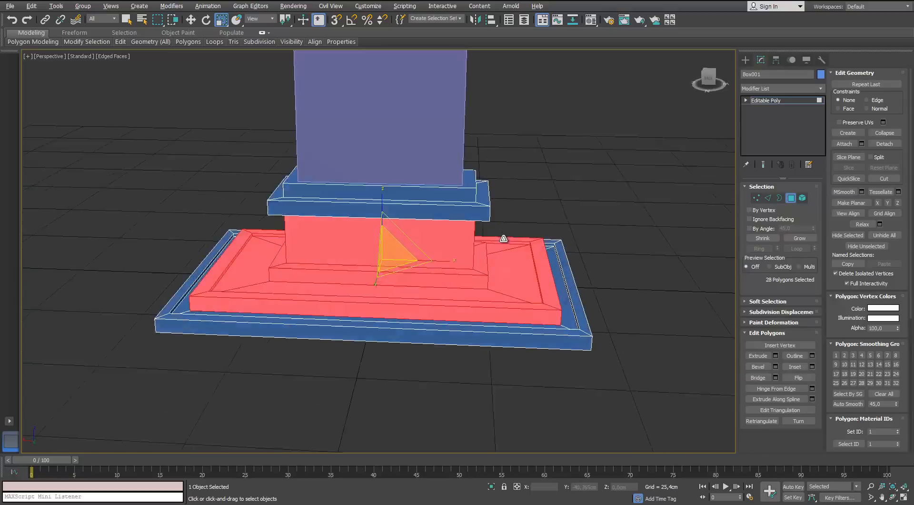
pyautogui.scroll(5, 393, 264)
pyautogui.keyDown('alt'); pyautogui.moveTo(393, 263); pyautogui.dragTo(394, 269, button='middle'); pyautogui.keyUp('alt')
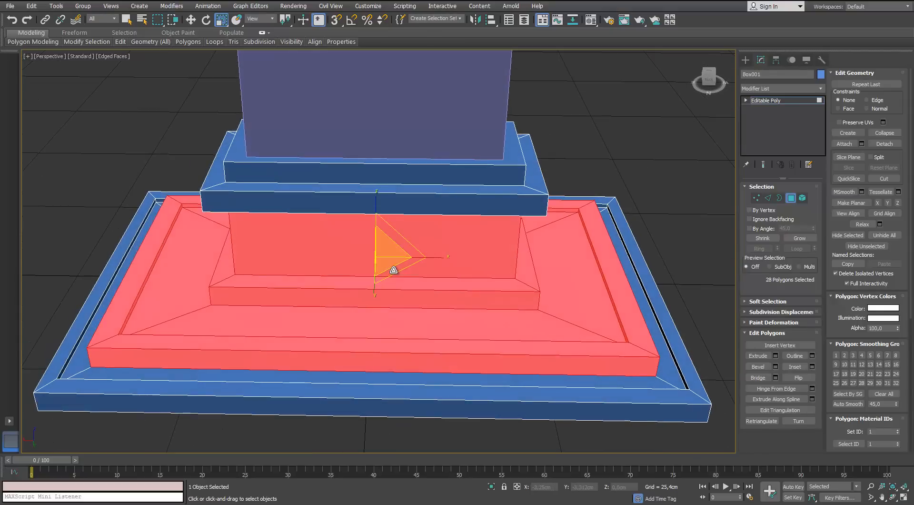
# Add the cap polygons to the selection and scale all tiers above the base slab to about 91% along X and Y.
pyautogui.moveTo(395, 269); pyautogui.dragTo(401, 292)
pyautogui.scroll(-3, 402, 291)
pyautogui.keyDown('alt'); pyautogui.moveTo(402, 291); pyautogui.dragTo(404, 269, button='middle'); pyautogui.keyUp('alt')
pyautogui.moveTo(406, 268); pyautogui.dragTo(410, 260)
pyautogui.keyDown('alt'); pyautogui.moveTo(647, 278); pyautogui.dragTo(643, 267, button='middle'); pyautogui.keyUp('alt')
pyautogui.keyDown('ctrl'); pyautogui.moveTo(553, 149); pyautogui.dragTo(281, 216); pyautogui.keyUp('ctrl')
pyautogui.keyDown('alt'); pyautogui.moveTo(395, 238); pyautogui.dragTo(403, 270, button='middle'); pyautogui.keyUp('alt')
pyautogui.moveTo(405, 260); pyautogui.dragTo(399, 257)
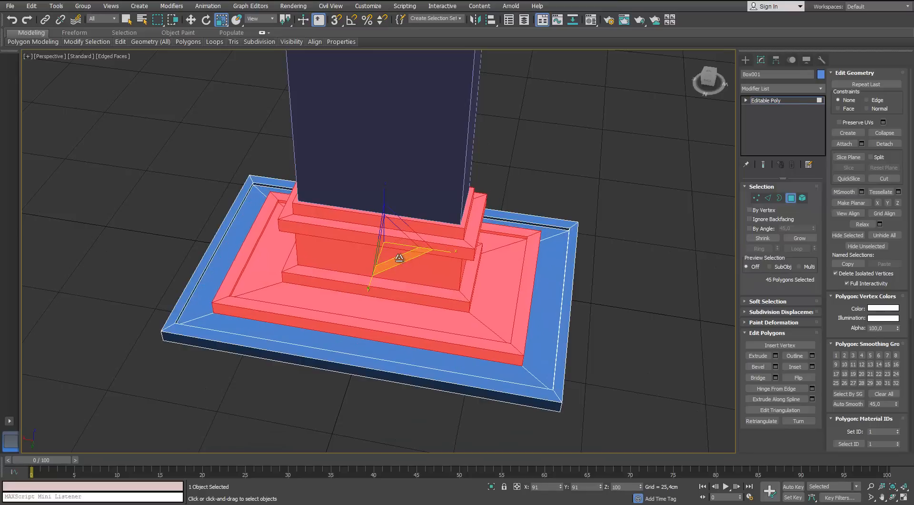
pyautogui.click(792, 200)
# Select the pillar's four top vertices and lower them to about Z 101.2 cm.
pyautogui.click(641, 238)
pyautogui.scroll(-6, 438, 271)
pyautogui.keyDown('alt'); pyautogui.moveTo(477, 296); pyautogui.dragTo(376, 300, button='middle'); pyautogui.keyUp('alt')
pyautogui.scroll(4, 448, 276)
pyautogui.click(513, 295)
pyautogui.click(541, 272)
pyautogui.click(461, 254)
pyautogui.scroll(3, 461, 255)
pyautogui.keyDown('alt'); pyautogui.moveTo(376, 300); pyautogui.dragTo(453, 267); pyautogui.keyUp('alt')
pyautogui.scroll(-5, 452, 267)
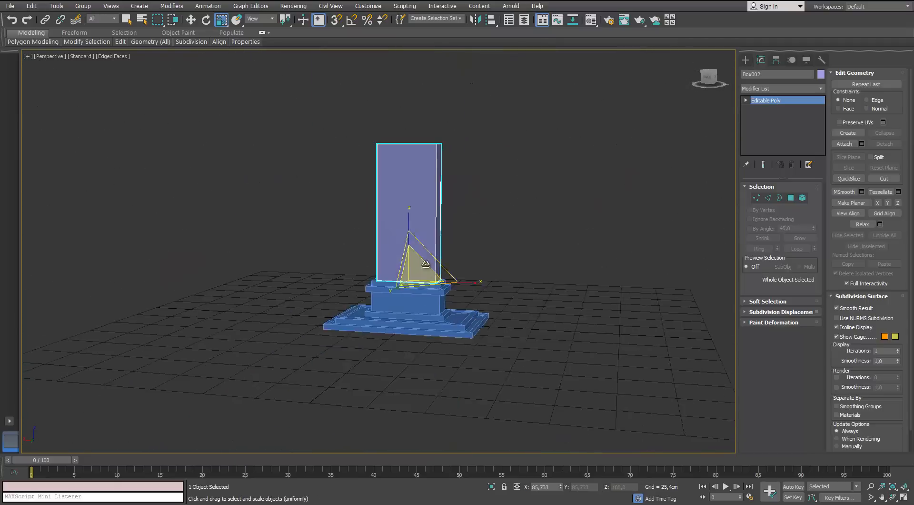
pyautogui.moveTo(453, 267); pyautogui.dragTo(451, 277, button='middle')
pyautogui.click(757, 198)
pyautogui.moveTo(505, 109); pyautogui.dragTo(319, 174)
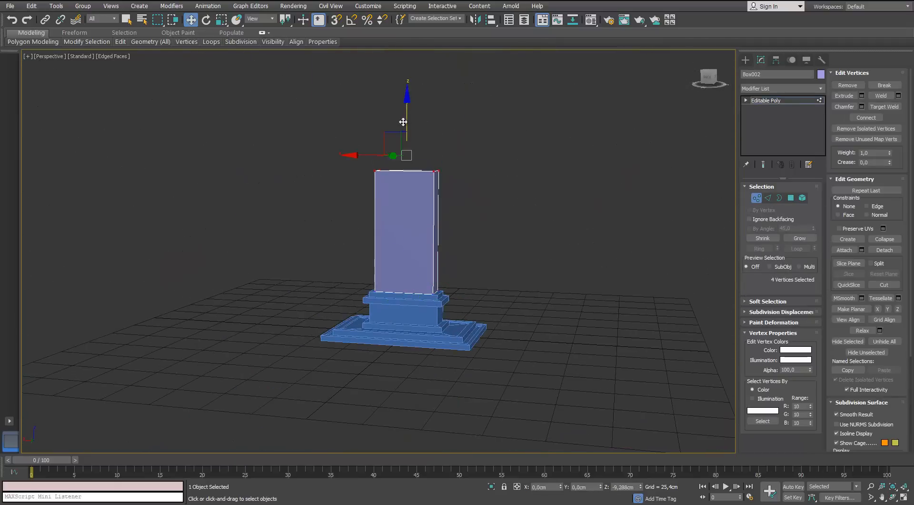
pyautogui.moveTo(401, 119); pyautogui.dragTo(401, 123)
# Select all eight vertices of the pillar for scaling.
pyautogui.keyDown('alt'); pyautogui.moveTo(402, 123); pyautogui.dragTo(412, 183, button='middle'); pyautogui.keyUp('alt')
pyautogui.scroll(3, 412, 183)
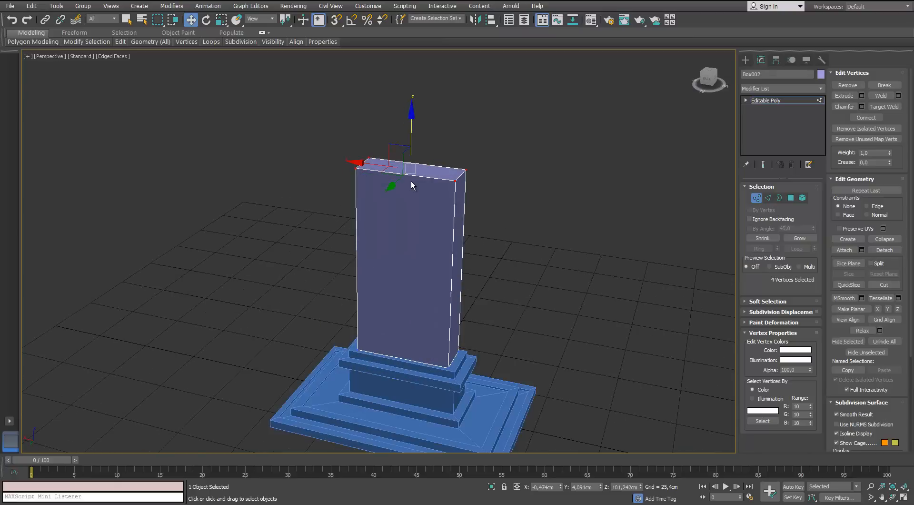
pyautogui.keyDown('alt'); pyautogui.moveTo(415, 278); pyautogui.dragTo(424, 273, button='middle'); pyautogui.keyUp('alt')
pyautogui.scroll(3, 424, 273)
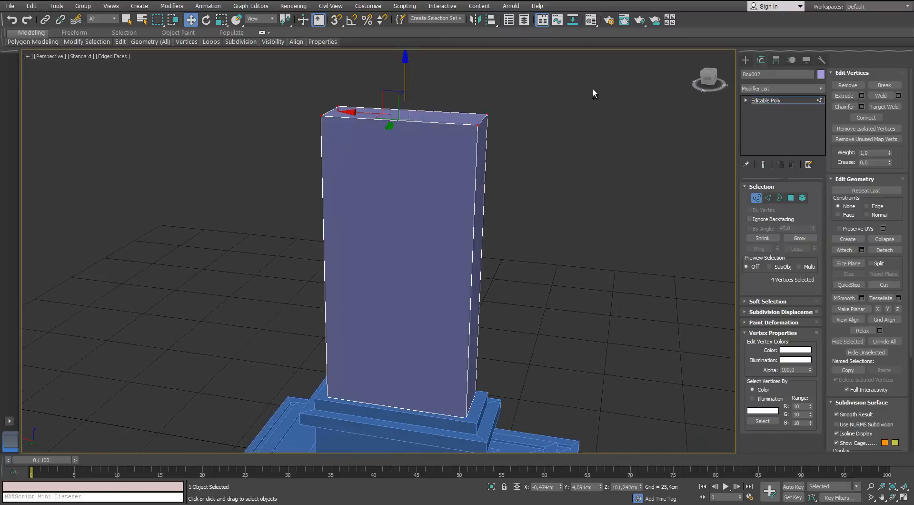
pyautogui.hotkey('ctrl', 'z')
pyautogui.hotkey('ctrl', 'a')
pyautogui.click(28, 21)
pyautogui.keyDown('alt'); pyautogui.moveTo(440, 174); pyautogui.dragTo(444, 204, button='middle'); pyautogui.keyUp('alt')
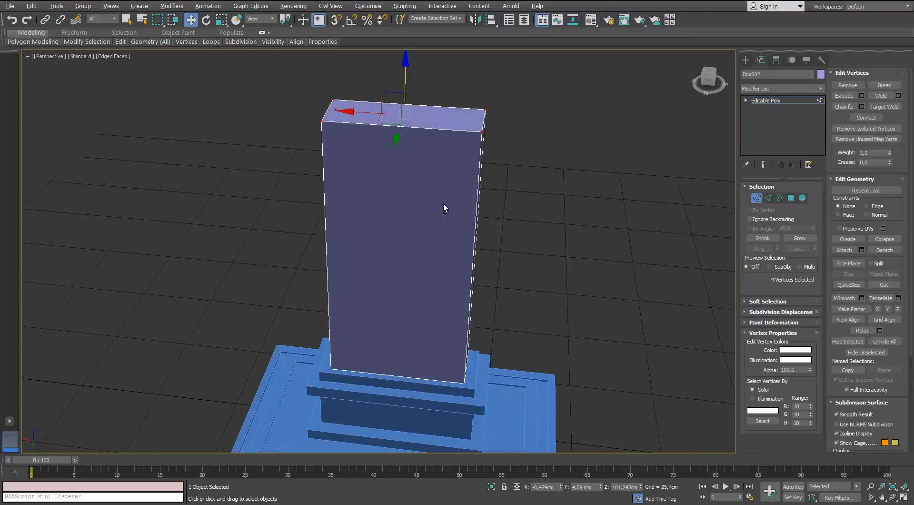
pyautogui.hotkey('ctrl', 'a')
pyautogui.scroll(3, 517, 234)
pyautogui.keyDown('alt'); pyautogui.moveTo(516, 234); pyautogui.dragTo(512, 248, button='middle'); pyautogui.keyUp('alt')
pyautogui.scroll(-1, 412, 310)
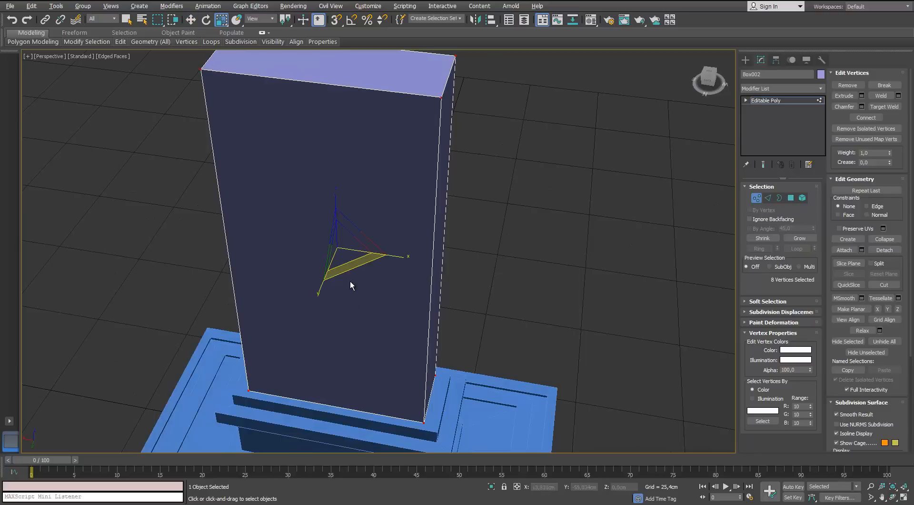
pyautogui.keyDown('alt'); pyautogui.moveTo(351, 285); pyautogui.dragTo(319, 273, button='middle'); pyautogui.keyUp('alt')
# Connect the ring of edges across the pillar's wide faces with 2 segments and a pinch of about 78.
pyautogui.click(768, 198)
pyautogui.click(416, 112)
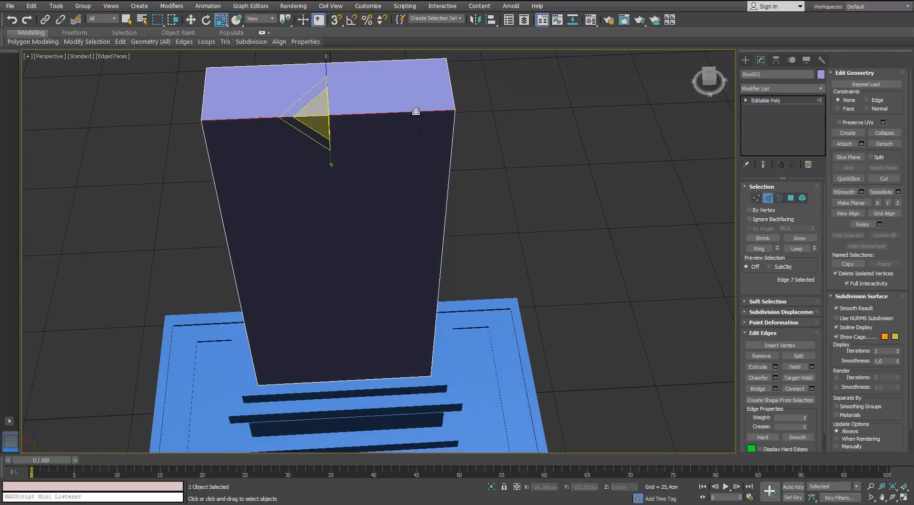
pyautogui.hotkey('alt', 'r')
pyautogui.keyDown('alt'); pyautogui.moveTo(496, 210); pyautogui.dragTo(448, 216, button='middle'); pyautogui.keyUp('alt')
pyautogui.moveTo(490, 274); pyautogui.dragTo(493, 240, button='middle')
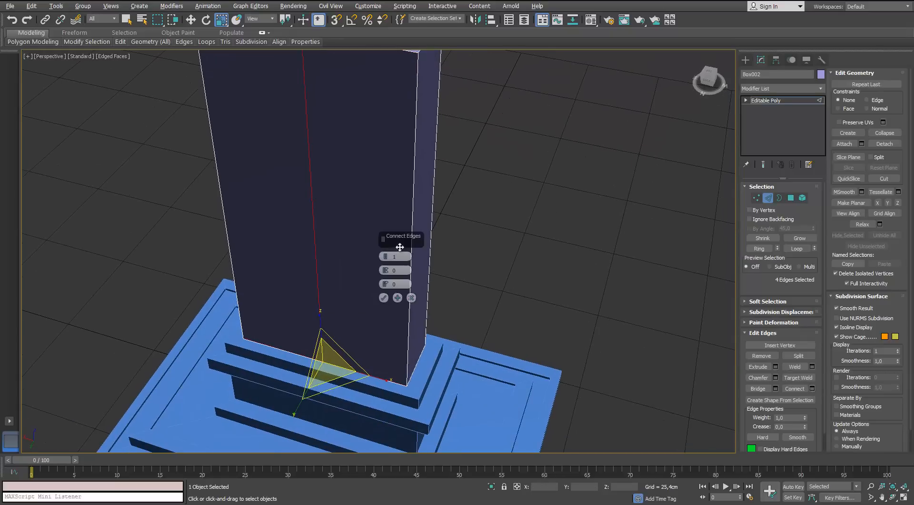
pyautogui.click(384, 254)
pyautogui.moveTo(385, 270); pyautogui.dragTo(388, 192)
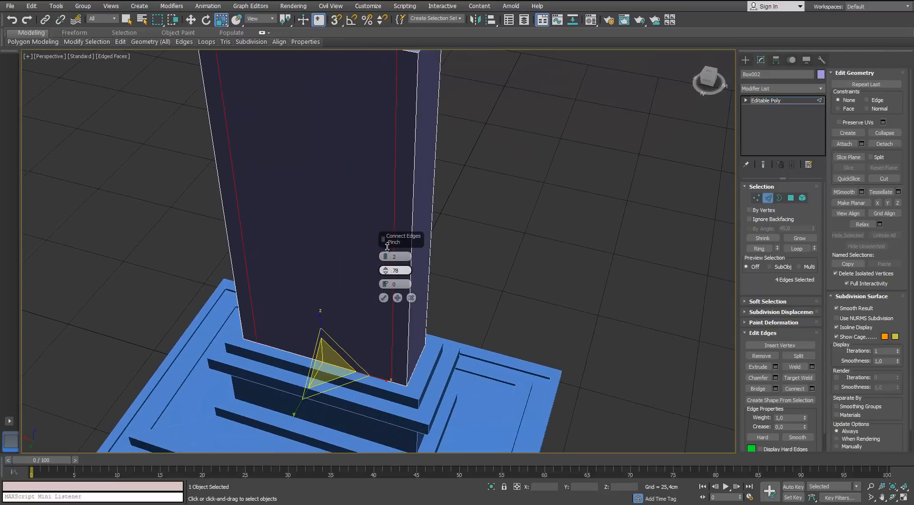
pyautogui.click(384, 298)
# Connect the edges across the pillar's narrow sides with 2 segments and a pinch of about 23.
pyautogui.keyDown('alt'); pyautogui.moveTo(388, 295); pyautogui.dragTo(366, 177, button='middle'); pyautogui.keyUp('alt')
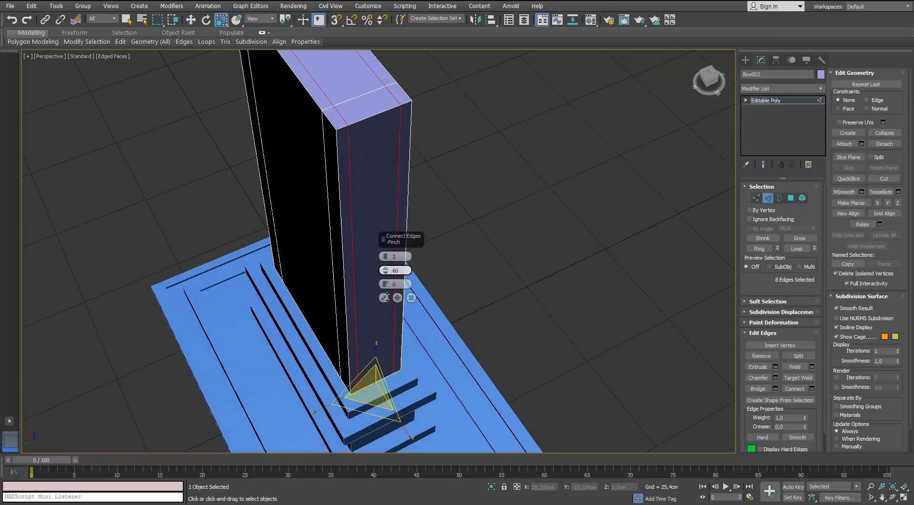
pyautogui.moveTo(387, 297); pyautogui.dragTo(387, 300)
pyautogui.keyDown('alt'); pyautogui.moveTo(318, 213); pyautogui.dragTo(316, 249, button='middle'); pyautogui.keyUp('alt')
pyautogui.keyDown('alt'); pyautogui.moveTo(384, 301); pyautogui.dragTo(296, 265, button='middle'); pyautogui.keyUp('alt')
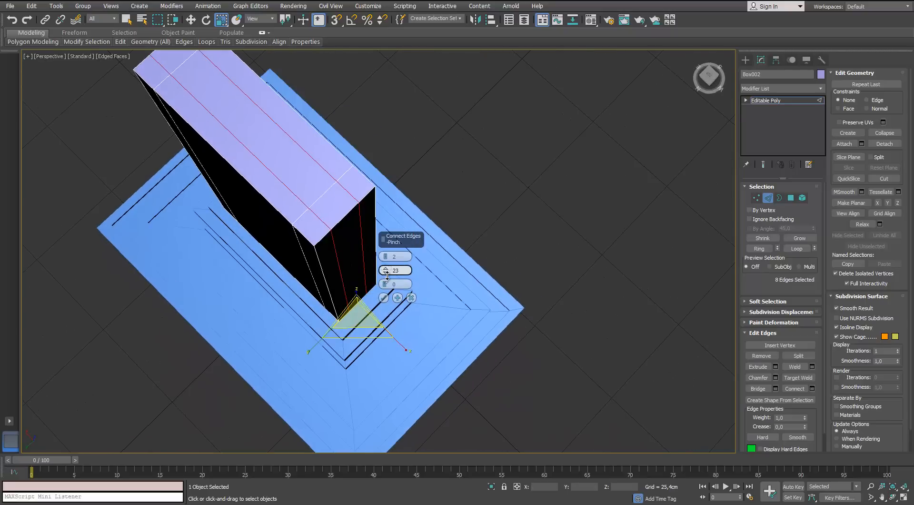
pyautogui.click(384, 298)
# Select the eight narrow vertical strip polygons that wrap the pillar's four corners.
pyautogui.keyDown('alt'); pyautogui.moveTo(385, 299); pyautogui.dragTo(319, 157, button='middle'); pyautogui.keyUp('alt')
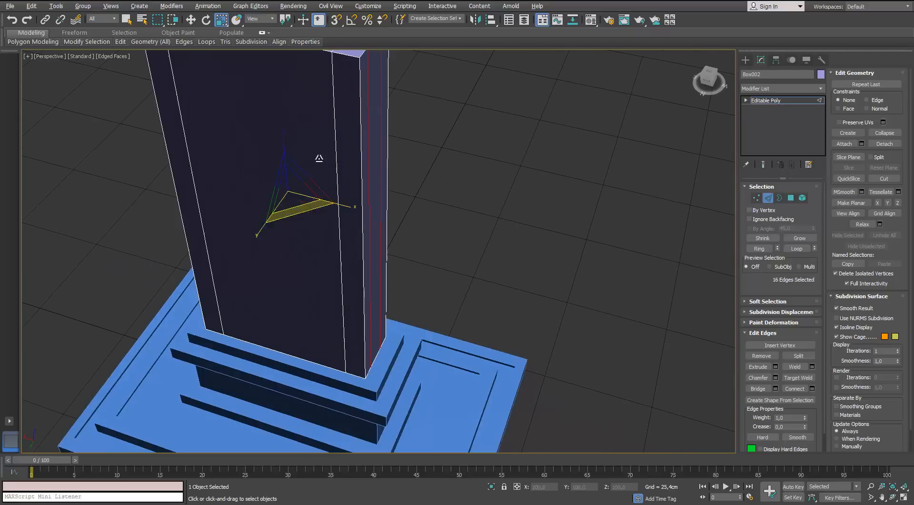
pyautogui.keyDown('ctrl'); pyautogui.click(758, 198); pyautogui.keyUp('ctrl')
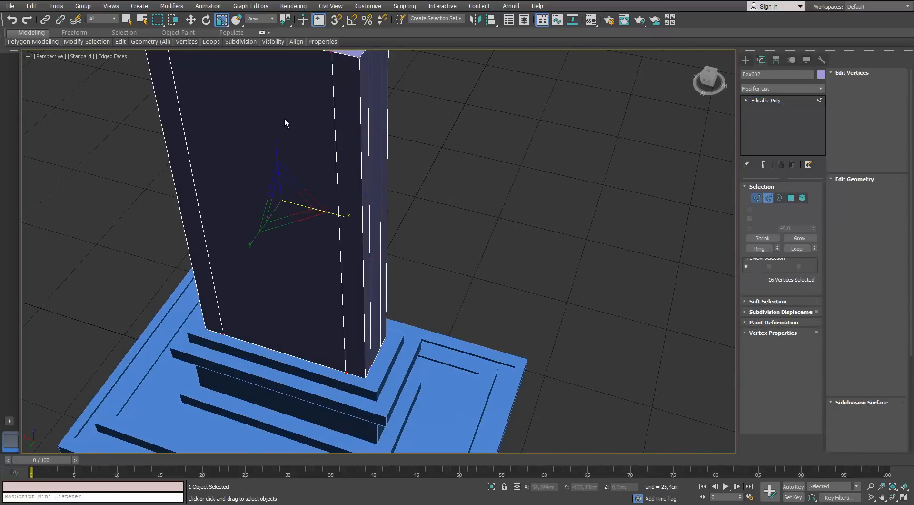
pyautogui.keyDown('alt'); pyautogui.moveTo(285, 123); pyautogui.dragTo(347, 129, button='middle'); pyautogui.keyUp('alt')
pyautogui.keyDown('alt'); pyautogui.moveTo(500, 143); pyautogui.dragTo(380, 125, button='middle'); pyautogui.keyUp('alt')
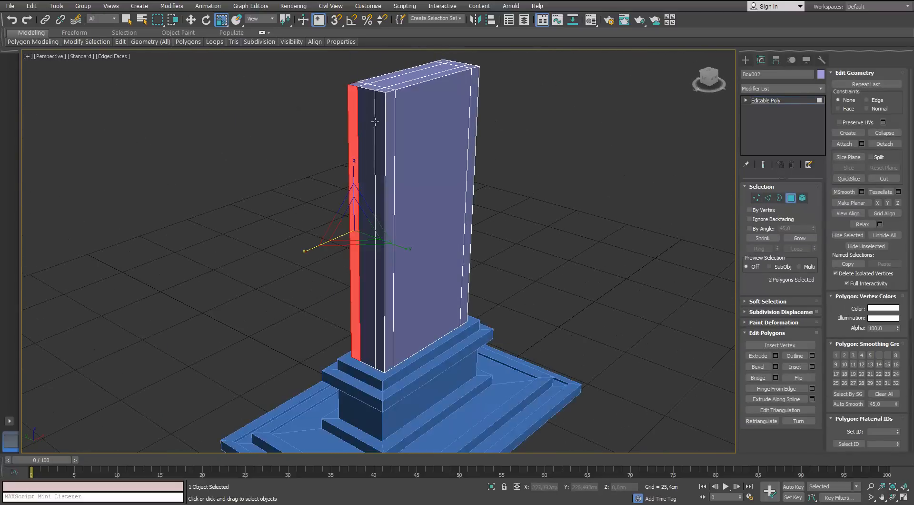
pyautogui.keyDown('ctrl'); pyautogui.click(380, 128); pyautogui.keyUp('ctrl')
pyautogui.keyDown('ctrl'); pyautogui.click(390, 128); pyautogui.keyUp('ctrl')
pyautogui.keyDown('alt'); pyautogui.moveTo(522, 149); pyautogui.dragTo(322, 168, button='middle'); pyautogui.keyUp('alt')
pyautogui.keyDown('ctrl'); pyautogui.click(379, 146); pyautogui.keyUp('ctrl')
pyautogui.keyDown('ctrl'); pyautogui.click(384, 145); pyautogui.keyUp('ctrl')
pyautogui.keyDown('ctrl'); pyautogui.click(316, 141); pyautogui.keyUp('ctrl')
pyautogui.keyDown('ctrl'); pyautogui.click(327, 145); pyautogui.keyUp('ctrl')
pyautogui.scroll(2, 322, 167)
# Extrude the eight corner strips by Local Normal with a height of 1.0 cm.
pyautogui.click(776, 355)
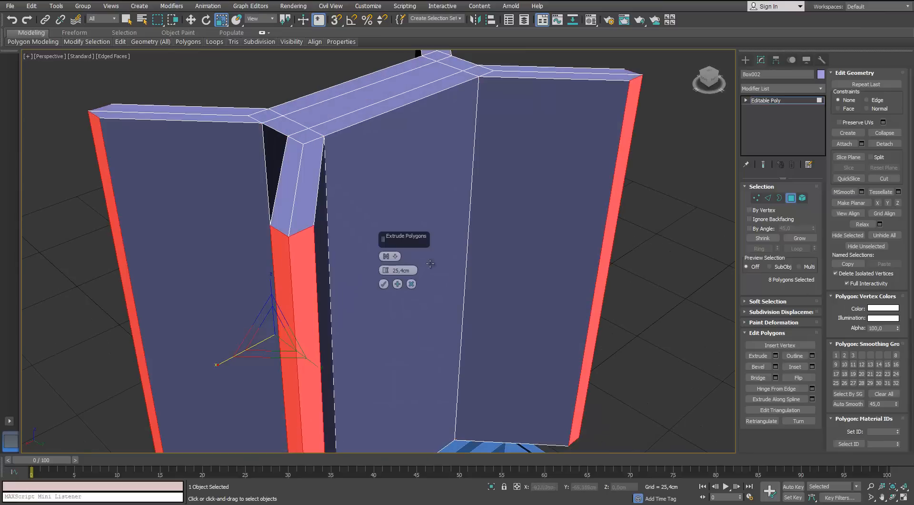
pyautogui.click(388, 257)
pyautogui.click(421, 274)
pyautogui.moveTo(386, 271); pyautogui.dragTo(389, 336)
pyautogui.keyDown('alt'); pyautogui.moveTo(295, 211); pyautogui.dragTo(398, 286, button='middle'); pyautogui.keyUp('alt')
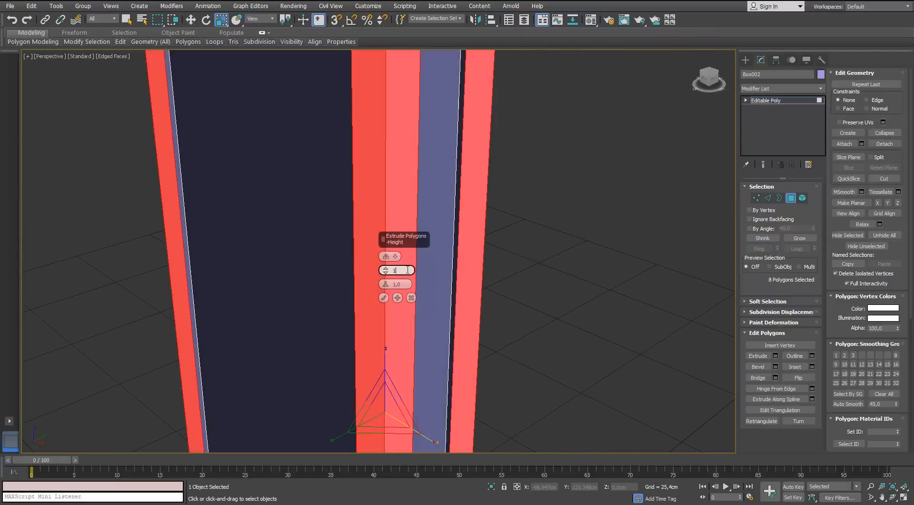
pyautogui.press('Return')
pyautogui.keyDown('alt'); pyautogui.moveTo(408, 270); pyautogui.dragTo(177, 189, button='middle'); pyautogui.keyUp('alt')
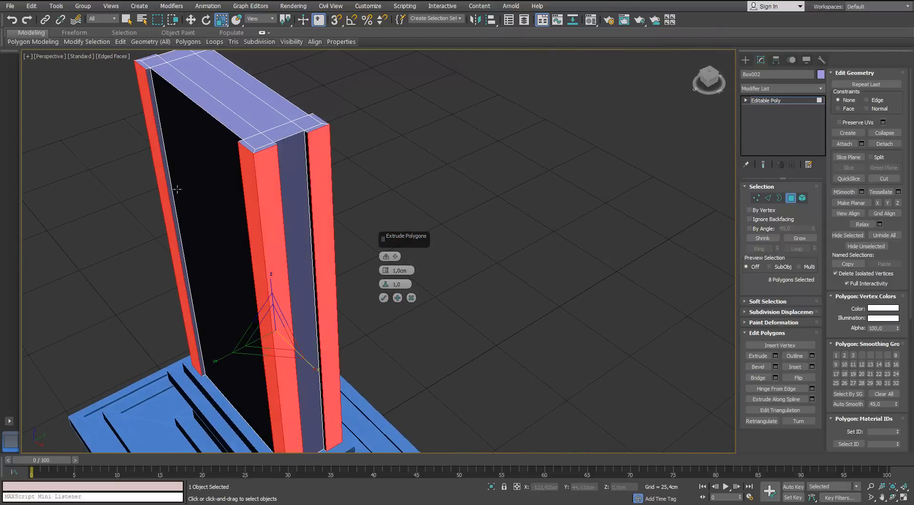
pyautogui.click(372, 294)
# Leave the extruded pillar's polygons deselected and switch the viewport to the Front view at its upper end.
pyautogui.keyDown('alt'); pyautogui.moveTo(372, 294); pyautogui.dragTo(310, 177, button='middle'); pyautogui.keyUp('alt')
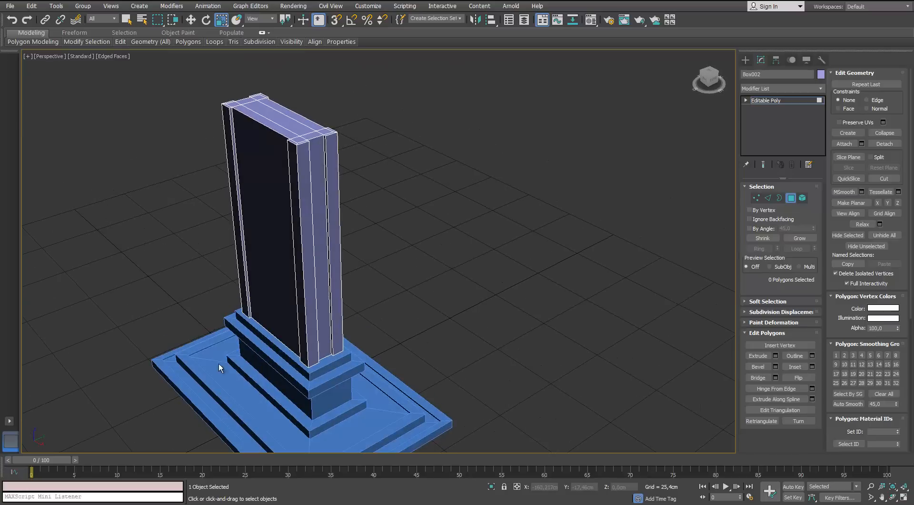
pyautogui.press('f')
pyautogui.scroll(5, 394, 204)
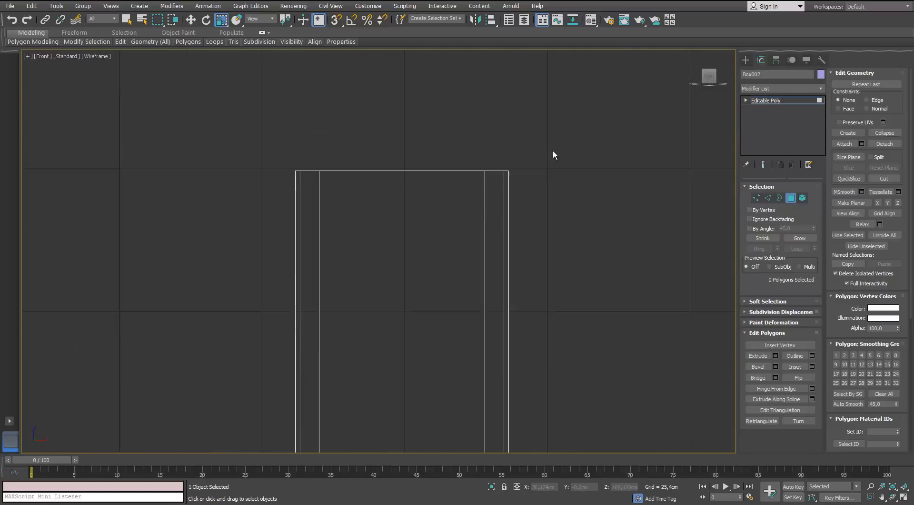
pyautogui.scroll(-2, 551, 153)
pyautogui.click(745, 60)
pyautogui.click(762, 136)
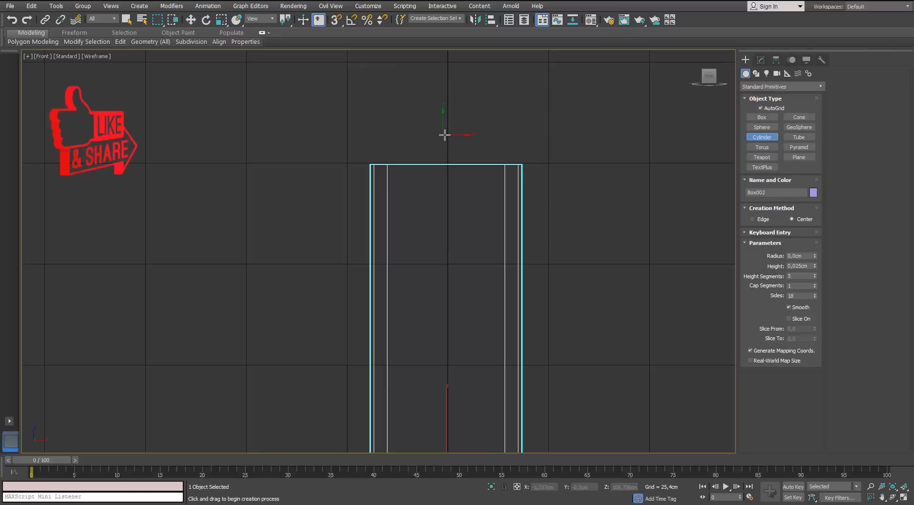
pyautogui.scroll(-3, 441, 151)
pyautogui.rightClick(461, 143)
# Select the pillar and plinth together and shift them along X to centre them on the grid's vertical axis.
pyautogui.moveTo(461, 143); pyautogui.dragTo(387, 395)
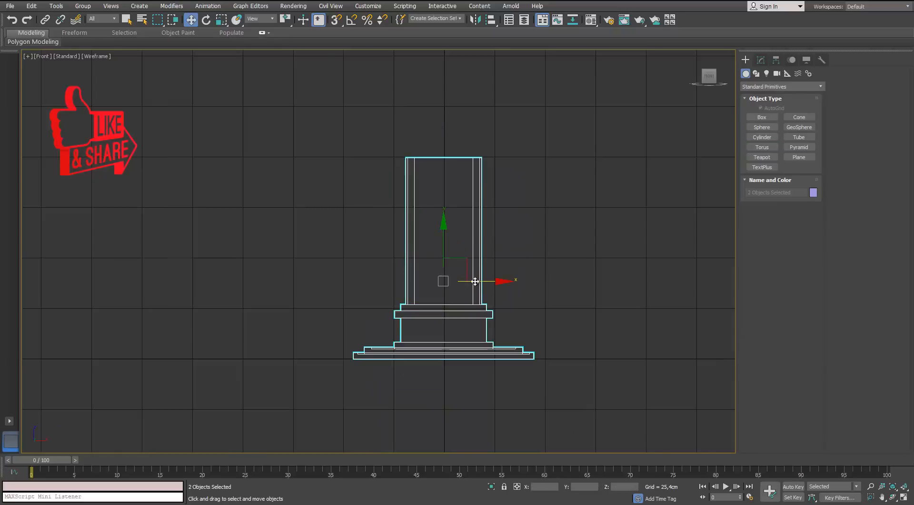
pyautogui.scroll(3, 476, 281)
pyautogui.moveTo(462, 281); pyautogui.dragTo(484, 275, button='middle')
pyautogui.scroll(-3, 463, 281)
pyautogui.click(553, 238)
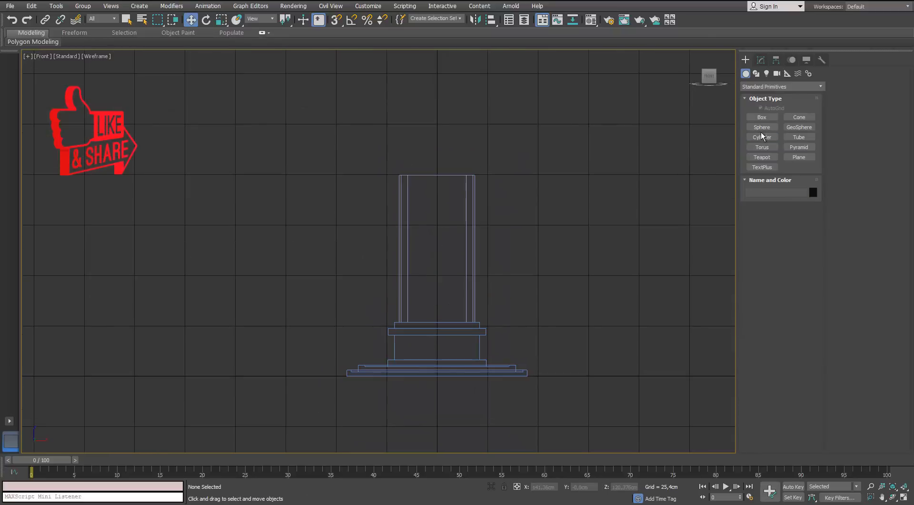
# Create a cylinder resting centrally above the pillar's top edge, with a radius of about 6.95 cm and height about 5.26 cm.
pyautogui.click(763, 136)
pyautogui.scroll(3, 441, 170)
pyautogui.moveTo(439, 171); pyautogui.dragTo(435, 133)
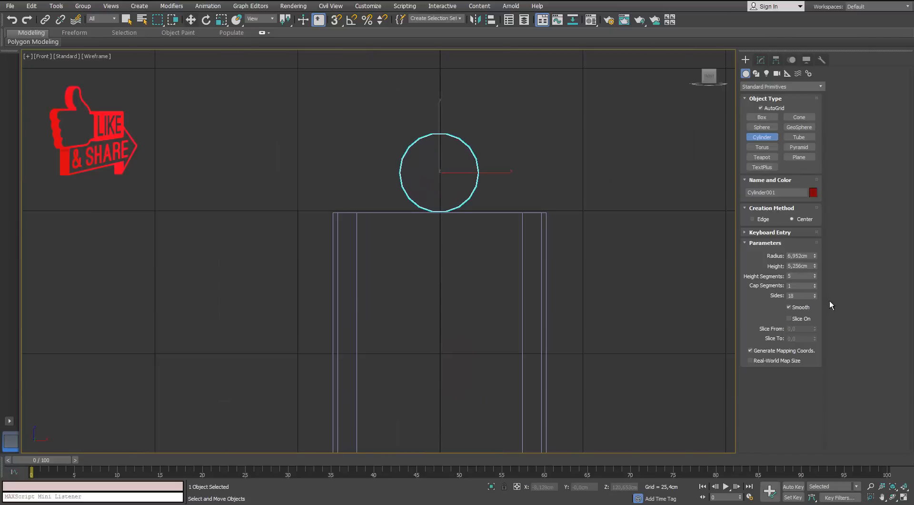
pyautogui.press('w')
# Set the new cylinder to 16 sides and 1 height segment.
pyautogui.scroll(2, 552, 198)
pyautogui.moveTo(552, 198); pyautogui.dragTo(523, 202, button='middle')
pyautogui.scroll(-2, 523, 202)
pyautogui.click(761, 61)
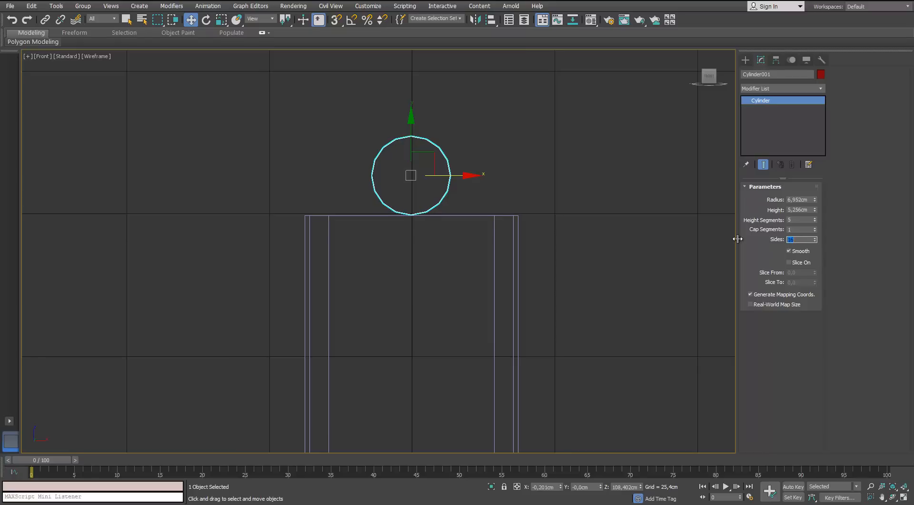
pyautogui.scroll(3, 416, 189)
pyautogui.scroll(-2, 416, 190)
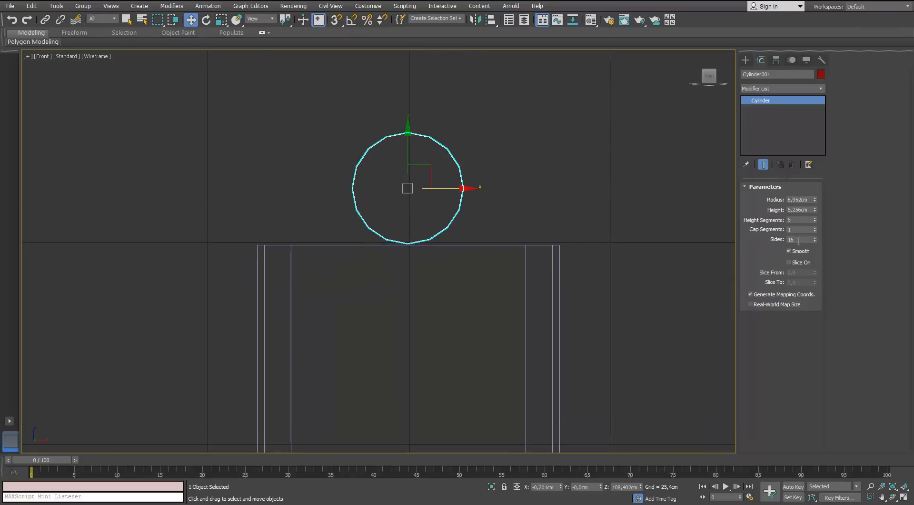
pyautogui.moveTo(565, 219); pyautogui.dragTo(568, 221, button='middle')
pyautogui.press('p')
pyautogui.keyDown('alt'); pyautogui.moveTo(410, 202); pyautogui.dragTo(431, 219, button='middle'); pyautogui.keyUp('alt')
pyautogui.scroll(4, 336, 114)
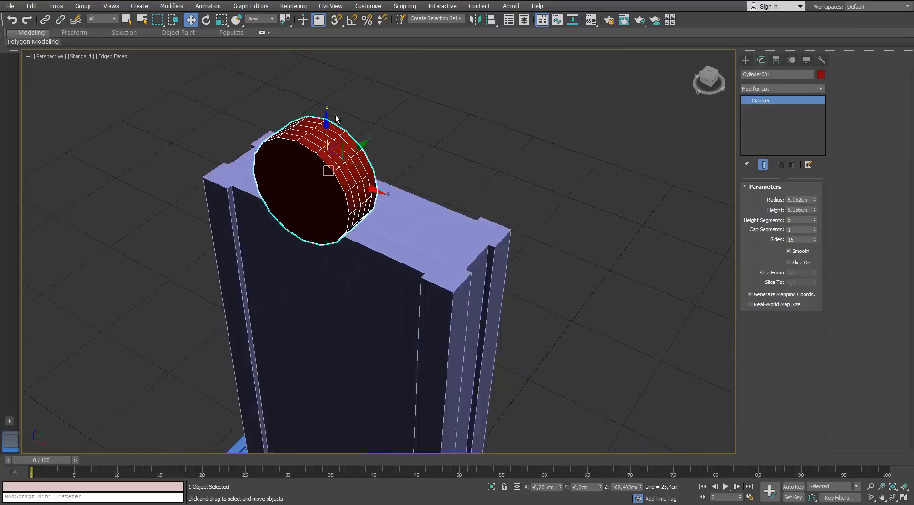
pyautogui.scroll(-2, 335, 113)
pyautogui.rightClick(816, 222)
# Move the cylinder along Y to sit over the pillar's depth and convert it to an Editable Poly.
pyautogui.keyDown('alt'); pyautogui.moveTo(419, 176); pyautogui.dragTo(347, 167, button='middle'); pyautogui.keyUp('alt')
pyautogui.moveTo(375, 149); pyautogui.dragTo(403, 144)
pyautogui.keyDown('alt'); pyautogui.moveTo(380, 157); pyautogui.dragTo(441, 135, button='middle'); pyautogui.keyUp('alt')
pyautogui.scroll(2, 337, 122)
pyautogui.scroll(2, 337, 123)
pyautogui.rightClick(335, 121)
pyautogui.moveTo(361, 219)
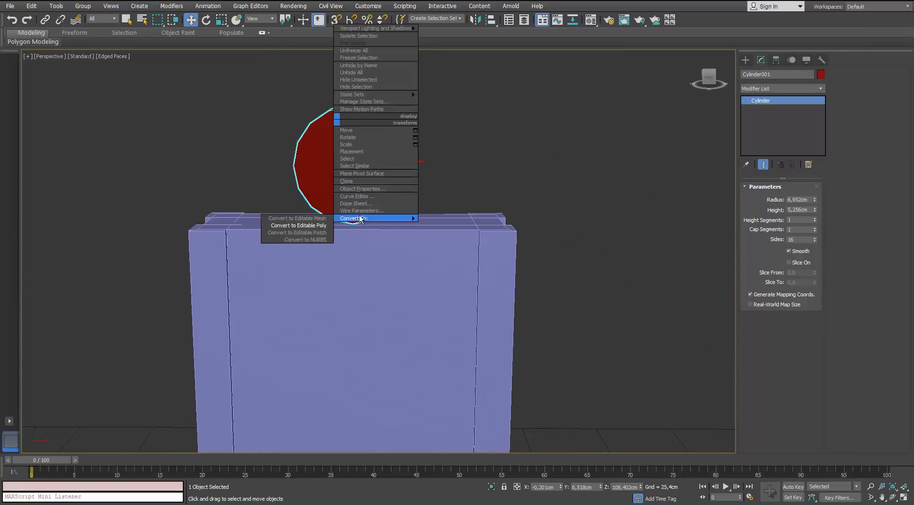
pyautogui.click(316, 225)
# Connect the cylinder's topmost and bottommost vertices with a vertical edge across its round end faces.
pyautogui.press('1')
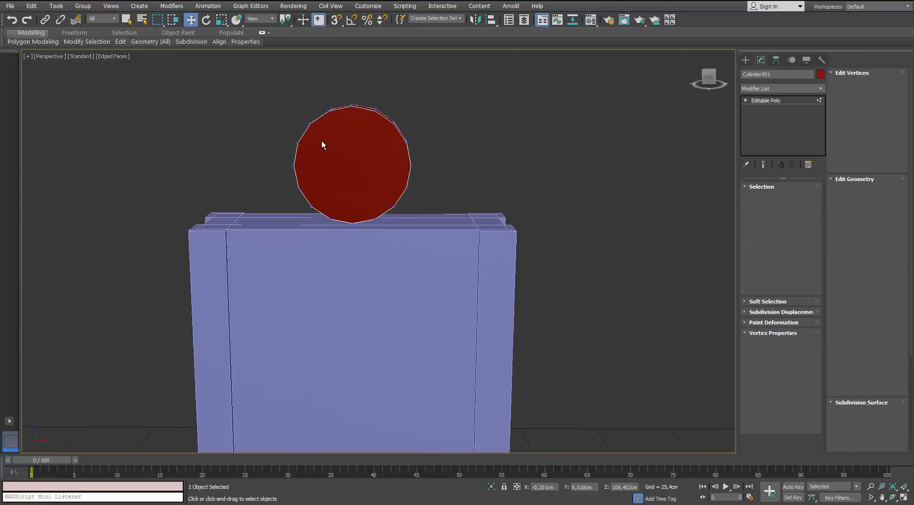
pyautogui.click(355, 223)
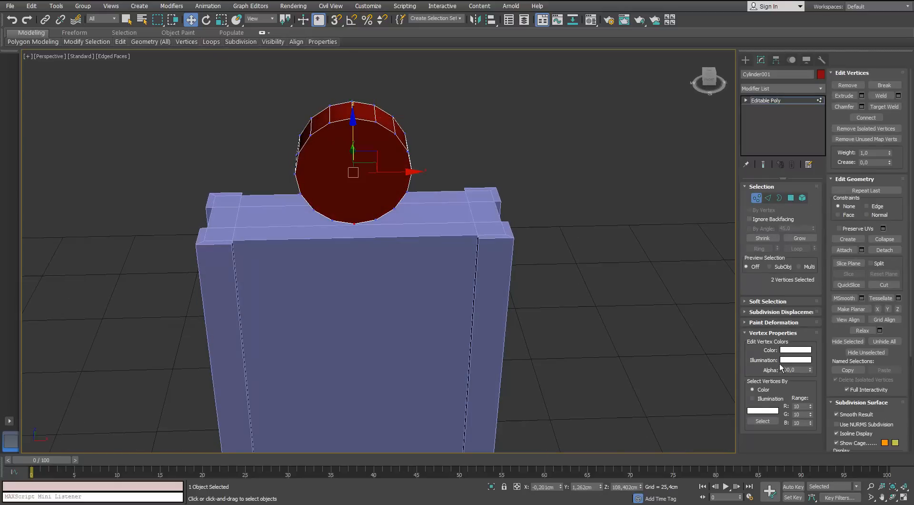
pyautogui.click(749, 333)
pyautogui.keyDown('alt'); pyautogui.moveTo(481, 154); pyautogui.dragTo(502, 151, button='middle'); pyautogui.keyUp('alt')
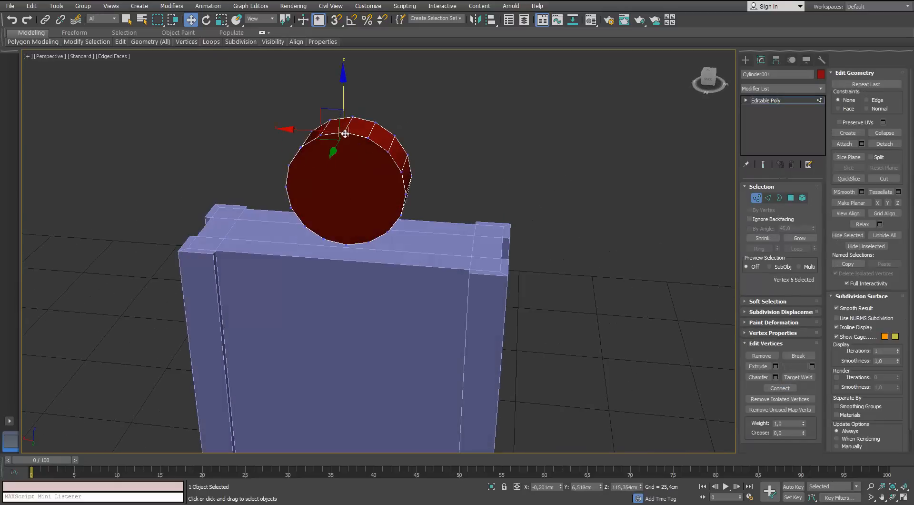
pyautogui.keyDown('alt'); pyautogui.moveTo(526, 267); pyautogui.dragTo(461, 112, button='middle'); pyautogui.keyUp('alt')
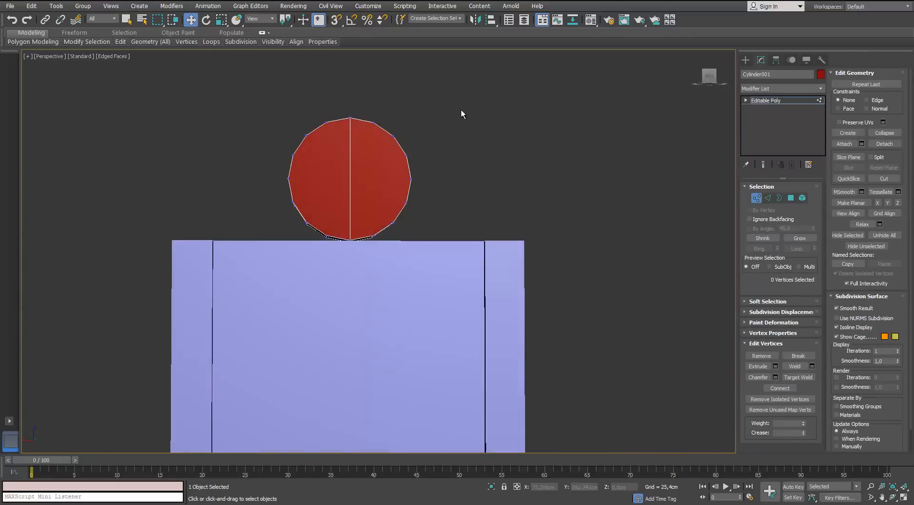
# Select the central edge loop around the cylinder and chamfer it into two parallel loops.
pyautogui.click(768, 198)
pyautogui.click(349, 157)
pyautogui.doubleClick(348, 154)
pyautogui.keyDown('alt'); pyautogui.moveTo(391, 88); pyautogui.dragTo(372, 135, button='middle'); pyautogui.keyUp('alt')
pyautogui.keyDown('alt'); pyautogui.moveTo(450, 184); pyautogui.dragTo(453, 168, button='middle'); pyautogui.keyUp('alt')
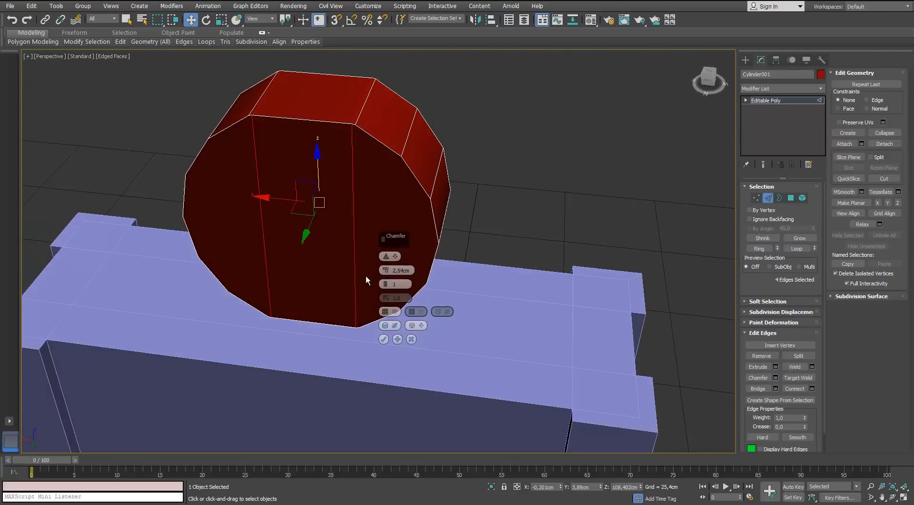
pyautogui.moveTo(388, 270); pyautogui.dragTo(388, 283)
pyautogui.click(385, 338)
pyautogui.keyDown('alt'); pyautogui.moveTo(364, 265); pyautogui.dragTo(373, 224, button='middle'); pyautogui.keyUp('alt')
pyautogui.scroll(-3, 372, 224)
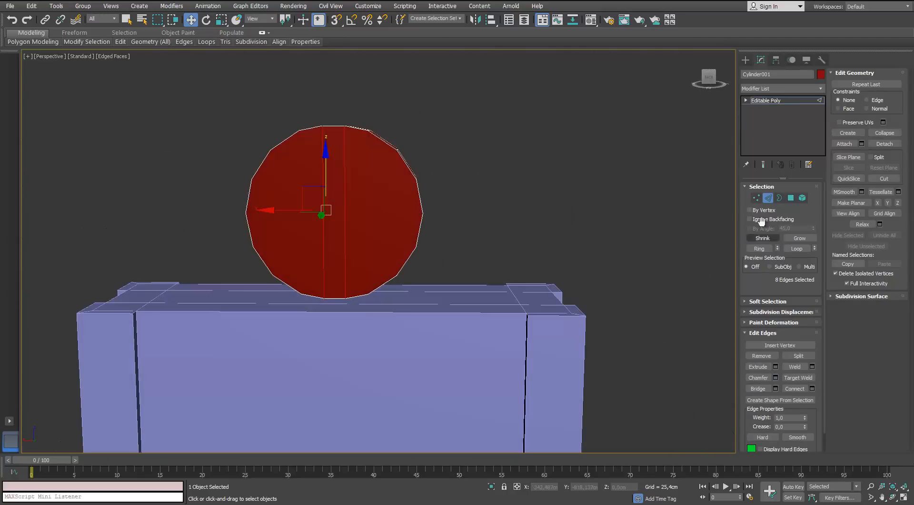
# Select the vertices of one half of the cylinder and stretch them along X toward one side of the pillar.
pyautogui.click(757, 197)
pyautogui.moveTo(561, 100); pyautogui.dragTo(327, 317)
pyautogui.moveTo(366, 200)
pyautogui.keyDown('alt'); pyautogui.mouseDown(button='middle')
pyautogui.moveTo(222, 216)
pyautogui.moveTo(383, 203)
pyautogui.mouseUp(button='middle'); pyautogui.keyUp('alt')
pyautogui.moveTo(372, 211); pyautogui.dragTo(228, 228)
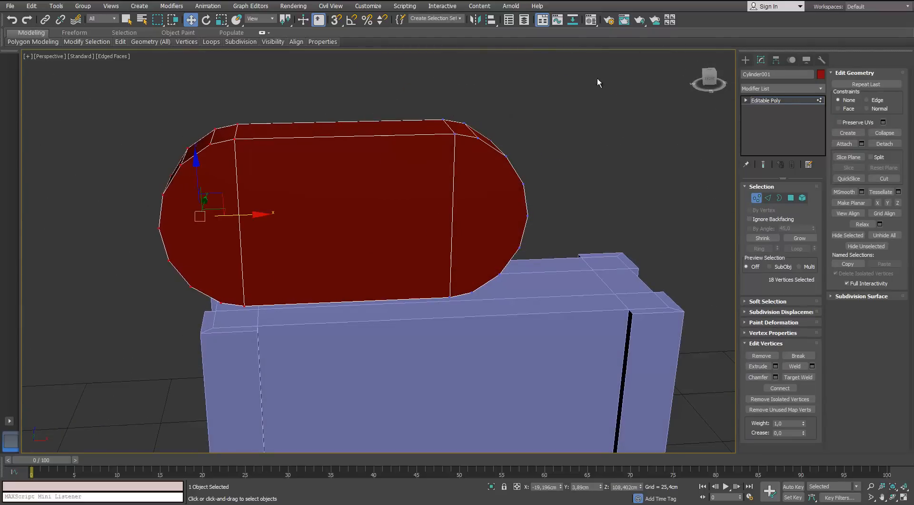
# Move the opposite half's vertices along X to stretch the cylinder toward the pillar's other side.
pyautogui.moveTo(597, 79); pyautogui.dragTo(347, 462)
pyautogui.scroll(-5, 388, 381)
pyautogui.keyDown('alt'); pyautogui.moveTo(419, 351); pyautogui.dragTo(425, 337, button='middle'); pyautogui.keyUp('alt')
pyautogui.moveTo(474, 263); pyautogui.dragTo(381, 412)
pyautogui.scroll(5, 411, 363)
pyautogui.moveTo(462, 301); pyautogui.dragTo(589, 313)
# In the Front view, align both rounded ends with the pillar's outer sides and lower the whole shape onto the pillar's top.
pyautogui.press('f')
pyautogui.scroll(3, 615, 200)
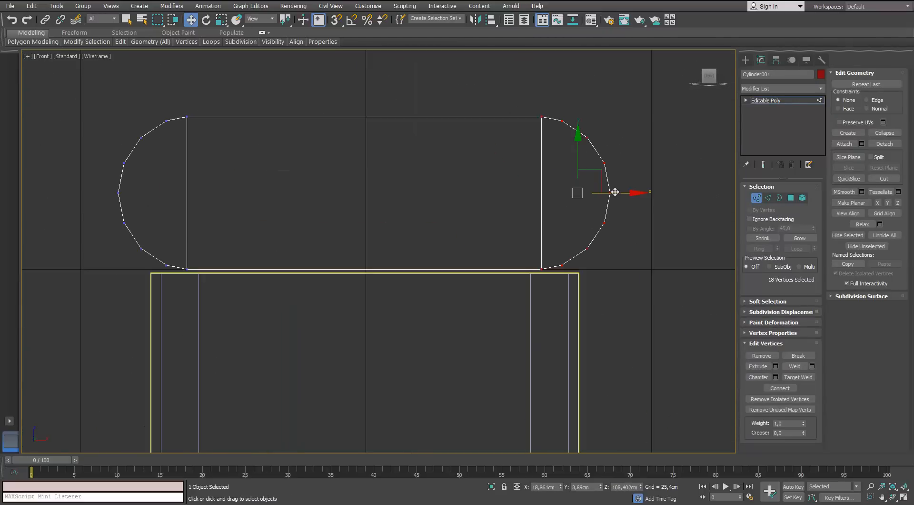
pyautogui.moveTo(615, 191); pyautogui.dragTo(655, 195)
pyautogui.moveTo(191, 229); pyautogui.dragTo(166, 213)
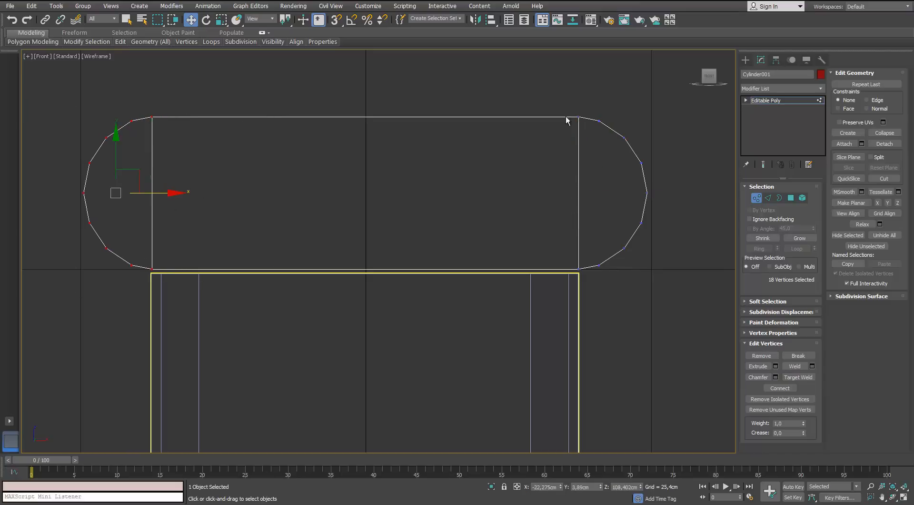
pyautogui.moveTo(363, 157); pyautogui.dragTo(364, 146)
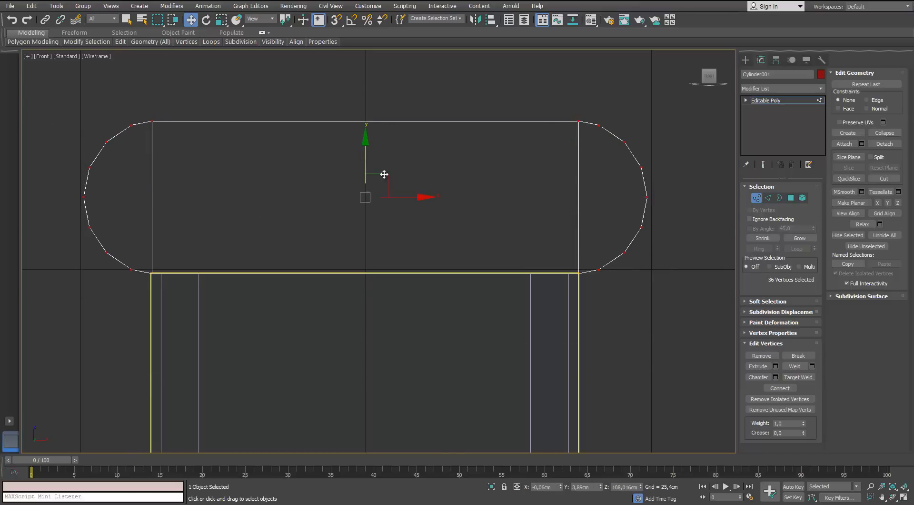
# Scale all the capsule's vertices along Y to fit the pillar's depth.
pyautogui.scroll(-2, 419, 221)
pyautogui.press('p')
pyautogui.scroll(-3, 415, 223)
pyautogui.keyDown('alt'); pyautogui.moveTo(398, 230); pyautogui.dragTo(412, 257, button='middle'); pyautogui.keyUp('alt')
pyautogui.scroll(2, 412, 257)
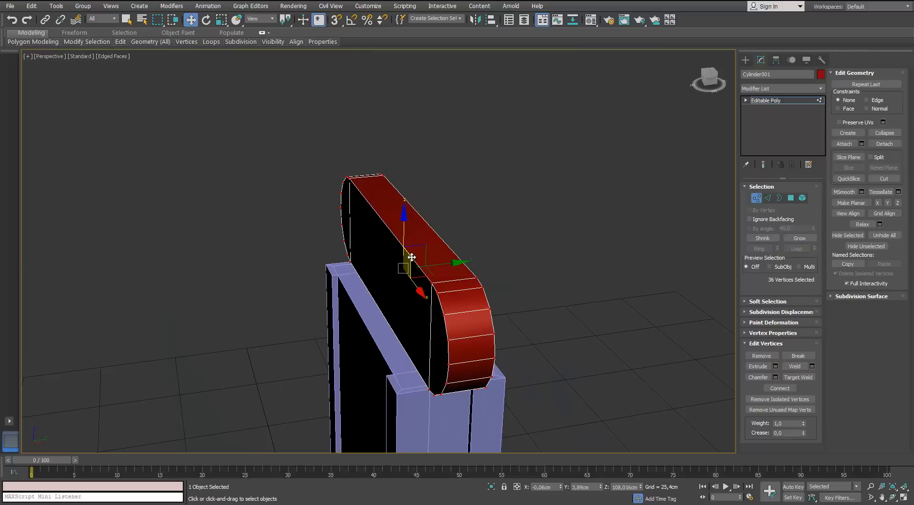
pyautogui.press('r')
pyautogui.keyDown('alt'); pyautogui.moveTo(330, 275); pyautogui.dragTo(390, 249, button='middle'); pyautogui.keyUp('alt')
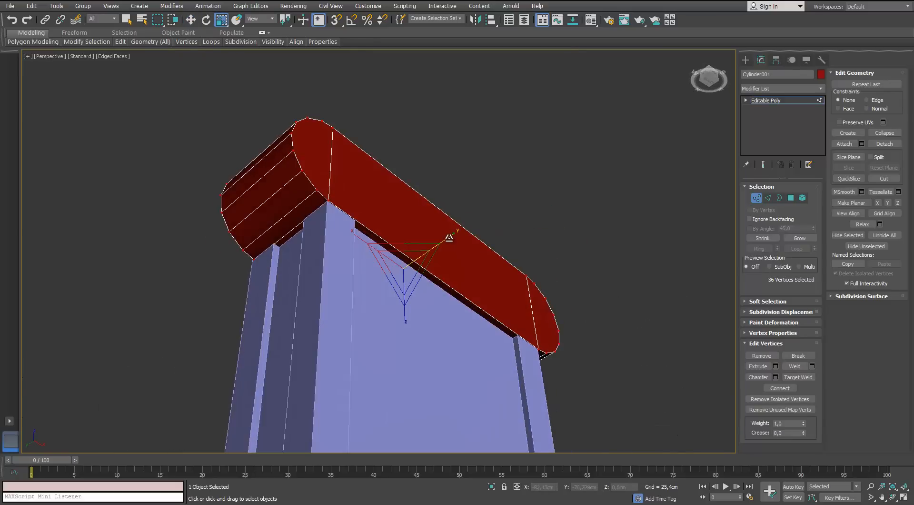
pyautogui.moveTo(449, 236); pyautogui.dragTo(450, 237)
pyautogui.keyDown('alt'); pyautogui.moveTo(453, 234); pyautogui.dragTo(450, 247, button='middle'); pyautogui.keyUp('alt')
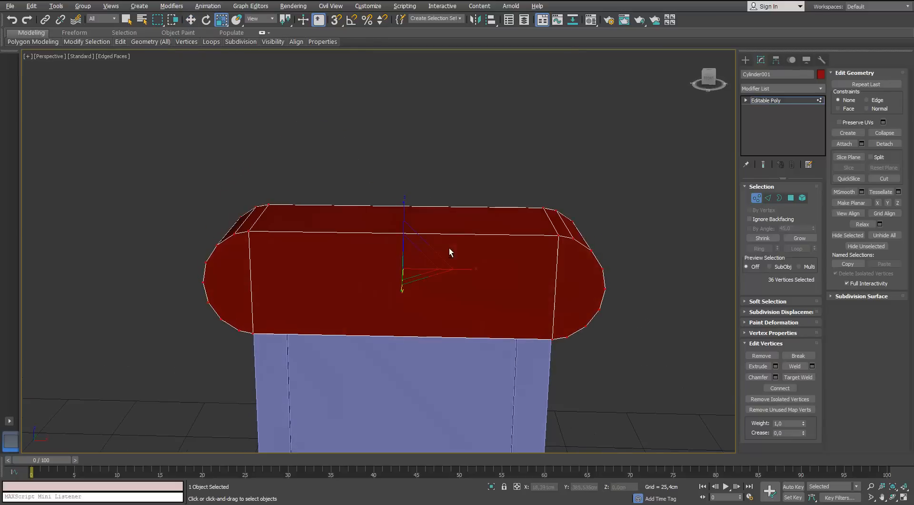
# Connect the ring of long horizontal edges with one segment, adding a loop around the middle of the capsule.
pyautogui.click(765, 199)
pyautogui.keyDown('alt'); pyautogui.moveTo(478, 277); pyautogui.dragTo(503, 283, button='middle'); pyautogui.keyUp('alt')
pyautogui.click(760, 248)
pyautogui.click(814, 388)
pyautogui.click(383, 297)
# Select the polygons of the capsule's left half and delete them.
pyautogui.click(792, 198)
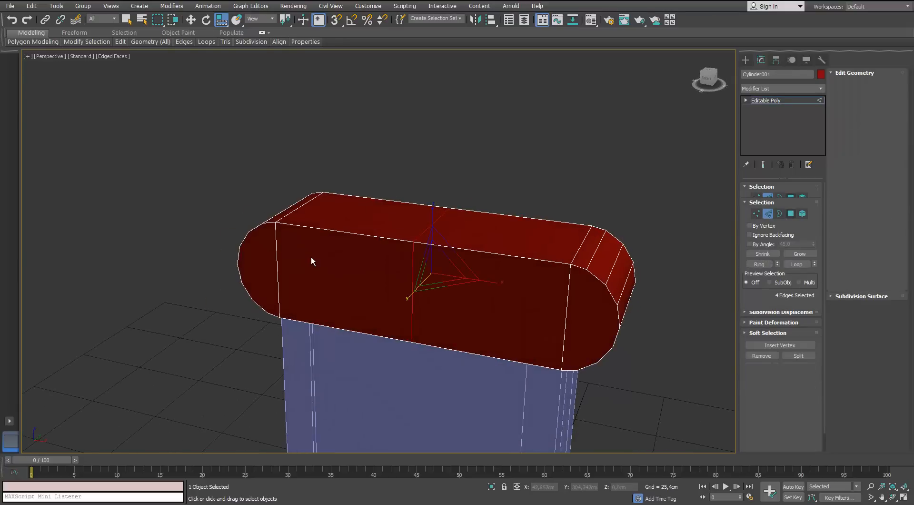
pyautogui.scroll(-2, 327, 263)
pyautogui.keyDown('alt'); pyautogui.moveTo(321, 267); pyautogui.dragTo(344, 243, button='middle'); pyautogui.keyUp('alt')
pyautogui.moveTo(344, 195); pyautogui.dragTo(170, 371)
pyautogui.keyDown('alt'); pyautogui.moveTo(175, 367); pyautogui.dragTo(222, 319, button='middle'); pyautogui.keyUp('alt')
pyautogui.press('Delete')
# Delete the flat top polygon of the remaining half.
pyautogui.keyDown('alt'); pyautogui.moveTo(429, 266); pyautogui.dragTo(573, 231, button='middle'); pyautogui.keyUp('alt')
pyautogui.click(399, 221)
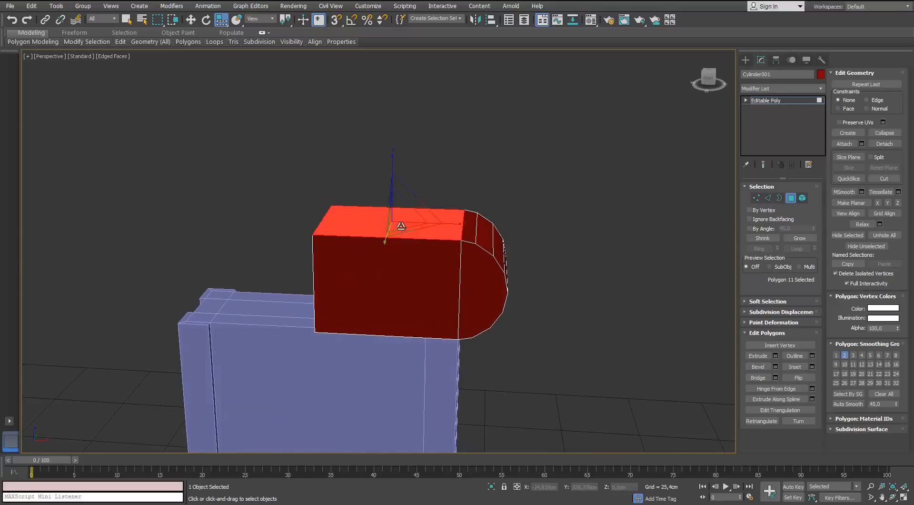
pyautogui.keyDown('alt'); pyautogui.moveTo(399, 220); pyautogui.dragTo(401, 222, button='middle'); pyautogui.keyUp('alt')
pyautogui.press('Delete')
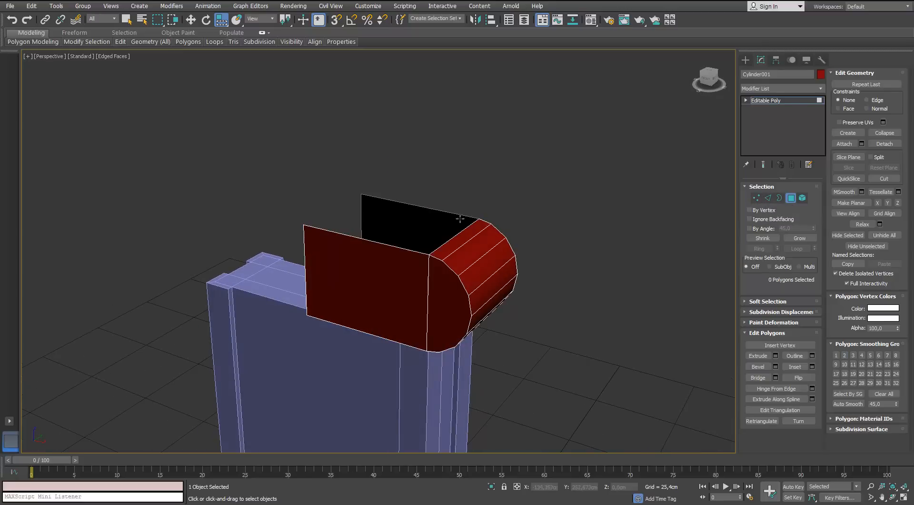
# Extend the three edges around the top opening upward along Z by about 2.45 cm.
pyautogui.click(769, 199)
pyautogui.click(439, 244)
pyautogui.keyDown('alt'); pyautogui.moveTo(439, 243); pyautogui.dragTo(447, 212, button='middle'); pyautogui.keyUp('alt')
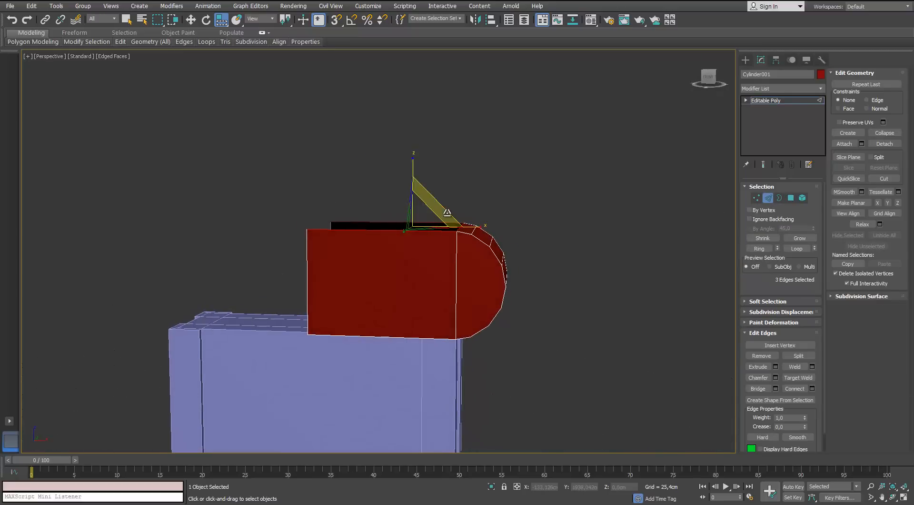
pyautogui.press('w')
pyautogui.moveTo(412, 178)
pyautogui.keyDown('shift'); pyautogui.mouseDown()
pyautogui.moveTo(405, 151)
pyautogui.moveTo(406, 164)
pyautogui.mouseUp(); pyautogui.keyUp('shift')
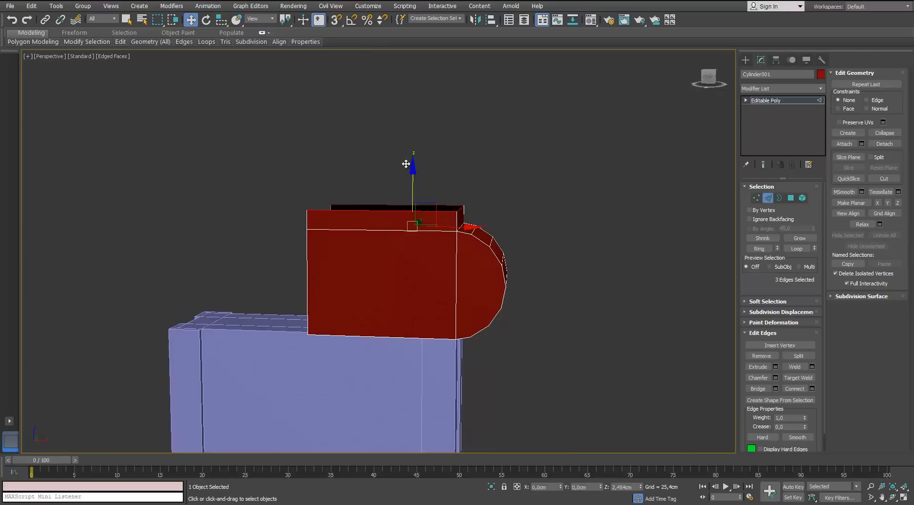
# Move the upper end edge of the new band outward along X by about 1.02 cm so the end flares.
pyautogui.click(463, 211)
pyautogui.moveTo(456, 211)
pyautogui.keyDown('alt'); pyautogui.mouseDown(button='middle')
pyautogui.moveTo(436, 220)
pyautogui.moveTo(456, 221)
pyautogui.mouseUp(button='middle'); pyautogui.keyUp('alt')
pyautogui.click(437, 220)
pyautogui.moveTo(472, 215); pyautogui.dragTo(480, 215)
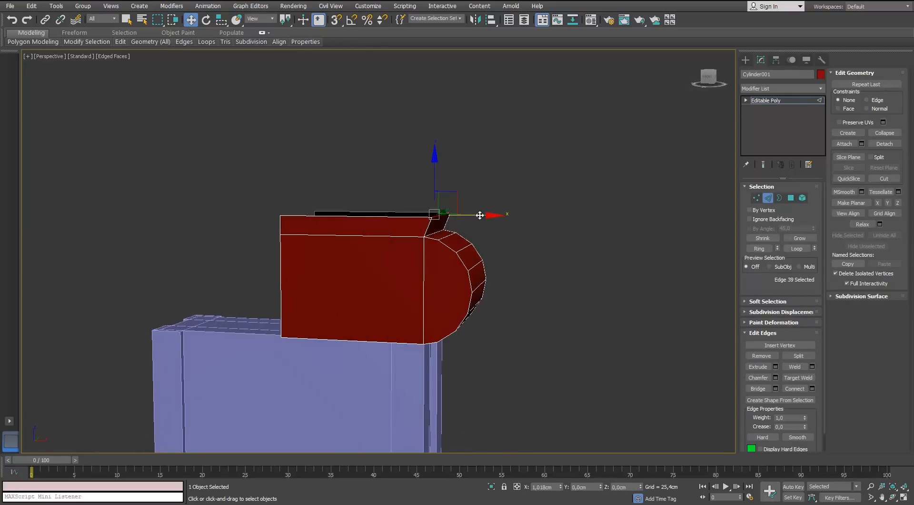
pyautogui.keyDown('alt'); pyautogui.moveTo(480, 216); pyautogui.dragTo(462, 204, button='middle'); pyautogui.keyUp('alt')
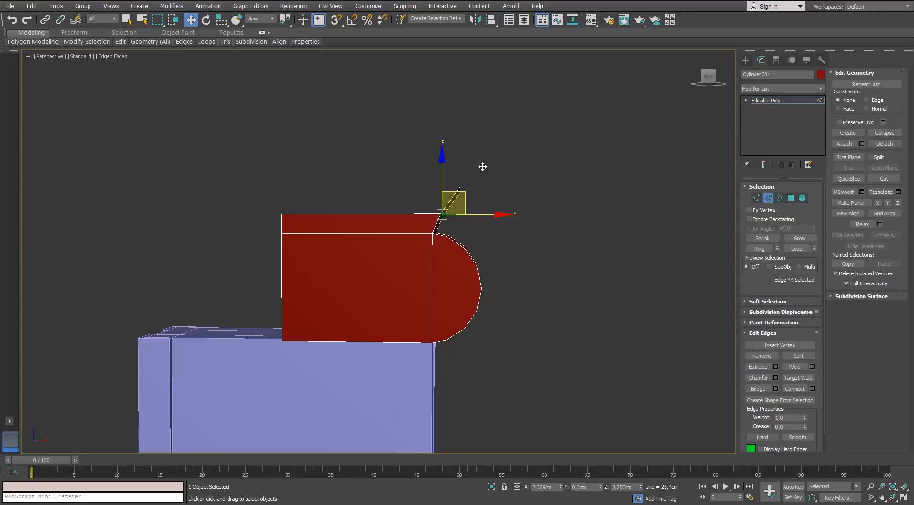
pyautogui.click(441, 217)
# Select the three top edges and extend them upward to form a second, taller band.
pyautogui.keyDown('alt'); pyautogui.moveTo(461, 195); pyautogui.dragTo(408, 200, button='middle'); pyautogui.keyUp('alt')
pyautogui.keyDown('ctrl'); pyautogui.click(403, 192); pyautogui.keyUp('ctrl')
pyautogui.keyDown('ctrl'); pyautogui.click(375, 222); pyautogui.keyUp('ctrl')
pyautogui.moveTo(393, 166); pyautogui.dragTo(394, 119)
pyautogui.keyDown('alt'); pyautogui.moveTo(506, 170); pyautogui.dragTo(495, 182, button='middle'); pyautogui.keyUp('alt')
# Pull the second band's upper end edge outward along X, and lower its three top edges by about 3.17 cm.
pyautogui.click(444, 164)
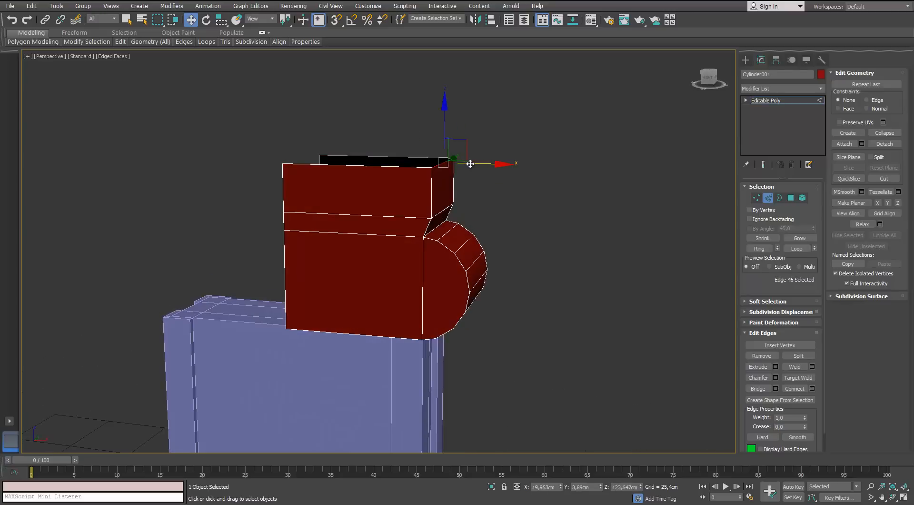
pyautogui.moveTo(471, 164); pyautogui.dragTo(489, 166)
pyautogui.keyDown('alt'); pyautogui.moveTo(488, 166); pyautogui.dragTo(493, 162, button='middle'); pyautogui.keyUp('alt')
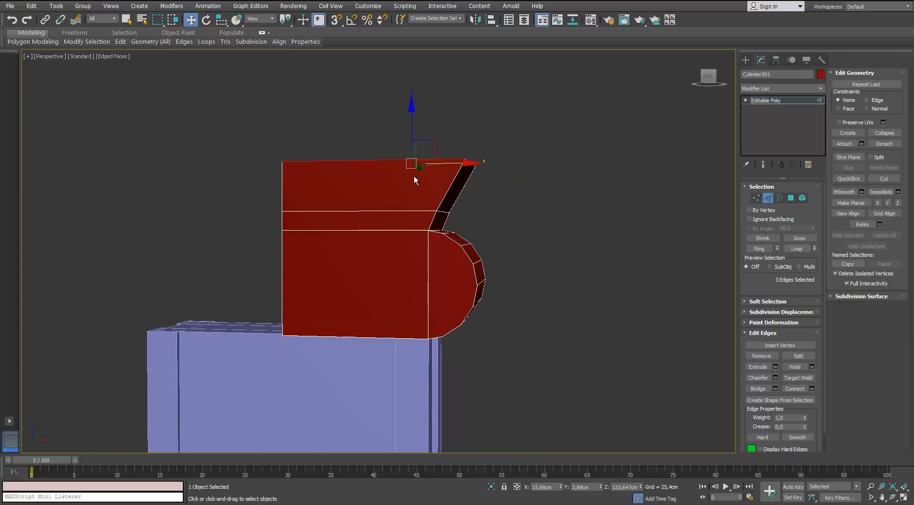
pyautogui.keyDown('alt'); pyautogui.moveTo(414, 180); pyautogui.dragTo(420, 135, button='middle'); pyautogui.keyUp('alt')
pyautogui.moveTo(413, 132); pyautogui.dragTo(409, 144)
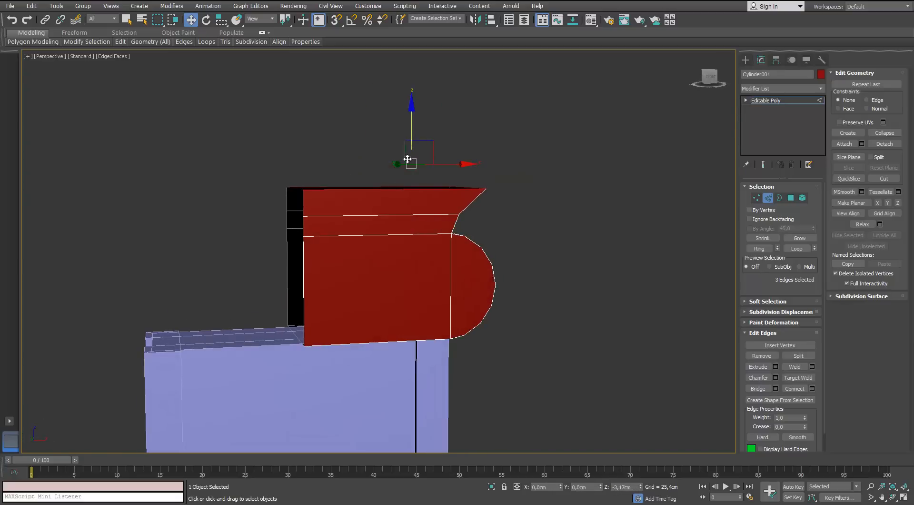
# Extend the three top edges upward into a third band and flare its upper end edge slightly outward.
pyautogui.keyDown('alt'); pyautogui.moveTo(407, 159); pyautogui.dragTo(410, 143, button='middle'); pyautogui.keyUp('alt')
pyautogui.moveTo(410, 143); pyautogui.dragTo(409, 119)
pyautogui.keyDown('alt'); pyautogui.moveTo(409, 121); pyautogui.dragTo(384, 148, button='middle'); pyautogui.keyUp('alt')
pyautogui.click(468, 170)
pyautogui.keyDown('alt'); pyautogui.moveTo(519, 175); pyautogui.dragTo(719, 218, button='middle'); pyautogui.keyUp('alt')
# Select all the ornament's vertices and scale them uniformly along Y to widen it slightly across the pillar's depth.
pyautogui.press('1')
pyautogui.keyDown('alt'); pyautogui.moveTo(548, 201); pyautogui.dragTo(577, 116, button='middle'); pyautogui.keyUp('alt')
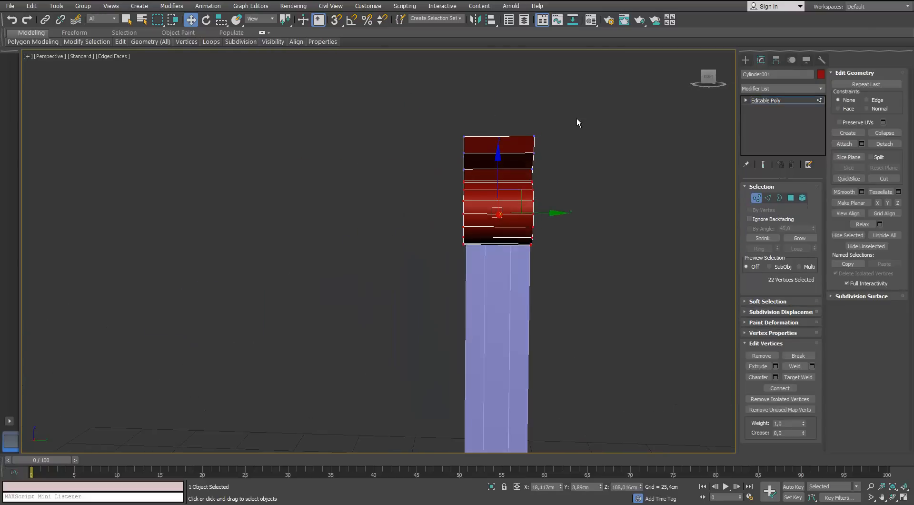
pyautogui.press('r')
pyautogui.moveTo(552, 191); pyautogui.dragTo(558, 191)
pyautogui.keyDown('alt'); pyautogui.moveTo(532, 219); pyautogui.dragTo(520, 257, button='middle'); pyautogui.keyUp('alt')
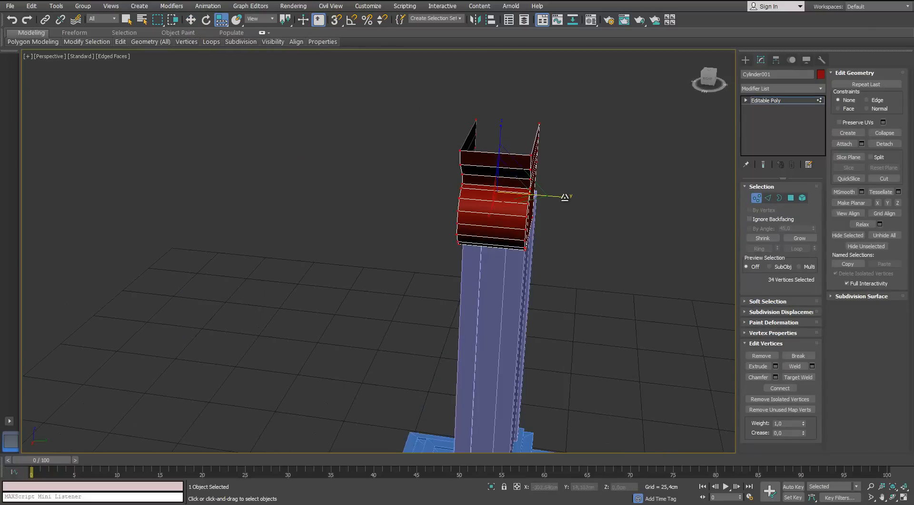
pyautogui.moveTo(565, 198); pyautogui.dragTo(569, 198)
pyautogui.hotkey('ctrl', 'z')
pyautogui.moveTo(225, 24); pyautogui.dragTo(223, 35)
pyautogui.moveTo(555, 197); pyautogui.dragTo(561, 198)
pyautogui.moveTo(561, 198)
pyautogui.keyDown('alt'); pyautogui.mouseDown(button='middle')
pyautogui.moveTo(547, 144)
pyautogui.moveTo(560, 153)
pyautogui.moveTo(522, 212)
pyautogui.moveTo(559, 182)
pyautogui.moveTo(543, 206)
pyautogui.moveTo(553, 209)
pyautogui.mouseUp(button='middle'); pyautogui.keyUp('alt')
# Leave sub-object editing and apply a Path Deform Binding (WSM) modifier to the ornament.
pyautogui.click(768, 198)
pyautogui.click(769, 198)
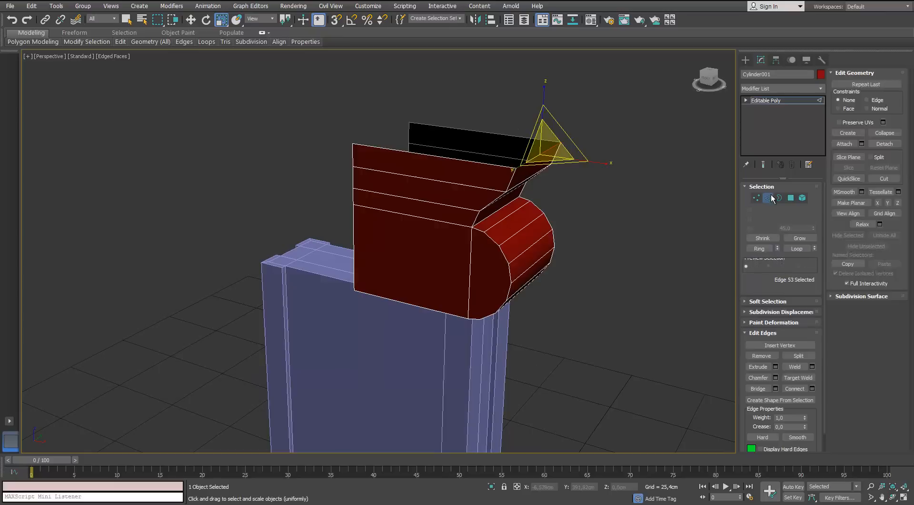
pyautogui.click(822, 91)
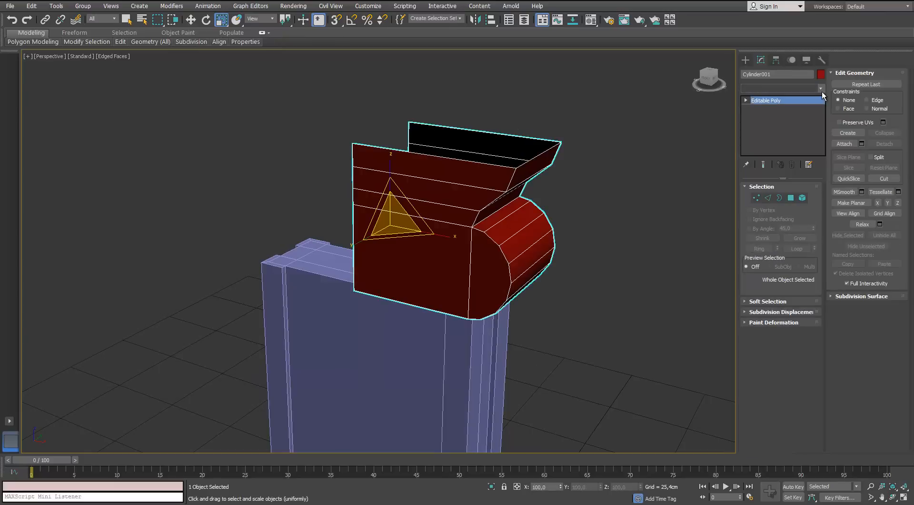
pyautogui.click(771, 200)
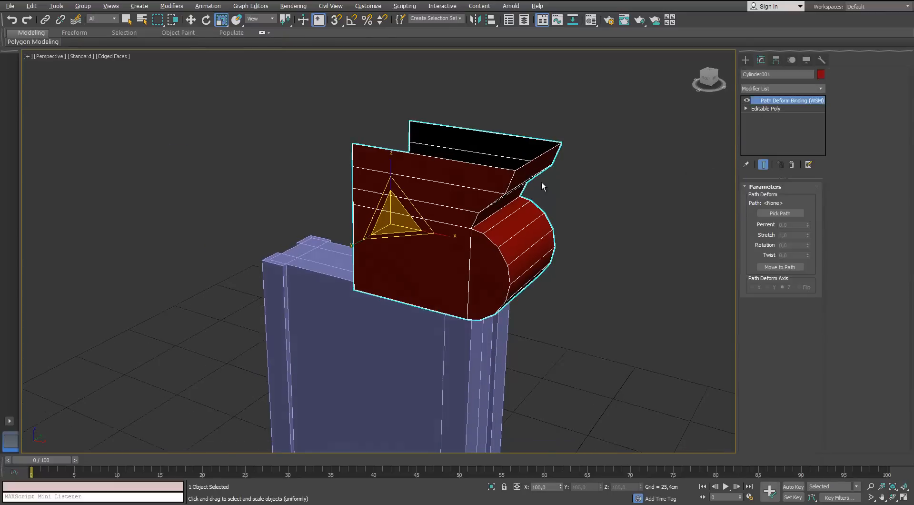
pyautogui.keyDown('alt'); pyautogui.moveTo(541, 182); pyautogui.dragTo(544, 192, button='middle'); pyautogui.keyUp('alt')
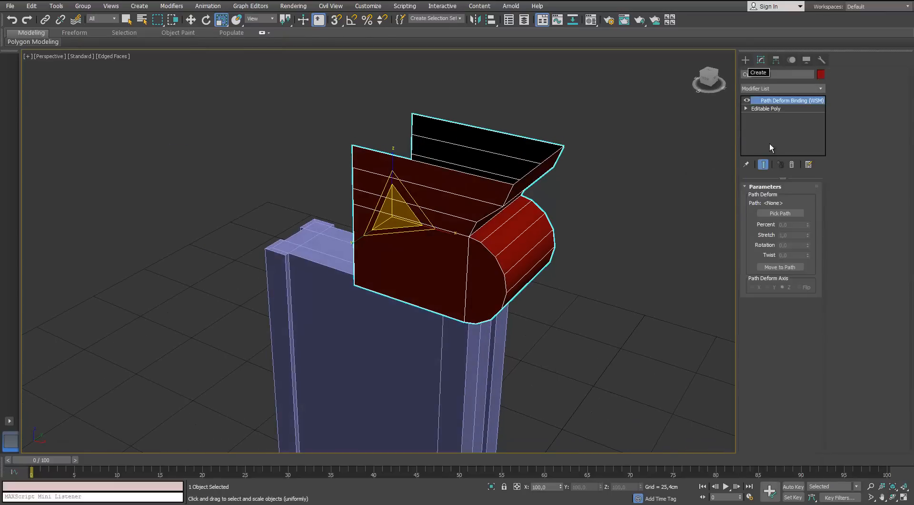
# Try to remove the Path Deform Binding modifier from the ornament.
pyautogui.rightClick(767, 105)
pyautogui.click(719, 173)
pyautogui.click(502, 164)
pyautogui.press('Delete')
pyautogui.hotkey('ctrl', 'a')
# Undo the deletion of the ornament.
pyautogui.hotkey('ctrl', 'z')
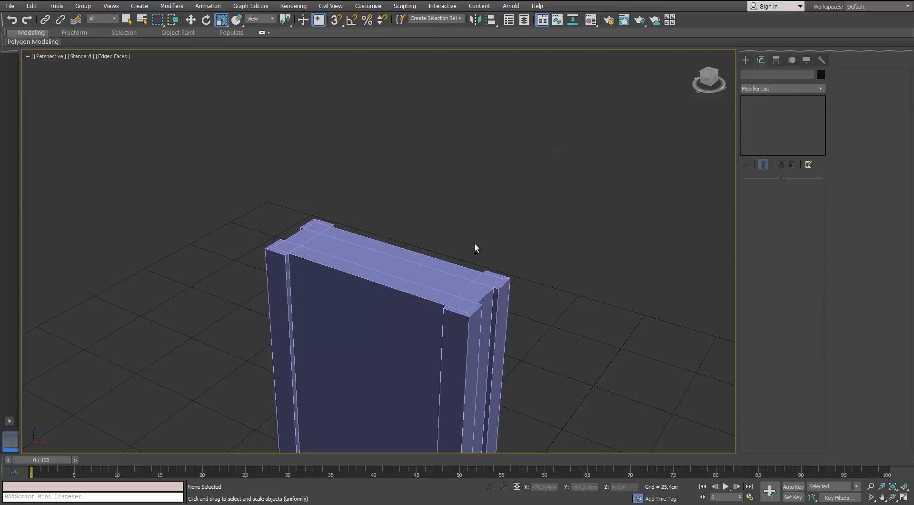
pyautogui.hotkey('ctrl', 'z')
pyautogui.hotkey('ctrl', 'z')
pyautogui.hotkey('ctrl', 'z')
pyautogui.hotkey('ctrl', 'z')
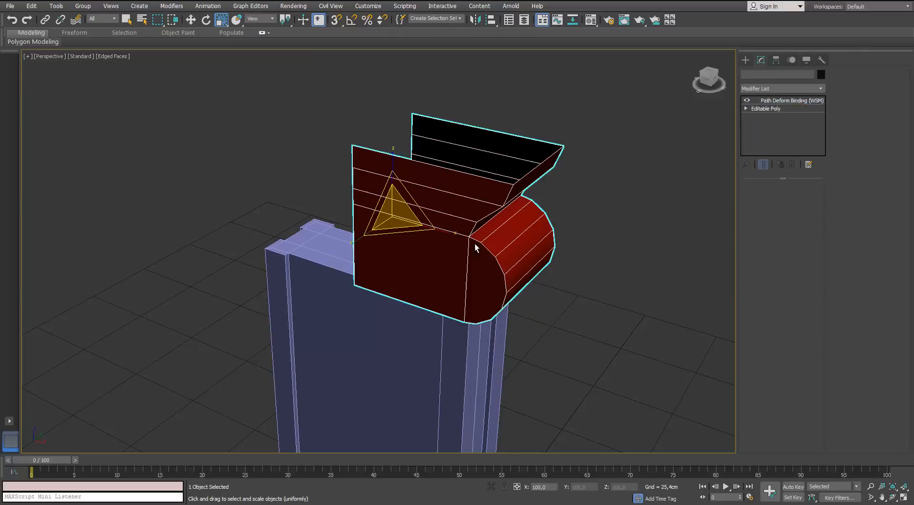
# Select the capital's two opposite long top edges and bridge them to close its open top.
pyautogui.click(769, 197)
pyautogui.click(493, 181)
pyautogui.press('w')
pyautogui.keyDown('alt'); pyautogui.moveTo(526, 182); pyautogui.dragTo(516, 180, button='middle'); pyautogui.keyUp('alt')
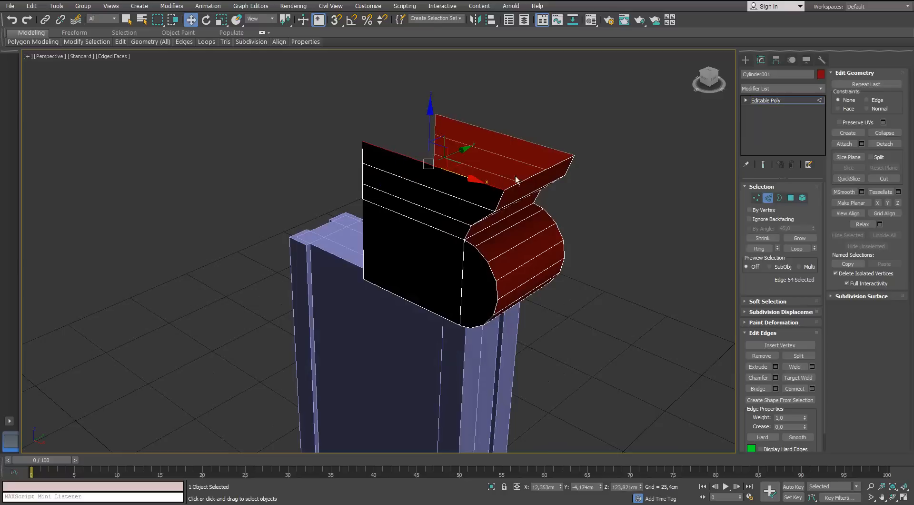
pyautogui.keyDown('alt'); pyautogui.moveTo(553, 157); pyautogui.dragTo(464, 164, button='middle'); pyautogui.keyUp('alt')
pyautogui.click(549, 153)
pyautogui.hotkey('ctrl', 'z')
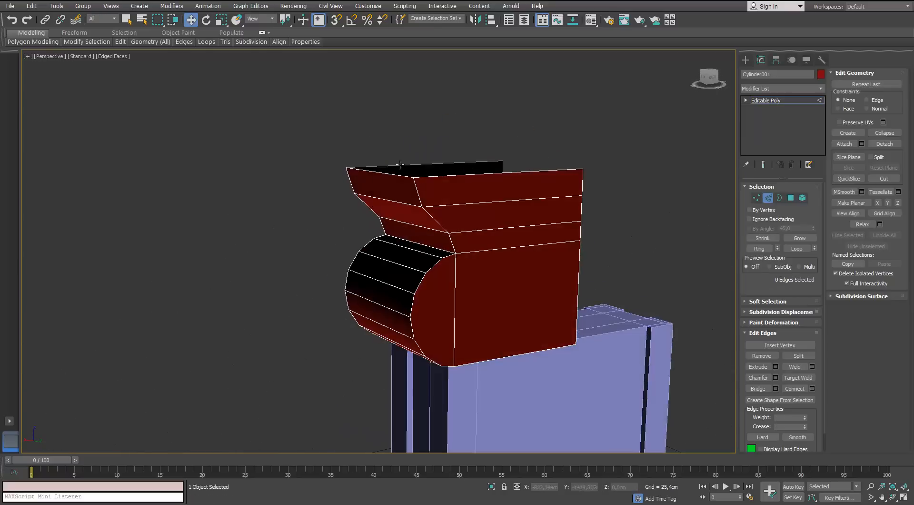
pyautogui.keyDown('ctrl'); pyautogui.click(477, 174); pyautogui.keyUp('ctrl')
pyautogui.click(758, 389)
pyautogui.keyDown('alt'); pyautogui.moveTo(429, 231); pyautogui.dragTo(527, 231, button='middle'); pyautogui.keyUp('alt')
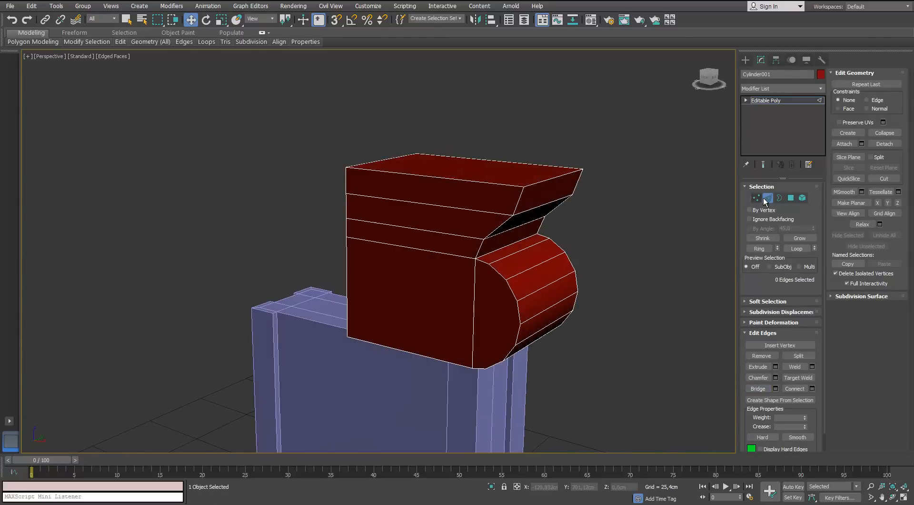
# Select the open border at the capital's cut side and apply a Symmetry modifier mirrored on the X axis.
pyautogui.keyDown('alt'); pyautogui.moveTo(397, 239); pyautogui.dragTo(604, 261, button='middle'); pyautogui.keyUp('alt')
pyautogui.click(779, 198)
pyautogui.click(449, 207)
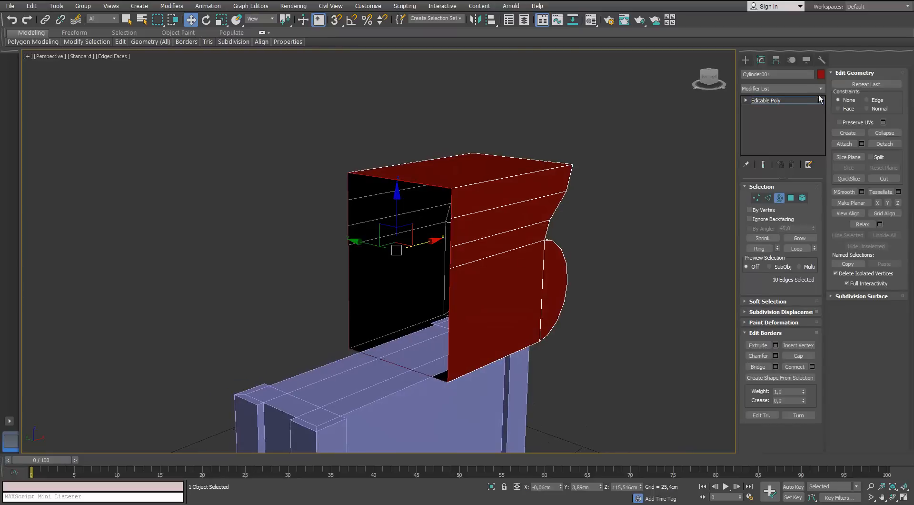
pyautogui.click(820, 88)
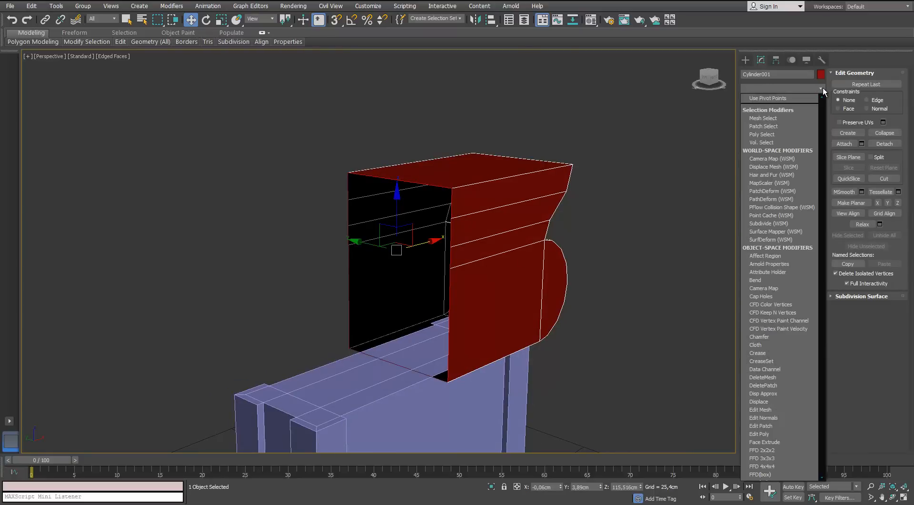
pyautogui.write('skin w')
pyautogui.press('Down')
pyautogui.press('Down')
pyautogui.press('Down')
pyautogui.press('Down')
pyautogui.press('Down')
pyautogui.press('Down')
pyautogui.press('Down')
pyautogui.press('Down')
pyautogui.press('Down')
pyautogui.press('Down')
pyautogui.press('Down')
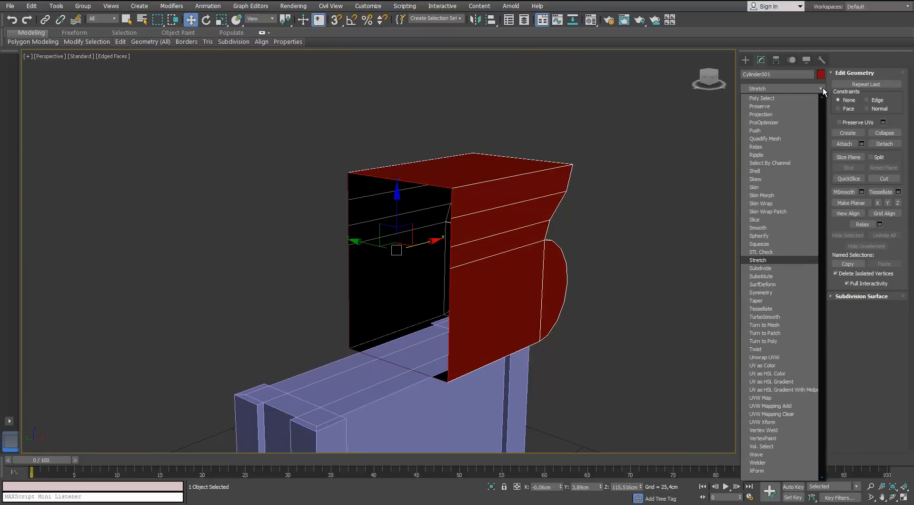
pyautogui.press('Return')
pyautogui.keyDown('alt'); pyautogui.moveTo(578, 180); pyautogui.dragTo(428, 190, button='middle'); pyautogui.keyUp('alt')
pyautogui.click(671, 137)
pyautogui.click(445, 196)
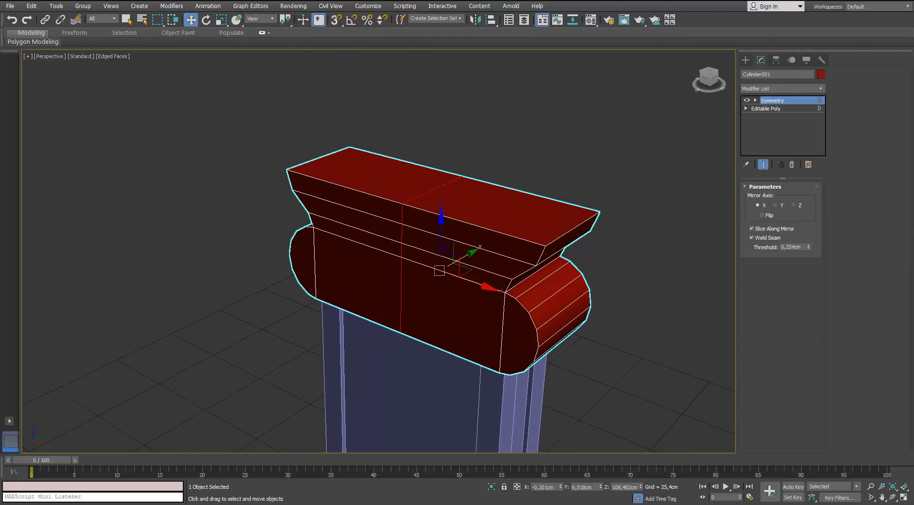
# Create a box about 48.3 cm wide, 15.1 cm long and 7.3 cm high covering the capital's top face, using AutoGrid.
pyautogui.keyDown('alt'); pyautogui.moveTo(345, 299); pyautogui.dragTo(362, 286, button='middle'); pyautogui.keyUp('alt')
pyautogui.click(746, 59)
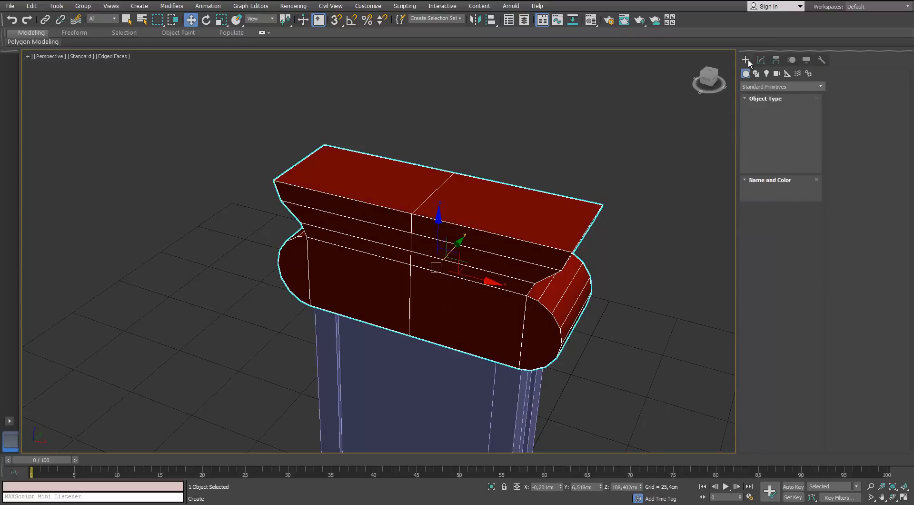
pyautogui.click(762, 117)
pyautogui.moveTo(552, 205)
pyautogui.keyDown('alt'); pyautogui.mouseDown(button='middle')
pyautogui.moveTo(541, 196)
pyautogui.moveTo(565, 194)
pyautogui.mouseUp(button='middle'); pyautogui.keyUp('alt')
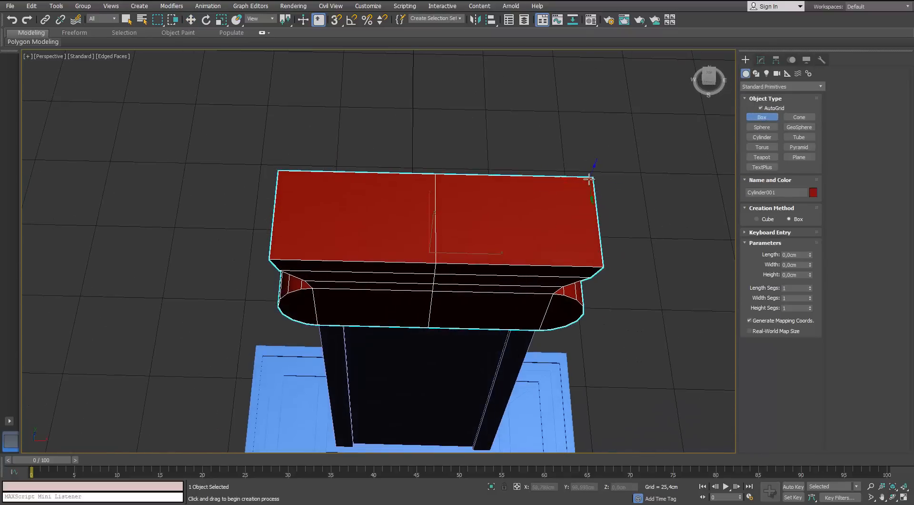
pyautogui.moveTo(591, 179); pyautogui.dragTo(271, 258)
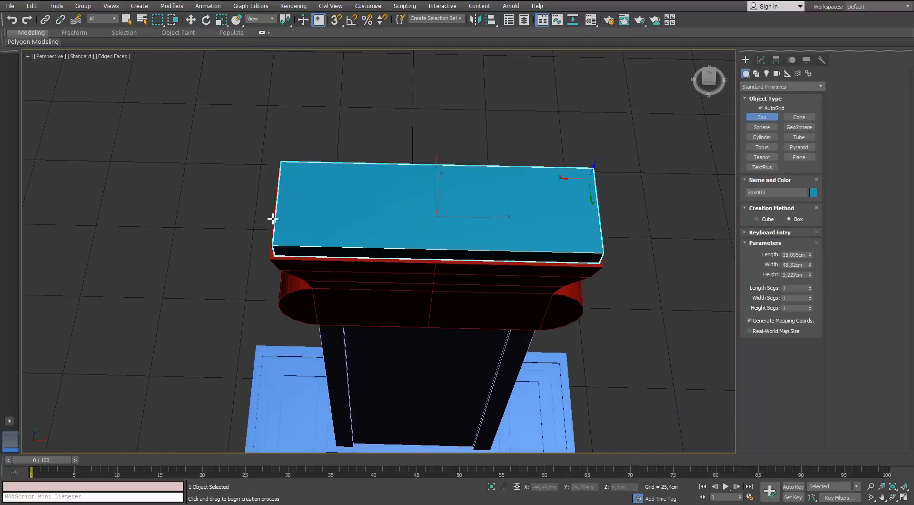
pyautogui.click(272, 204)
pyautogui.keyDown('alt'); pyautogui.moveTo(362, 262); pyautogui.dragTo(347, 249, button='middle'); pyautogui.keyUp('alt')
pyautogui.scroll(-7, 351, 205)
pyautogui.scroll(8, 347, 248)
pyautogui.press('w')
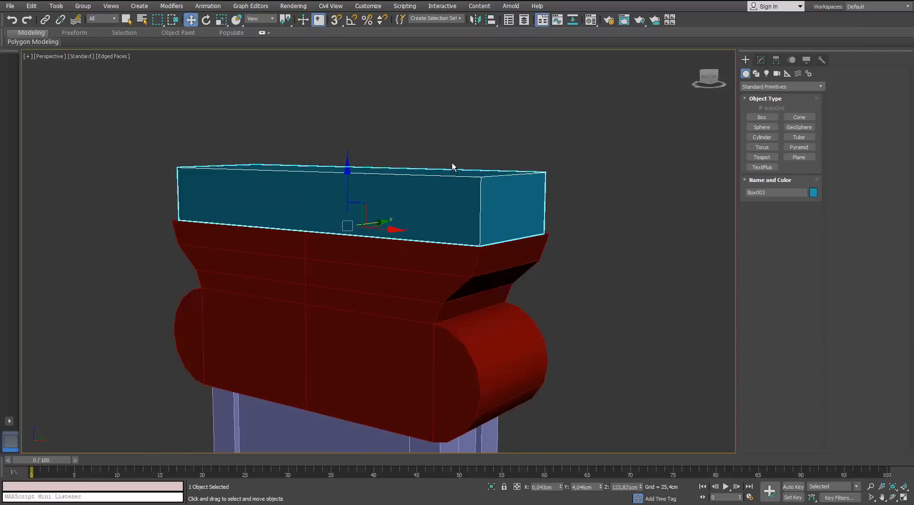
# Change the new box's object colour to a medium blue like the plinth's.
pyautogui.click(762, 60)
pyautogui.click(822, 74)
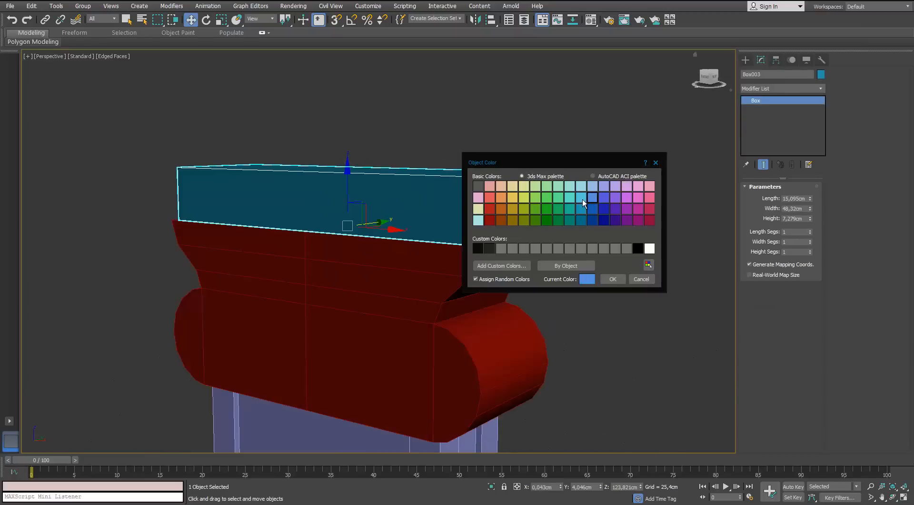
pyautogui.click(583, 200)
pyautogui.click(612, 279)
pyautogui.click(610, 296)
pyautogui.scroll(-7, 548, 202)
pyautogui.keyDown('alt'); pyautogui.moveTo(548, 202); pyautogui.dragTo(545, 223, button='middle'); pyautogui.keyUp('alt')
pyautogui.click(533, 203)
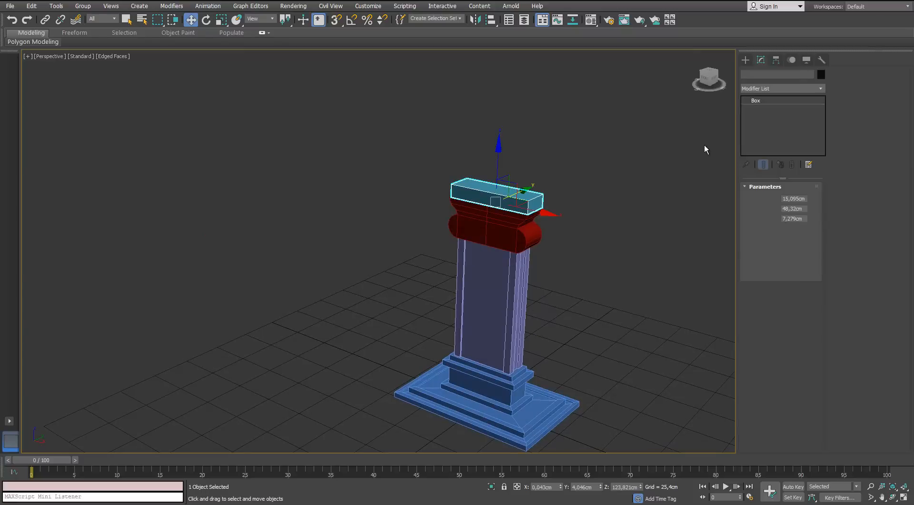
pyautogui.click(822, 75)
pyautogui.click(621, 278)
pyautogui.click(601, 257)
# Convert the blue box on top of the capital to an Editable Poly.
pyautogui.scroll(5, 510, 186)
pyautogui.click(511, 188)
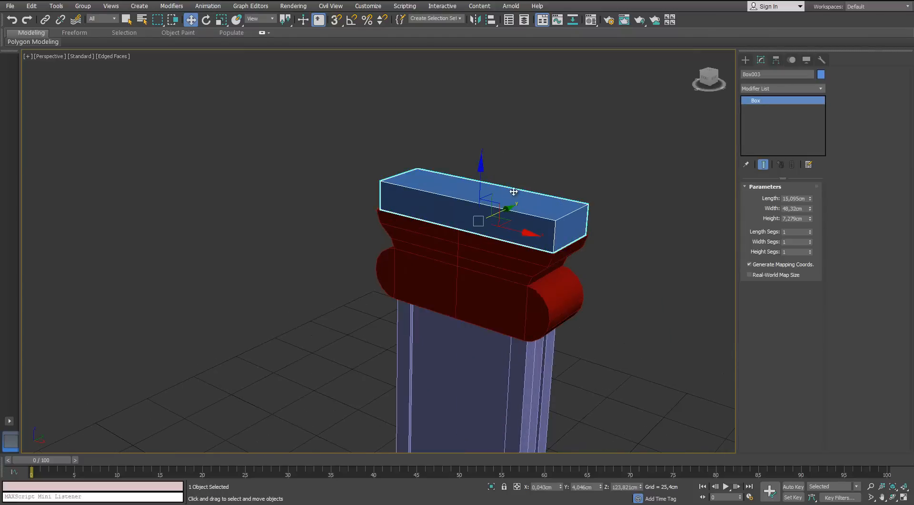
pyautogui.moveTo(514, 189); pyautogui.dragTo(482, 205, button='middle')
pyautogui.scroll(3, 501, 178)
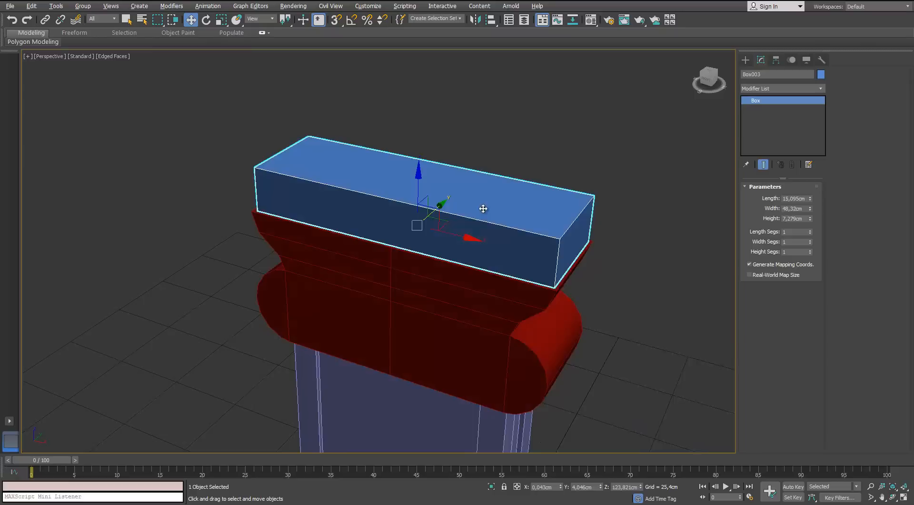
pyautogui.rightClick(482, 205)
pyautogui.moveTo(531, 304)
pyautogui.click(446, 311)
# Select all vertices of the box and scale them slightly outward horizontally so it fits over the capital.
pyautogui.click(756, 198)
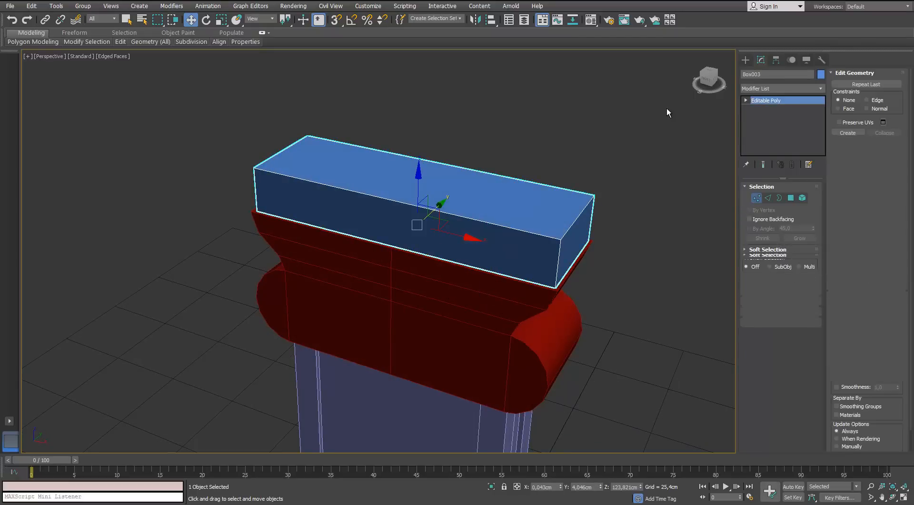
pyautogui.moveTo(727, 107); pyautogui.dragTo(195, 388)
pyautogui.press('r')
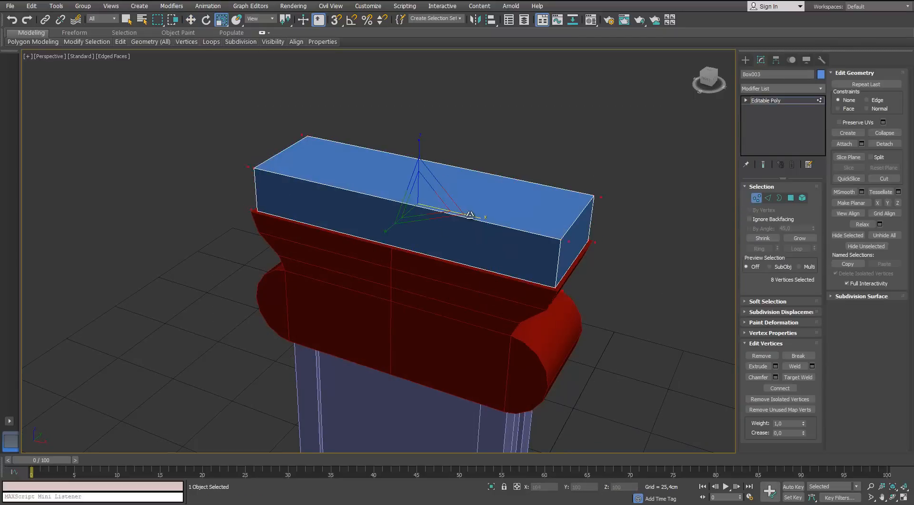
pyautogui.moveTo(470, 215); pyautogui.dragTo(472, 216)
pyautogui.keyDown('alt'); pyautogui.moveTo(473, 215); pyautogui.dragTo(398, 200, button='middle'); pyautogui.keyUp('alt')
pyautogui.moveTo(469, 201); pyautogui.dragTo(483, 199)
pyautogui.keyDown('alt'); pyautogui.moveTo(483, 199); pyautogui.dragTo(402, 257, button='middle'); pyautogui.keyUp('alt')
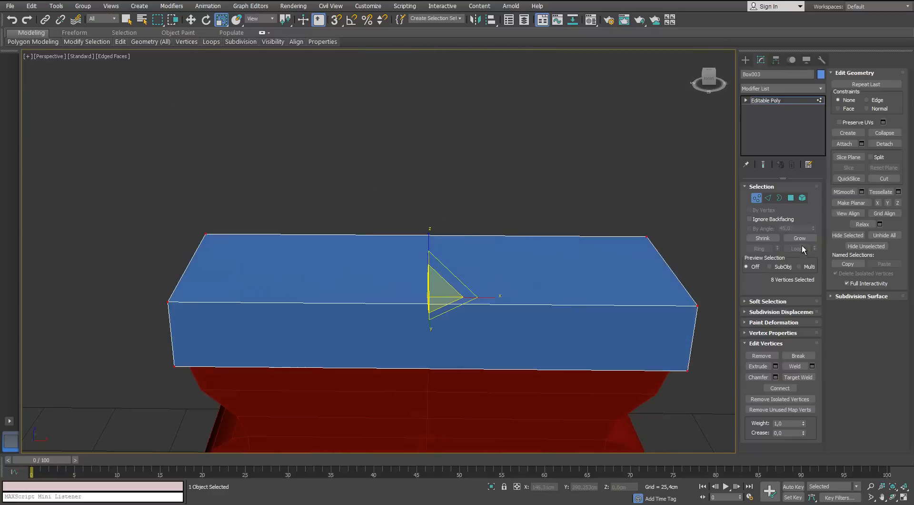
# Delete the top polygon of the blue box.
pyautogui.click(791, 198)
pyautogui.click(558, 294)
pyautogui.press('Delete')
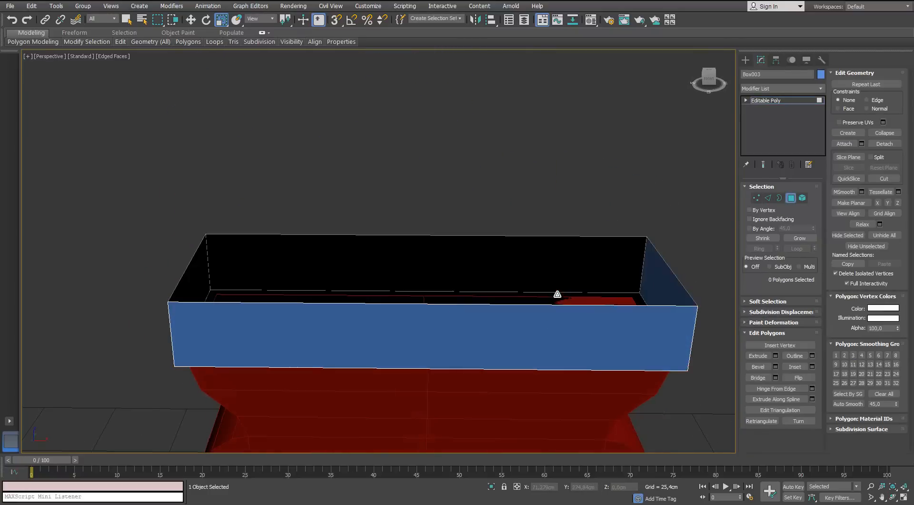
# Extend the box's open top border outward into a flat rim scaled to 113%, and widen it to 115% along Y.
pyautogui.click(780, 198)
pyautogui.click(638, 304)
pyautogui.keyDown('alt'); pyautogui.moveTo(639, 306); pyautogui.dragTo(424, 224, button='middle'); pyautogui.keyUp('alt')
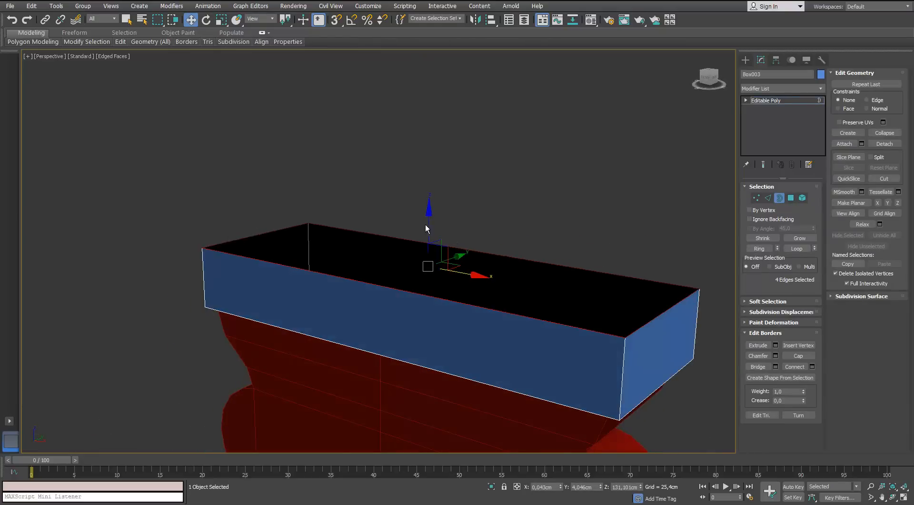
pyautogui.press('r')
pyautogui.keyDown('shift'); pyautogui.moveTo(431, 258); pyautogui.dragTo(432, 251); pyautogui.keyUp('shift')
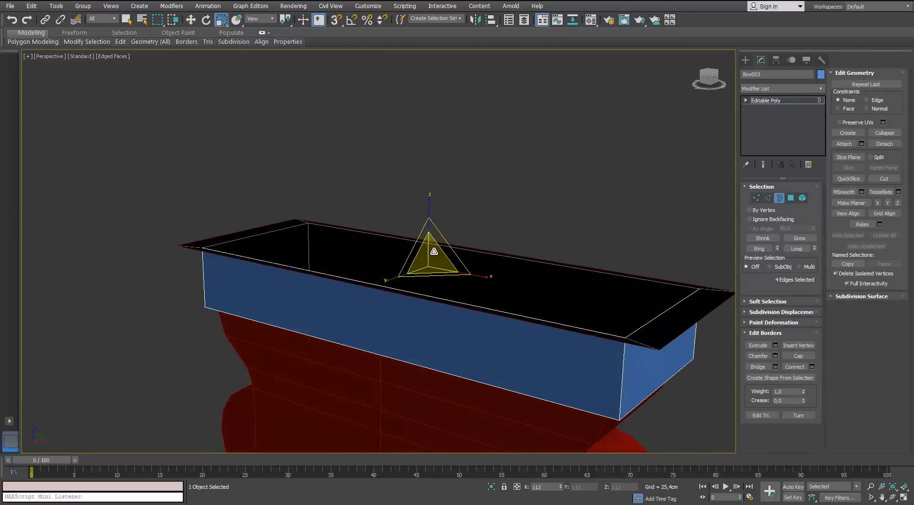
pyautogui.scroll(-4, 432, 252)
pyautogui.keyDown('alt'); pyautogui.moveTo(433, 252); pyautogui.dragTo(398, 293, button='middle'); pyautogui.keyUp('alt')
pyautogui.scroll(4, 401, 293)
pyautogui.moveTo(518, 222); pyautogui.dragTo(524, 223)
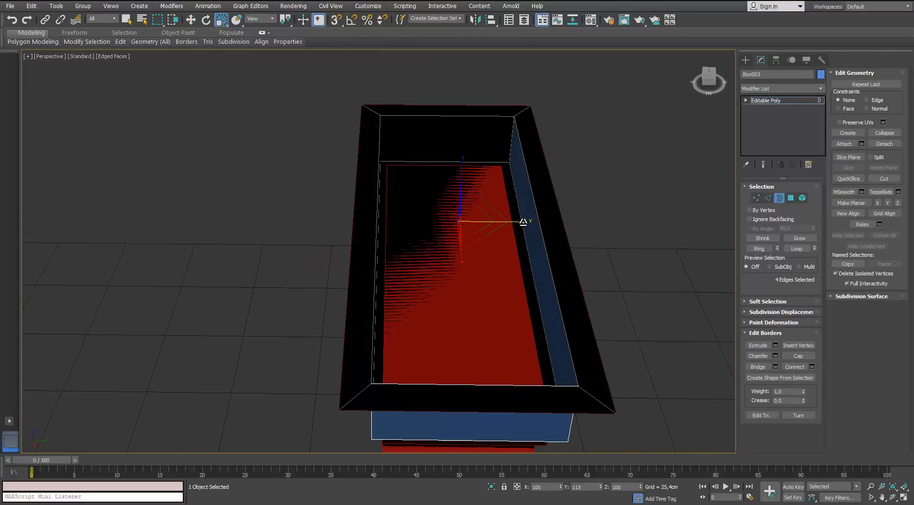
# Extrude the rim's outer border upward about 10 cm to form an upper band.
pyautogui.keyDown('alt'); pyautogui.moveTo(495, 255); pyautogui.dragTo(519, 220, button='middle'); pyautogui.keyUp('alt')
pyautogui.scroll(-4, 524, 220)
pyautogui.press('w')
pyautogui.keyDown('shift'); pyautogui.moveTo(484, 194); pyautogui.dragTo(484, 183); pyautogui.keyUp('shift')
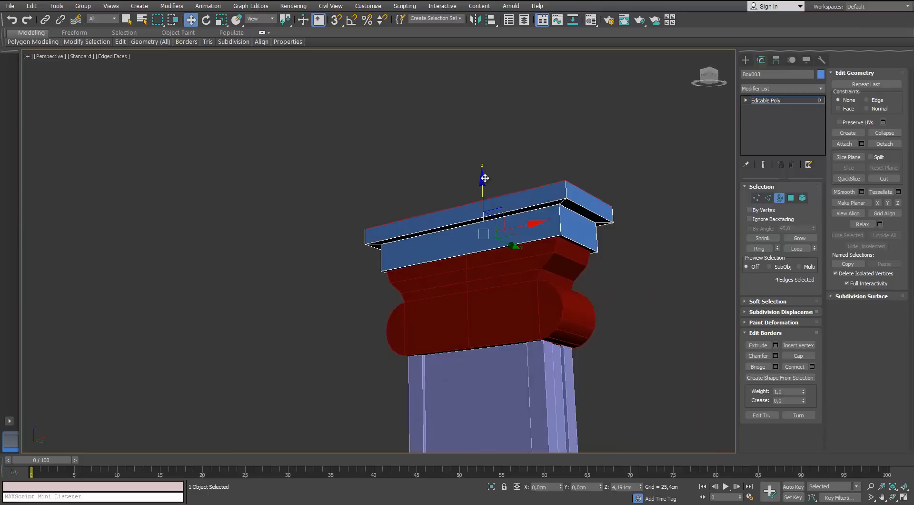
pyautogui.moveTo(484, 178); pyautogui.dragTo(486, 154)
# Select the upper band's vertices and lower them about 3.4 cm to make the step beneath thinner.
pyautogui.click(757, 198)
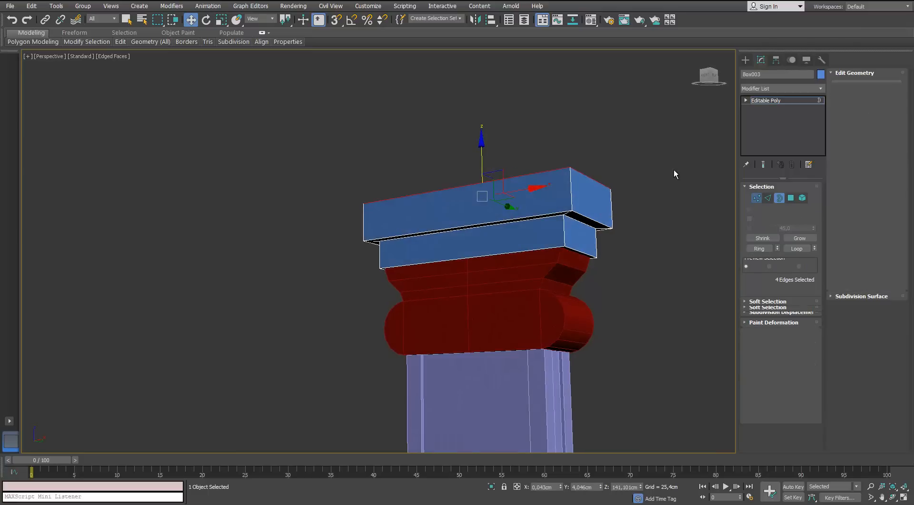
pyautogui.keyDown('alt'); pyautogui.moveTo(673, 168); pyautogui.dragTo(742, 190, button='middle'); pyautogui.keyUp('alt')
pyautogui.moveTo(662, 143); pyautogui.dragTo(322, 257)
pyautogui.moveTo(353, 238)
pyautogui.keyDown('alt'); pyautogui.mouseDown(button='middle')
pyautogui.moveTo(397, 241)
pyautogui.moveTo(365, 224)
pyautogui.mouseUp(button='middle'); pyautogui.keyUp('alt')
pyautogui.moveTo(484, 176); pyautogui.dragTo(480, 188)
# Select the four top vertices of the upper band and raise them about 1 cm.
pyautogui.moveTo(583, 207); pyautogui.dragTo(295, 236)
pyautogui.keyDown('alt'); pyautogui.moveTo(308, 231); pyautogui.dragTo(428, 224, button='middle'); pyautogui.keyUp('alt')
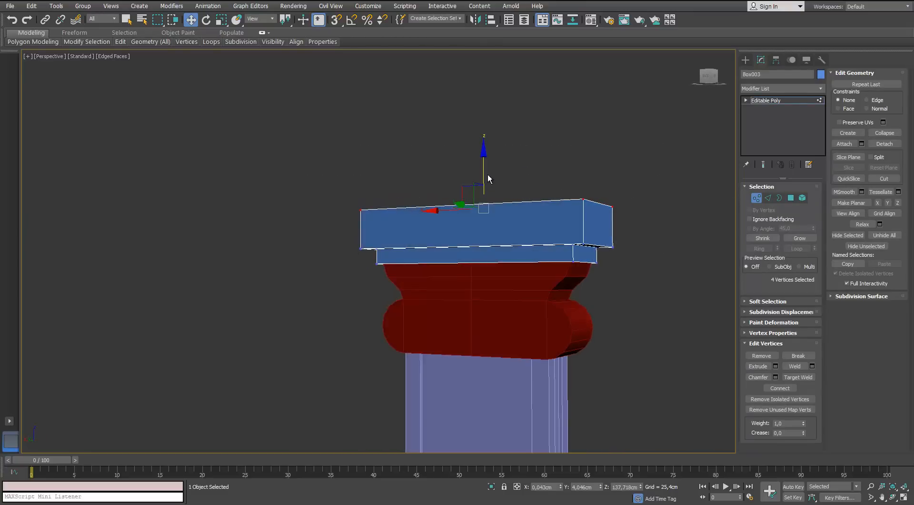
pyautogui.moveTo(485, 172); pyautogui.dragTo(484, 167)
pyautogui.keyDown('alt'); pyautogui.moveTo(528, 168); pyautogui.dragTo(420, 214, button='middle'); pyautogui.keyUp('alt')
pyautogui.keyDown('alt'); pyautogui.moveTo(491, 221); pyautogui.dragTo(505, 178, button='middle'); pyautogui.keyUp('alt')
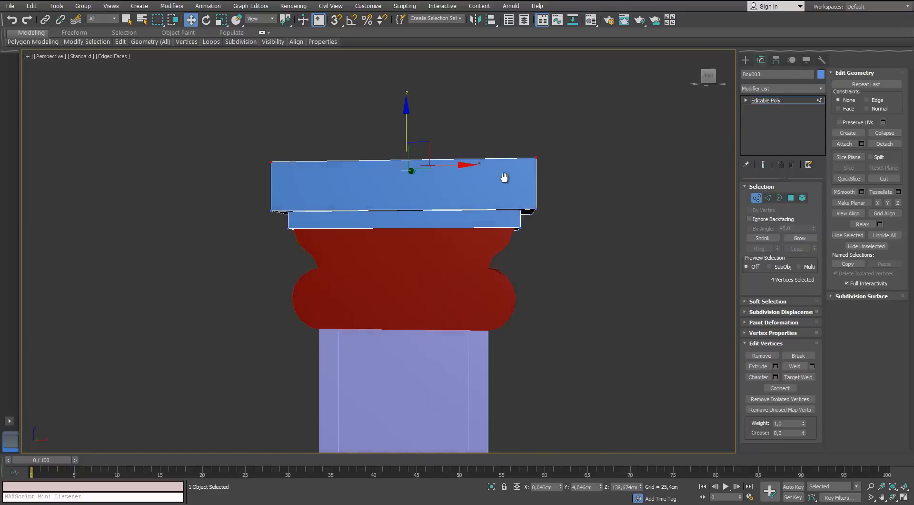
# Select the upper band's four side polygons and scale them outward to 112% in X and Y.
pyautogui.moveTo(547, 235); pyautogui.dragTo(526, 234)
pyautogui.keyDown('alt'); pyautogui.moveTo(325, 212); pyautogui.dragTo(334, 267, button='middle'); pyautogui.keyUp('alt')
pyautogui.click(779, 198)
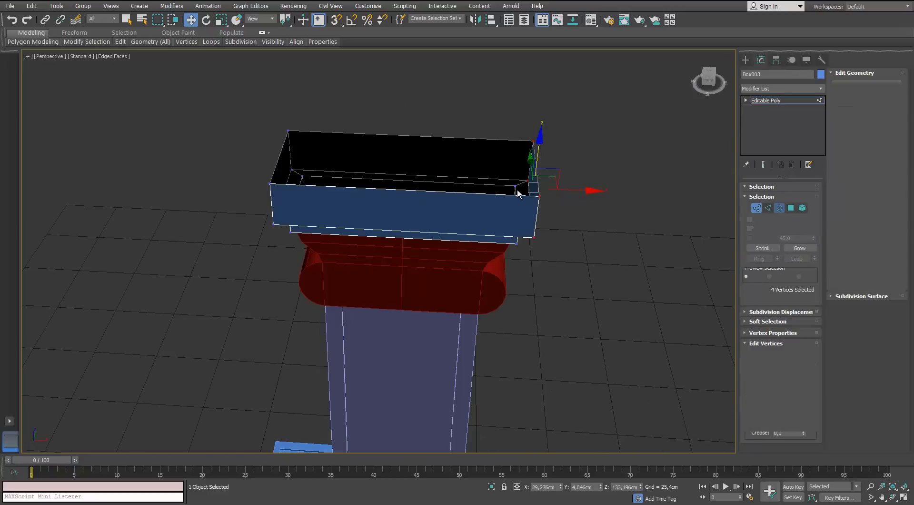
pyautogui.click(518, 193)
pyautogui.keyDown('ctrl'); pyautogui.click(791, 197); pyautogui.keyUp('ctrl')
pyautogui.keyDown('alt'); pyautogui.moveTo(341, 193); pyautogui.dragTo(469, 142, button='middle'); pyautogui.keyUp('alt')
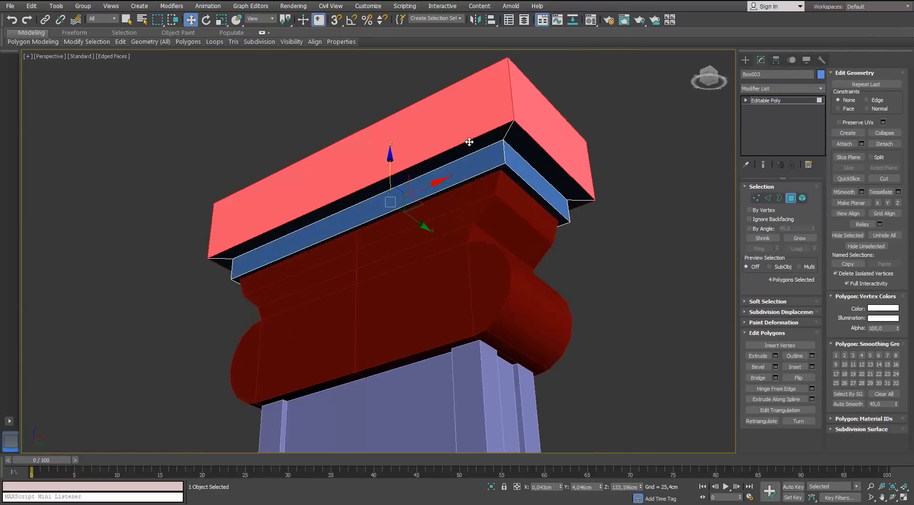
pyautogui.press('r')
pyautogui.moveTo(398, 186); pyautogui.dragTo(404, 179)
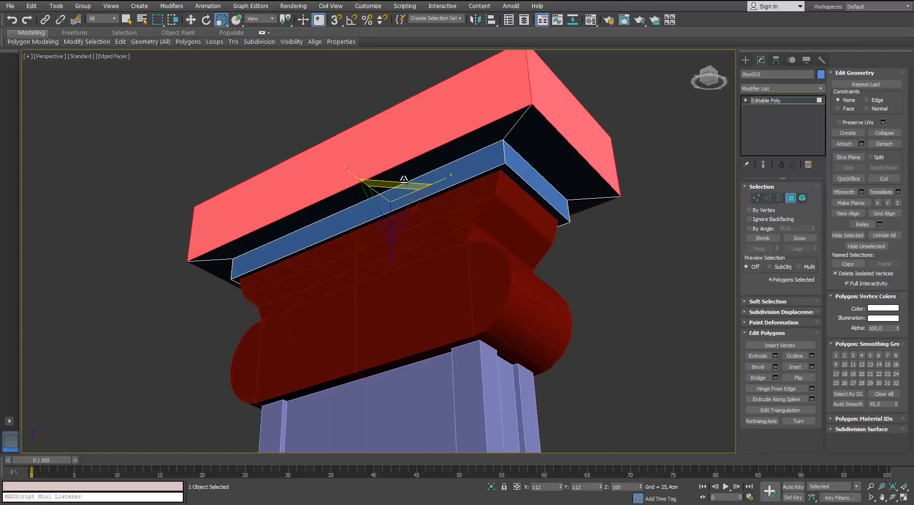
pyautogui.keyDown('alt'); pyautogui.moveTo(407, 114); pyautogui.dragTo(447, 178, button='middle'); pyautogui.keyUp('alt')
# Connect the ring of edges along the stepped slab's long sides with 2 segments and a pinch of 55.
pyautogui.click(779, 198)
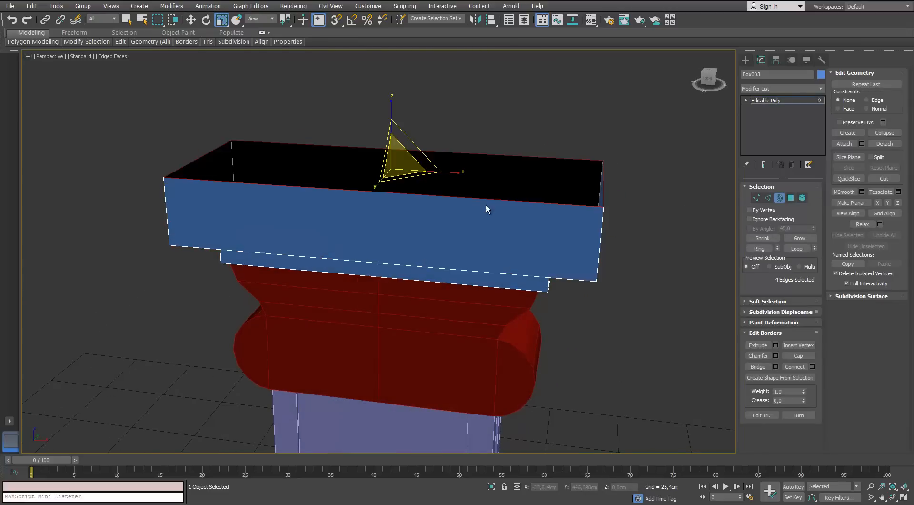
pyautogui.press('w')
pyautogui.keyDown('alt'); pyautogui.moveTo(486, 203); pyautogui.dragTo(508, 183, button='middle'); pyautogui.keyUp('alt')
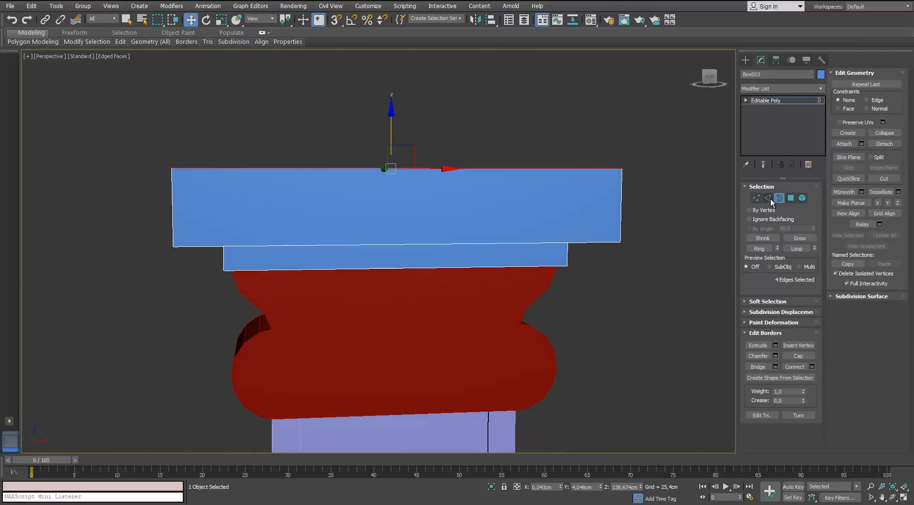
pyautogui.click(769, 198)
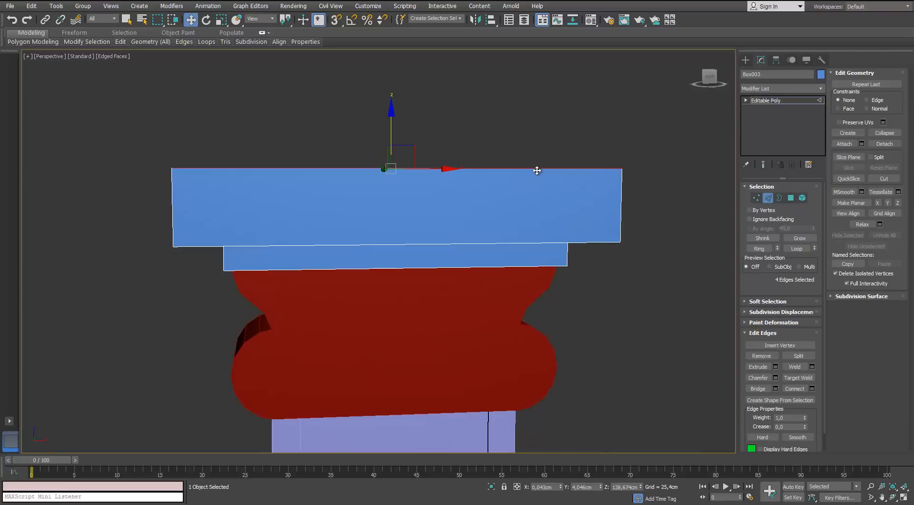
pyautogui.hotkey('alt', 'r')
pyautogui.keyDown('alt'); pyautogui.moveTo(500, 209); pyautogui.dragTo(455, 186, button='middle'); pyautogui.keyUp('alt')
pyautogui.click(812, 389)
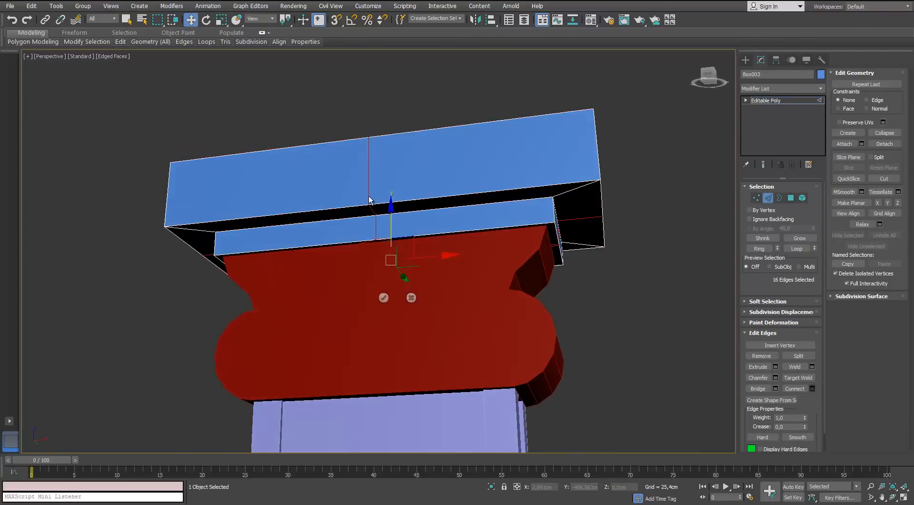
pyautogui.keyDown('alt'); pyautogui.moveTo(350, 236); pyautogui.dragTo(382, 254, button='middle'); pyautogui.keyUp('alt')
pyautogui.click(382, 254)
pyautogui.moveTo(387, 275); pyautogui.dragTo(388, 232)
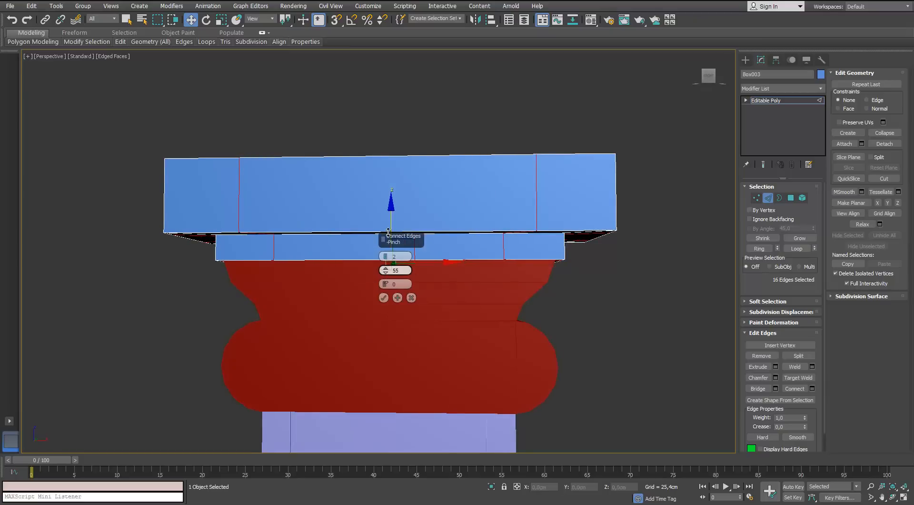
pyautogui.click(383, 297)
# Isolate the stepped slab to inspect it and undo its last edge connection.
pyautogui.keyDown('alt'); pyautogui.moveTo(475, 200); pyautogui.dragTo(783, 220, button='middle'); pyautogui.keyUp('alt')
pyautogui.keyDown('alt'); pyautogui.moveTo(533, 251); pyautogui.dragTo(541, 197, button='middle'); pyautogui.keyUp('alt')
pyautogui.hotkey('alt', 'q')
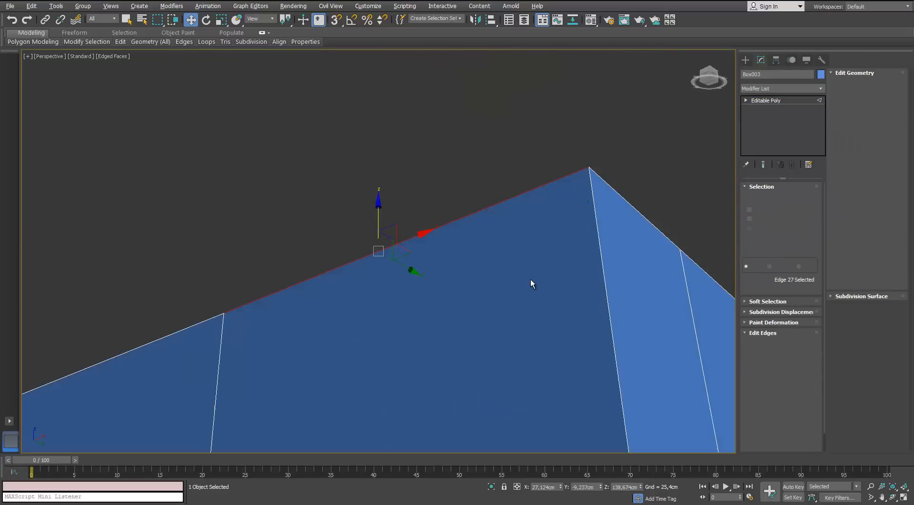
pyautogui.scroll(-7, 530, 279)
pyautogui.moveTo(500, 314); pyautogui.dragTo(429, 202, button='middle')
pyautogui.scroll(-2, 486, 242)
pyautogui.hotkey('ctrl', 'z')
pyautogui.hotkey('ctrl', 'z')
pyautogui.hotkey('ctrl', 'z')
pyautogui.hotkey('ctrl', 'z')
# Connect the ring of edges along the slab's long sides again and isolate the slab.
pyautogui.click(465, 197)
pyautogui.hotkey('alt', 'r')
pyautogui.click(812, 389)
pyautogui.moveTo(549, 304)
pyautogui.keyDown('alt'); pyautogui.mouseDown(button='middle')
pyautogui.moveTo(444, 315)
pyautogui.moveTo(541, 292)
pyautogui.mouseUp(button='middle'); pyautogui.keyUp('alt')
pyautogui.click(384, 298)
pyautogui.hotkey('alt', 'q')
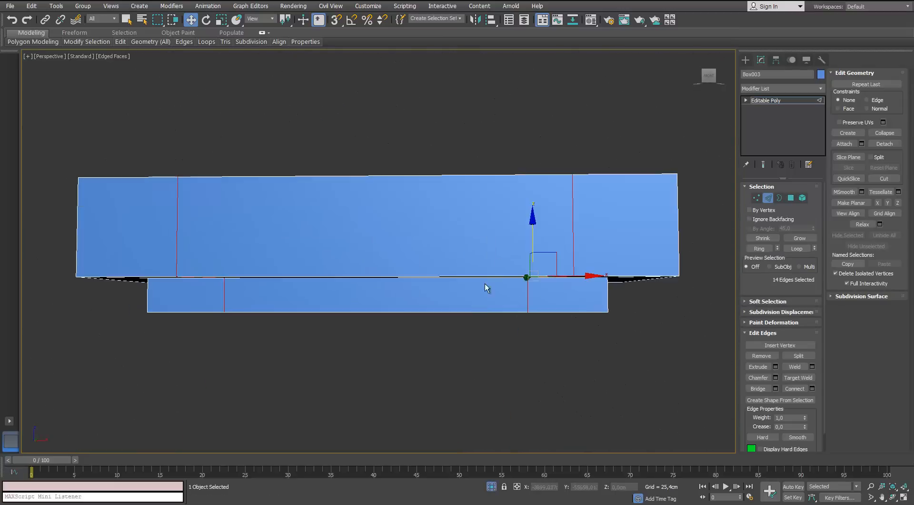
# Bridge the opposite short rim edges at both ends of the slab's open top to form two end faces.
pyautogui.keyDown('alt'); pyautogui.moveTo(486, 288); pyautogui.dragTo(447, 322, button='middle'); pyautogui.keyUp('alt')
pyautogui.click(590, 233)
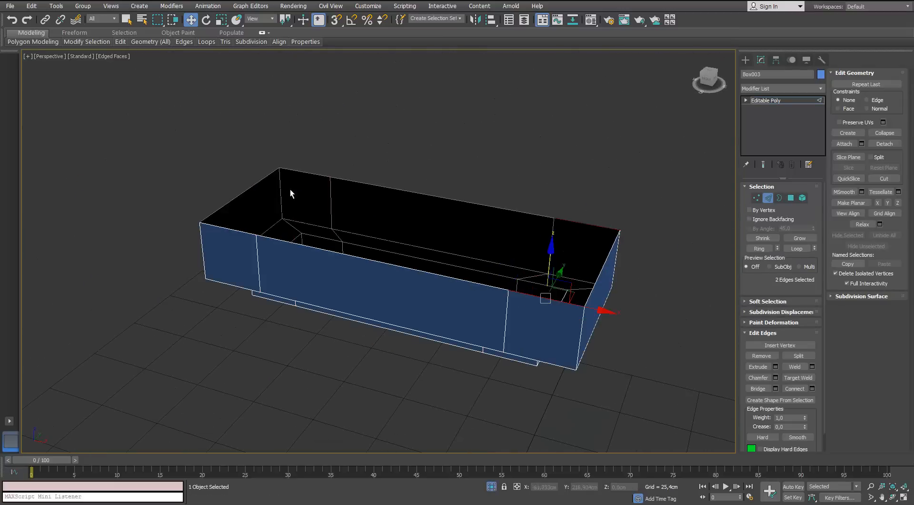
pyautogui.keyDown('ctrl'); pyautogui.click(309, 173); pyautogui.keyUp('ctrl')
pyautogui.keyDown('ctrl'); pyautogui.click(234, 230); pyautogui.keyUp('ctrl')
pyautogui.click(638, 205)
pyautogui.click(589, 225)
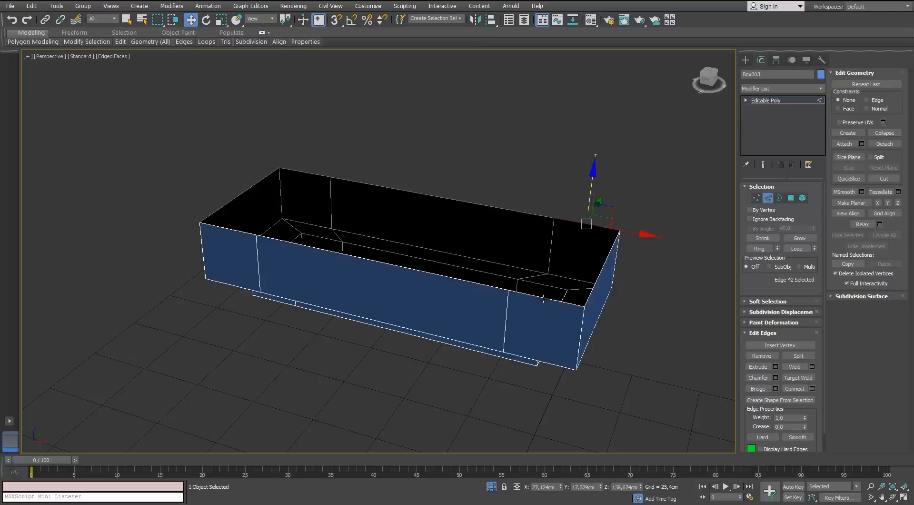
pyautogui.keyDown('ctrl'); pyautogui.click(546, 298); pyautogui.keyUp('ctrl')
pyautogui.click(763, 390)
pyautogui.moveTo(319, 159); pyautogui.dragTo(302, 183)
pyautogui.keyDown('ctrl'); pyautogui.click(233, 230); pyautogui.keyUp('ctrl')
pyautogui.click(756, 389)
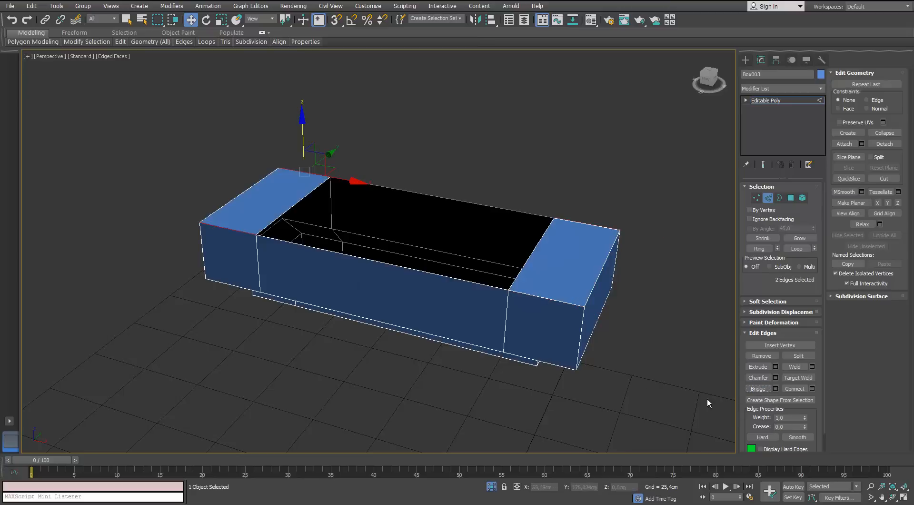
# Select the four corner vertices of the remaining top opening and raise them about 1.5 cm.
pyautogui.keyDown('alt'); pyautogui.moveTo(706, 398); pyautogui.dragTo(705, 324, button='middle'); pyautogui.keyUp('alt')
pyautogui.click(778, 198)
pyautogui.click(405, 239)
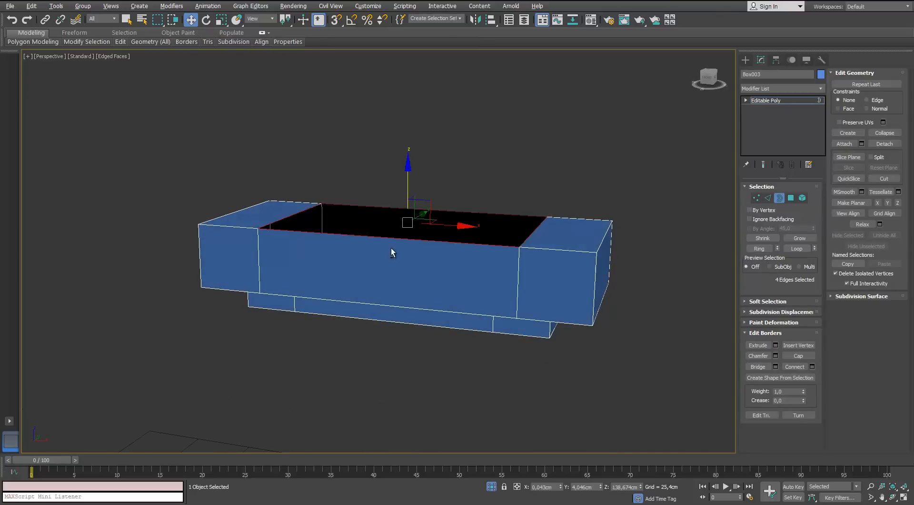
pyautogui.keyDown('alt'); pyautogui.moveTo(391, 247); pyautogui.dragTo(410, 233, button='middle'); pyautogui.keyUp('alt')
pyautogui.keyDown('alt'); pyautogui.moveTo(468, 234); pyautogui.dragTo(516, 231, button='middle'); pyautogui.keyUp('alt')
pyautogui.click(757, 199)
pyautogui.moveTo(249, 236); pyautogui.dragTo(248, 235)
pyautogui.moveTo(329, 208)
pyautogui.keyDown('alt'); pyautogui.mouseDown(button='middle')
pyautogui.moveTo(321, 222)
pyautogui.moveTo(330, 207)
pyautogui.mouseUp(button='middle'); pyautogui.keyUp('alt')
pyautogui.moveTo(406, 181); pyautogui.dragTo(401, 172)
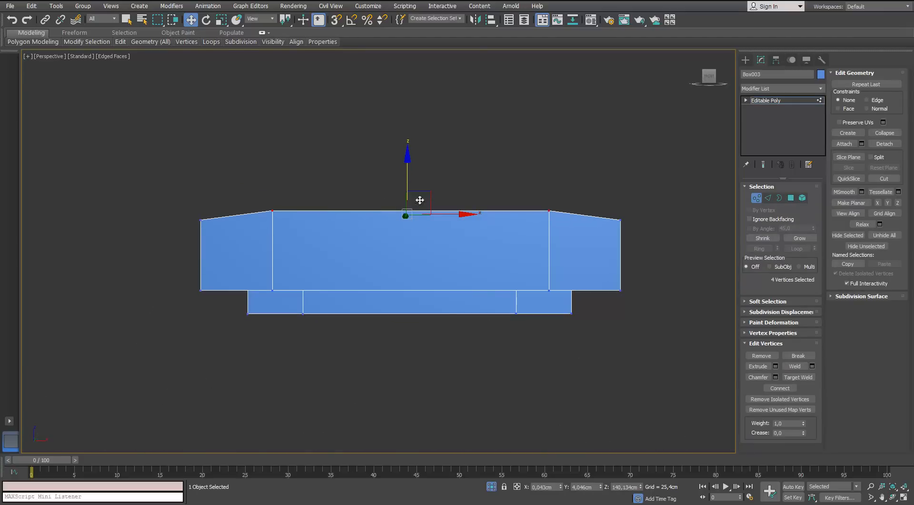
# Connect the ring of edges across the slab's middle span with 2 segments and a pinch of 38.
pyautogui.click(767, 199)
pyautogui.click(437, 210)
pyautogui.click(760, 248)
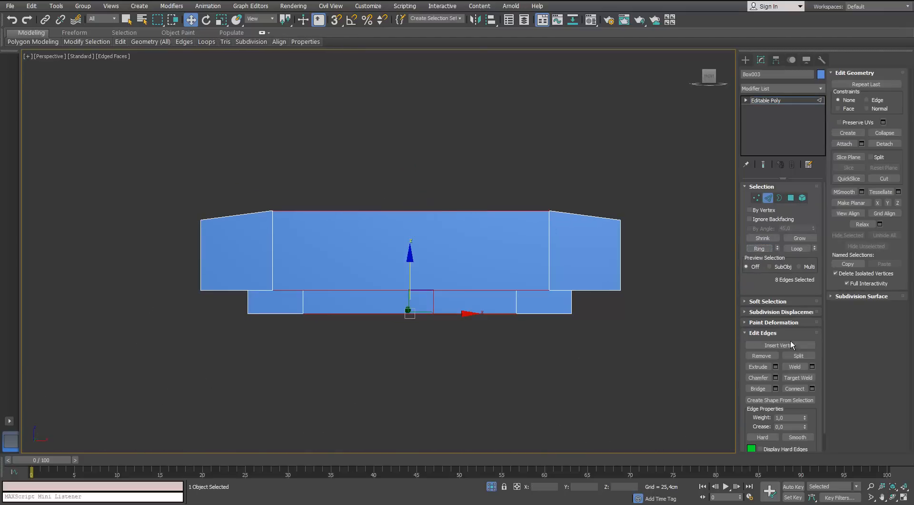
pyautogui.click(812, 388)
pyautogui.rightClick(383, 274)
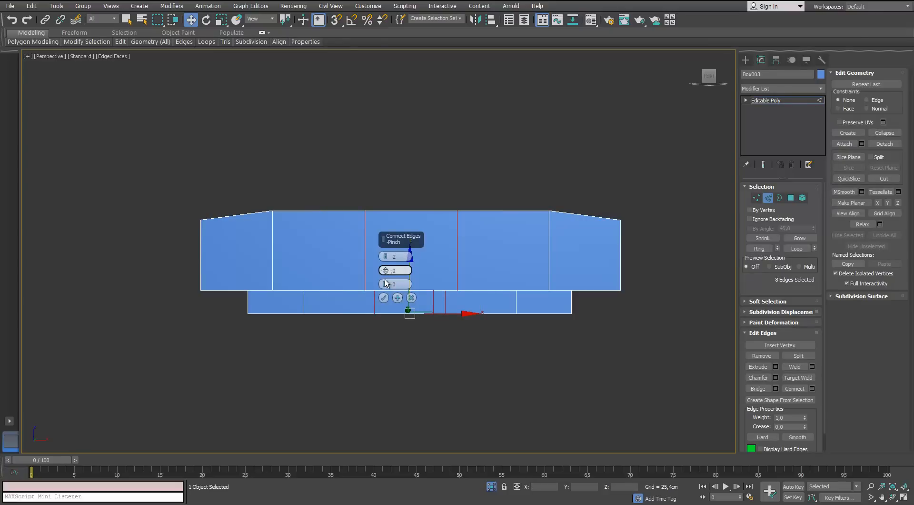
pyautogui.moveTo(385, 270); pyautogui.dragTo(384, 167)
pyautogui.click(384, 298)
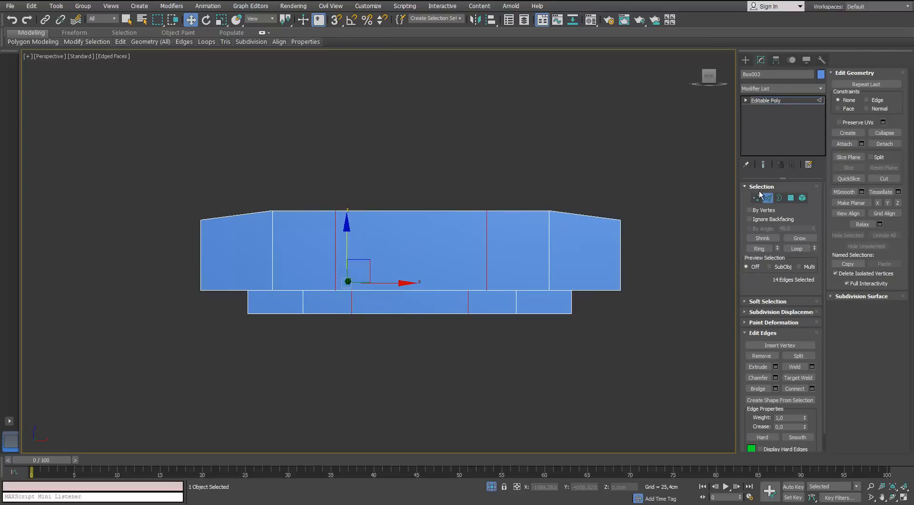
# Select the top vertices of the two new edge loops and raise them about 5.2 cm.
pyautogui.click(757, 197)
pyautogui.moveTo(502, 188); pyautogui.dragTo(320, 216)
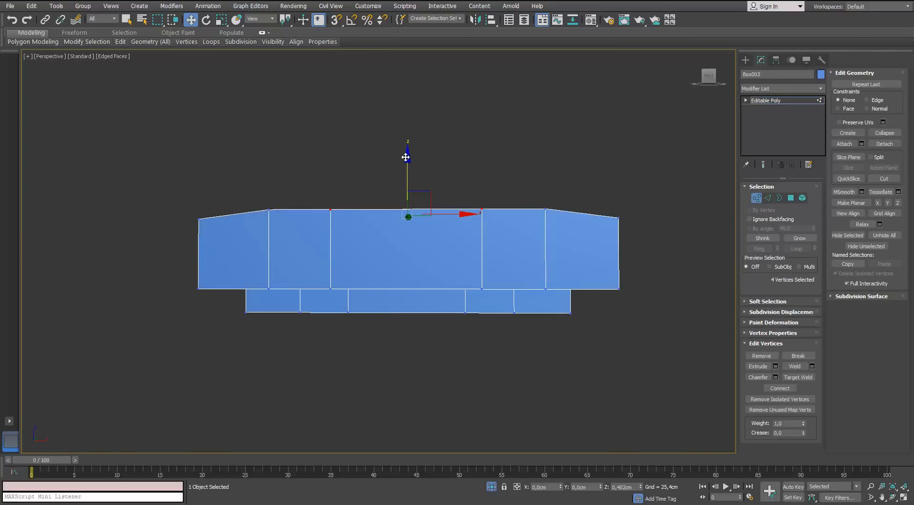
pyautogui.moveTo(406, 158); pyautogui.dragTo(404, 144)
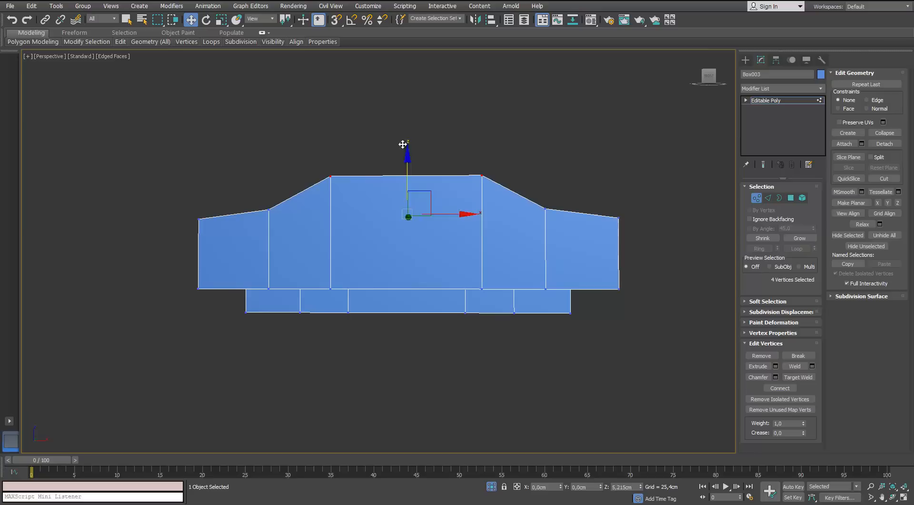
# Connect the ring of edges across the raised central section with 3 segments and a pinch of 20.
pyautogui.press('2')
pyautogui.click(399, 176)
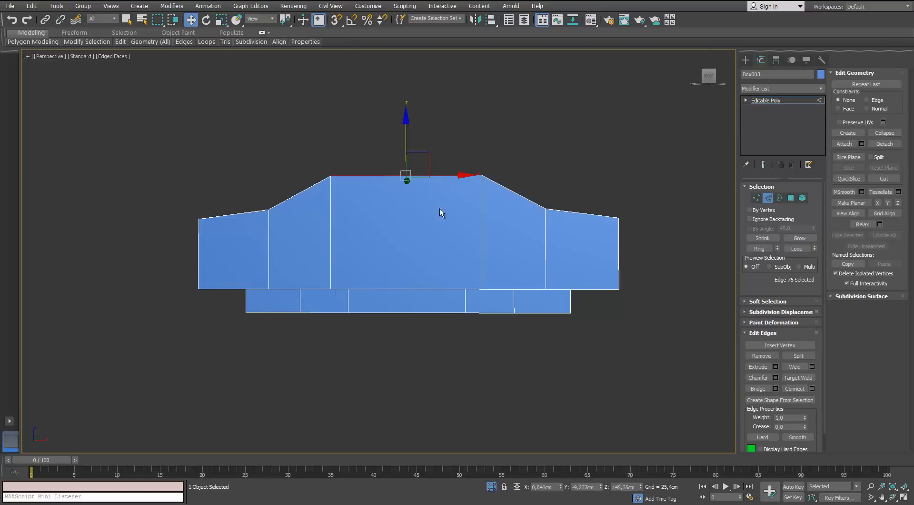
pyautogui.click(760, 248)
pyautogui.click(813, 388)
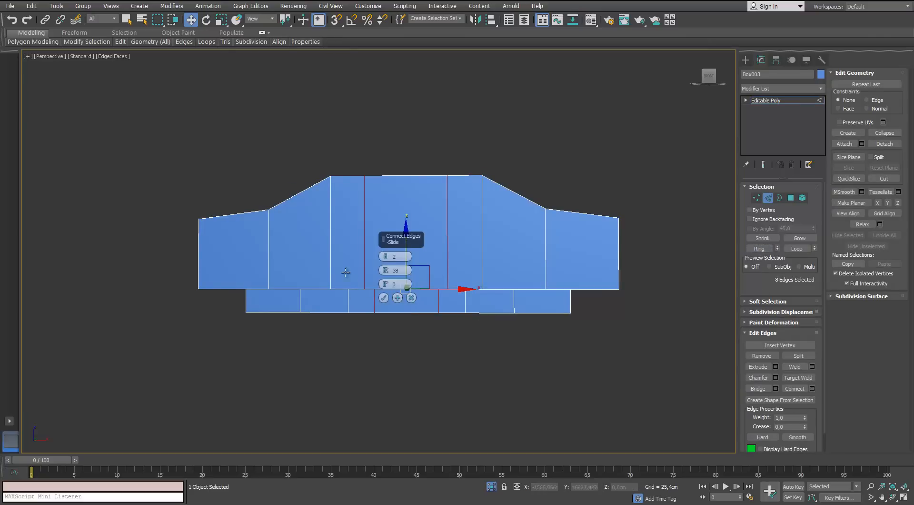
pyautogui.click(386, 255)
pyautogui.moveTo(385, 271); pyautogui.dragTo(381, 305)
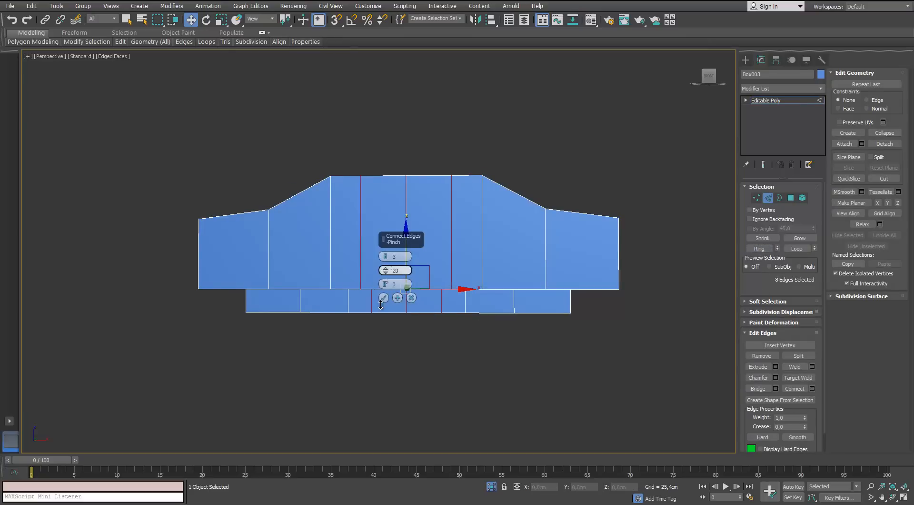
pyautogui.click(383, 297)
# Try raising the top vertices of the three new loops about 1.5 cm and compare the arch with the whole pillar.
pyautogui.click(757, 197)
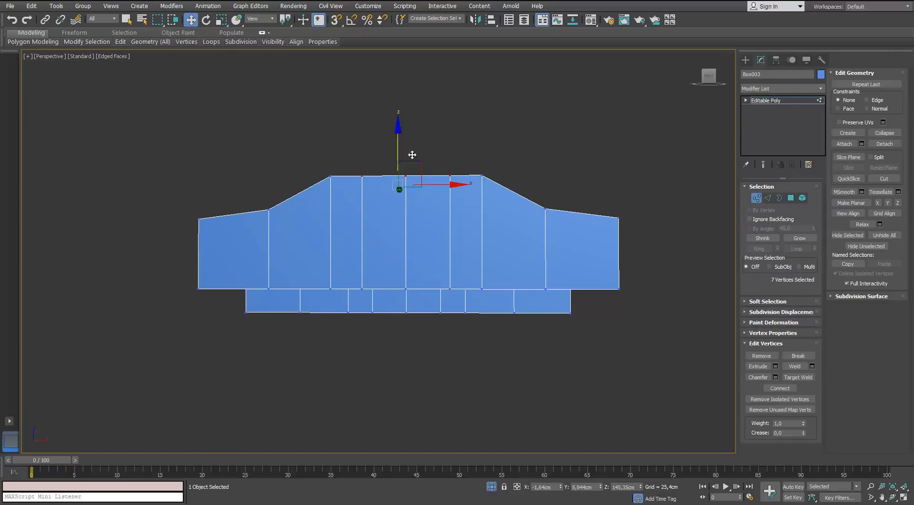
pyautogui.moveTo(398, 149); pyautogui.dragTo(401, 189)
pyautogui.moveTo(407, 131); pyautogui.dragTo(407, 129)
pyautogui.click(428, 129)
pyautogui.keyDown('alt'); pyautogui.moveTo(377, 152); pyautogui.dragTo(355, 172, button='middle'); pyautogui.keyUp('alt')
pyautogui.scroll(-5, 376, 191)
pyautogui.click(492, 486)
pyautogui.scroll(-8, 403, 323)
pyautogui.keyDown('alt'); pyautogui.moveTo(403, 324); pyautogui.dragTo(368, 262, button='middle'); pyautogui.keyUp('alt')
pyautogui.scroll(5, 367, 262)
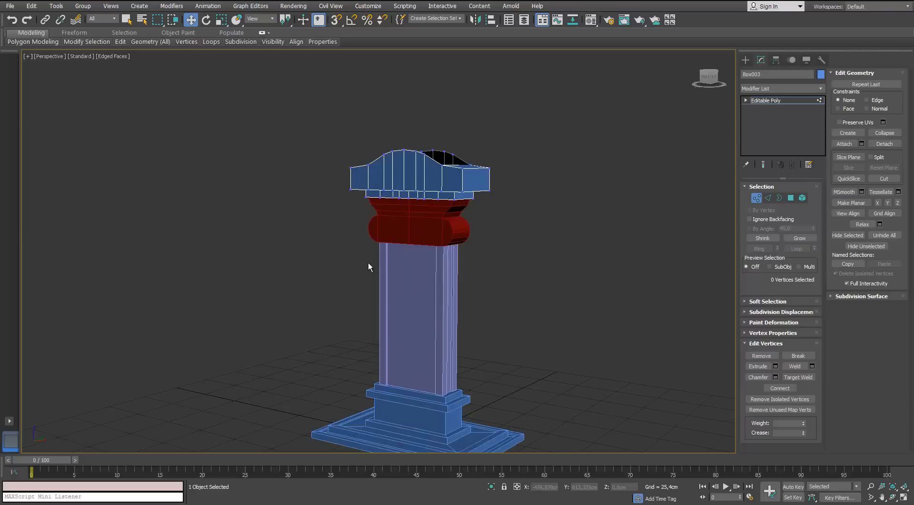
# Undo the raising of the central top vertices and return to the isolated slab.
pyautogui.hotkey('ctrl', 'z')
pyautogui.hotkey('ctrl', 'z')
pyautogui.hotkey('ctrl', 'z')
pyautogui.hotkey('ctrl', 'z')
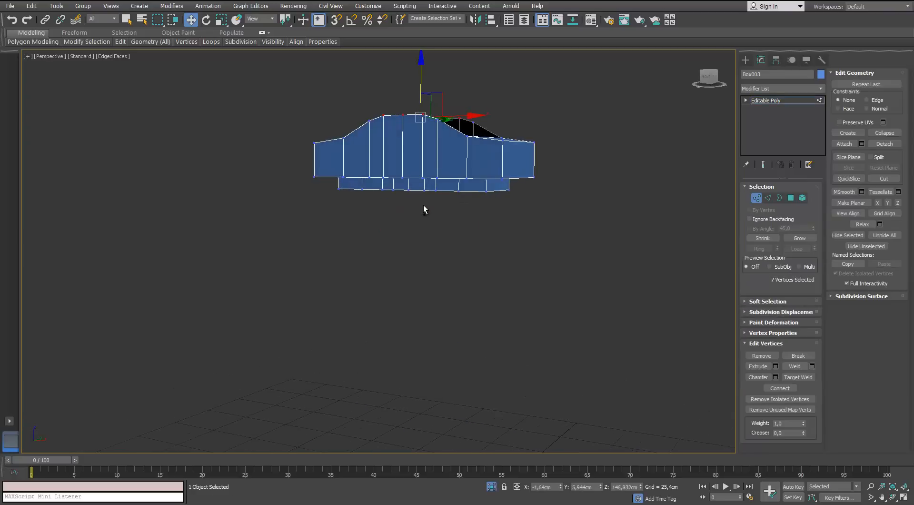
pyautogui.hotkey('ctrl', 'z')
pyautogui.keyDown('alt'); pyautogui.moveTo(424, 205); pyautogui.dragTo(372, 176, button='middle'); pyautogui.keyUp('alt')
pyautogui.hotkey('ctrl', 'z')
pyautogui.scroll(5, 427, 143)
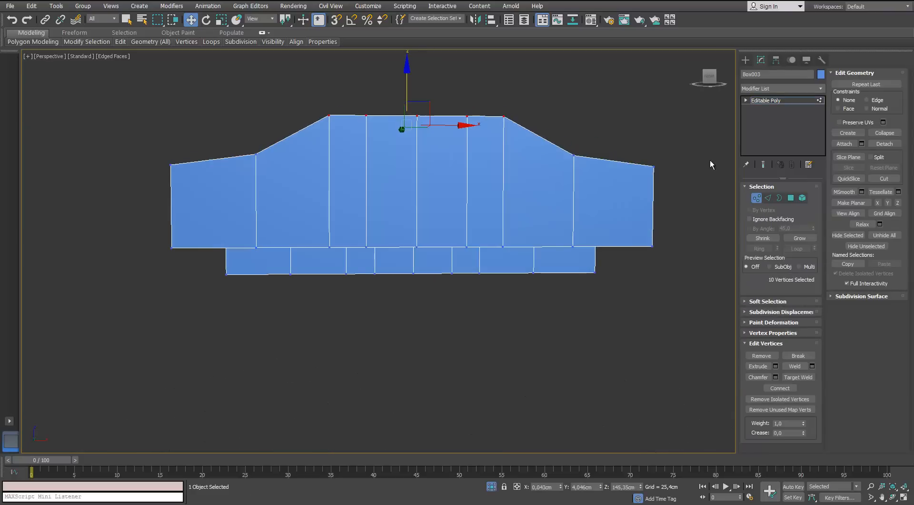
# Remove the two outer edge loops of the central section together with their vertices, keeping the middle loop.
pyautogui.click(770, 198)
pyautogui.doubleClick(467, 149)
pyautogui.keyDown('ctrl'); pyautogui.doubleClick(367, 160); pyautogui.keyUp('ctrl')
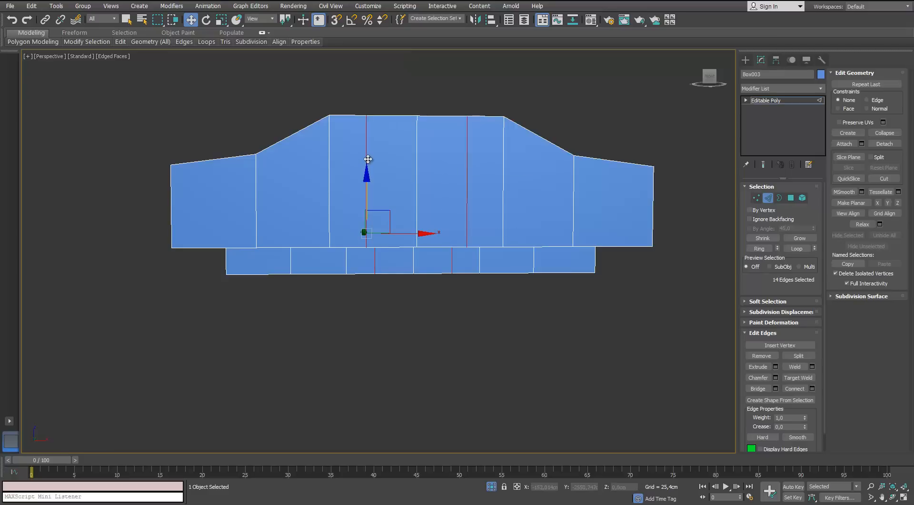
pyautogui.hotkey('ctrl', 'BackSpace')
# Select the two top vertices of the slab's middle loop and raise them about 1.9 cm.
pyautogui.click(757, 198)
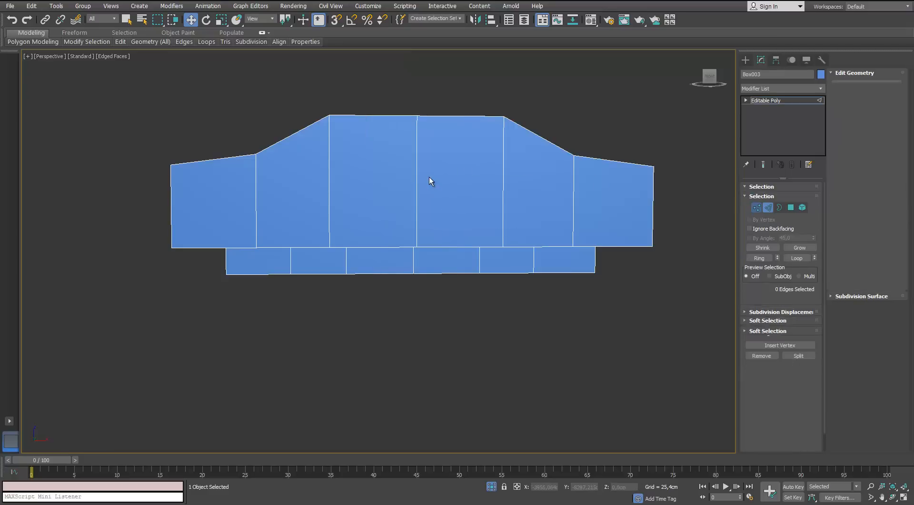
pyautogui.moveTo(430, 102); pyautogui.dragTo(408, 130)
pyautogui.keyDown('alt'); pyautogui.moveTo(416, 131); pyautogui.dragTo(411, 148, button='middle'); pyautogui.keyUp('alt')
pyautogui.moveTo(408, 83); pyautogui.dragTo(408, 69)
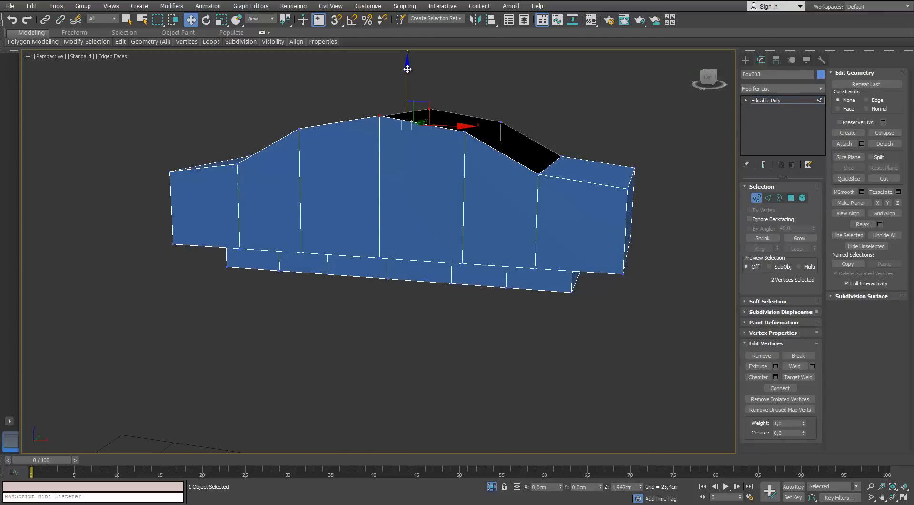
pyautogui.keyDown('alt'); pyautogui.moveTo(408, 113); pyautogui.dragTo(401, 118, button='middle'); pyautogui.keyUp('alt')
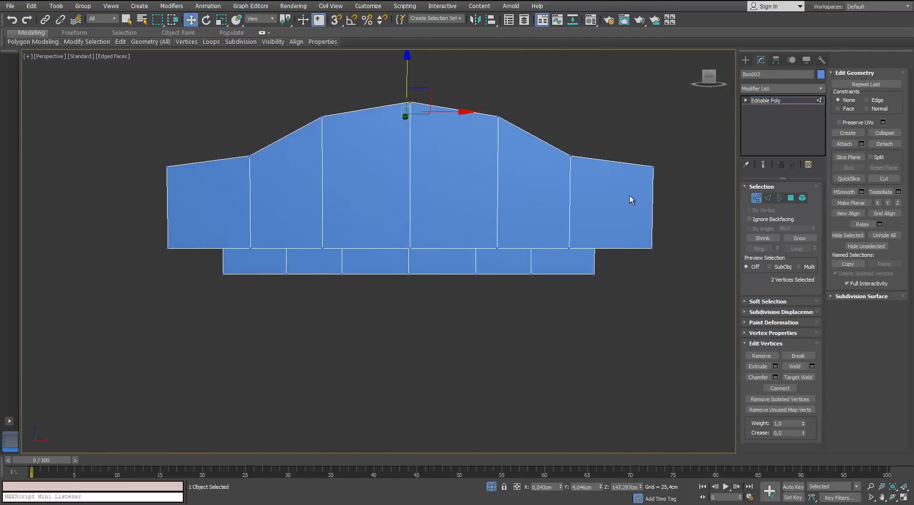
# Chamfer the two edge loops where the arch meets the lower ends of the slab.
pyautogui.click(768, 198)
pyautogui.doubleClick(570, 177)
pyautogui.keyDown('ctrl'); pyautogui.doubleClick(252, 180); pyautogui.keyUp('ctrl')
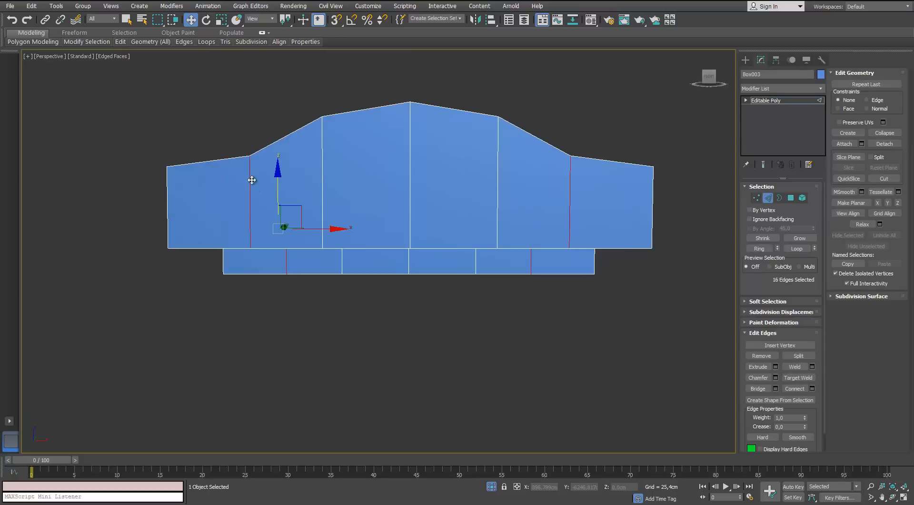
pyautogui.click(775, 377)
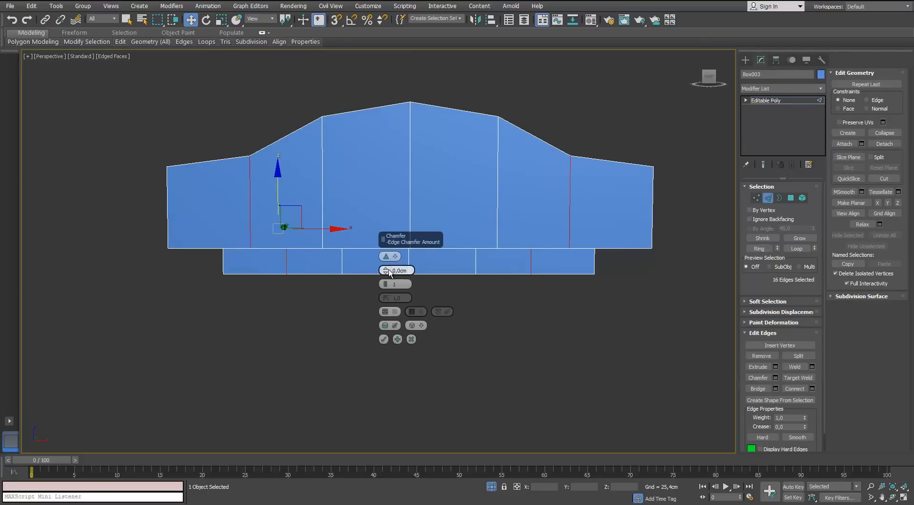
pyautogui.moveTo(386, 270); pyautogui.dragTo(386, 267)
pyautogui.click(383, 339)
pyautogui.keyDown('alt'); pyautogui.moveTo(426, 267); pyautogui.dragTo(451, 228, button='middle'); pyautogui.keyUp('alt')
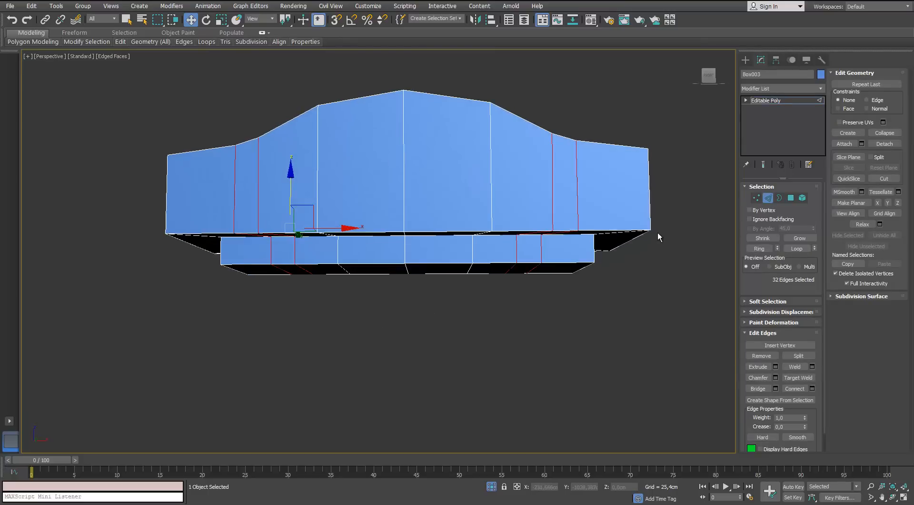
pyautogui.press('f')
pyautogui.scroll(-5, 482, 205)
pyautogui.scroll(8, 473, 199)
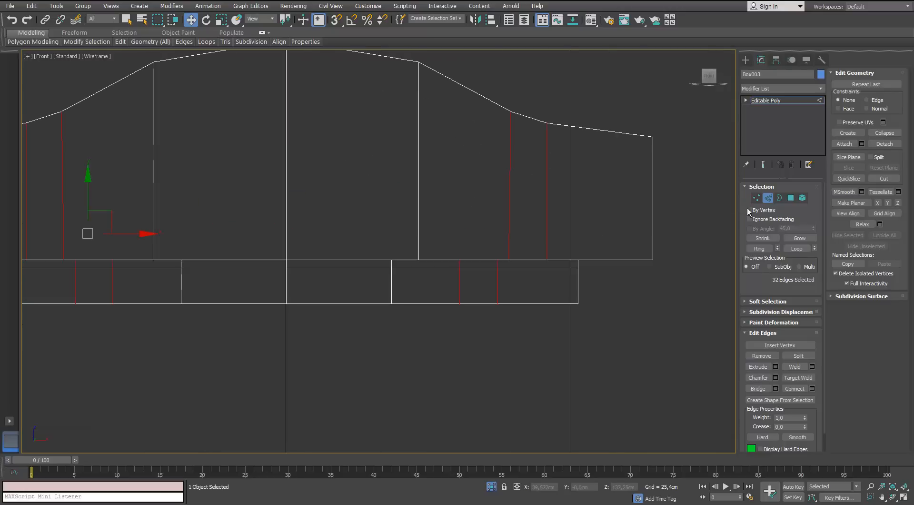
pyautogui.click(757, 198)
pyautogui.moveTo(504, 106); pyautogui.dragTo(560, 134)
pyautogui.scroll(-2, 613, 177)
pyautogui.moveTo(439, 154); pyautogui.dragTo(489, 203, button='middle')
pyautogui.keyDown('ctrl'); pyautogui.moveTo(183, 159); pyautogui.dragTo(240, 193); pyautogui.keyUp('ctrl')
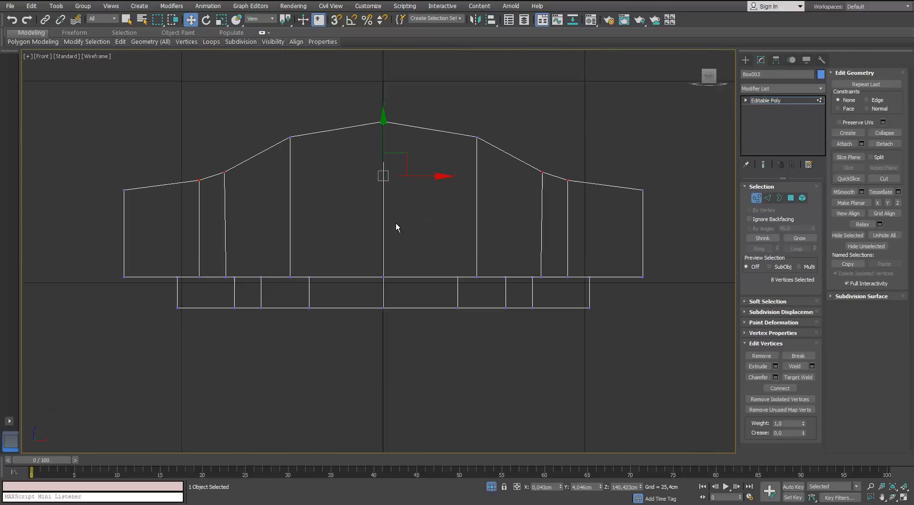
pyautogui.moveTo(489, 233)
pyautogui.keyDown('alt'); pyautogui.mouseDown(button='middle')
pyautogui.moveTo(526, 213)
pyautogui.moveTo(508, 221)
pyautogui.mouseUp(button='middle'); pyautogui.keyUp('alt')
# Select only the arched front and back rim edges of the top opening and bridge them closed.
pyautogui.press('p')
pyautogui.keyDown('alt'); pyautogui.moveTo(580, 190); pyautogui.dragTo(526, 153, button='middle'); pyautogui.keyUp('alt')
pyautogui.press('2')
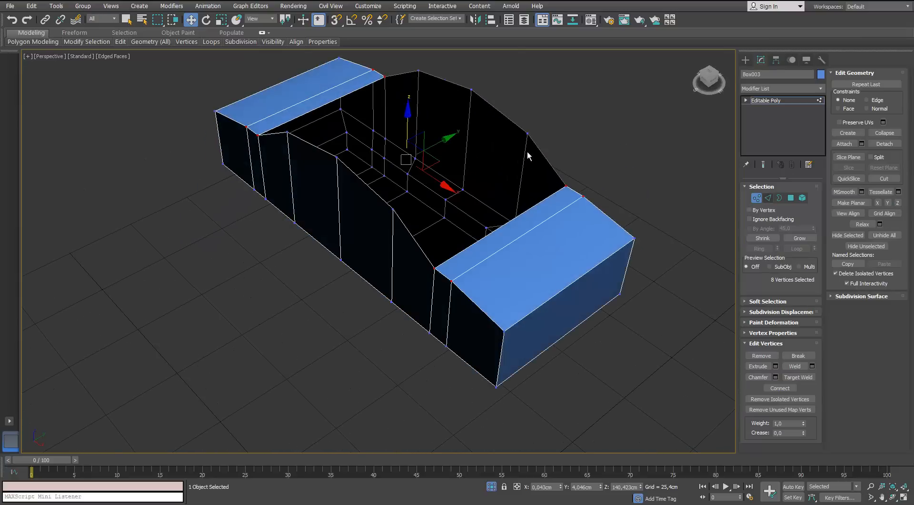
pyautogui.keyDown('ctrl'); pyautogui.doubleClick(401, 223); pyautogui.keyUp('ctrl')
pyautogui.keyDown('alt'); pyautogui.moveTo(386, 218); pyautogui.dragTo(404, 183, button='middle'); pyautogui.keyUp('alt')
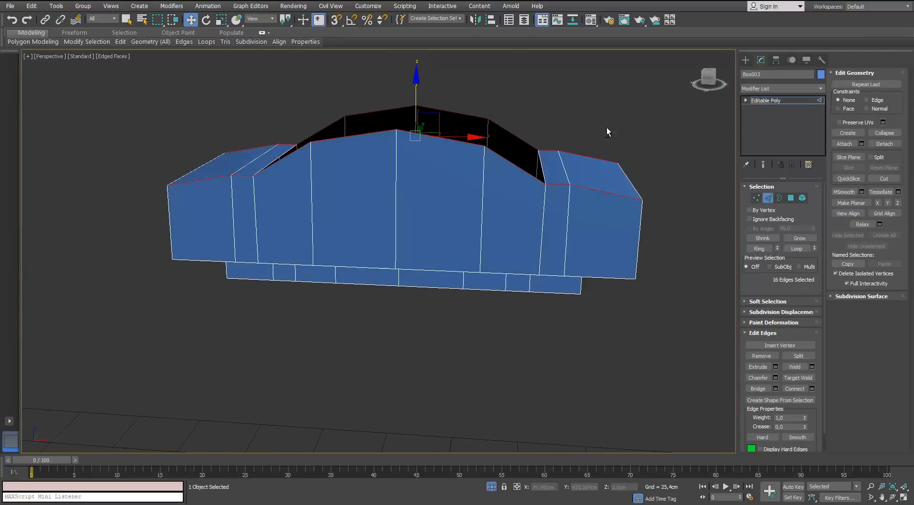
pyautogui.keyDown('alt'); pyautogui.moveTo(607, 128); pyautogui.dragTo(556, 235); pyautogui.keyUp('alt')
pyautogui.keyDown('alt'); pyautogui.moveTo(266, 222); pyautogui.dragTo(216, 156, button='middle'); pyautogui.keyUp('alt')
pyautogui.keyDown('alt'); pyautogui.moveTo(151, 101); pyautogui.dragTo(261, 243); pyautogui.keyUp('alt')
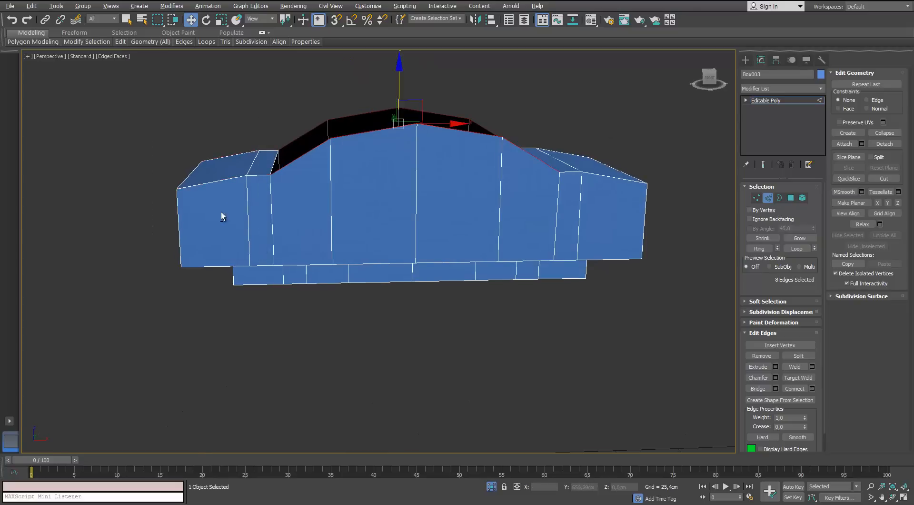
pyautogui.keyDown('alt'); pyautogui.moveTo(222, 215); pyautogui.dragTo(381, 267, button='middle'); pyautogui.keyUp('alt')
pyautogui.click(758, 389)
# Select all eight polygons along the slab's arched top and inset them by 3.383 cm.
pyautogui.keyDown('alt'); pyautogui.moveTo(410, 200); pyautogui.dragTo(340, 166, button='middle'); pyautogui.keyUp('alt')
pyautogui.click(791, 197)
pyautogui.click(553, 226)
pyautogui.keyDown('shift'); pyautogui.click(459, 151); pyautogui.keyUp('shift')
pyautogui.keyDown('shift'); pyautogui.click(235, 188); pyautogui.keyUp('shift')
pyautogui.keyDown('alt'); pyautogui.moveTo(234, 188); pyautogui.dragTo(310, 205, button='middle'); pyautogui.keyUp('alt')
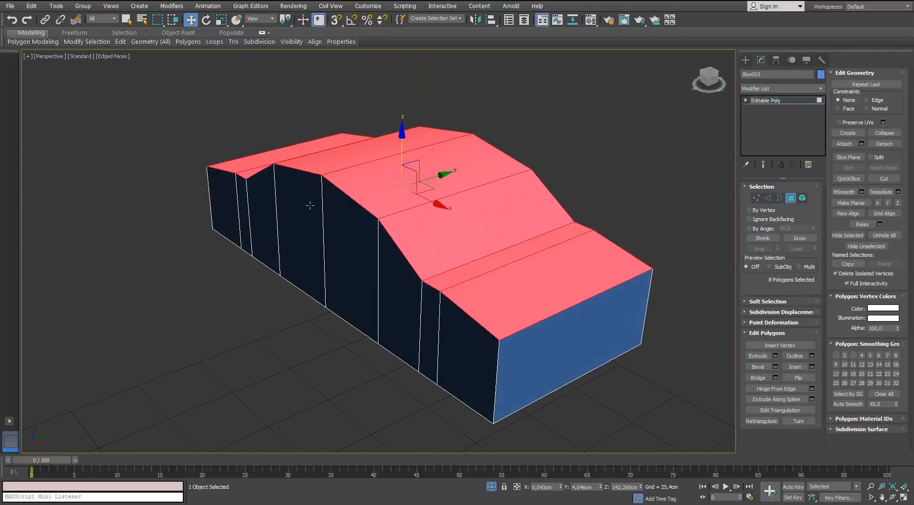
pyautogui.click(813, 367)
pyautogui.moveTo(384, 275); pyautogui.dragTo(384, 270)
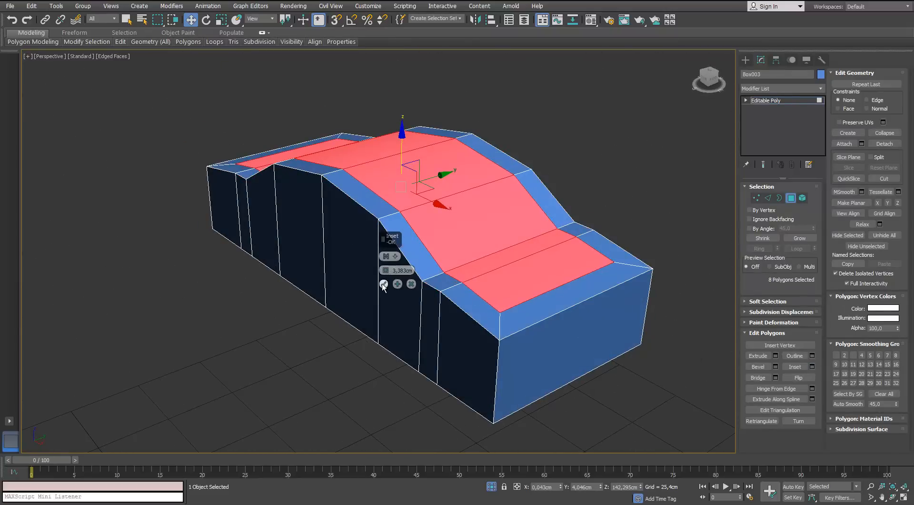
pyautogui.click(384, 284)
# Extrude the eight inset polygons along the slab's arched top by 3.206 cm.
pyautogui.click(776, 355)
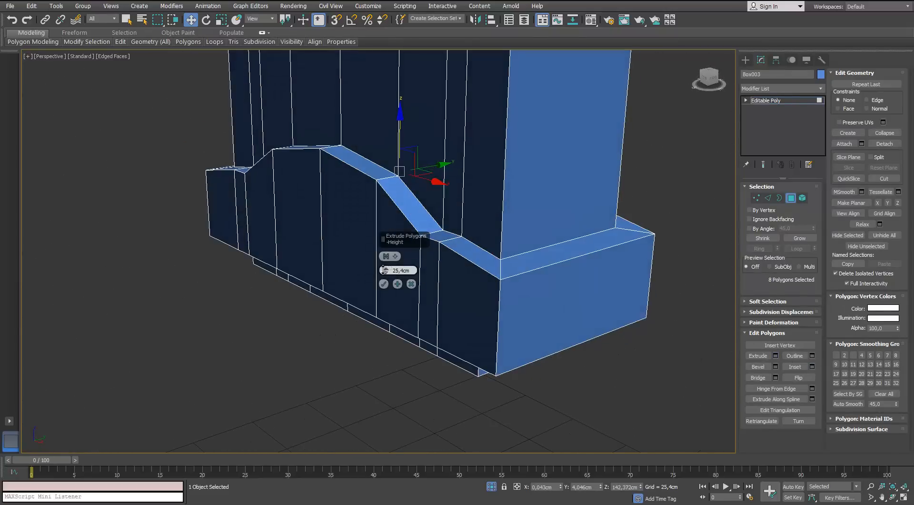
pyautogui.moveTo(384, 270); pyautogui.dragTo(383, 308)
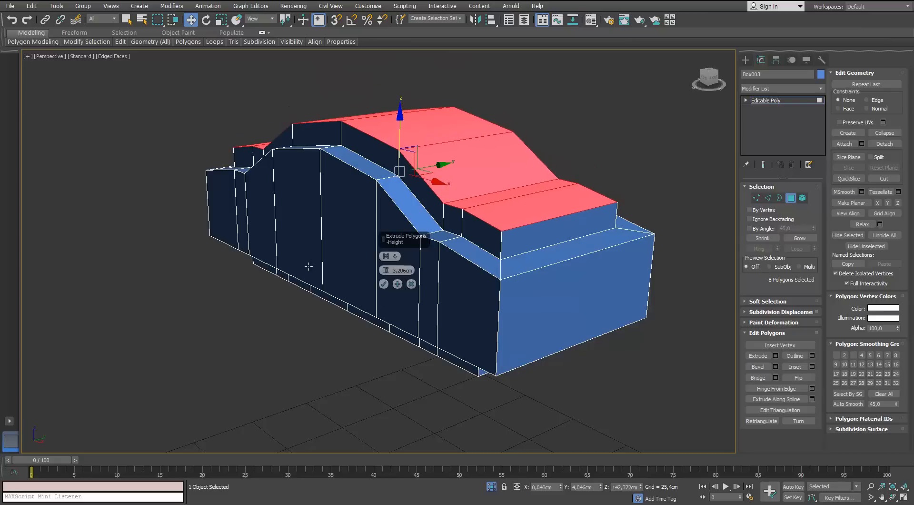
pyautogui.moveTo(308, 265)
pyautogui.keyDown('alt'); pyautogui.mouseDown(button='middle')
pyautogui.moveTo(333, 245)
pyautogui.moveTo(296, 252)
pyautogui.mouseUp(button='middle'); pyautogui.keyUp('alt')
pyautogui.scroll(-4, 322, 249)
pyautogui.scroll(3, 334, 244)
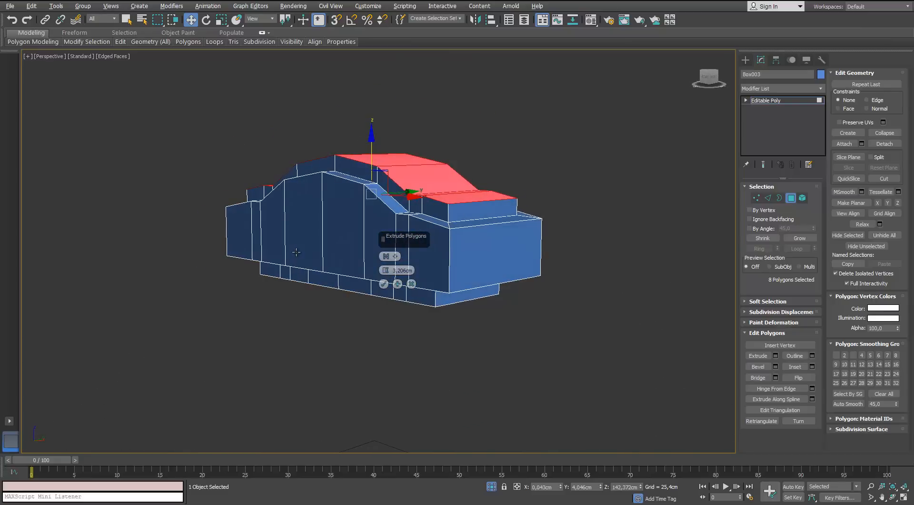
pyautogui.click(384, 284)
# Select only the eight polygons across one arched long side of the slab.
pyautogui.click(358, 312)
pyautogui.scroll(3, 332, 267)
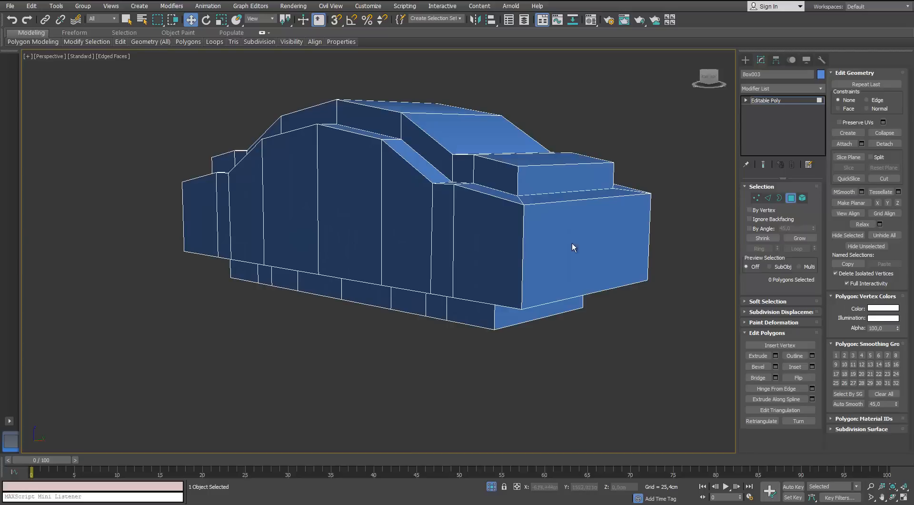
pyautogui.click(441, 244)
pyautogui.keyDown('ctrl'); pyautogui.click(471, 239); pyautogui.keyUp('ctrl')
pyautogui.keyDown('ctrl'); pyautogui.click(408, 221); pyautogui.keyUp('ctrl')
pyautogui.keyDown('ctrl'); pyautogui.click(350, 205); pyautogui.keyUp('ctrl')
pyautogui.keyDown('ctrl'); pyautogui.click(292, 198); pyautogui.keyUp('ctrl')
pyautogui.keyDown('ctrl'); pyautogui.click(246, 204); pyautogui.keyUp('ctrl')
pyautogui.keyDown('ctrl'); pyautogui.click(224, 208); pyautogui.keyUp('ctrl')
pyautogui.keyDown('ctrl'); pyautogui.click(202, 210); pyautogui.keyUp('ctrl')
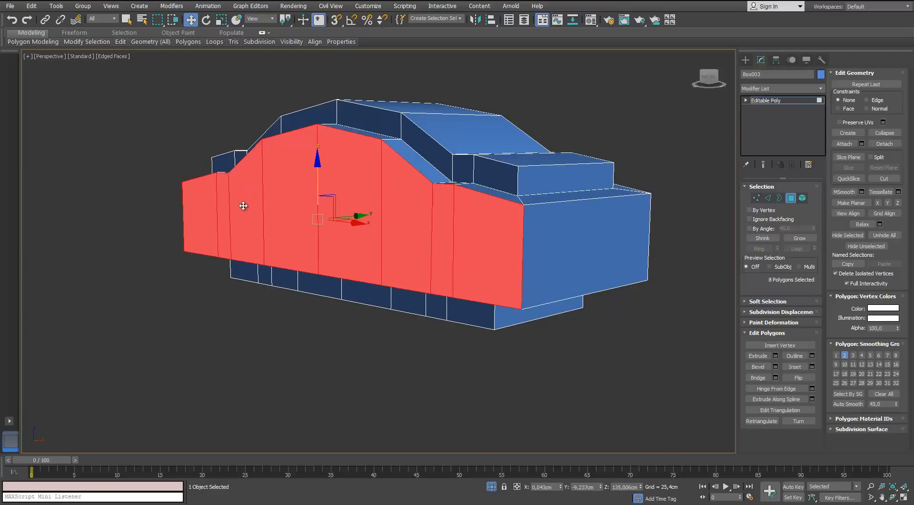
# Add the eight polygons of the slab's opposite long side to the selection.
pyautogui.keyDown('alt'); pyautogui.moveTo(266, 227); pyautogui.dragTo(381, 231, button='middle'); pyautogui.keyUp('alt')
pyautogui.keyDown('ctrl'); pyautogui.click(276, 228); pyautogui.keyUp('ctrl')
pyautogui.keyDown('ctrl'); pyautogui.click(315, 224); pyautogui.keyUp('ctrl')
pyautogui.keyDown('ctrl'); pyautogui.click(345, 219); pyautogui.keyUp('ctrl')
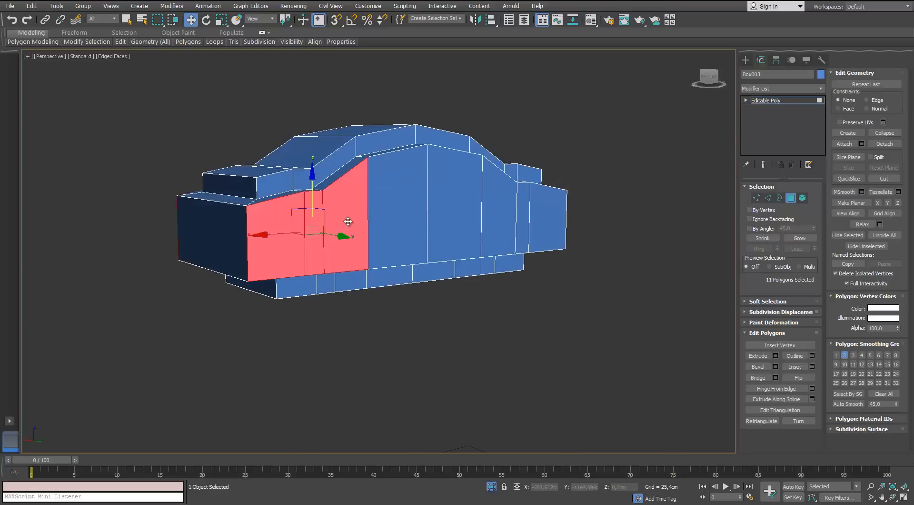
pyautogui.keyDown('ctrl'); pyautogui.click(398, 209); pyautogui.keyUp('ctrl')
pyautogui.keyDown('ctrl'); pyautogui.click(455, 204); pyautogui.keyUp('ctrl')
pyautogui.keyDown('ctrl'); pyautogui.click(494, 204); pyautogui.keyUp('ctrl')
pyautogui.keyDown('ctrl'); pyautogui.click(523, 217); pyautogui.keyUp('ctrl')
pyautogui.keyDown('ctrl'); pyautogui.click(548, 220); pyautogui.keyUp('ctrl')
pyautogui.keyDown('alt'); pyautogui.moveTo(498, 219); pyautogui.dragTo(688, 293, button='middle'); pyautogui.keyUp('alt')
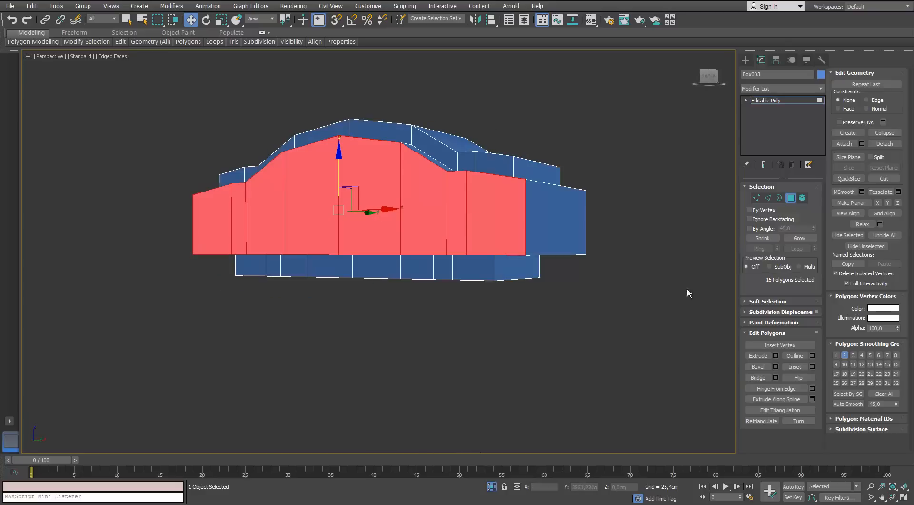
# Inset the selected polygons on both long sides of the slab by 2 cm.
pyautogui.click(812, 367)
pyautogui.moveTo(387, 270); pyautogui.dragTo(387, 279)
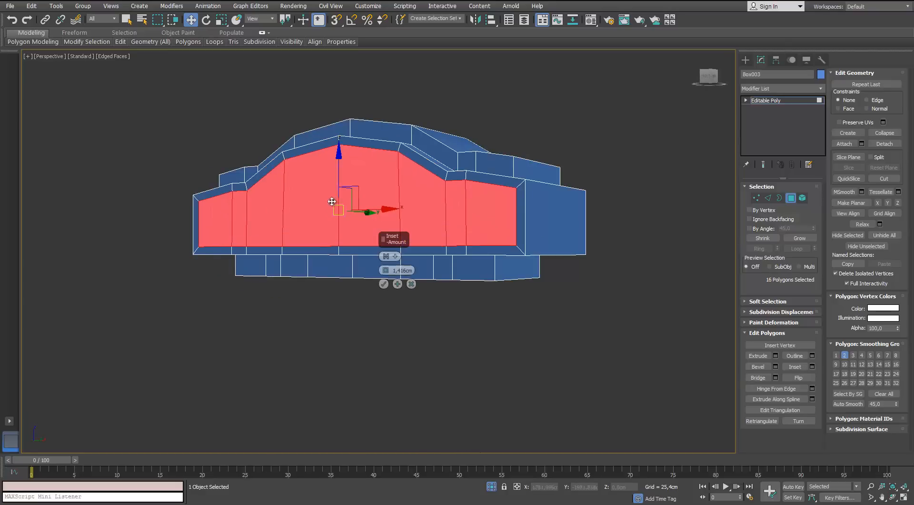
pyautogui.keyDown('alt'); pyautogui.moveTo(333, 202); pyautogui.dragTo(377, 204, button='middle'); pyautogui.keyUp('alt')
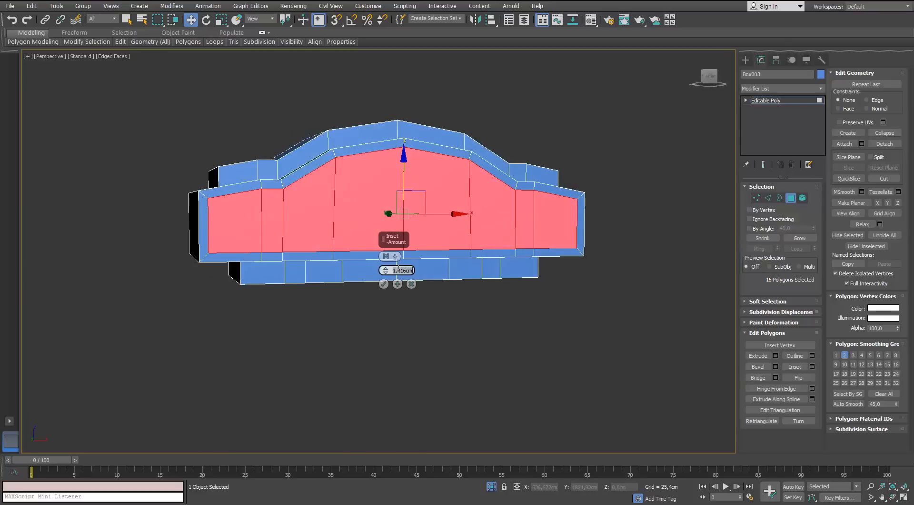
pyautogui.write('2')
pyautogui.press('Return')
pyautogui.click(384, 285)
# Try to extrude the inset polygons on the slab's two long sides inward.
pyautogui.keyDown('alt'); pyautogui.moveTo(378, 248); pyautogui.dragTo(378, 208, button='middle'); pyautogui.keyUp('alt')
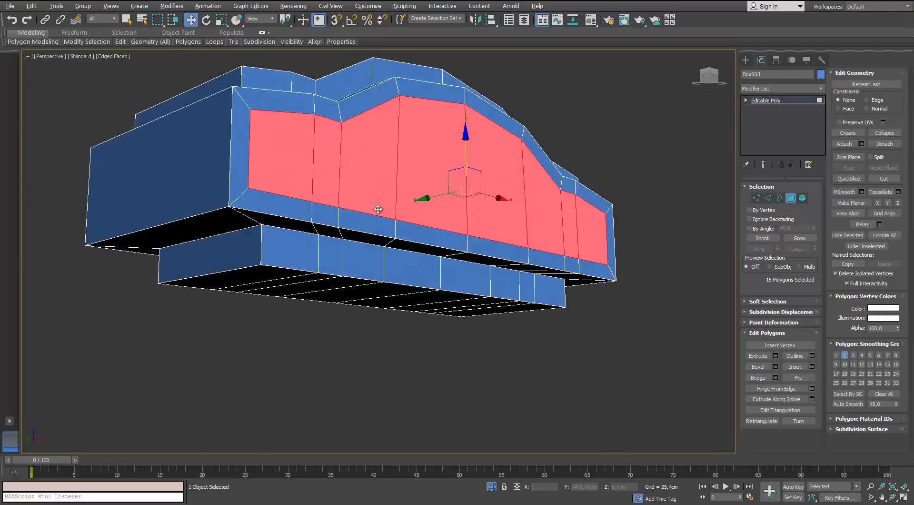
pyautogui.click(776, 356)
pyautogui.moveTo(387, 270); pyautogui.dragTo(386, 288)
pyautogui.click(384, 285)
pyautogui.scroll(-4, 405, 238)
pyautogui.keyDown('alt'); pyautogui.moveTo(495, 210); pyautogui.dragTo(368, 231, button='middle'); pyautogui.keyUp('alt')
pyautogui.scroll(3, 412, 193)
pyautogui.hotkey('ctrl', 'z')
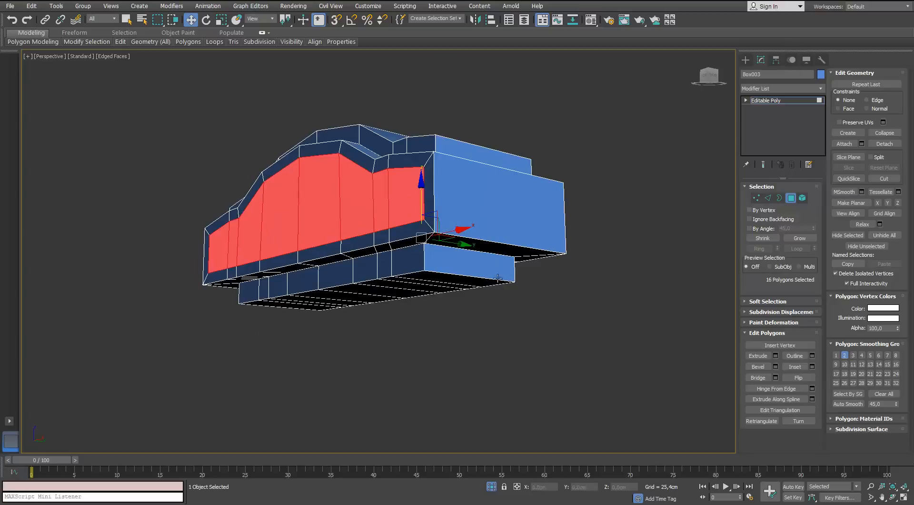
# Extrude the inset polygons on both long sides of the slab by -0.5 cm to recess the panels.
pyautogui.click(776, 356)
pyautogui.moveTo(386, 272); pyautogui.dragTo(386, 270)
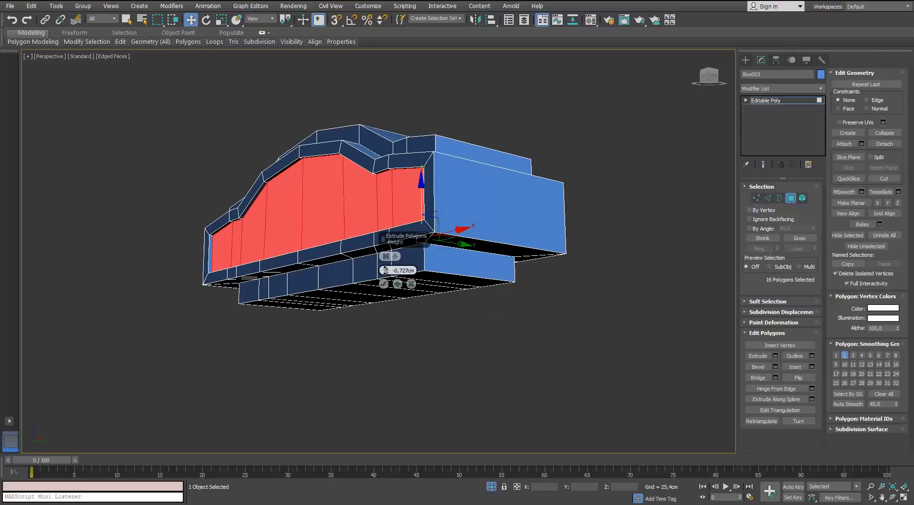
pyautogui.press('Return')
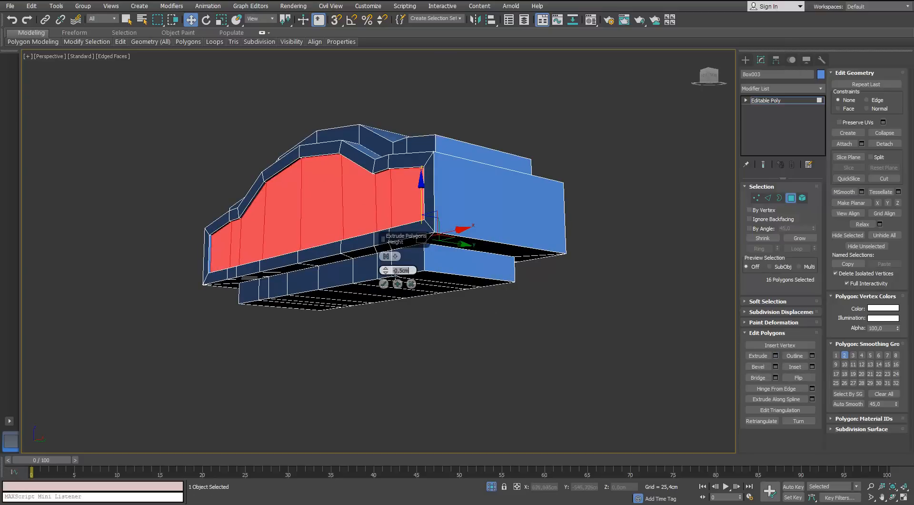
pyautogui.press('Return')
pyautogui.click(384, 283)
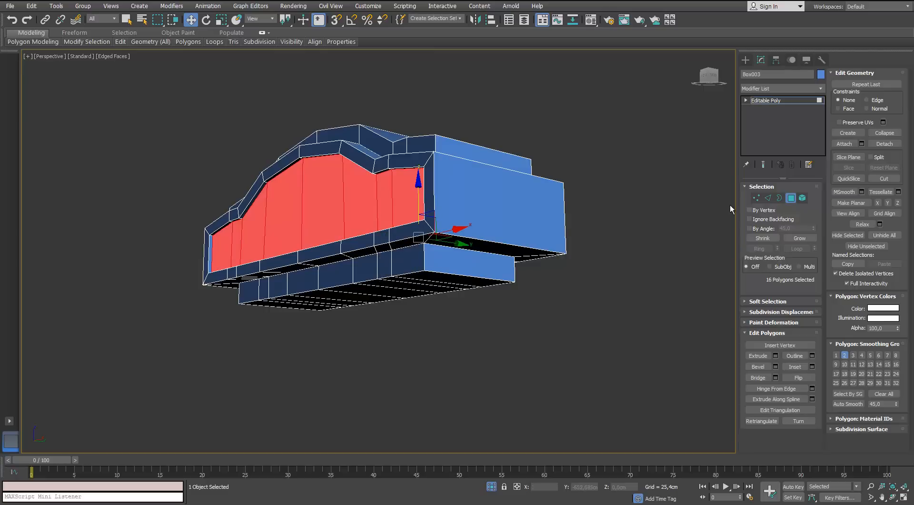
# Leave the isolated slab, select all four pillar objects and set their object colour to black.
pyautogui.click(592, 280)
pyautogui.hotkey('alt', 'q')
pyautogui.scroll(-3, 409, 262)
pyautogui.keyDown('alt'); pyautogui.moveTo(410, 262); pyautogui.dragTo(408, 227, button='middle'); pyautogui.keyUp('alt')
pyautogui.scroll(-5, 398, 300)
pyautogui.hotkey('ctrl', 'a')
pyautogui.scroll(5, 408, 228)
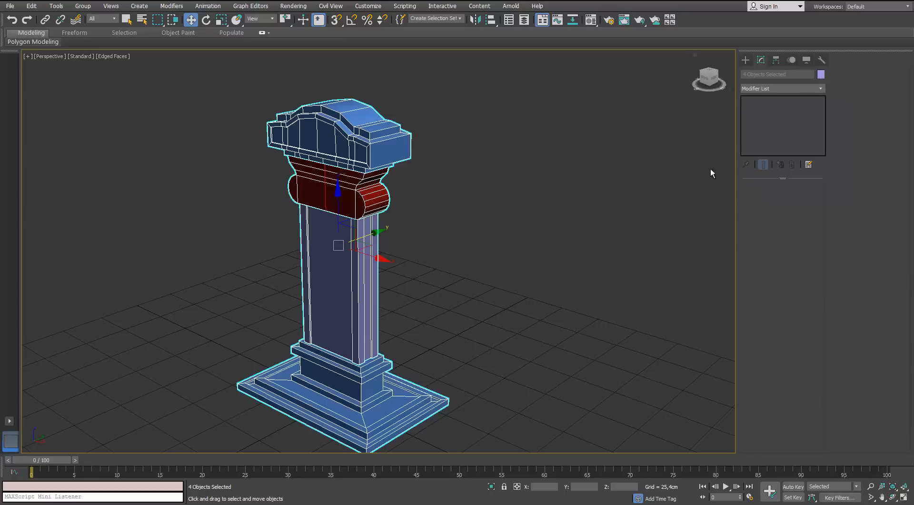
pyautogui.click(821, 74)
pyautogui.click(482, 244)
pyautogui.click(611, 278)
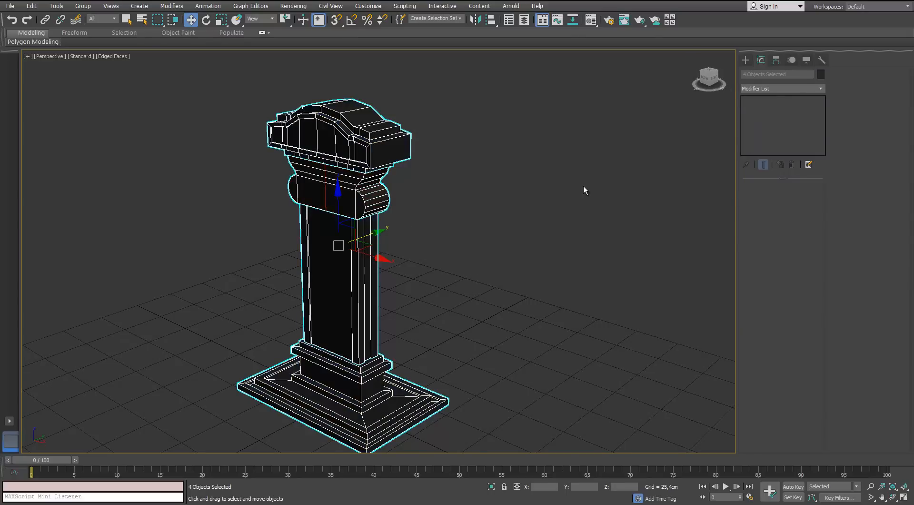
# Assign the 01 - Default grey material to the four selected pillar objects and deselect them.
pyautogui.press('m')
pyautogui.click(559, 256)
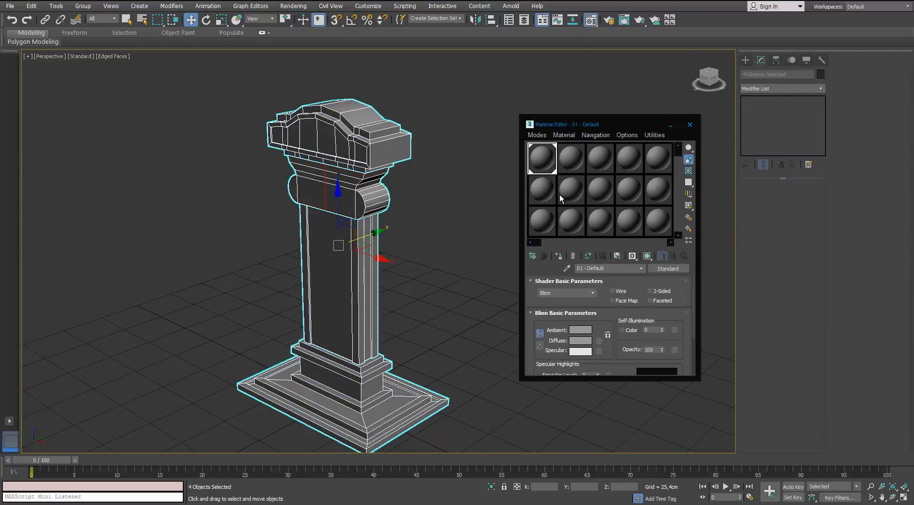
pyautogui.click(690, 124)
pyautogui.click(475, 221)
pyautogui.moveTo(476, 221)
pyautogui.keyDown('alt'); pyautogui.mouseDown(button='middle')
pyautogui.moveTo(498, 188)
pyautogui.moveTo(481, 209)
pyautogui.mouseUp(button='middle'); pyautogui.keyUp('alt')
pyautogui.scroll(3, 351, 238)
pyautogui.scroll(-3, 348, 168)
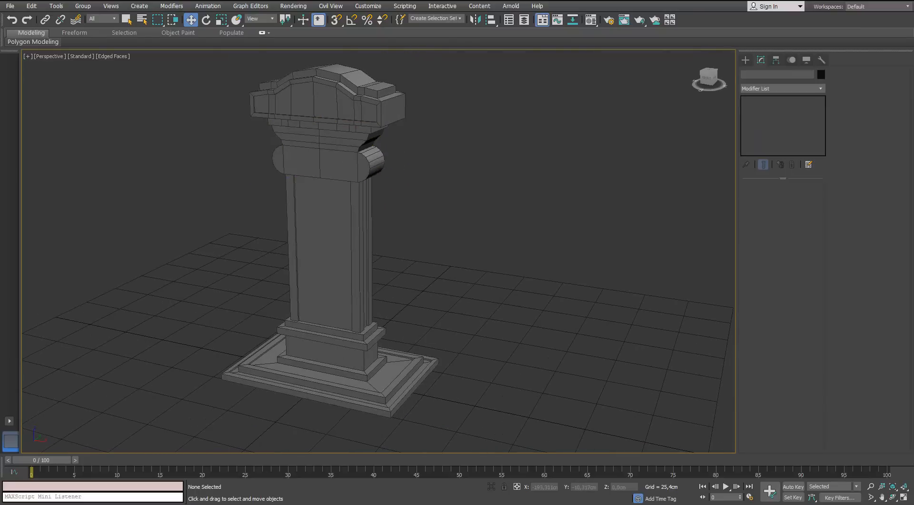
# Select the top vertices of the pillar shaft and move them down to shorten it.
pyautogui.scroll(3, 305, 238)
pyautogui.click(302, 255)
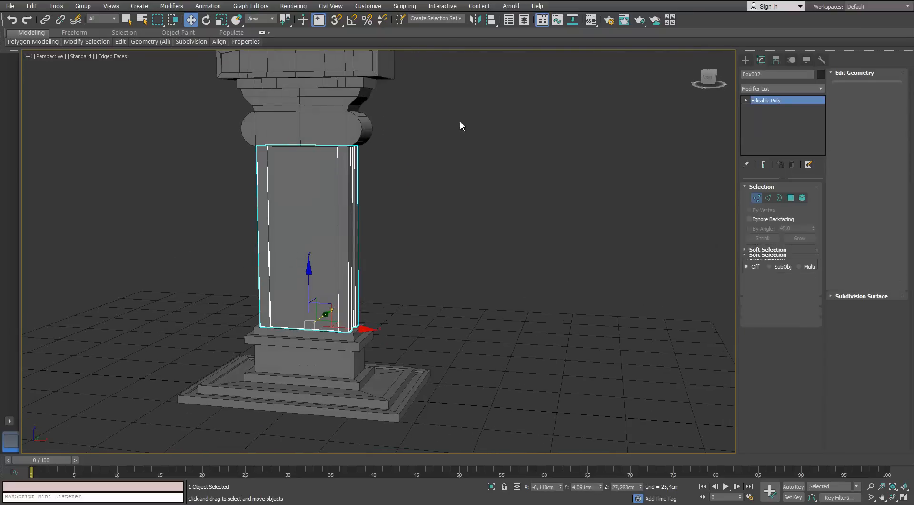
pyautogui.moveTo(510, 110); pyautogui.dragTo(220, 183)
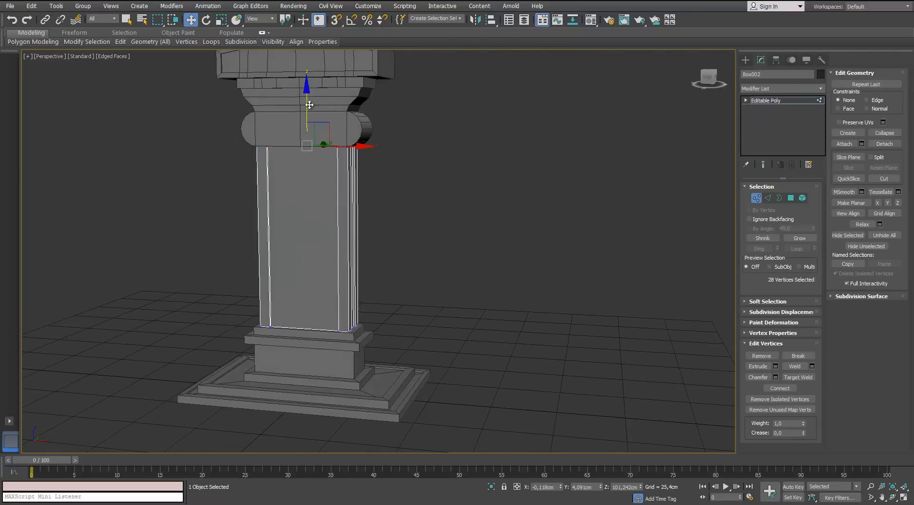
pyautogui.moveTo(310, 105); pyautogui.dragTo(309, 121)
pyautogui.click(757, 198)
# Select the flared capital together with the slab above it and lower both onto the shortened shaft.
pyautogui.click(358, 135)
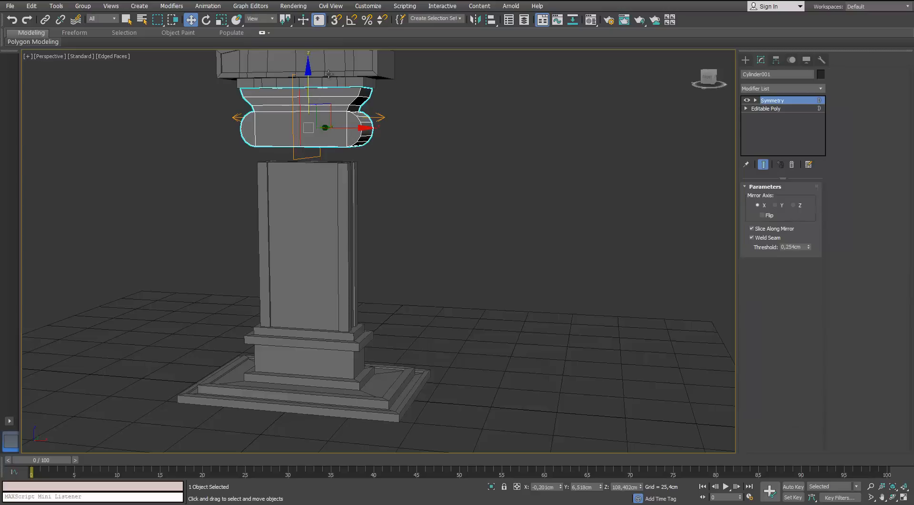
pyautogui.moveTo(408, 87); pyautogui.dragTo(331, 122)
pyautogui.moveTo(331, 122); pyautogui.dragTo(342, 180, button='middle')
pyautogui.moveTo(321, 102); pyautogui.dragTo(320, 120)
pyautogui.keyDown('alt'); pyautogui.moveTo(348, 158); pyautogui.dragTo(343, 254, button='middle'); pyautogui.keyUp('alt')
pyautogui.moveTo(343, 255); pyautogui.dragTo(400, 238, button='middle')
pyautogui.scroll(-3, 349, 196)
pyautogui.scroll(4, 349, 196)
pyautogui.scroll(2, 384, 155)
pyautogui.moveTo(338, 129); pyautogui.dragTo(337, 126)
pyautogui.click(524, 260)
pyautogui.scroll(-5, 519, 262)
pyautogui.keyDown('alt'); pyautogui.moveTo(516, 252); pyautogui.dragTo(448, 281, button='middle'); pyautogui.keyUp('alt')
pyautogui.moveTo(448, 281); pyautogui.dragTo(413, 209, button='middle')
pyautogui.scroll(-2, 413, 210)
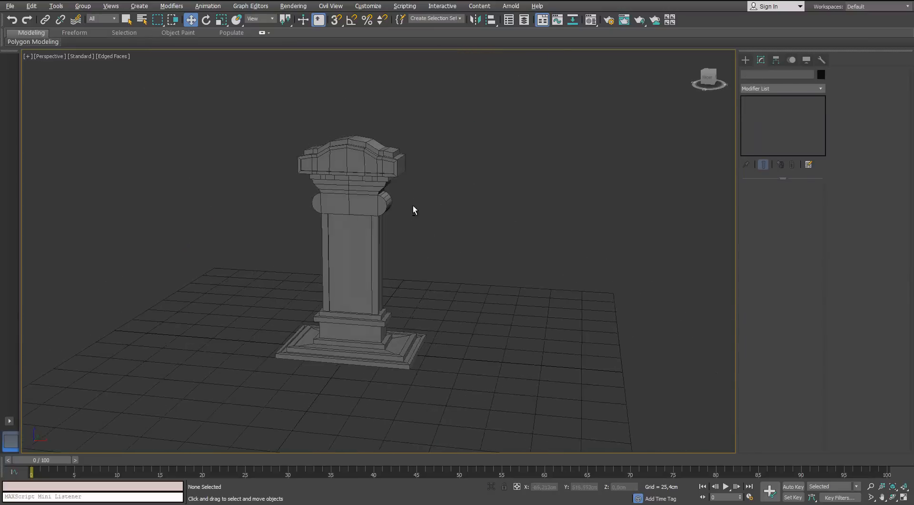
pyautogui.scroll(3, 413, 210)
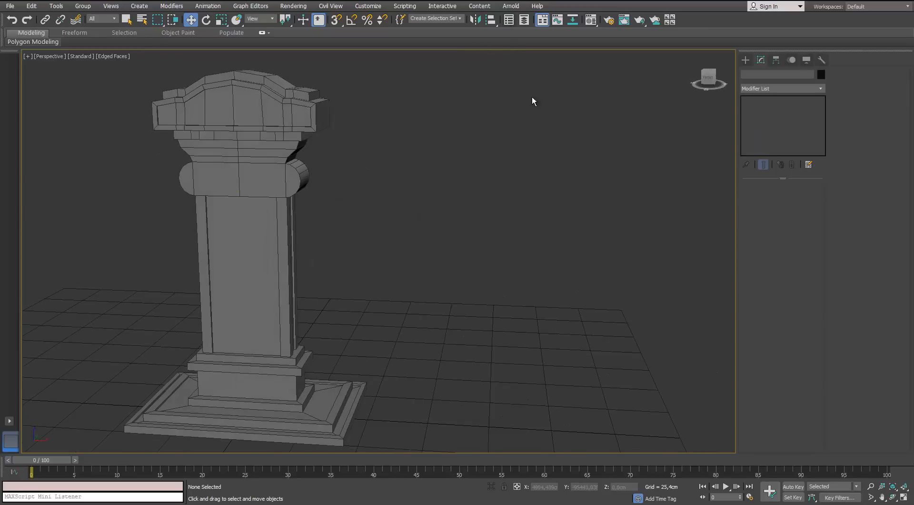
# Select all four pillar objects and put them on a new layer named TombeStone_HP in the Scene Explorer.
pyautogui.click(509, 19)
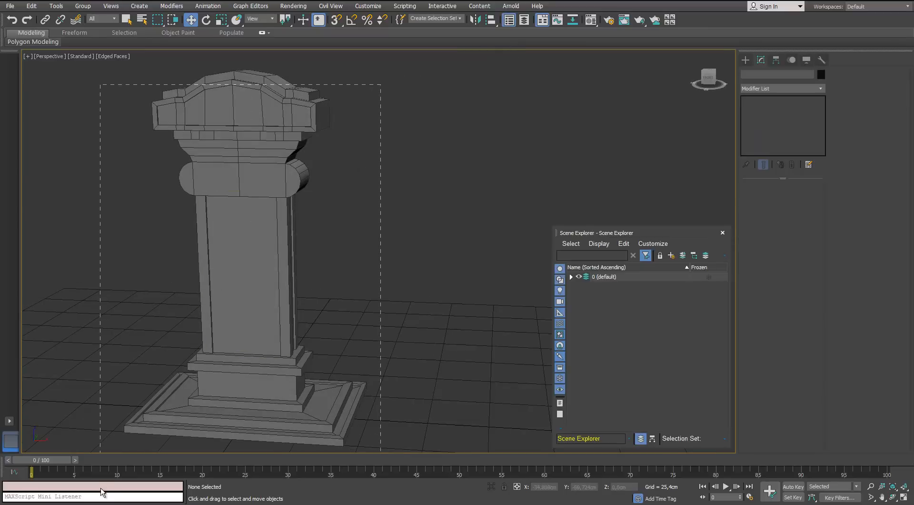
pyautogui.moveTo(101, 492); pyautogui.dragTo(102, 492)
pyautogui.click(672, 256)
pyautogui.write('Tom')
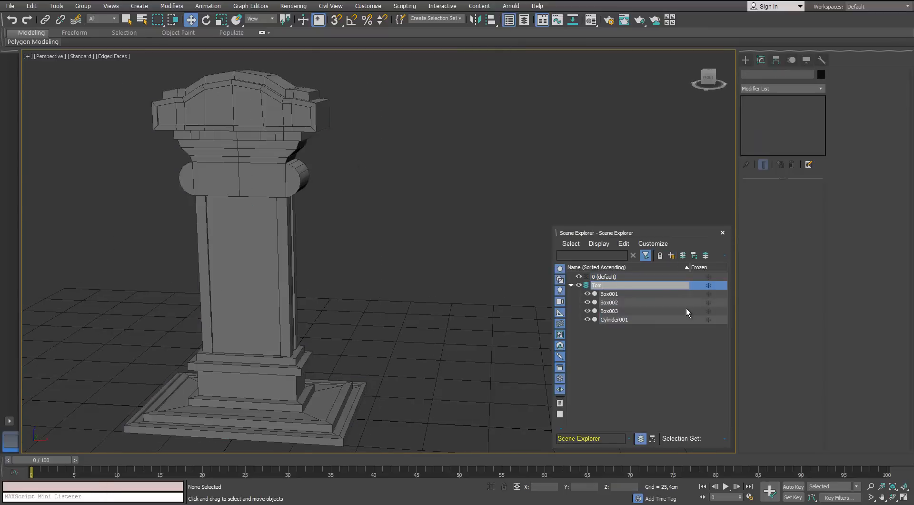
pyautogui.write('beStone_HP')
pyautogui.press('Return')
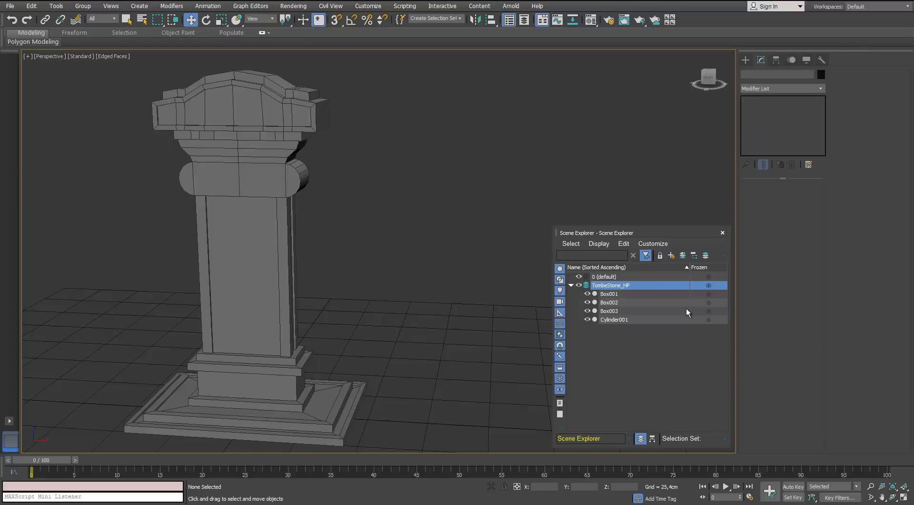
# Select all objects of the TombeStone_HP layer and mirror them on the Z axis as a copy.
pyautogui.click(571, 284)
pyautogui.click(587, 285)
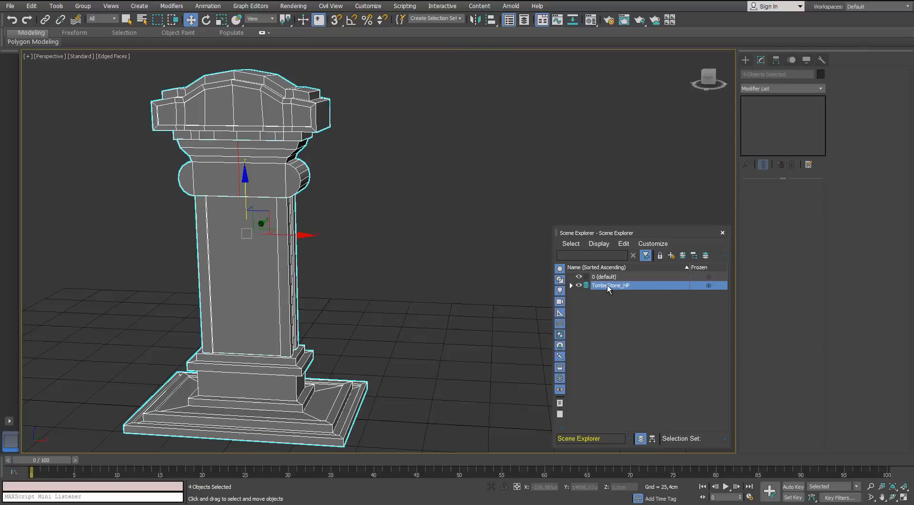
pyautogui.click(475, 20)
pyautogui.click(437, 213)
pyautogui.click(441, 223)
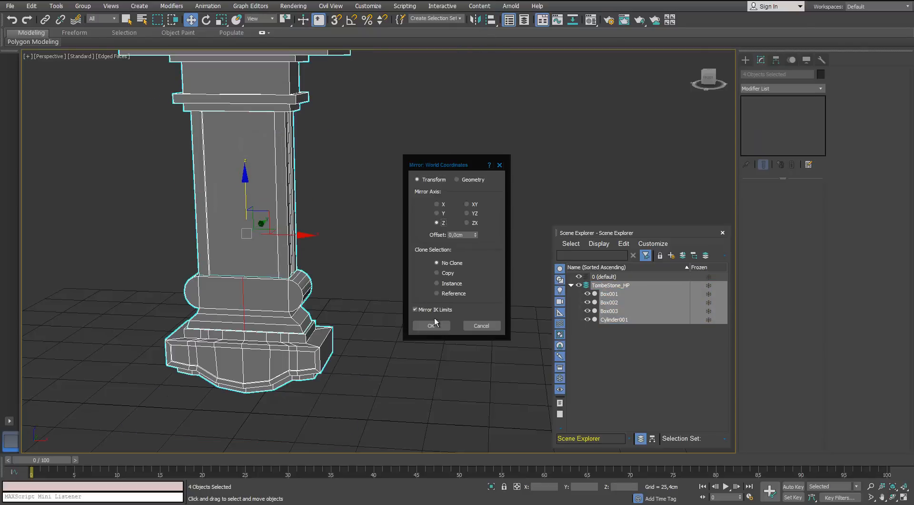
pyautogui.click(443, 275)
pyautogui.click(431, 326)
# Put the mirrored copies on a new layer named TombStone_LP and rename the original layer TombStone_HP.
pyautogui.click(671, 253)
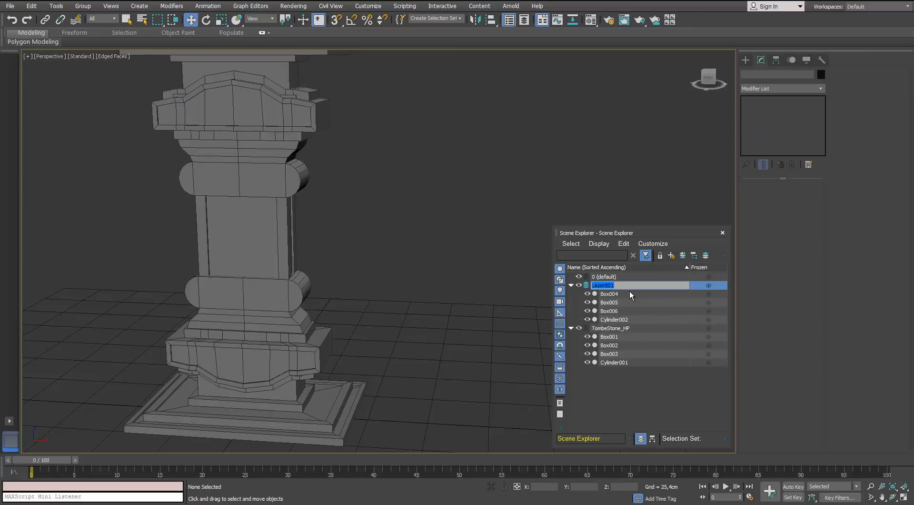
pyautogui.write('TombeStone_LP')
pyautogui.press('Return')
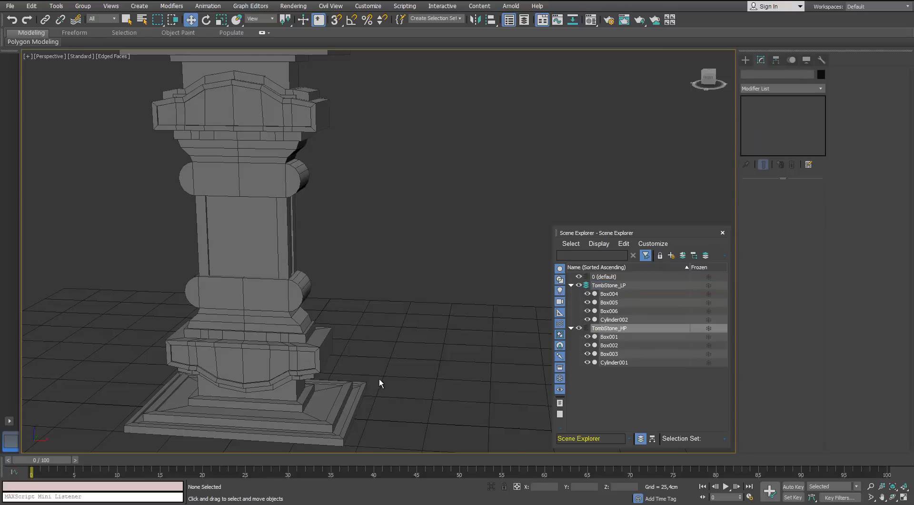
# Hide the TombStone_HP layer and mirror the four TombStone_LP objects on the Z axis with No Clone.
pyautogui.moveTo(344, 267); pyautogui.dragTo(400, 269, button='middle')
pyautogui.doubleClick(619, 328)
pyautogui.click(579, 328)
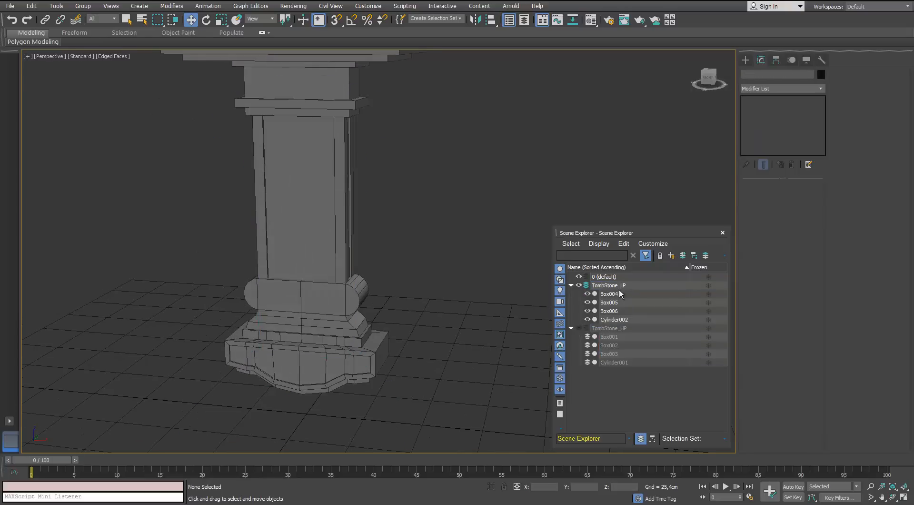
pyautogui.doubleClick(609, 285)
pyautogui.click(476, 19)
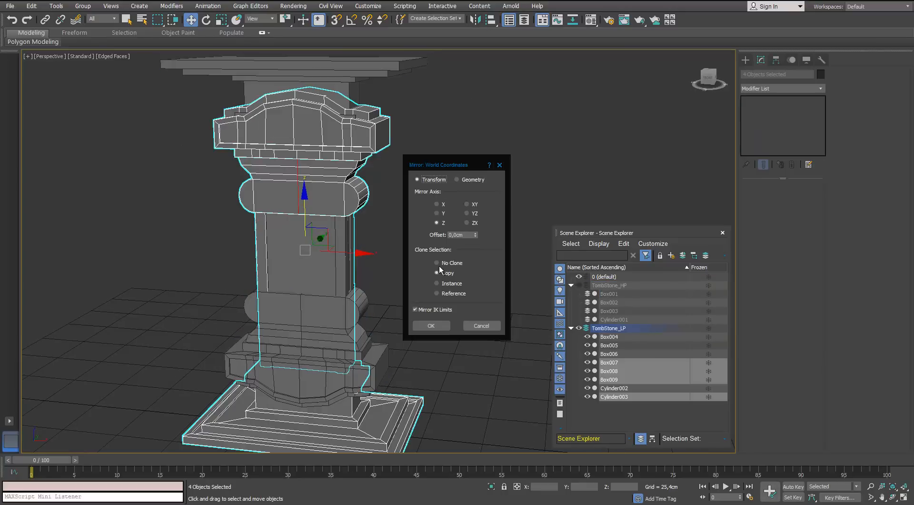
pyautogui.click(444, 267)
pyautogui.click(439, 328)
# Show the TombStone_HP layer again, close the Scene Explorer and clear the selection.
pyautogui.click(579, 285)
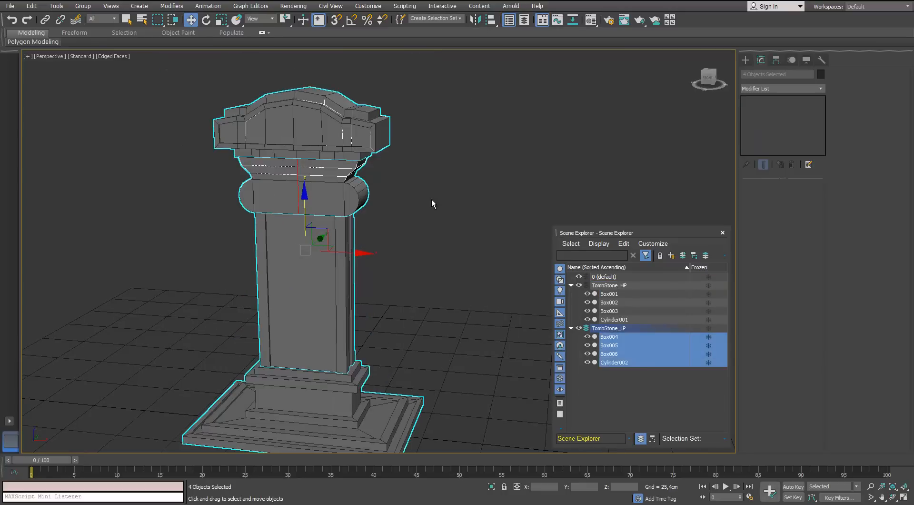
pyautogui.scroll(4, 315, 120)
pyautogui.keyDown('alt'); pyautogui.moveTo(318, 121); pyautogui.dragTo(290, 128, button='middle'); pyautogui.keyUp('alt')
pyautogui.scroll(-5, 452, 214)
pyautogui.click(540, 280)
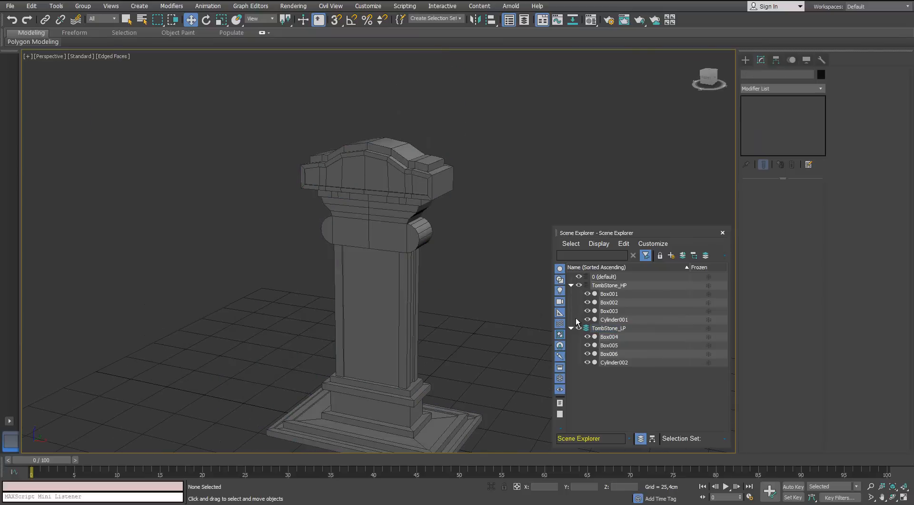
pyautogui.doubleClick(607, 286)
pyautogui.click(723, 233)
pyautogui.click(529, 245)
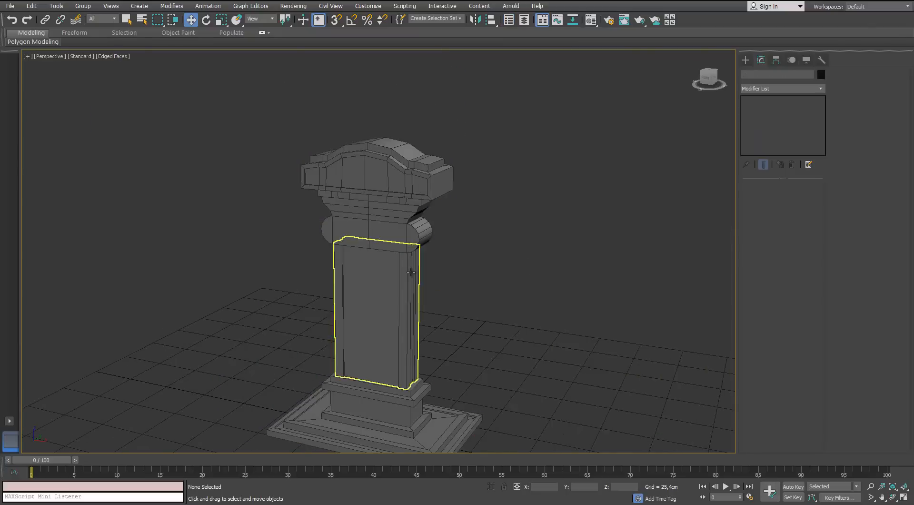
# Select the plinth and isolate it from the rest of the tombstone.
pyautogui.moveTo(412, 266); pyautogui.dragTo(405, 240, button='middle')
pyautogui.moveTo(383, 274); pyautogui.dragTo(397, 251, button='middle')
pyautogui.click(404, 300)
pyautogui.moveTo(404, 301); pyautogui.dragTo(396, 251, button='middle')
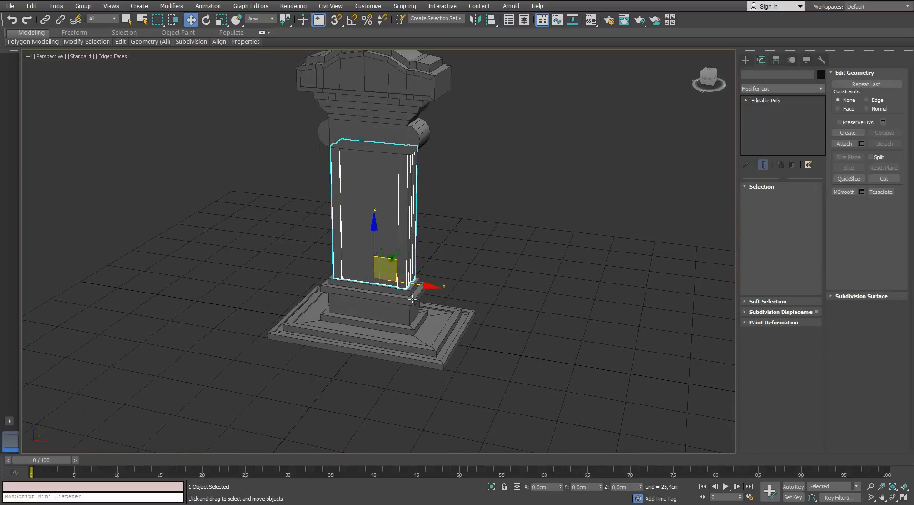
pyautogui.click(438, 357)
pyautogui.scroll(5, 438, 356)
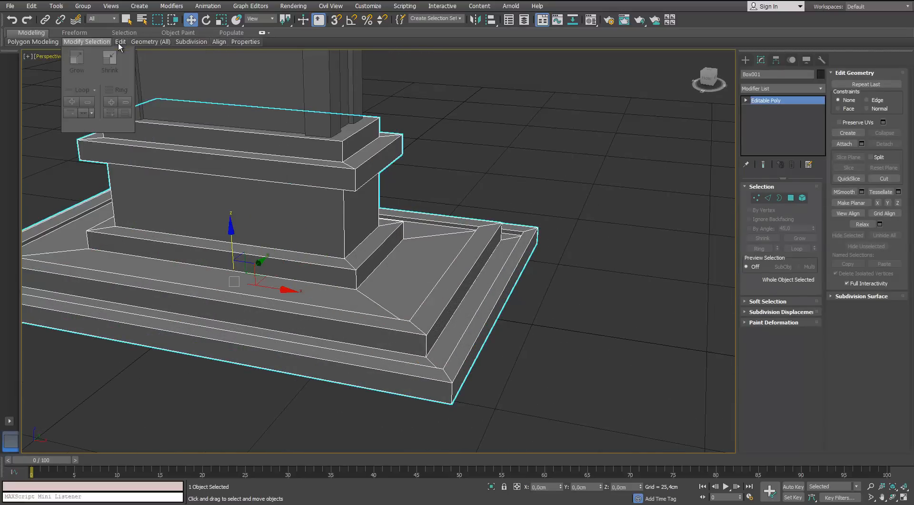
pyautogui.moveTo(121, 42)
pyautogui.click(201, 67)
pyautogui.moveTo(417, 330); pyautogui.dragTo(434, 231, button='middle')
pyautogui.scroll(4, 424, 333)
pyautogui.scroll(-4, 424, 333)
pyautogui.hotkey('alt', 'q')
# Select the large bottom polygon on the plinth's underside.
pyautogui.keyDown('alt'); pyautogui.moveTo(425, 333); pyautogui.dragTo(472, 200, button='middle'); pyautogui.keyUp('alt')
pyautogui.press('w')
pyautogui.click(791, 198)
pyautogui.click(485, 180)
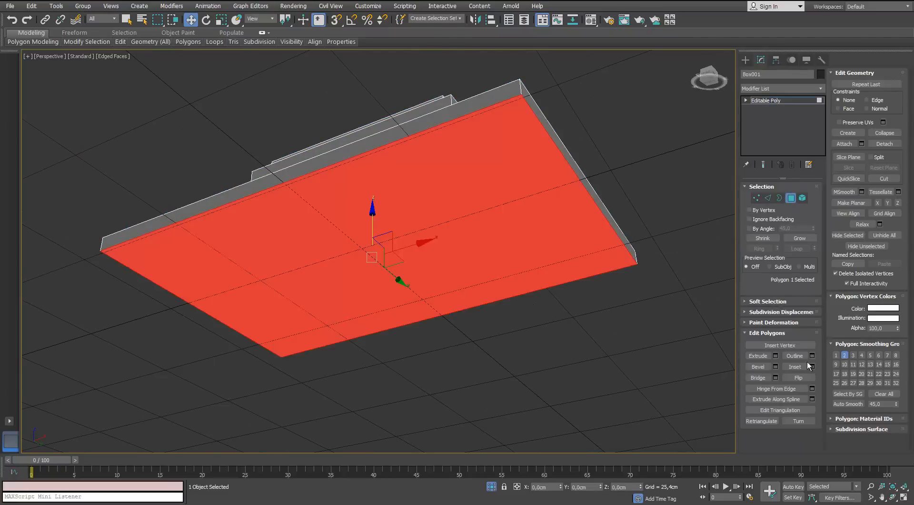
# Try insetting the plinth's bottom polygon twice by 1.416 cm, and undo it.
pyautogui.click(775, 356)
pyautogui.moveTo(385, 271); pyautogui.dragTo(389, 272)
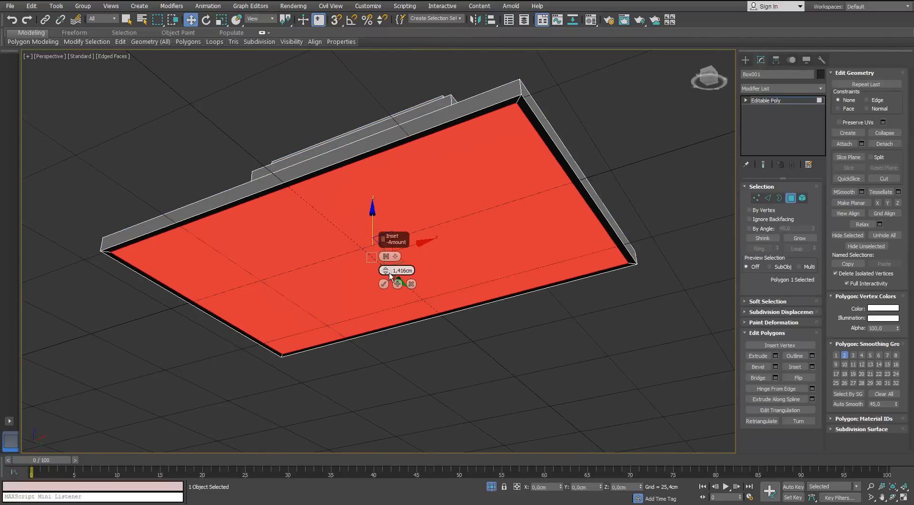
pyautogui.click(398, 283)
pyautogui.click(385, 284)
pyautogui.keyDown('alt'); pyautogui.moveTo(511, 124); pyautogui.dragTo(529, 90, button='middle'); pyautogui.keyUp('alt')
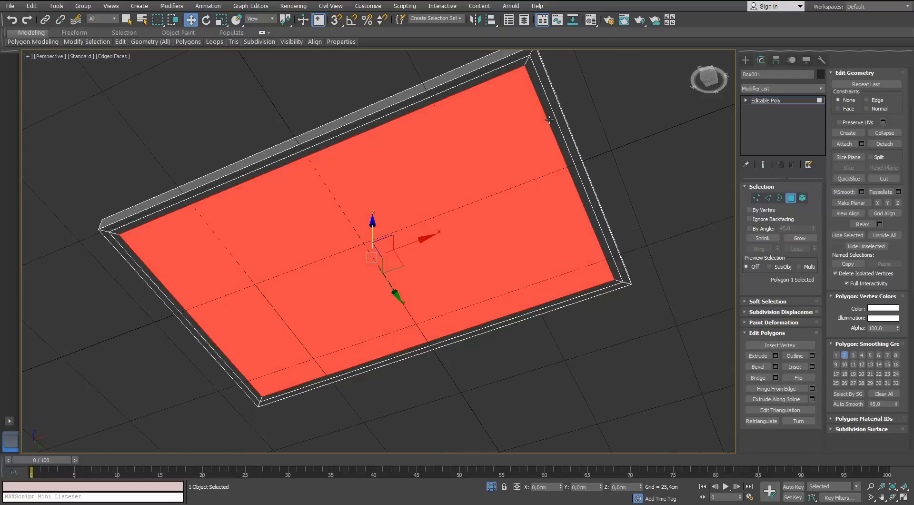
pyautogui.hotkey('ctrl', 'z')
# Inset the plinth's bottom polygon twice by 0.573 cm and deselect it.
pyautogui.click(813, 367)
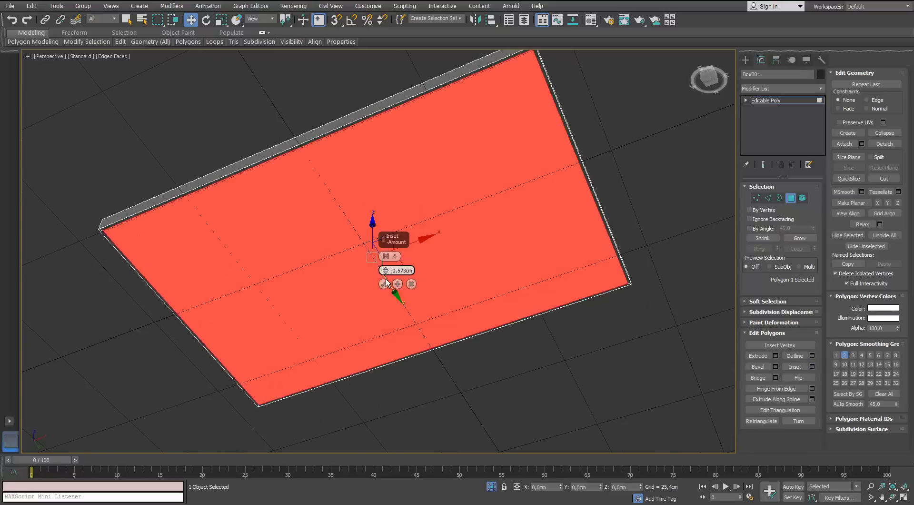
pyautogui.click(398, 284)
pyautogui.click(384, 284)
pyautogui.rightClick(504, 138)
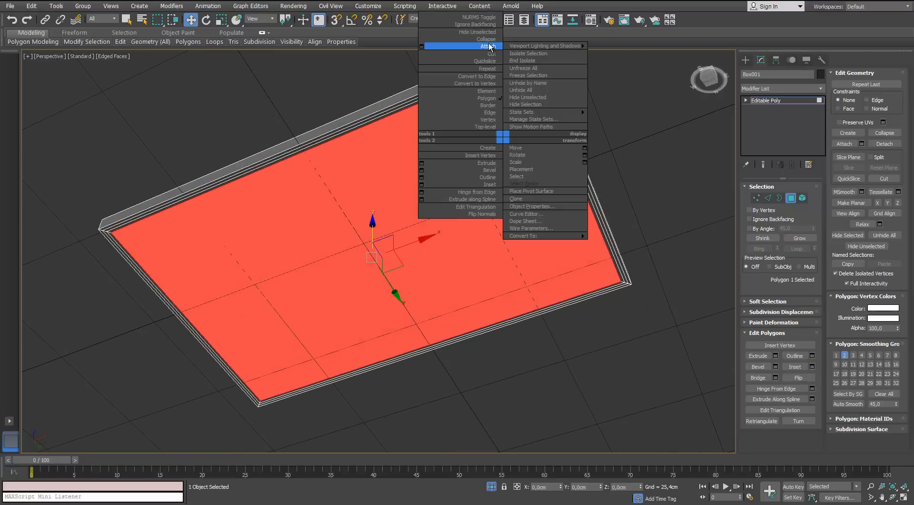
pyautogui.click(490, 45)
pyautogui.keyDown('alt'); pyautogui.moveTo(480, 117); pyautogui.dragTo(541, 251, button='middle'); pyautogui.keyUp('alt')
pyautogui.hotkey('ctrl', 'z')
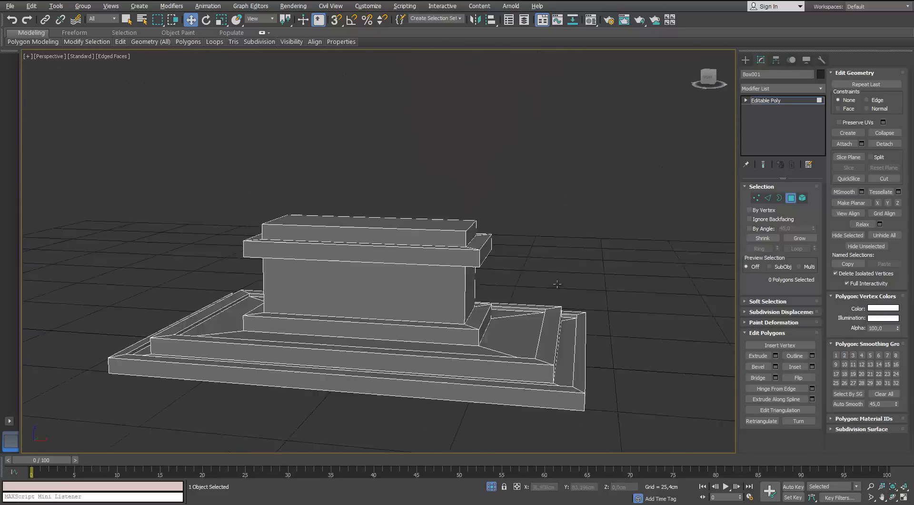
# Add SwiftLoop support loops around the side rim, top face and groove of the plinth's lowest step.
pyautogui.moveTo(515, 266); pyautogui.dragTo(503, 312, button='middle')
pyautogui.scroll(3, 531, 322)
pyautogui.scroll(2, 502, 312)
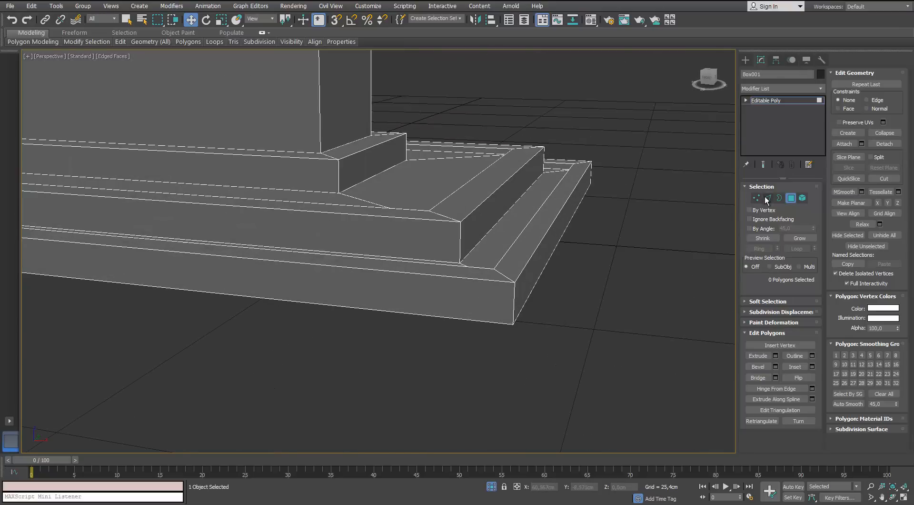
pyautogui.click(768, 198)
pyautogui.moveTo(121, 42)
pyautogui.click(202, 71)
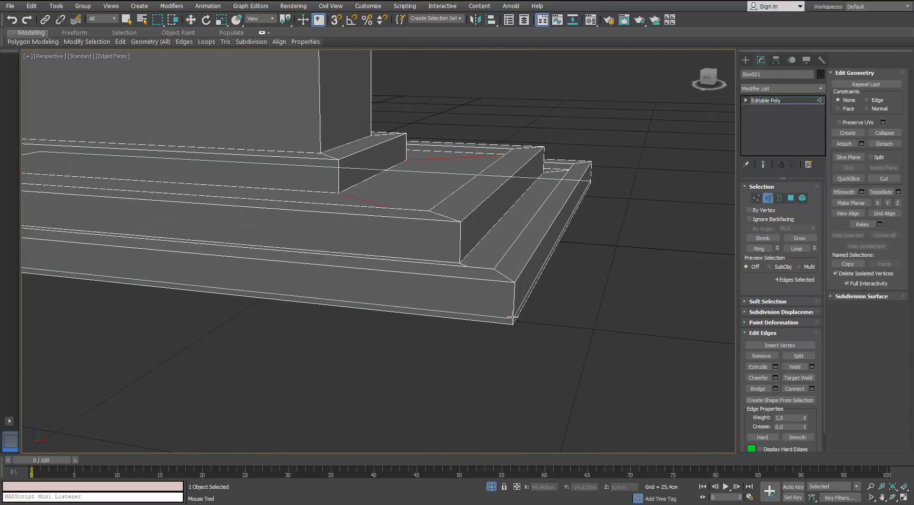
pyautogui.scroll(3, 463, 400)
pyautogui.click(463, 400)
pyautogui.click(458, 387)
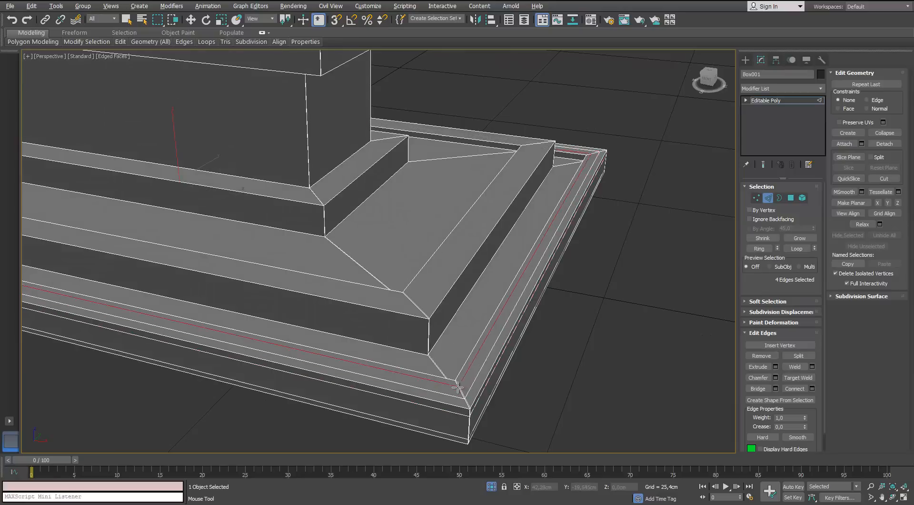
pyautogui.keyDown('alt'); pyautogui.moveTo(458, 386); pyautogui.dragTo(513, 347, button='middle'); pyautogui.keyUp('alt')
pyautogui.click(466, 351)
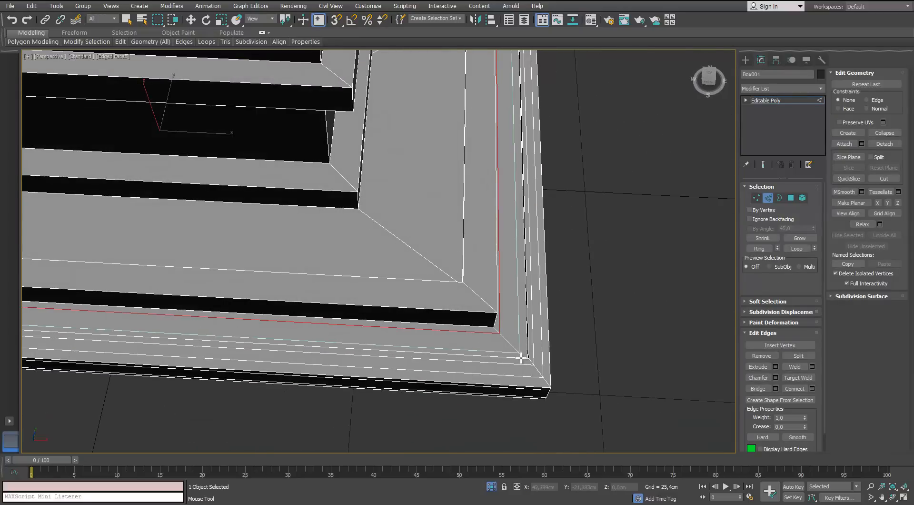
pyautogui.click(523, 355)
# Add vertical support loops near both ends of one long plinth face, running across all its steps.
pyautogui.keyDown('alt'); pyautogui.moveTo(531, 353); pyautogui.dragTo(304, 219, button='middle'); pyautogui.keyUp('alt')
pyautogui.click(345, 213)
pyautogui.scroll(-5, 345, 212)
pyautogui.scroll(4, 365, 237)
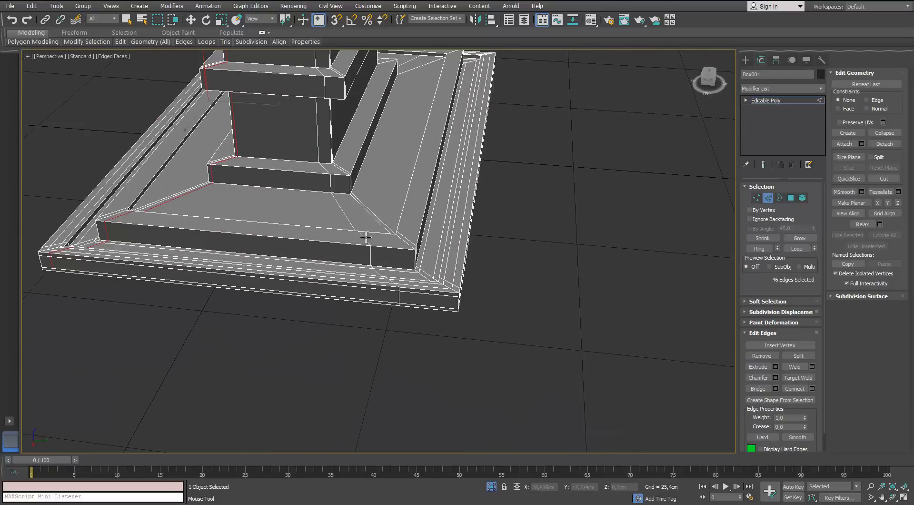
pyautogui.click(405, 251)
# Add vertical support loops near both corners of the plinth's adjoining side, running across all its steps.
pyautogui.keyDown('alt'); pyautogui.moveTo(467, 255); pyautogui.dragTo(345, 258, button='middle'); pyautogui.keyUp('alt')
pyautogui.scroll(3, 429, 258)
pyautogui.click(460, 237)
pyautogui.keyDown('alt'); pyautogui.moveTo(541, 243); pyautogui.dragTo(522, 248, button='middle'); pyautogui.keyUp('alt')
pyautogui.moveTo(522, 248); pyautogui.dragTo(305, 291, button='middle')
pyautogui.scroll(-3, 400, 267)
pyautogui.scroll(4, 387, 238)
pyautogui.click(384, 233)
# Add horizontal support loops around the plinth's middle steps and the foot of its central block.
pyautogui.click(385, 209)
pyautogui.click(238, 129)
pyautogui.scroll(3, 276, 169)
pyautogui.keyDown('alt'); pyautogui.moveTo(198, 217); pyautogui.dragTo(264, 400, button='middle'); pyautogui.keyUp('alt')
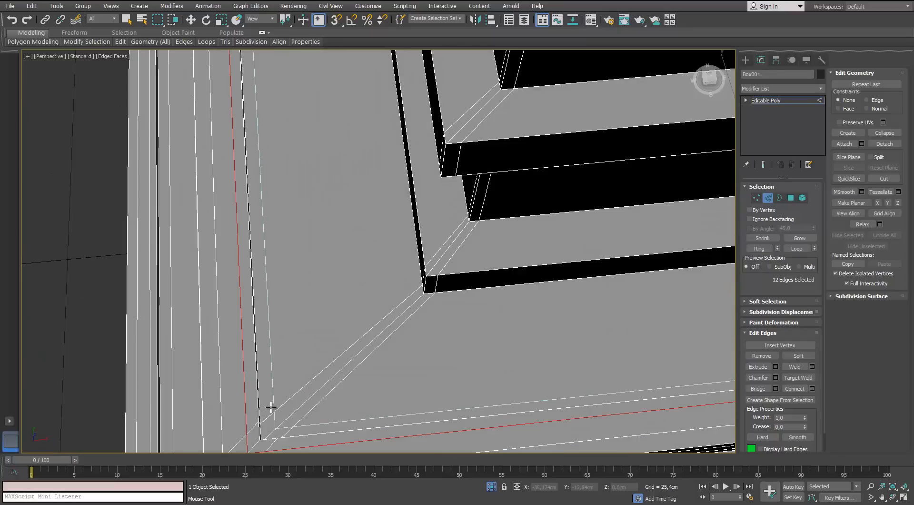
pyautogui.keyDown('alt'); pyautogui.moveTo(423, 305); pyautogui.dragTo(453, 261, button='middle'); pyautogui.keyUp('alt')
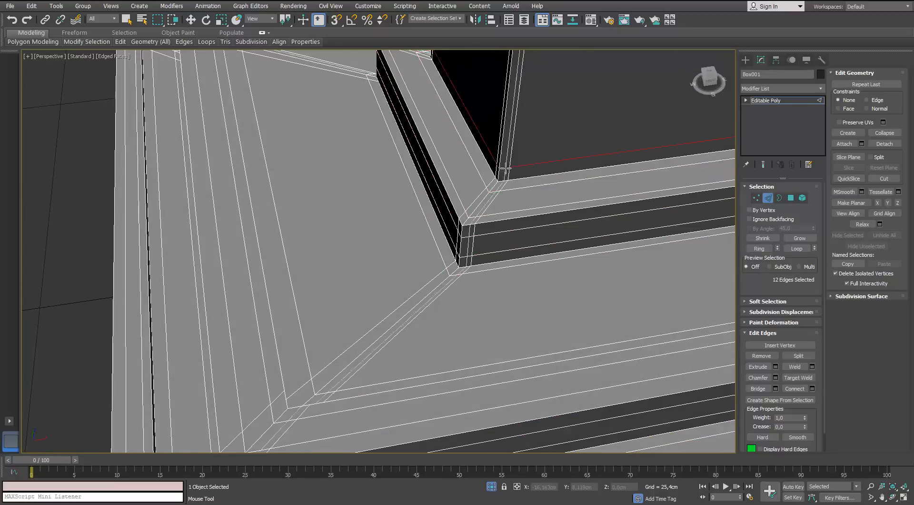
# Add support loops at the top of the central block and on the underside and sides of the cornice above it.
pyautogui.scroll(-4, 506, 164)
pyautogui.keyDown('alt'); pyautogui.moveTo(469, 193); pyautogui.dragTo(466, 101, button='middle'); pyautogui.keyUp('alt')
pyautogui.scroll(4, 465, 101)
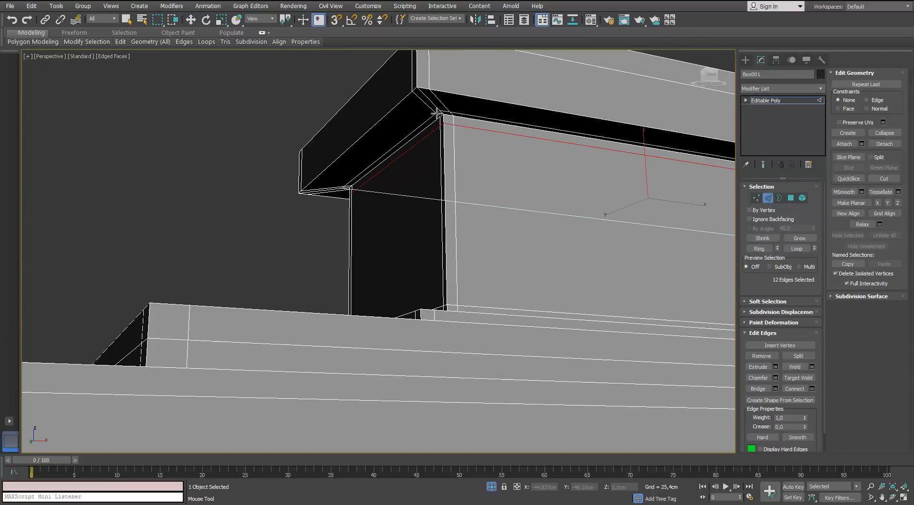
pyautogui.hotkey('ctrl', 'z')
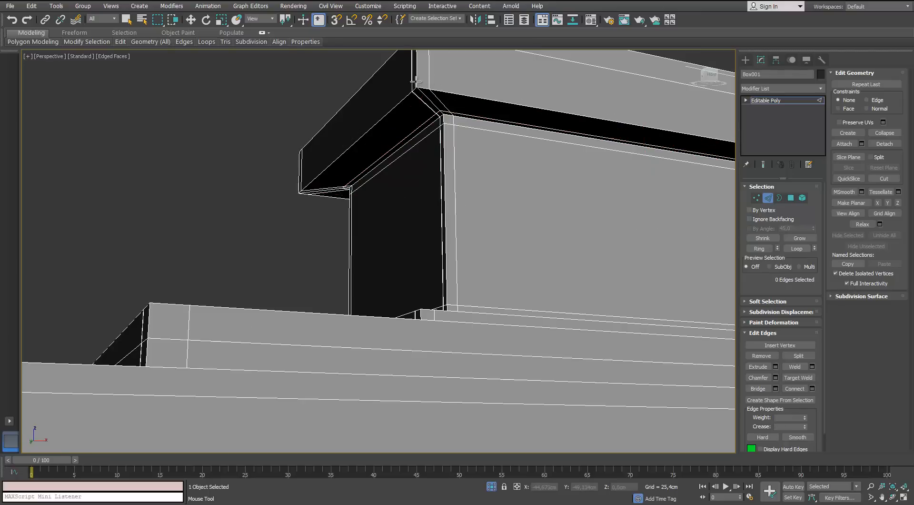
pyautogui.keyDown('alt'); pyautogui.moveTo(423, 103); pyautogui.dragTo(425, 152, button='middle'); pyautogui.keyUp('alt')
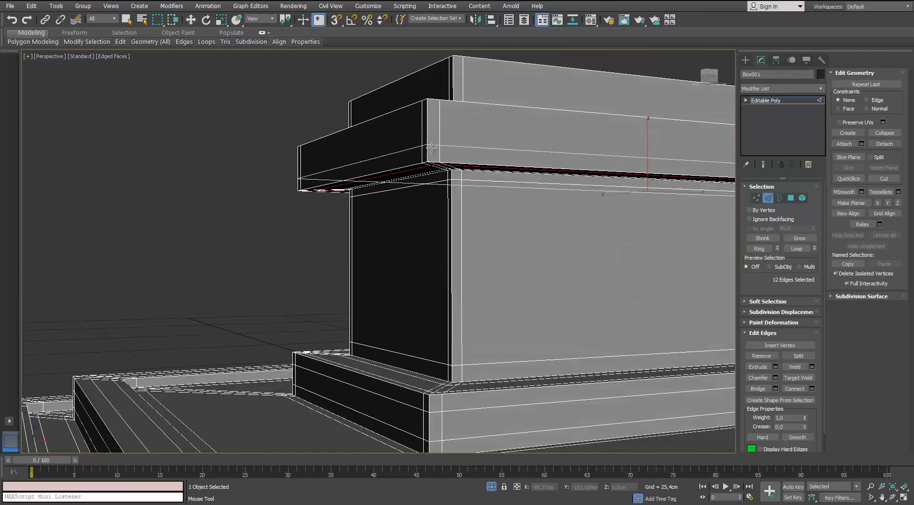
pyautogui.click(427, 152)
pyautogui.click(428, 111)
# Add outer and inner support loops around the top face of the plinth's cornice.
pyautogui.keyDown('alt'); pyautogui.moveTo(428, 111); pyautogui.dragTo(398, 160, button='middle'); pyautogui.keyUp('alt')
pyautogui.click(338, 220)
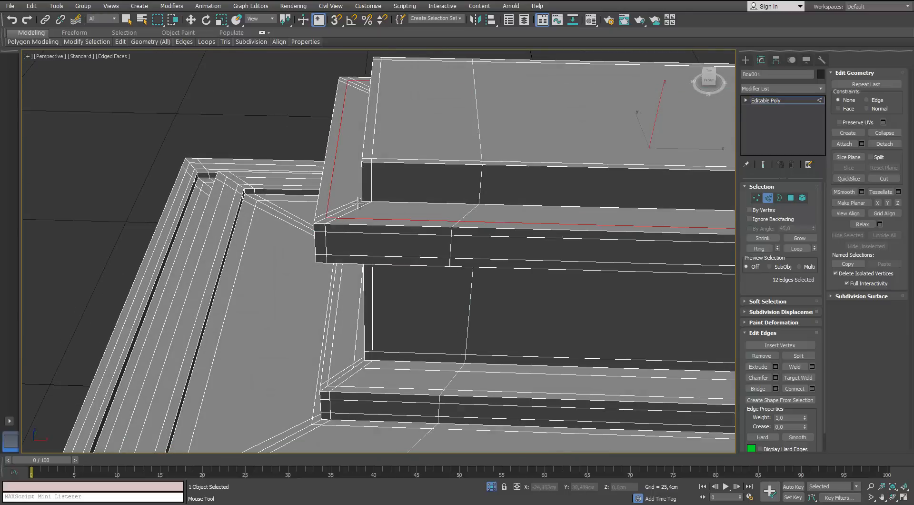
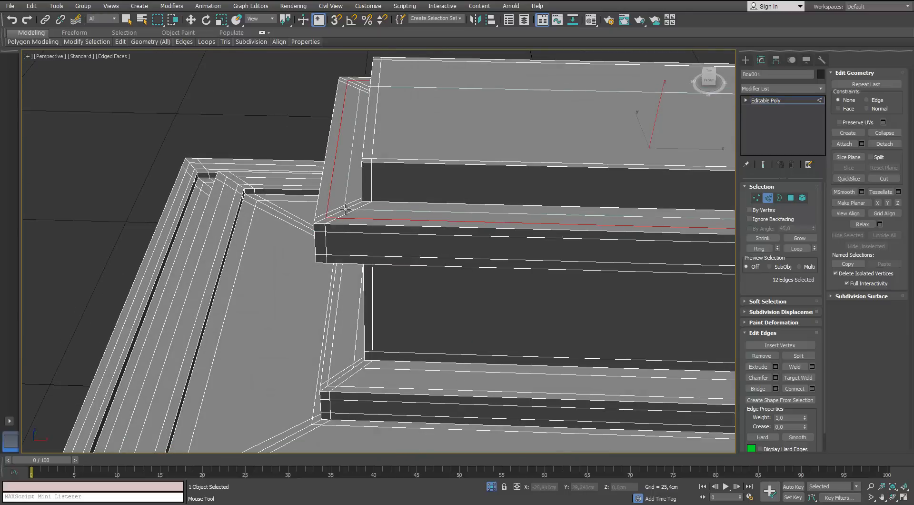
pyautogui.keyDown('alt'); pyautogui.moveTo(349, 214); pyautogui.dragTo(431, 223, button='middle'); pyautogui.keyUp('alt')
pyautogui.click(494, 339)
# Add support loops around the sides of the plinth's uppermost block and finish SwiftLoop.
pyautogui.click(497, 325)
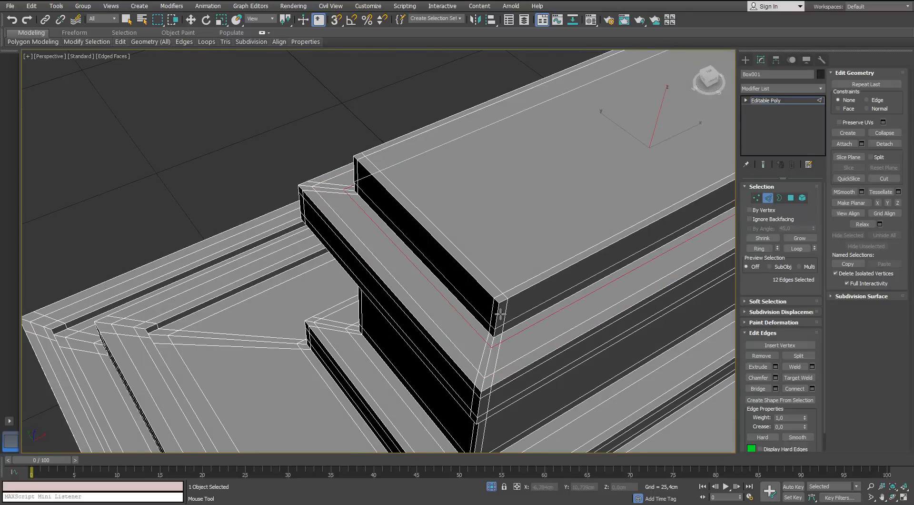
pyautogui.keyDown('alt'); pyautogui.moveTo(500, 304); pyautogui.dragTo(511, 193, button='middle'); pyautogui.keyUp('alt')
pyautogui.hotkey('ctrl', 'z')
pyautogui.keyDown('alt'); pyautogui.moveTo(505, 226); pyautogui.dragTo(594, 236, button='middle'); pyautogui.keyUp('alt')
pyautogui.scroll(-4, 511, 282)
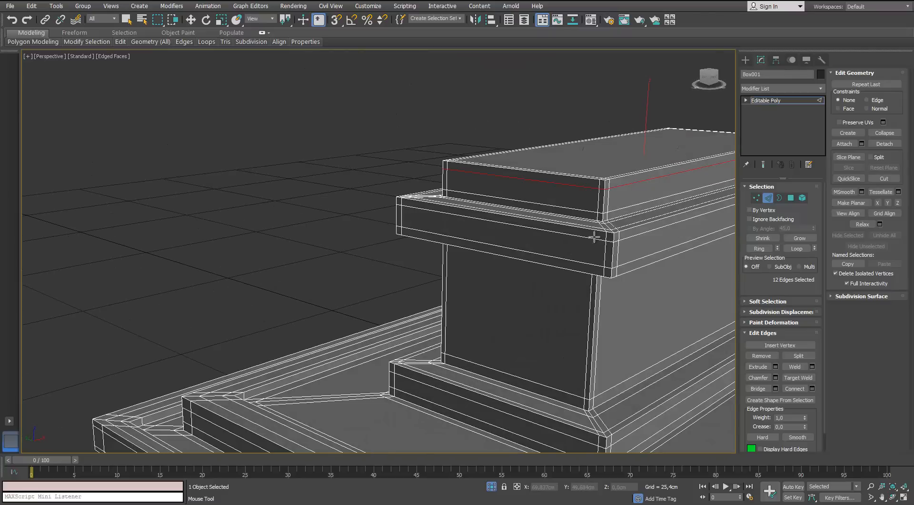
pyautogui.scroll(-5, 594, 235)
pyautogui.keyDown('alt'); pyautogui.moveTo(411, 229); pyautogui.dragTo(404, 264, button='middle'); pyautogui.keyUp('alt')
pyautogui.keyDown('alt'); pyautogui.moveTo(367, 68); pyautogui.dragTo(384, 86, button='middle'); pyautogui.keyUp('alt')
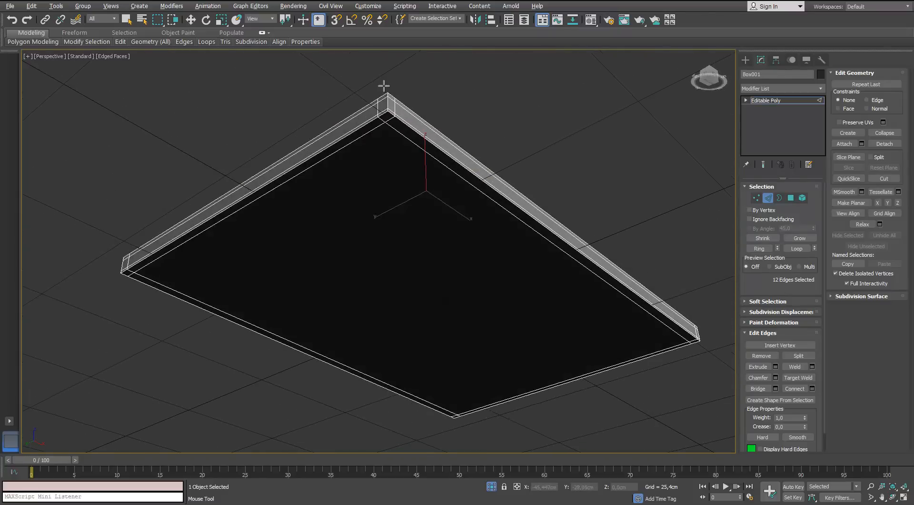
pyautogui.rightClick(412, 110)
# Leave sub-object editing and apply a TurboSmooth modifier to the plinth.
pyautogui.keyDown('alt'); pyautogui.moveTo(440, 192); pyautogui.dragTo(428, 252, button='middle'); pyautogui.keyUp('alt')
pyautogui.moveTo(477, 209); pyautogui.dragTo(450, 179, button='middle')
pyautogui.click(778, 200)
pyautogui.click(823, 91)
pyautogui.write('tu')
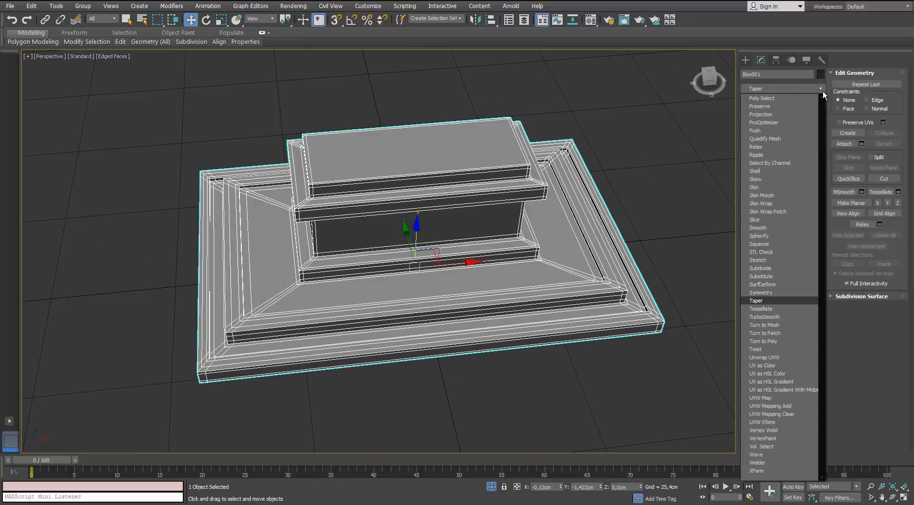
pyautogui.press('Return')
# Turn off edged faces and examine the smoothed plinth's steps and corners up close.
pyautogui.keyDown('alt'); pyautogui.moveTo(371, 261); pyautogui.dragTo(388, 246, button='middle'); pyautogui.keyUp('alt')
pyautogui.press('F4')
pyautogui.moveTo(316, 311)
pyautogui.mouseDown(button='middle')
pyautogui.moveTo(341, 242)
pyautogui.moveTo(339, 341)
pyautogui.moveTo(329, 253)
pyautogui.mouseUp(button='middle')
pyautogui.moveTo(329, 252)
pyautogui.keyDown('alt'); pyautogui.mouseDown(button='middle')
pyautogui.moveTo(321, 295)
pyautogui.moveTo(339, 253)
pyautogui.mouseUp(button='middle'); pyautogui.keyUp('alt')
pyautogui.scroll(-3, 339, 253)
pyautogui.scroll(4, 292, 300)
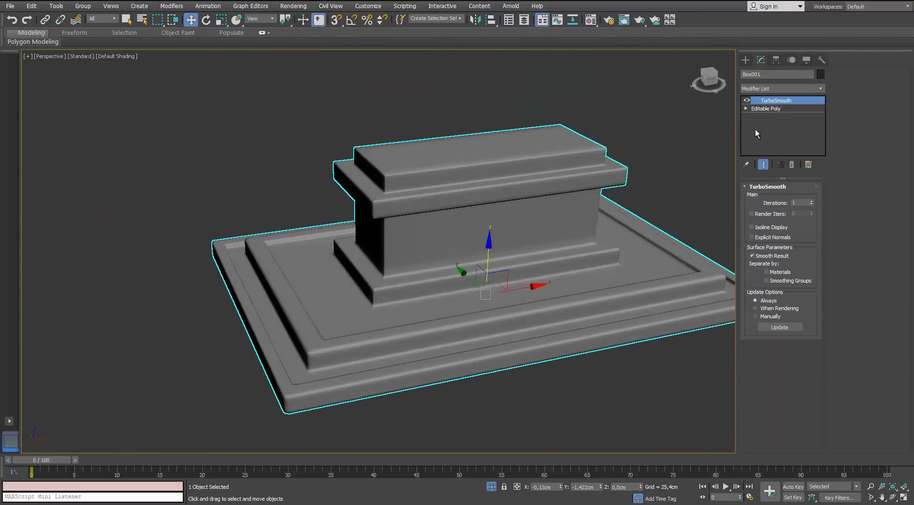
pyautogui.keyDown('alt'); pyautogui.moveTo(374, 284); pyautogui.dragTo(336, 282, button='middle'); pyautogui.keyUp('alt')
pyautogui.scroll(4, 336, 282)
pyautogui.click(776, 100)
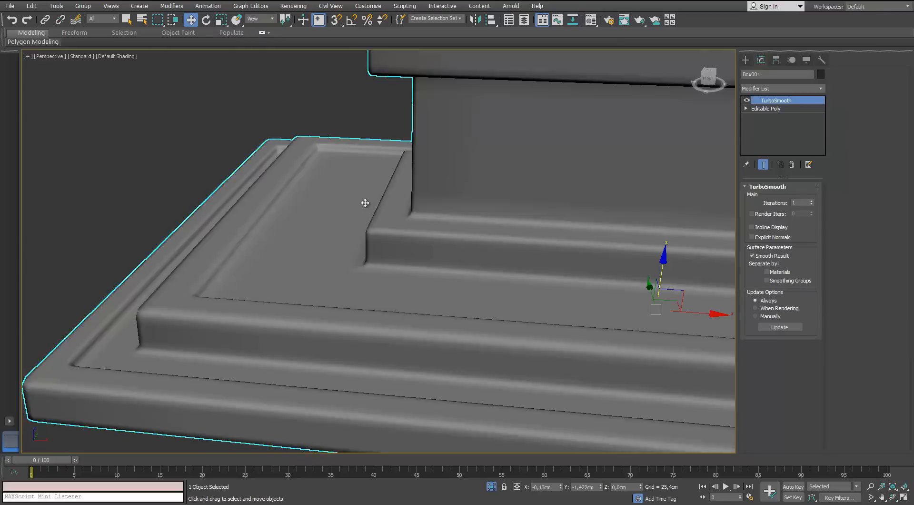
pyautogui.keyDown('alt'); pyautogui.moveTo(365, 202); pyautogui.dragTo(342, 203, button='middle'); pyautogui.keyUp('alt')
pyautogui.scroll(5, 192, 218)
pyautogui.scroll(-8, 192, 231)
pyautogui.keyDown('alt'); pyautogui.moveTo(192, 230); pyautogui.dragTo(275, 241, button='middle'); pyautogui.keyUp('alt')
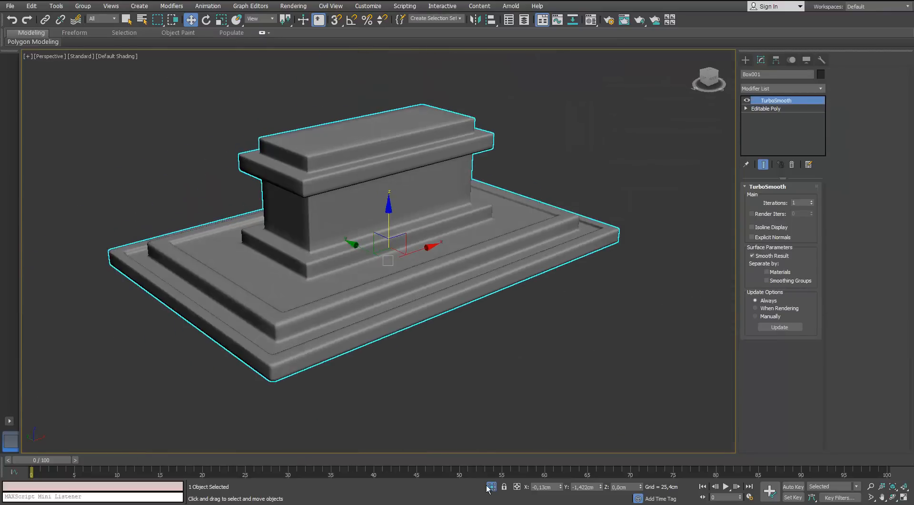
# End the plinth's isolation, isolate the tombstone's rectangular shaft instead and show edged faces again.
pyautogui.click(489, 486)
pyautogui.scroll(3, 418, 256)
pyautogui.keyDown('alt'); pyautogui.moveTo(495, 252); pyautogui.dragTo(401, 229, button='middle'); pyautogui.keyUp('alt')
pyautogui.scroll(-7, 418, 256)
pyautogui.moveTo(400, 229); pyautogui.dragTo(402, 315, button='middle')
pyautogui.click(413, 248)
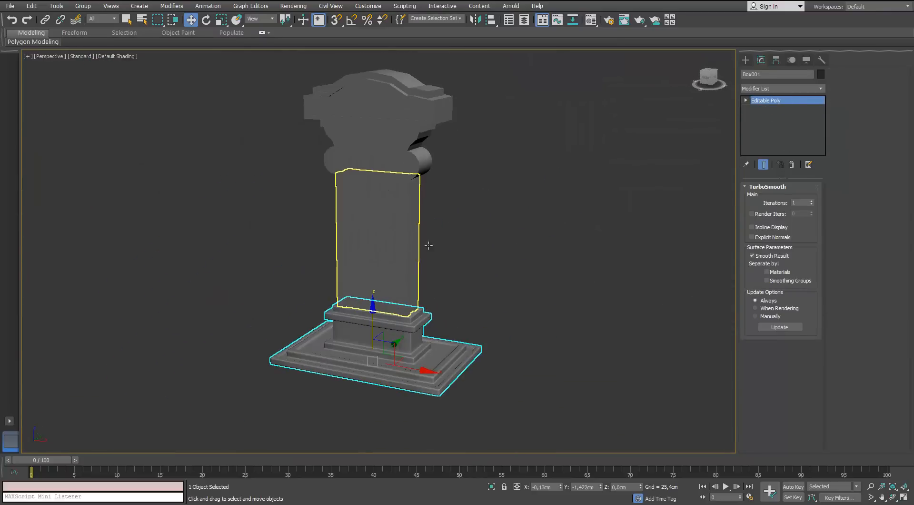
pyautogui.moveTo(419, 248)
pyautogui.keyDown('alt'); pyautogui.mouseDown(button='middle')
pyautogui.moveTo(309, 265)
pyautogui.moveTo(431, 243)
pyautogui.mouseUp(button='middle'); pyautogui.keyUp('alt')
pyautogui.click(494, 486)
pyautogui.press('F4')
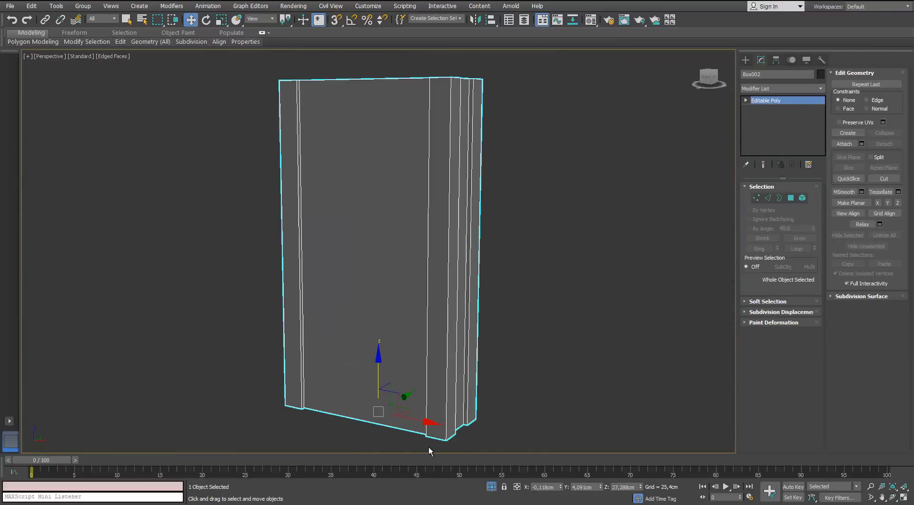
# Add a horizontal SwiftLoop support loop just below the top edge of the shaft.
pyautogui.scroll(-4, 384, 278)
pyautogui.keyDown('alt'); pyautogui.moveTo(384, 276); pyautogui.dragTo(381, 293, button='middle'); pyautogui.keyUp('alt')
pyautogui.scroll(2, 382, 292)
pyautogui.moveTo(119, 41)
pyautogui.click(201, 65)
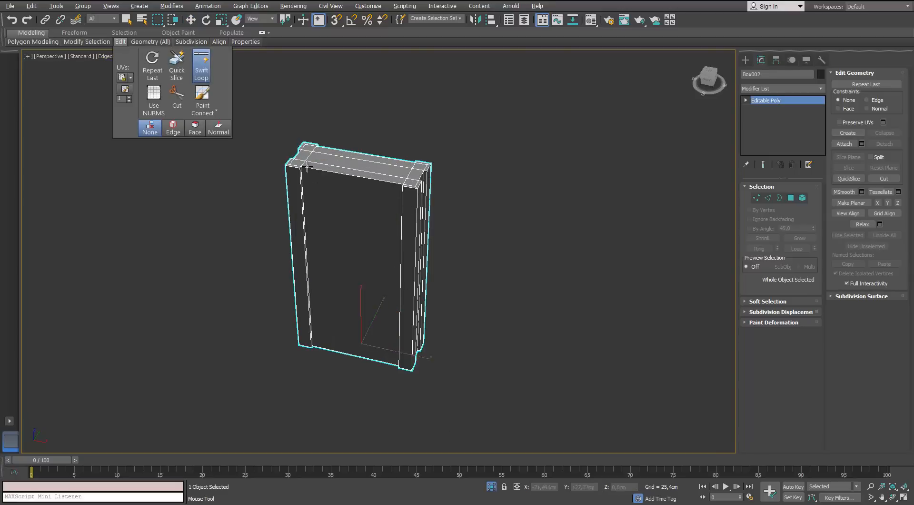
pyautogui.scroll(5, 435, 161)
pyautogui.keyDown('alt'); pyautogui.moveTo(435, 161); pyautogui.dragTo(405, 202, button='middle'); pyautogui.keyUp('alt')
pyautogui.click(425, 266)
pyautogui.keyDown('alt'); pyautogui.moveTo(424, 267); pyautogui.dragTo(419, 308, button='middle'); pyautogui.keyUp('alt')
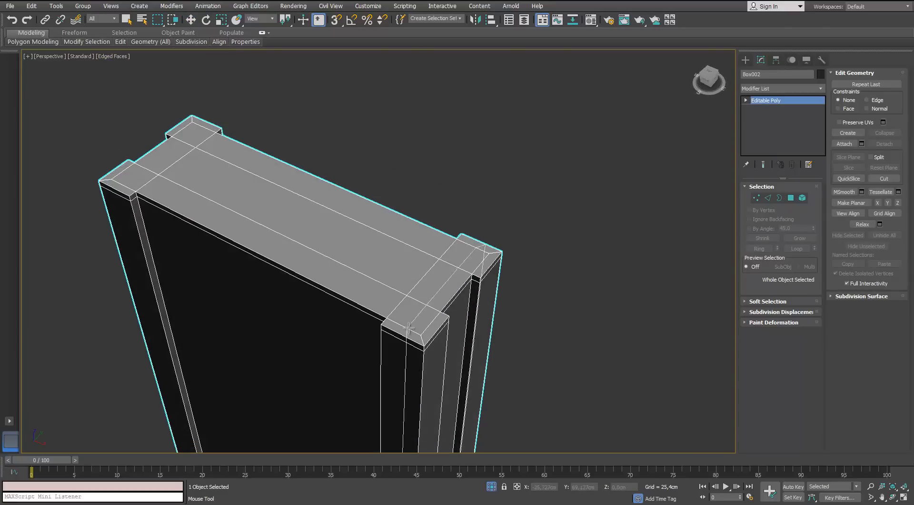
# Add vertical support loops beside the edges of the shaft's corner pilasters and its narrow side recess.
pyautogui.click(391, 327)
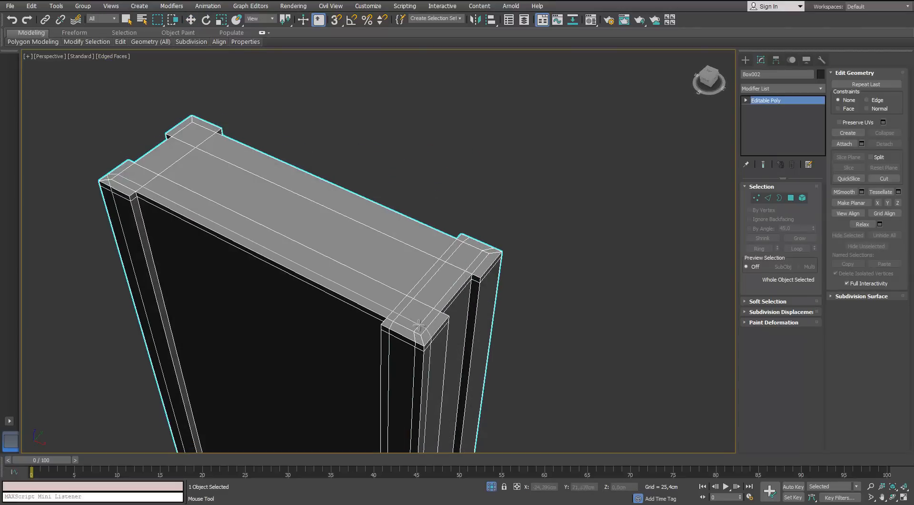
pyautogui.click(431, 337)
pyautogui.click(443, 324)
pyautogui.click(446, 307)
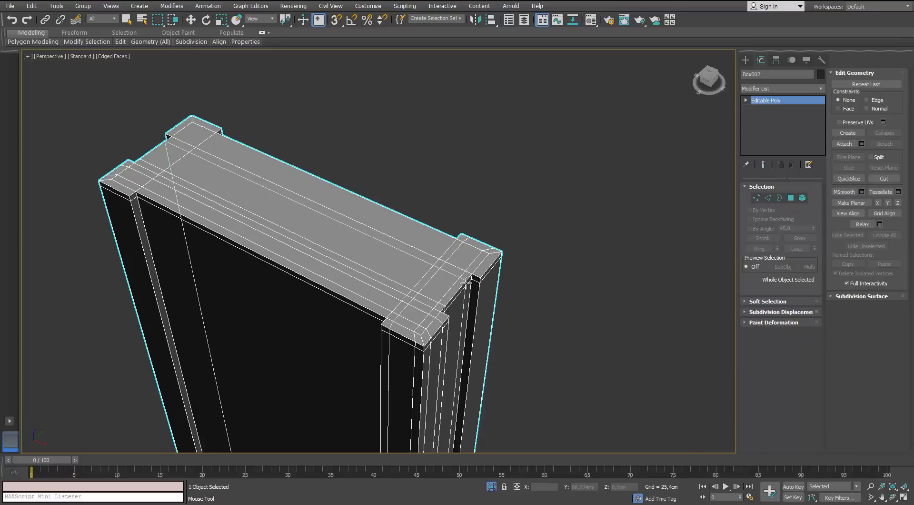
pyautogui.click(468, 279)
pyautogui.click(485, 274)
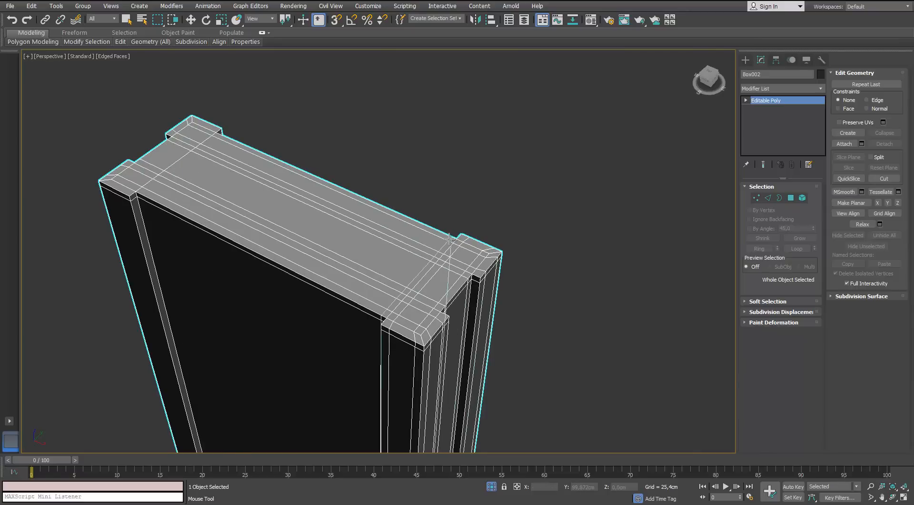
# Add the remaining vertical SwiftLoop support loops along the shaft's other pilaster edges and opposite side recess.
pyautogui.click(142, 195)
pyautogui.keyDown('alt'); pyautogui.moveTo(142, 194); pyautogui.dragTo(245, 313, button='middle'); pyautogui.keyUp('alt')
pyautogui.scroll(3, 252, 238)
pyautogui.scroll(-4, 208, 256)
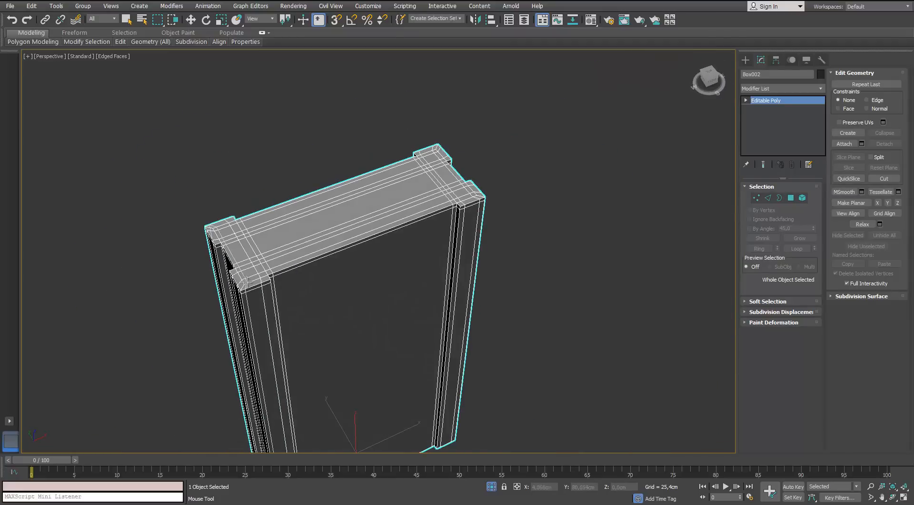
pyautogui.scroll(3, 221, 246)
pyautogui.click(226, 241)
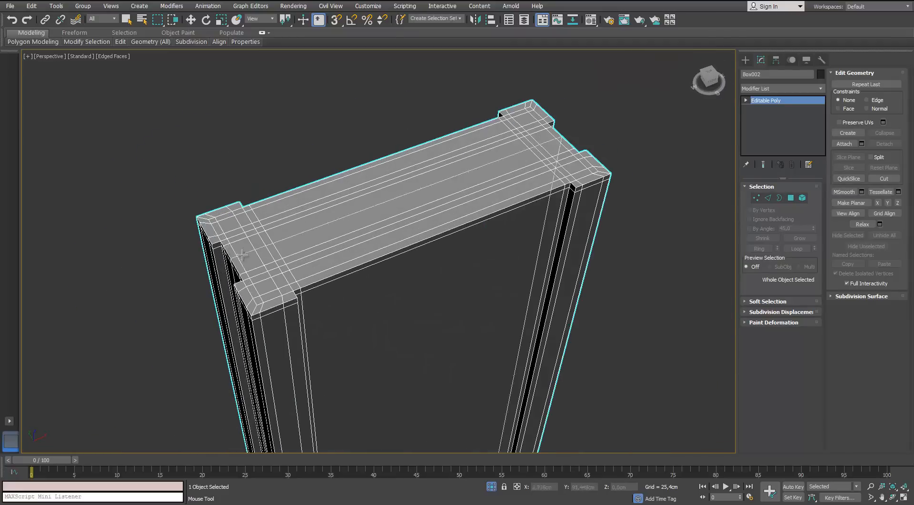
pyautogui.scroll(-7, 229, 243)
pyautogui.keyDown('alt'); pyautogui.moveTo(314, 353); pyautogui.dragTo(270, 280, button='middle'); pyautogui.keyUp('alt')
pyautogui.scroll(6, 307, 295)
pyautogui.press('w')
pyautogui.scroll(5, 439, 224)
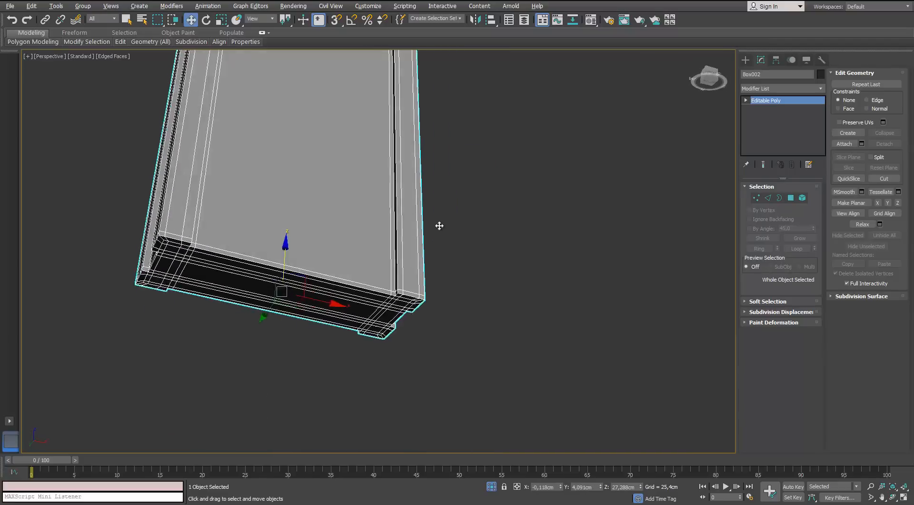
# Connect the edge rings across the narrow step faces beside the shaft's pilasters with two segments and a pinch of 8.
pyautogui.click(768, 197)
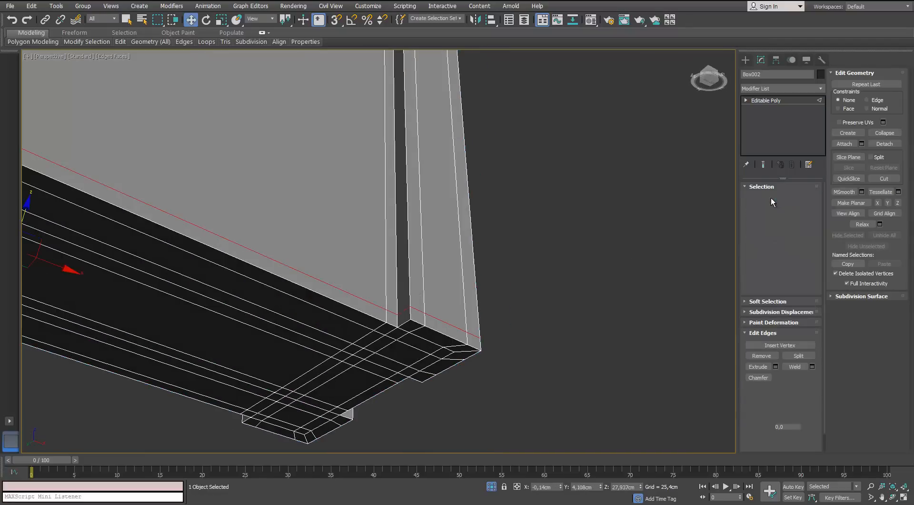
pyautogui.keyDown('alt'); pyautogui.moveTo(267, 257); pyautogui.dragTo(194, 224, button='middle'); pyautogui.keyUp('alt')
pyautogui.scroll(4, 227, 165)
pyautogui.scroll(-3, 228, 165)
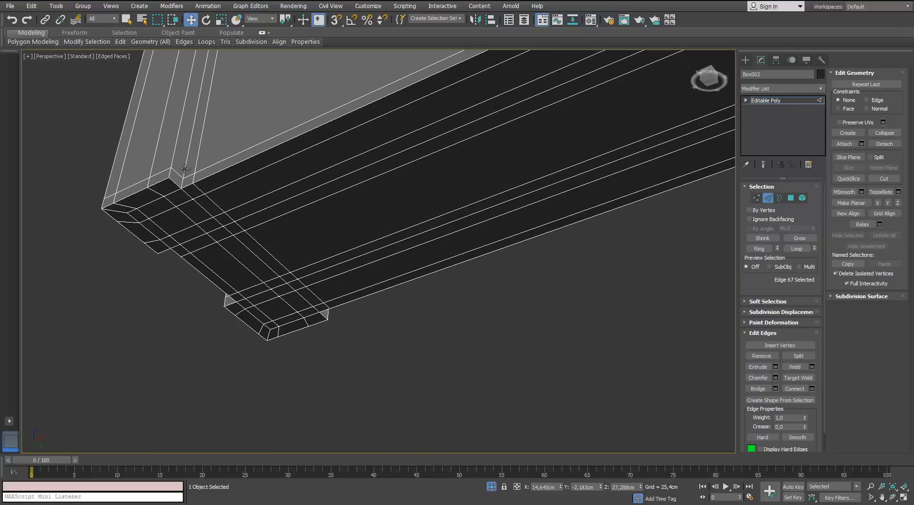
pyautogui.click(175, 181)
pyautogui.keyDown('alt'); pyautogui.moveTo(177, 184); pyautogui.dragTo(219, 191, button='middle'); pyautogui.keyUp('alt')
pyautogui.keyDown('ctrl'); pyautogui.click(403, 343); pyautogui.keyUp('ctrl')
pyautogui.scroll(-5, 415, 334)
pyautogui.moveTo(553, 216); pyautogui.dragTo(494, 235, button='middle')
pyautogui.scroll(3, 494, 234)
pyautogui.keyDown('ctrl'); pyautogui.click(348, 271); pyautogui.keyUp('ctrl')
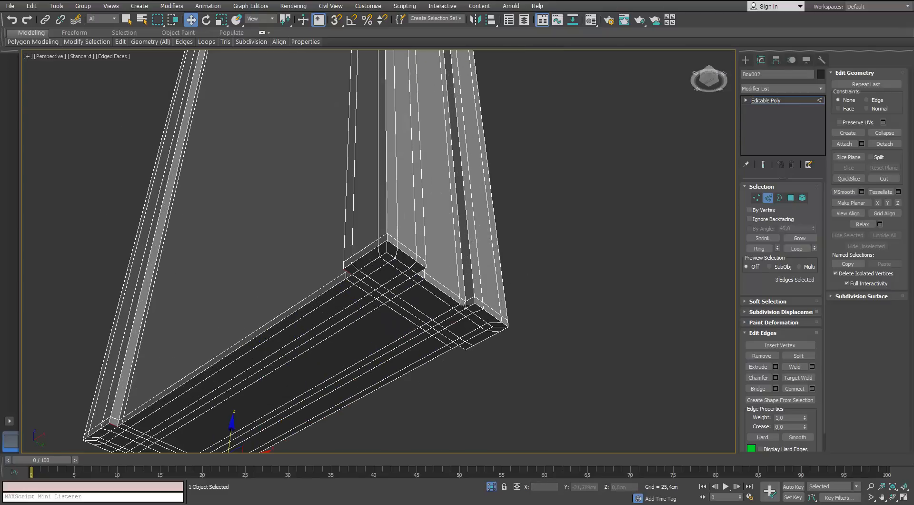
pyautogui.click(760, 251)
pyautogui.keyDown('alt'); pyautogui.moveTo(399, 265); pyautogui.dragTo(486, 210, button='middle'); pyautogui.keyUp('alt')
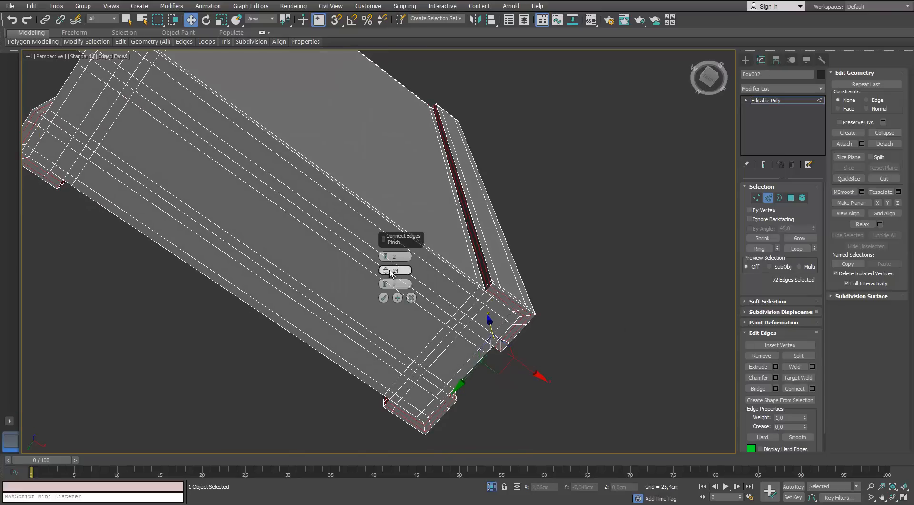
pyautogui.scroll(5, 545, 298)
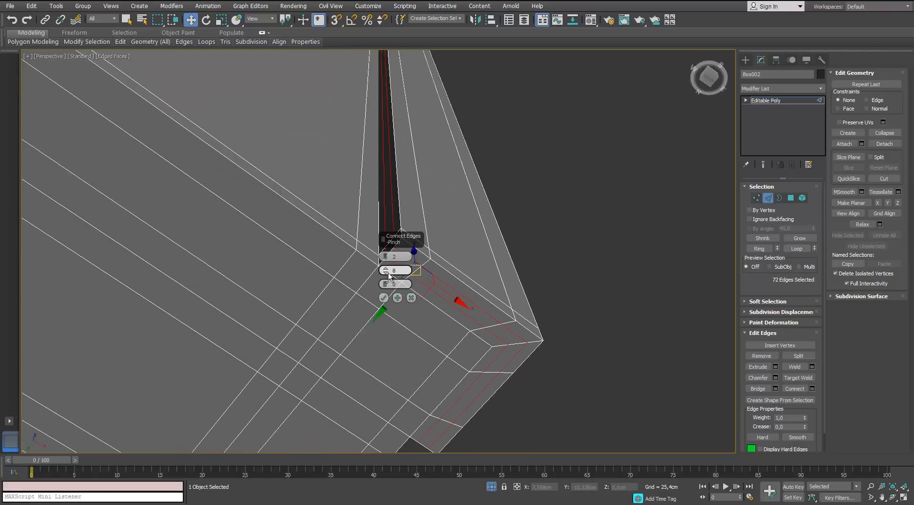
pyautogui.moveTo(392, 236); pyautogui.dragTo(641, 217)
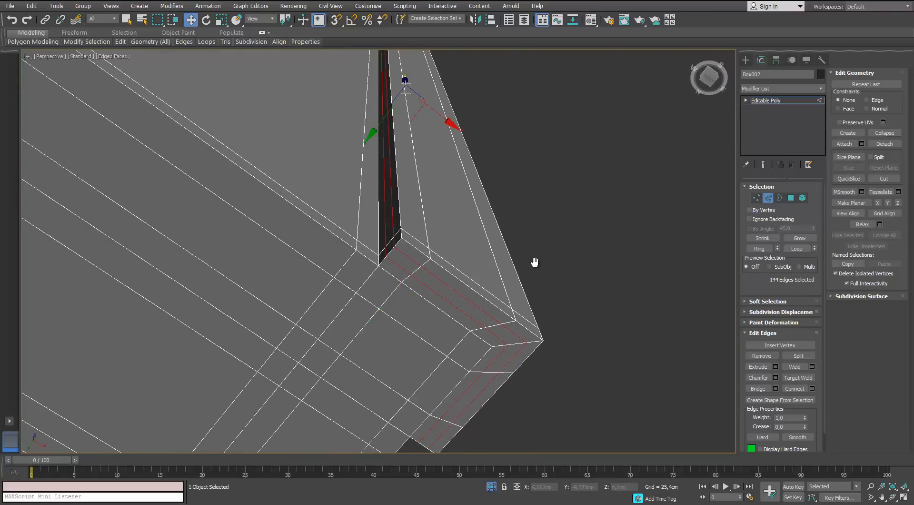
# Apply a TurboSmooth modifier to the shaft and turn off edged faces.
pyautogui.scroll(-5, 535, 262)
pyautogui.click(768, 198)
pyautogui.click(824, 90)
pyautogui.press('t')
pyautogui.press('t')
pyautogui.press('t')
pyautogui.press('Return')
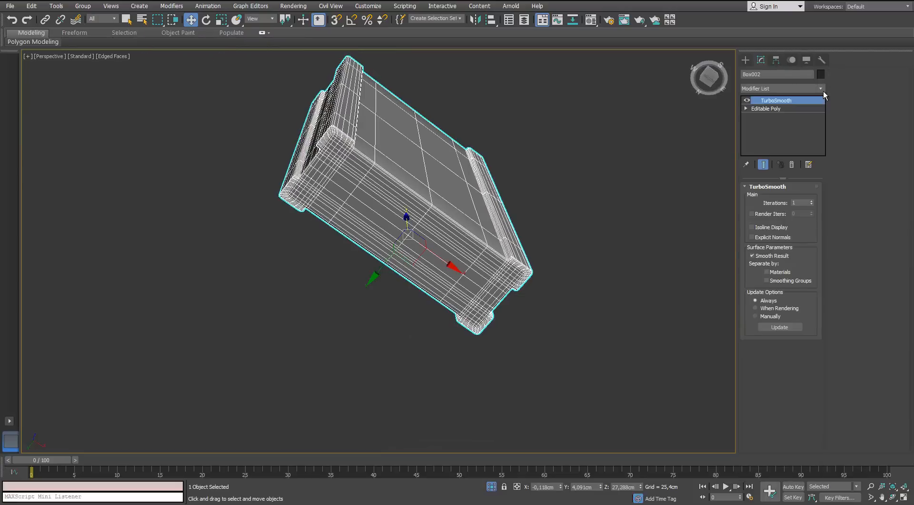
pyautogui.moveTo(353, 181)
pyautogui.keyDown('alt'); pyautogui.mouseDown(button='middle')
pyautogui.moveTo(277, 235)
pyautogui.moveTo(438, 178)
pyautogui.moveTo(516, 112)
pyautogui.mouseUp(button='middle'); pyautogui.keyUp('alt')
pyautogui.press('F4')
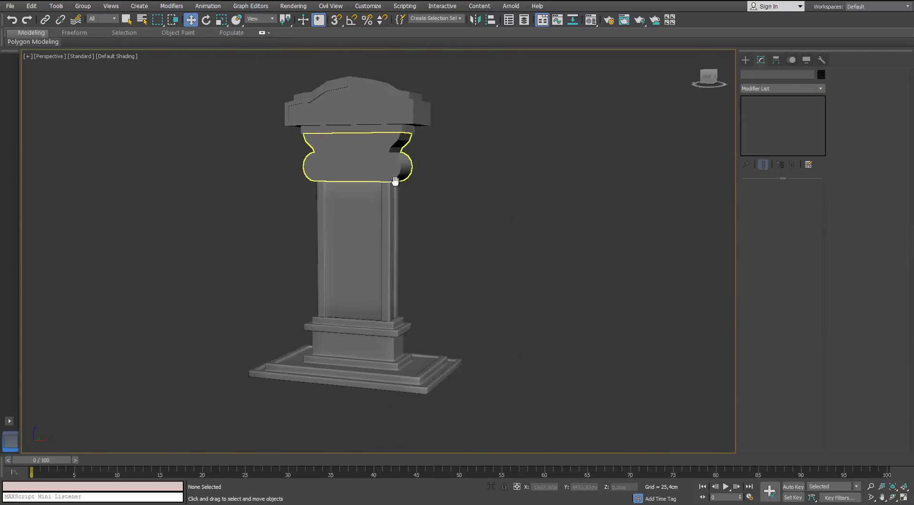
# Select the rounded capital between the shaft and the top cap and show edged faces.
pyautogui.scroll(5, 395, 180)
pyautogui.click(435, 141)
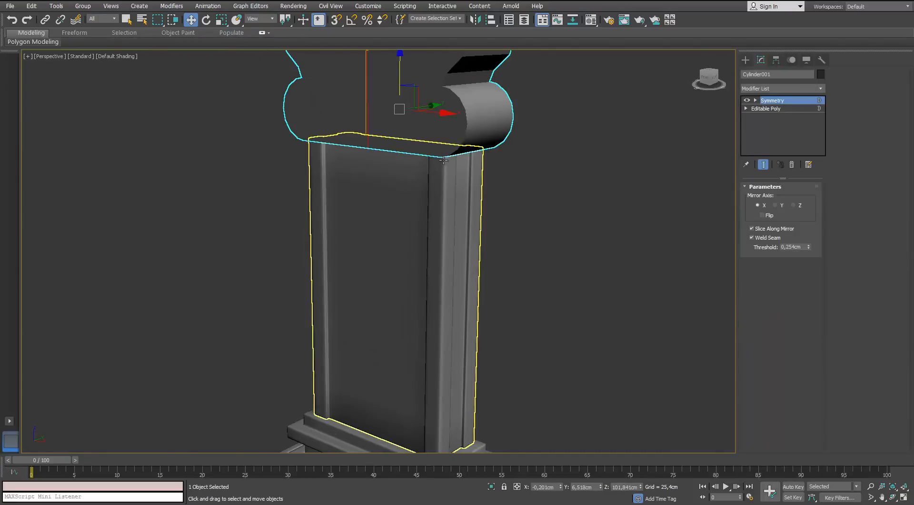
pyautogui.press('F4')
pyautogui.moveTo(479, 214); pyautogui.dragTo(480, 245, button='middle')
pyautogui.keyDown('alt'); pyautogui.moveTo(480, 245); pyautogui.dragTo(449, 218, button='middle'); pyautogui.keyUp('alt')
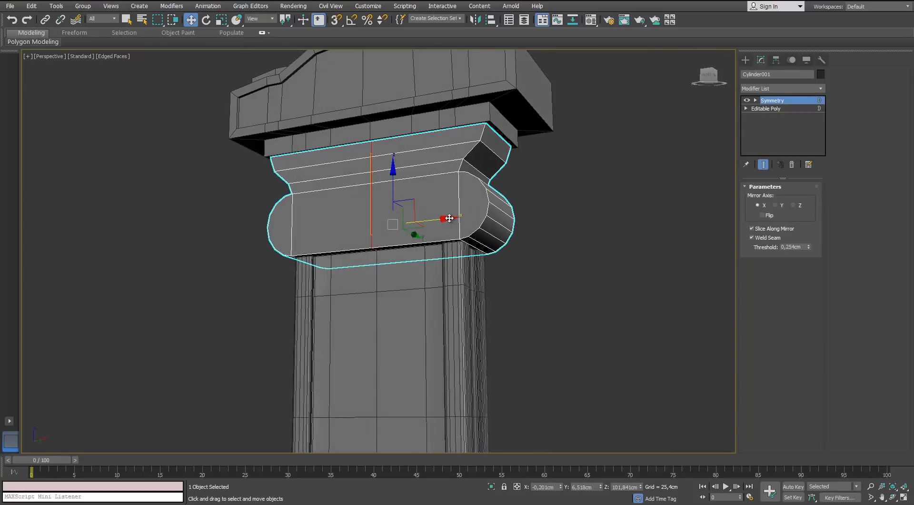
pyautogui.scroll(2, 438, 205)
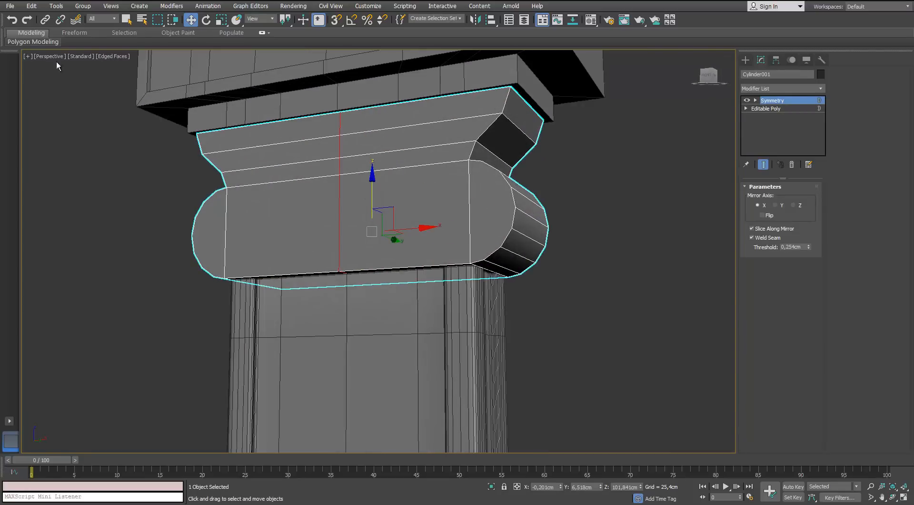
# Enter edge editing on the capital's base Editable Poly and ring-select the two vertical edges of its lower front face.
pyautogui.click(123, 32)
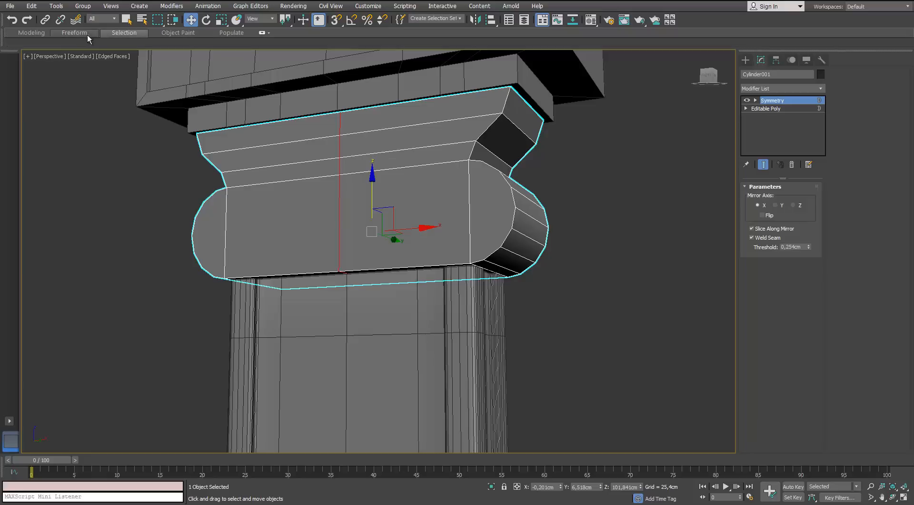
pyautogui.click(773, 109)
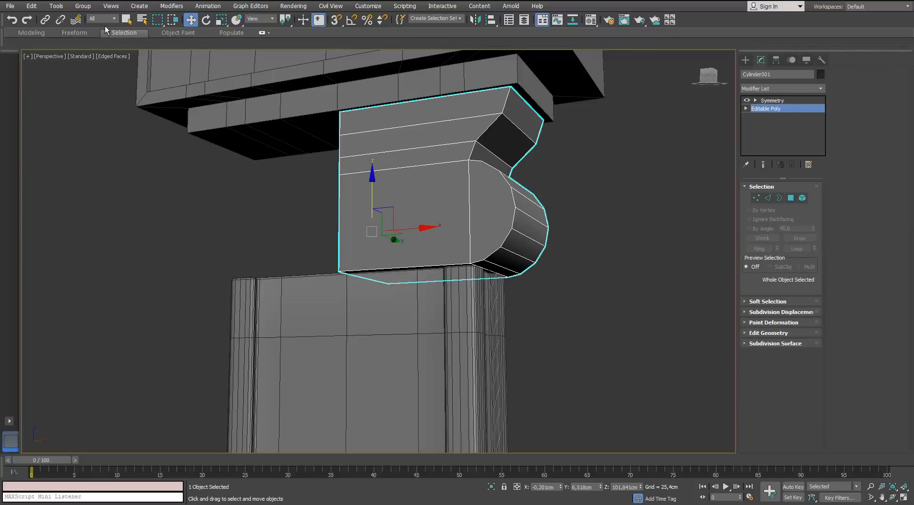
pyautogui.click(768, 197)
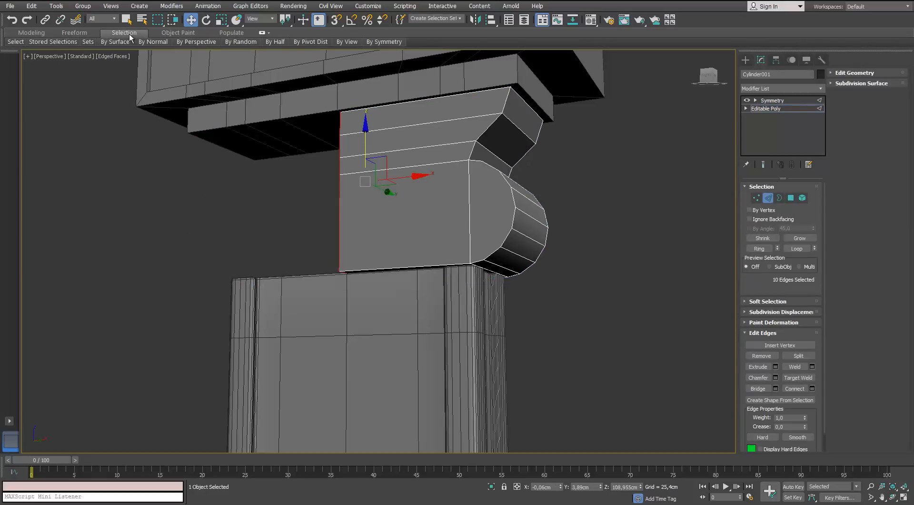
pyautogui.click(541, 192)
pyautogui.moveTo(481, 183)
pyautogui.keyDown('alt'); pyautogui.mouseDown(button='middle')
pyautogui.moveTo(541, 192)
pyautogui.moveTo(486, 186)
pyautogui.mouseUp(button='middle'); pyautogui.keyUp('alt')
pyautogui.click(31, 33)
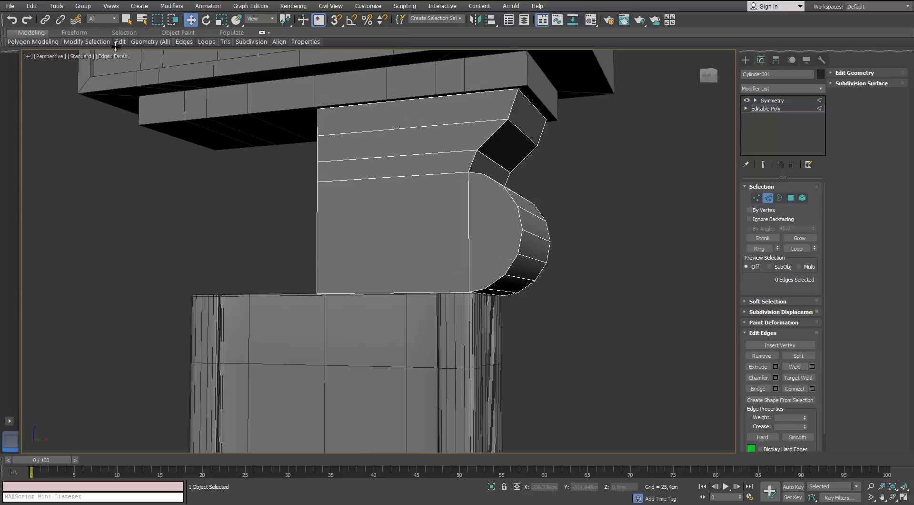
pyautogui.moveTo(150, 41)
pyautogui.click(202, 65)
pyautogui.keyDown('alt'); pyautogui.moveTo(445, 224); pyautogui.dragTo(460, 273, button='middle'); pyautogui.keyUp('alt')
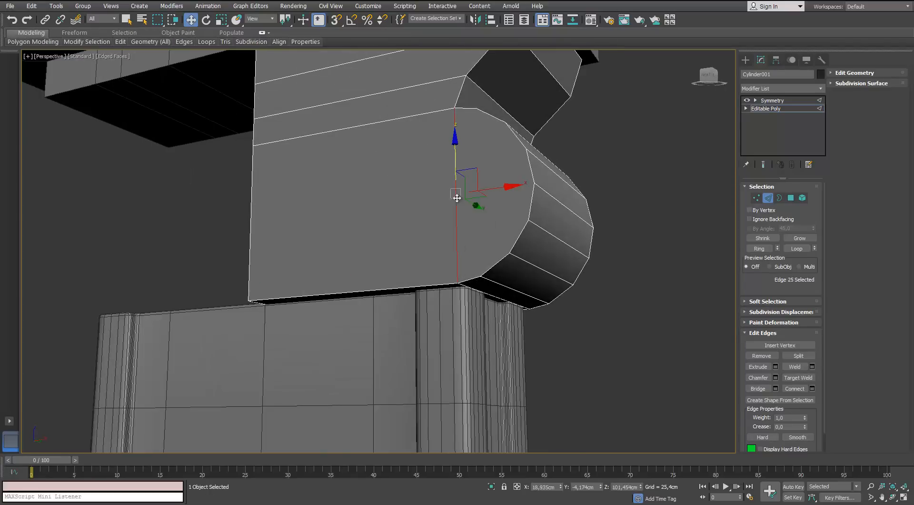
pyautogui.hotkey('alt', 'r')
pyautogui.keyDown('alt'); pyautogui.moveTo(457, 198); pyautogui.dragTo(447, 203, button='middle'); pyautogui.keyUp('alt')
# Try connecting the two vertical edges of the capital's lower front face with four segments.
pyautogui.click(812, 388)
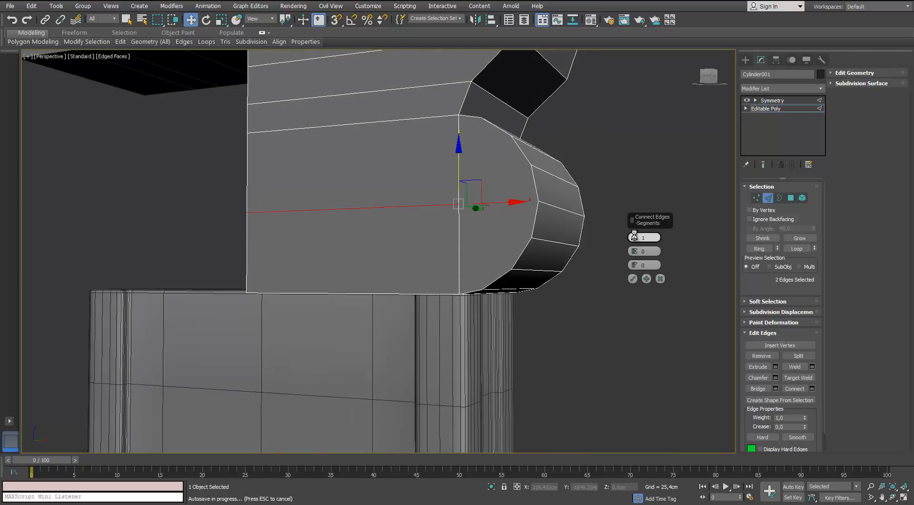
pyautogui.keyDown('alt'); pyautogui.moveTo(516, 201); pyautogui.dragTo(517, 159, button='middle'); pyautogui.keyUp('alt')
pyautogui.keyDown('alt'); pyautogui.moveTo(528, 214); pyautogui.dragTo(594, 255, button='middle'); pyautogui.keyUp('alt')
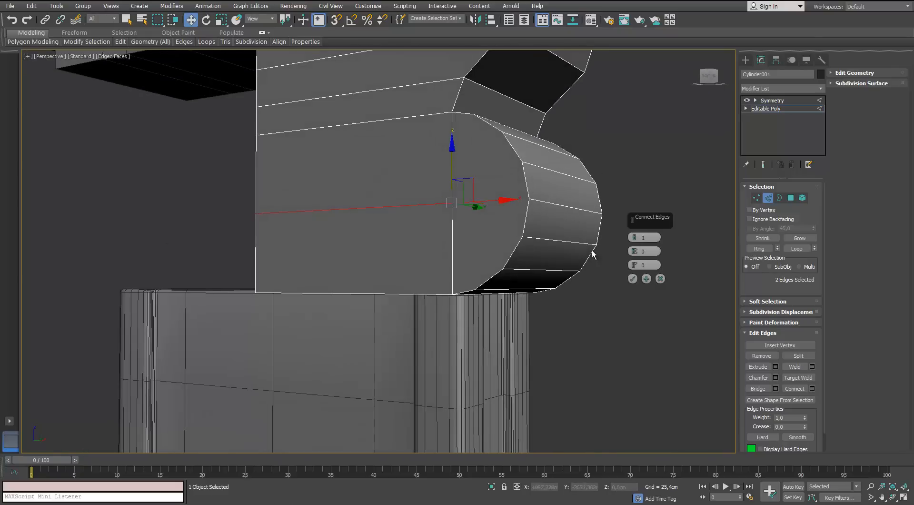
pyautogui.click(633, 279)
pyautogui.press('1')
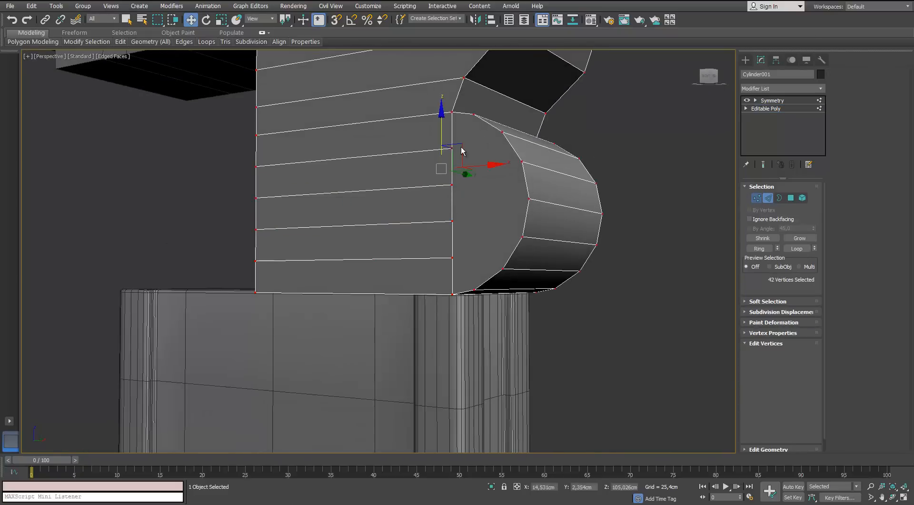
pyautogui.moveTo(520, 162)
pyautogui.keyDown('alt'); pyautogui.mouseDown(button='middle')
pyautogui.moveTo(538, 174)
pyautogui.moveTo(528, 173)
pyautogui.moveTo(532, 166)
pyautogui.mouseUp(button='middle'); pyautogui.keyUp('alt')
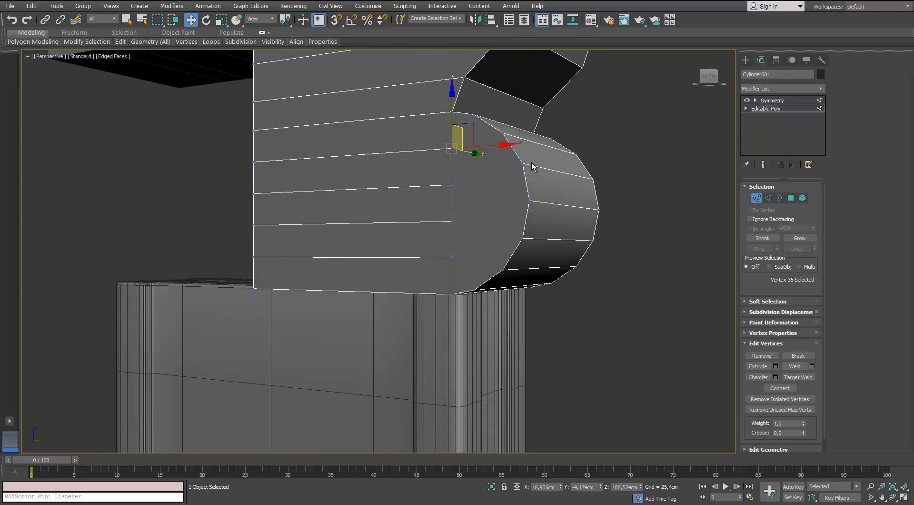
pyautogui.hotkey('ctrl', 'z')
pyautogui.hotkey('ctrl', 'z')
# Connect the two vertical edges of the capital's lower front face with three segments.
pyautogui.click(768, 199)
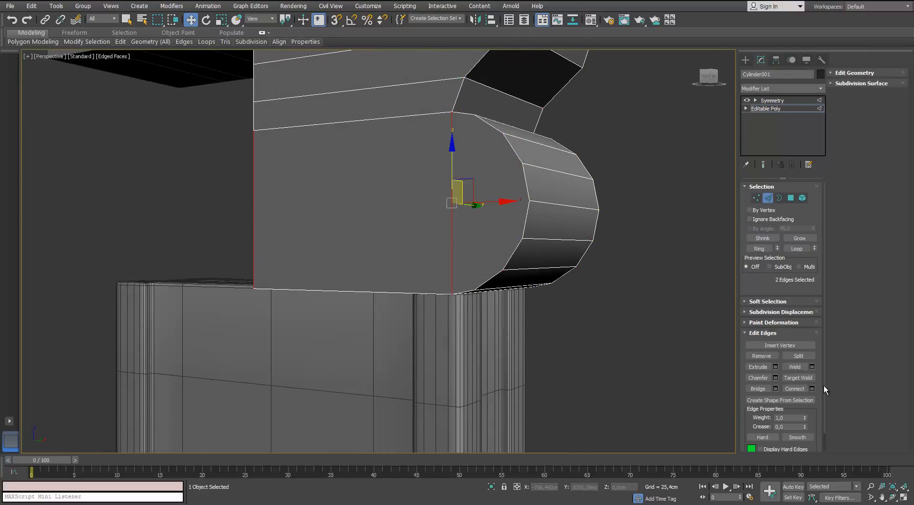
pyautogui.click(812, 388)
pyautogui.click(633, 240)
pyautogui.click(632, 278)
pyautogui.click(684, 261)
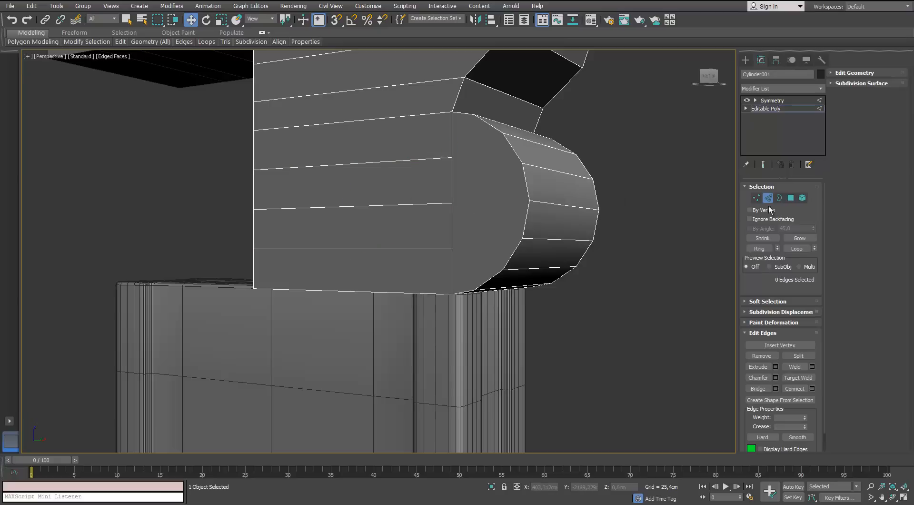
# Connect the ends of the three new front edges to the matching vertices on the capital's rounded side.
pyautogui.click(756, 198)
pyautogui.click(452, 157)
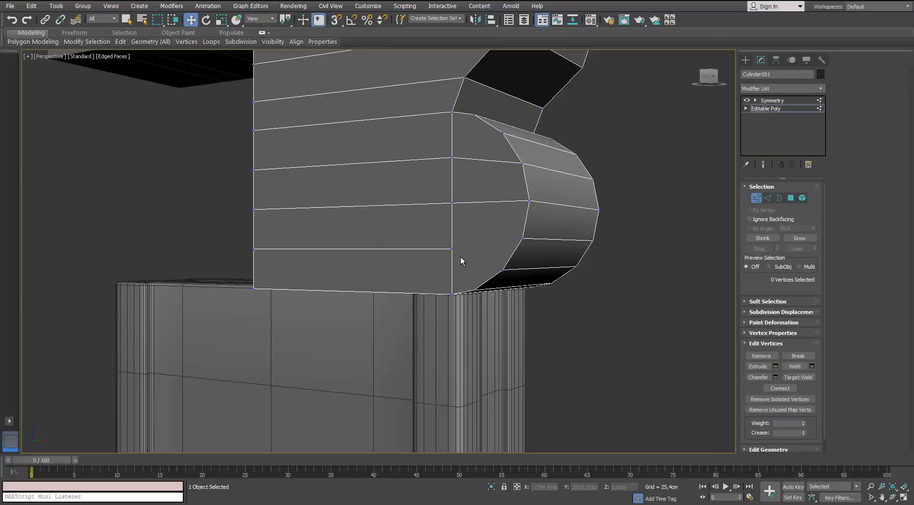
pyautogui.click(781, 389)
# Connect the two vertical edges of the capital's lower back face with three segments.
pyautogui.keyDown('alt'); pyautogui.moveTo(578, 302); pyautogui.dragTo(416, 229, button='middle'); pyautogui.keyUp('alt')
pyautogui.click(768, 198)
pyautogui.click(435, 219)
pyautogui.hotkey('alt', 'r')
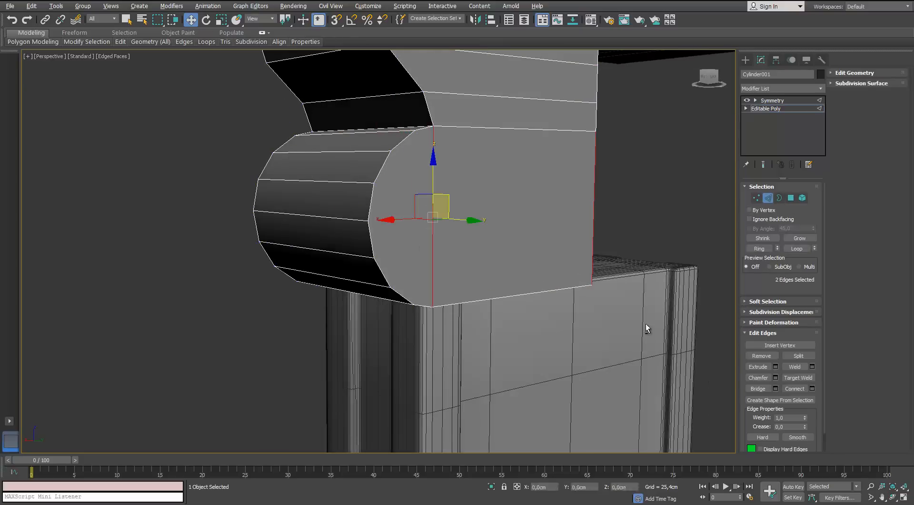
pyautogui.click(812, 389)
pyautogui.click(633, 279)
pyautogui.click(608, 182)
pyautogui.keyDown('alt'); pyautogui.moveTo(607, 182); pyautogui.dragTo(587, 183, button='middle'); pyautogui.keyUp('alt')
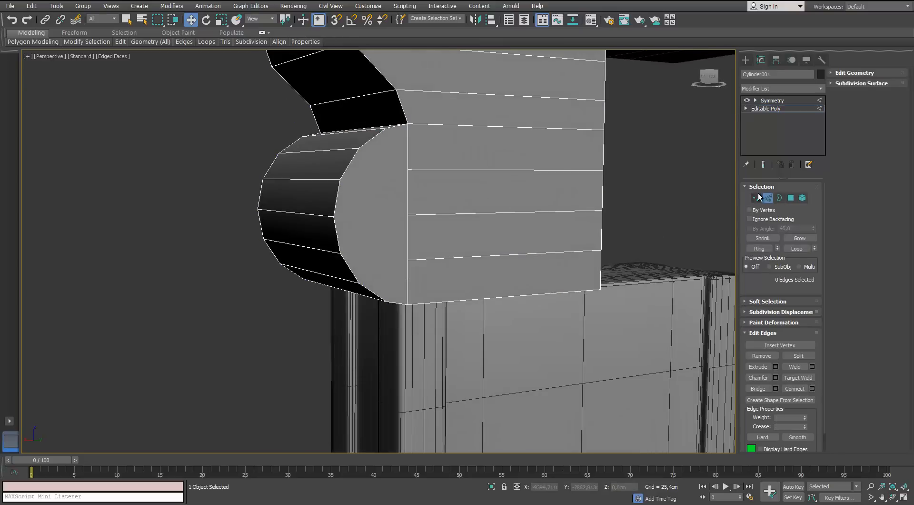
# Connect the three new vertices on the back face to the matching vertices on the capital's rounded side.
pyautogui.click(757, 198)
pyautogui.click(337, 180)
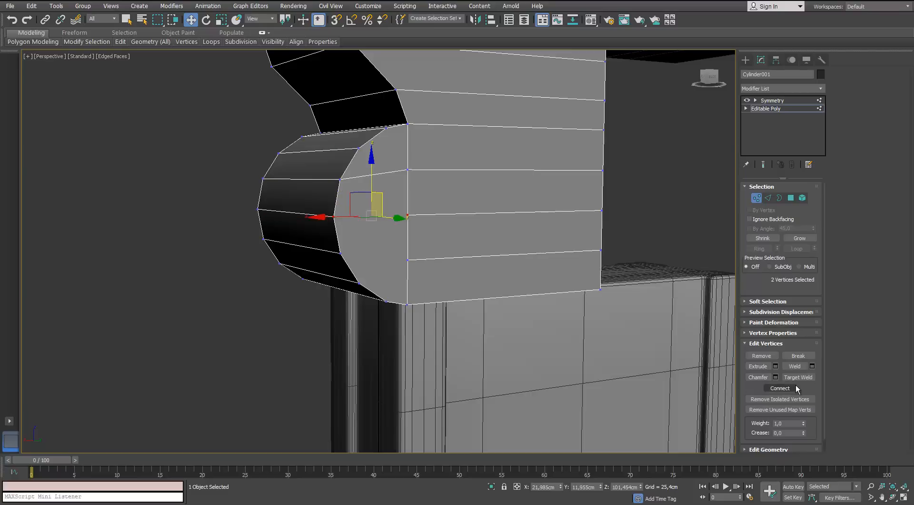
pyautogui.click(339, 253)
pyautogui.click(755, 361)
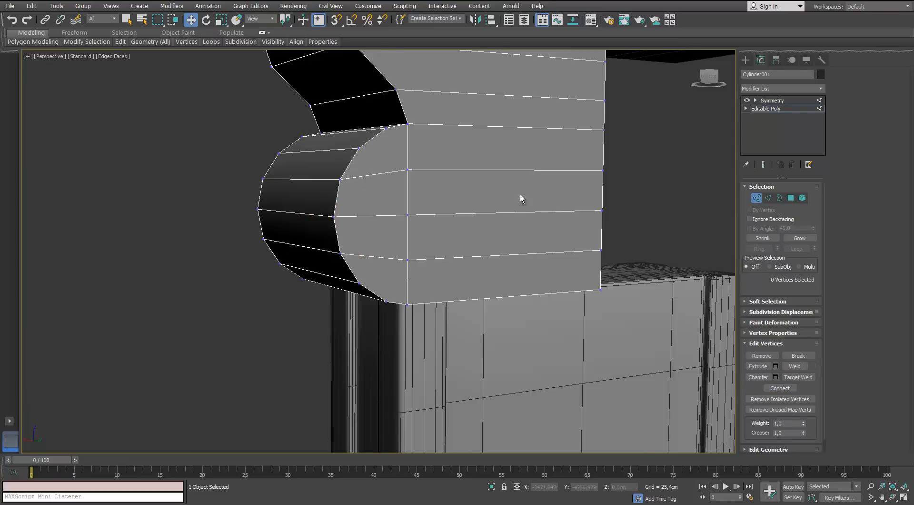
# Add SwiftLoop support loops beside the capital's vertical corner edges and along its curved side profile.
pyautogui.keyDown('alt'); pyautogui.moveTo(521, 195); pyautogui.dragTo(733, 210, button='middle'); pyautogui.keyUp('alt')
pyautogui.press('2')
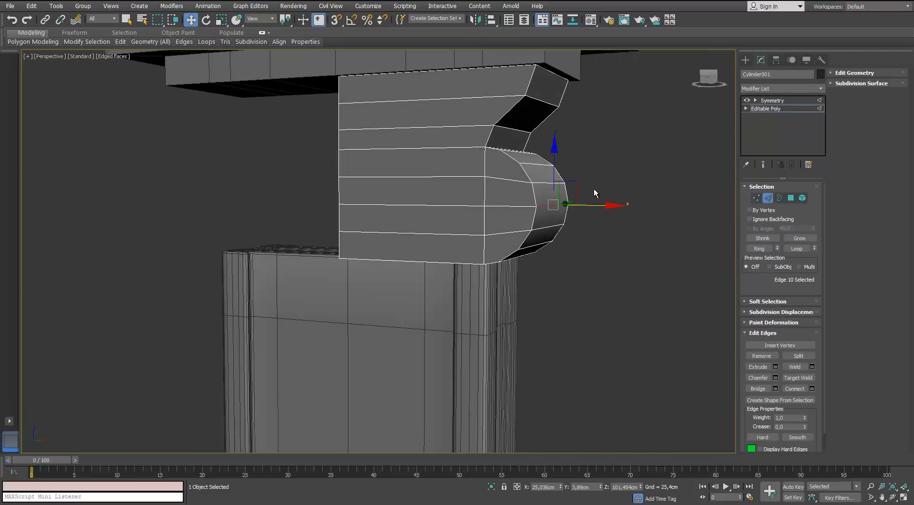
pyautogui.keyDown('alt'); pyautogui.moveTo(594, 188); pyautogui.dragTo(508, 176, button='middle'); pyautogui.keyUp('alt')
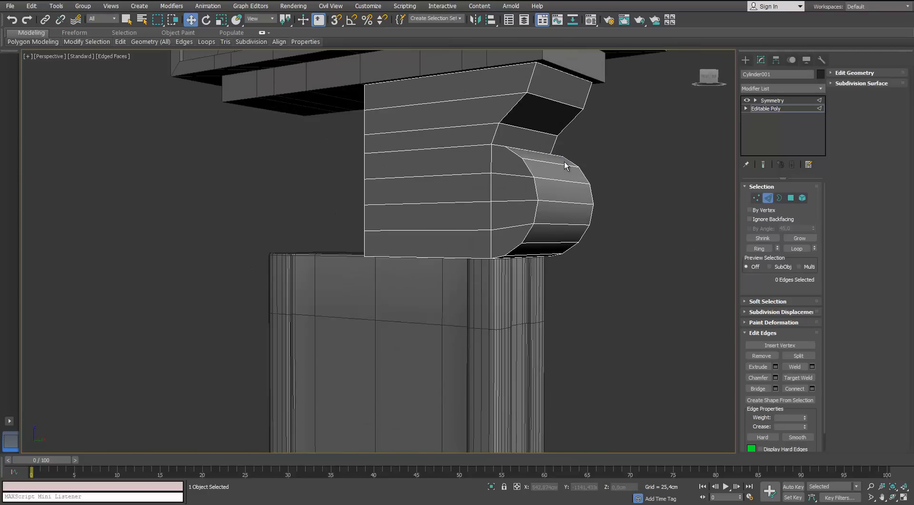
pyautogui.scroll(2, 565, 163)
pyautogui.click(120, 41)
pyautogui.click(201, 65)
pyautogui.scroll(2, 388, 190)
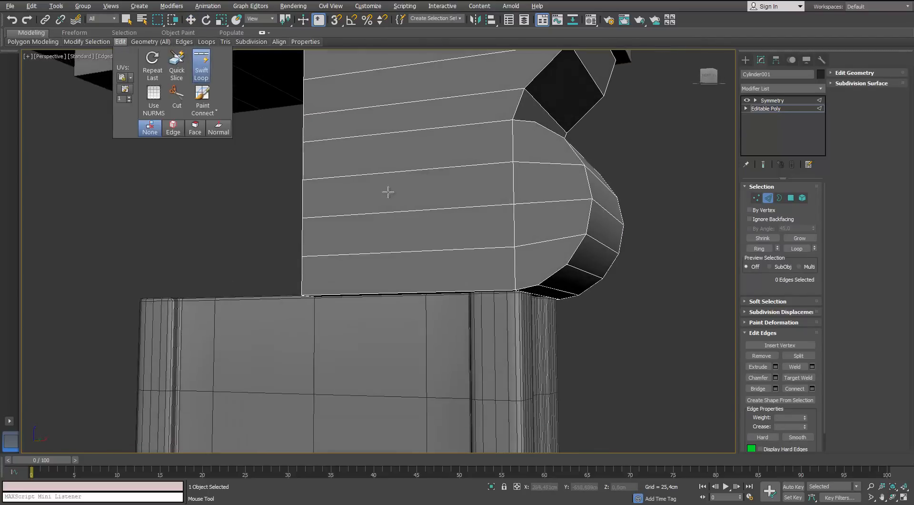
pyautogui.click(508, 243)
pyautogui.keyDown('alt'); pyautogui.moveTo(526, 155); pyautogui.dragTo(532, 176, button='middle'); pyautogui.keyUp('alt')
pyautogui.click(493, 178)
pyautogui.click(647, 191)
# Add a horizontal SwiftLoop support loop just below the capital's top edge.
pyautogui.keyDown('alt'); pyautogui.moveTo(647, 192); pyautogui.dragTo(515, 155, button='middle'); pyautogui.keyUp('alt')
pyautogui.scroll(2, 548, 152)
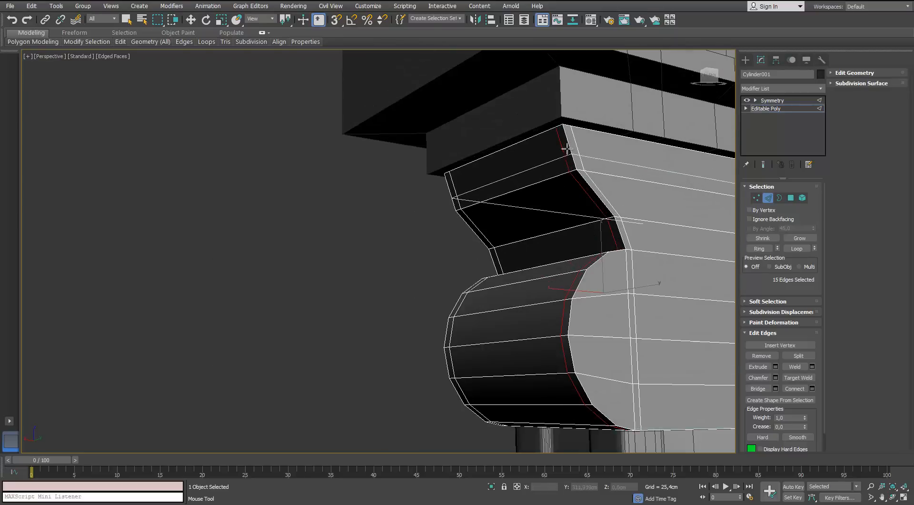
pyautogui.click(567, 136)
pyautogui.moveTo(607, 324); pyautogui.dragTo(496, 179, button='middle')
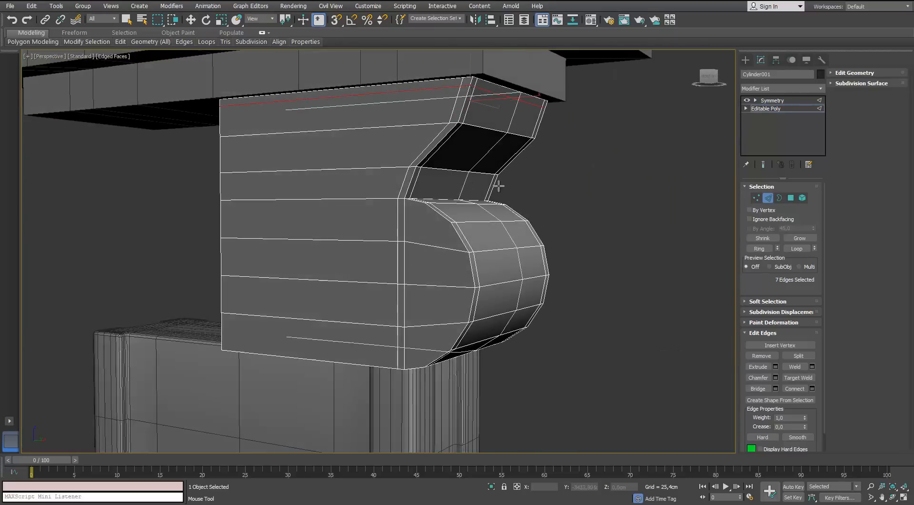
# Select the 12 polygons of the flat, round-ended lower face on the capital and inset them slightly to form a thin border.
pyautogui.scroll(2, 407, 213)
pyautogui.keyDown('alt'); pyautogui.moveTo(411, 213); pyautogui.dragTo(439, 224, button='middle'); pyautogui.keyUp('alt')
pyautogui.click(757, 198)
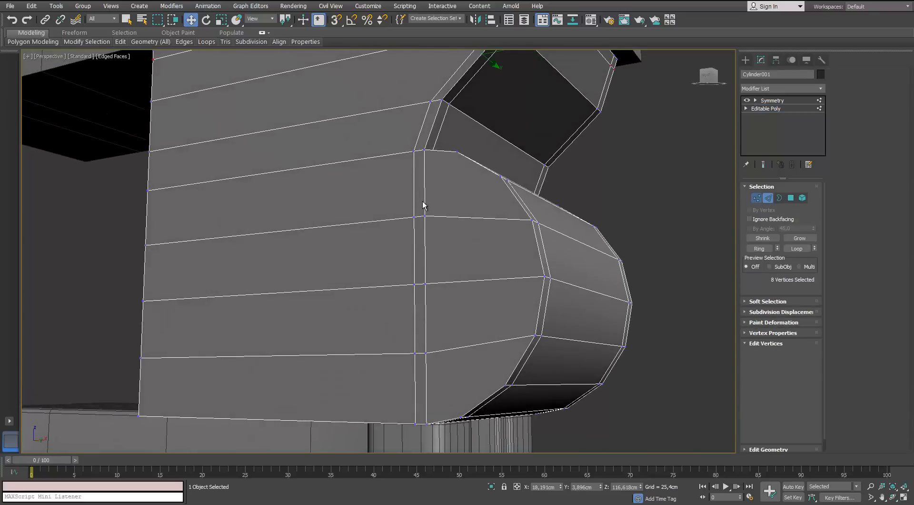
pyautogui.click(791, 198)
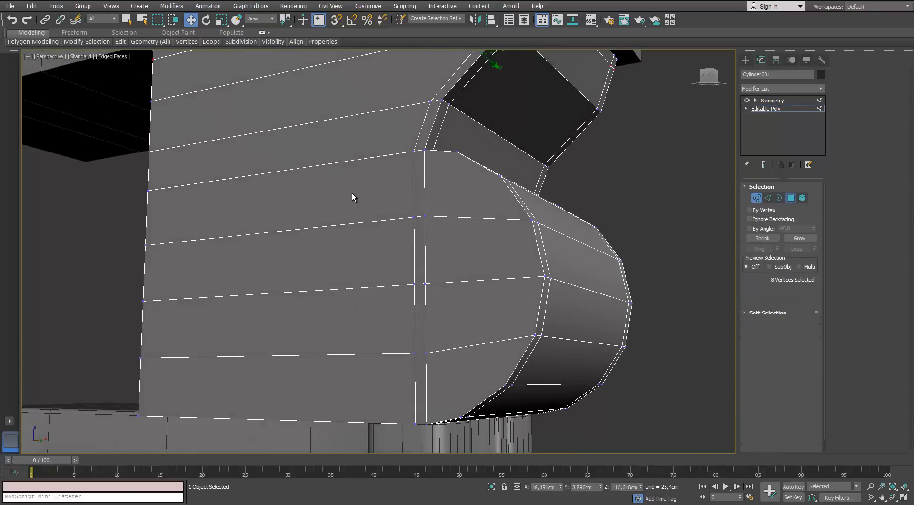
pyautogui.keyDown('ctrl'); pyautogui.click(363, 393); pyautogui.keyUp('ctrl')
pyautogui.keyDown('ctrl'); pyautogui.click(421, 388); pyautogui.keyUp('ctrl')
pyautogui.keyDown('ctrl'); pyautogui.click(448, 383); pyautogui.keyUp('ctrl')
pyautogui.keyDown('ctrl'); pyautogui.click(421, 323); pyautogui.keyUp('ctrl')
pyautogui.keyDown('ctrl'); pyautogui.click(437, 316); pyautogui.keyUp('ctrl')
pyautogui.click(813, 366)
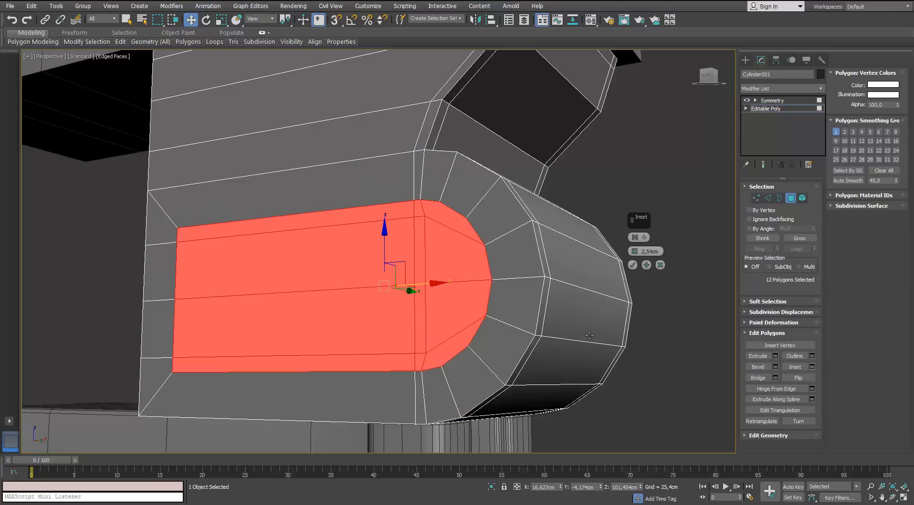
pyautogui.moveTo(633, 257); pyautogui.dragTo(632, 255)
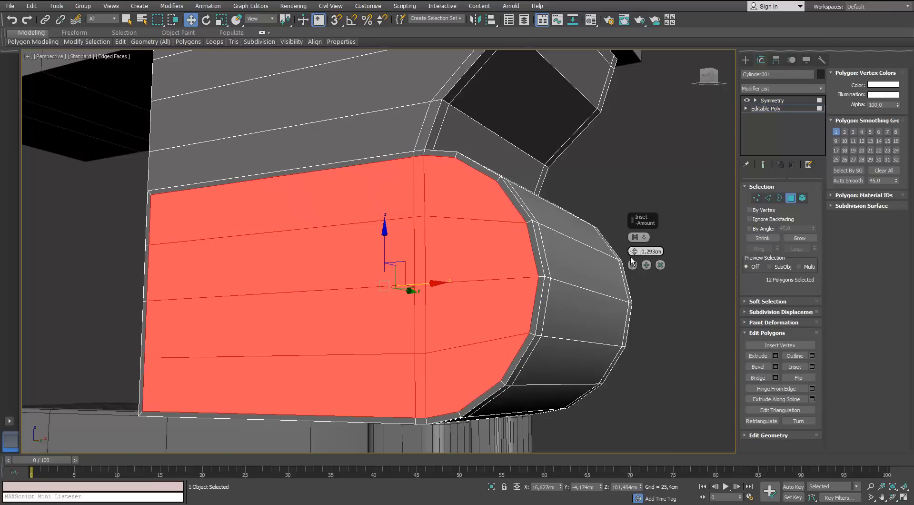
pyautogui.click(634, 250)
pyautogui.click(635, 250)
pyautogui.click(635, 250)
pyautogui.click(633, 265)
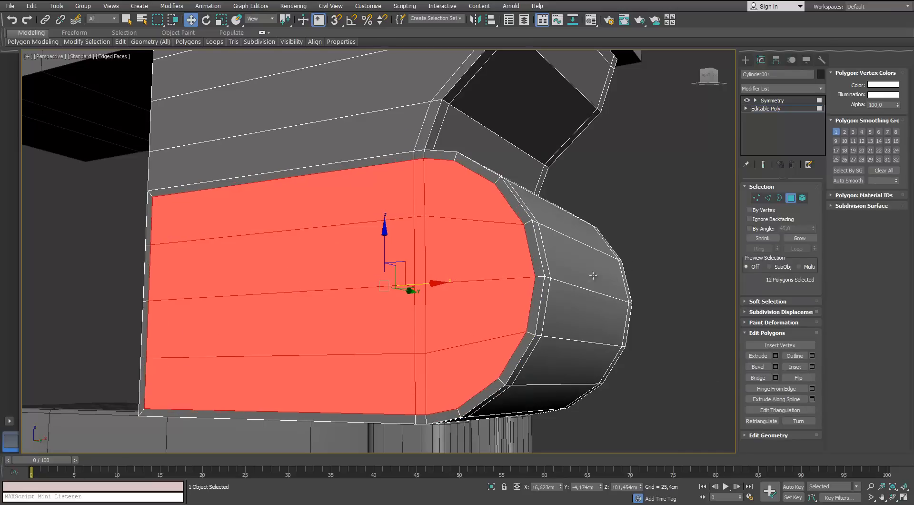
# Inset the matching polygons of the round-ended lower face on the capital's opposite side by the same small amount.
pyautogui.click(677, 232)
pyautogui.keyDown('alt'); pyautogui.moveTo(673, 227); pyautogui.dragTo(520, 224, button='middle'); pyautogui.keyUp('alt')
pyautogui.click(521, 223)
pyautogui.keyDown('ctrl'); pyautogui.click(338, 192); pyautogui.keyUp('ctrl')
pyautogui.keyDown('ctrl'); pyautogui.click(336, 250); pyautogui.keyUp('ctrl')
pyautogui.keyDown('ctrl'); pyautogui.click(343, 310); pyautogui.keyUp('ctrl')
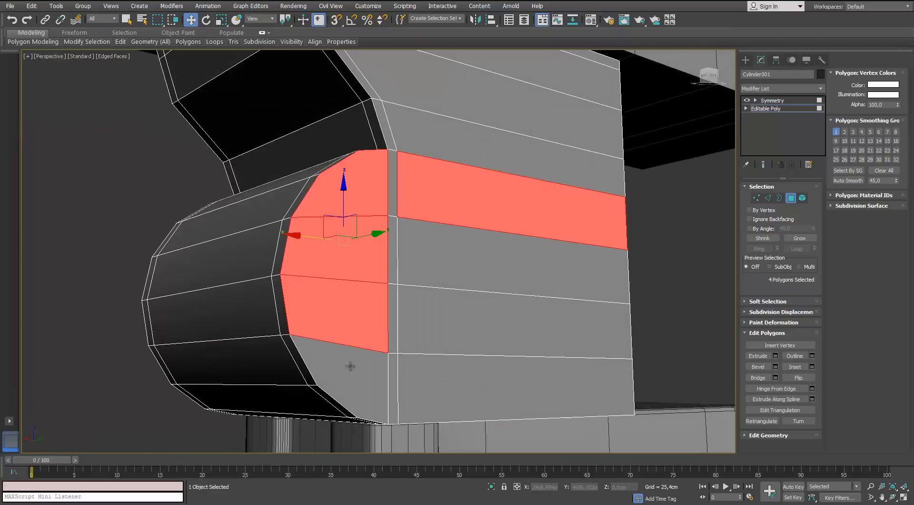
pyautogui.keyDown('ctrl'); pyautogui.click(350, 366); pyautogui.keyUp('ctrl')
pyautogui.keyDown('ctrl'); pyautogui.doubleClick(429, 372); pyautogui.keyUp('ctrl')
pyautogui.keyDown('ctrl'); pyautogui.click(394, 377); pyautogui.keyUp('ctrl')
pyautogui.keyDown('ctrl'); pyautogui.click(394, 333); pyautogui.keyUp('ctrl')
pyautogui.keyDown('ctrl'); pyautogui.click(393, 255); pyautogui.keyUp('ctrl')
pyautogui.keyDown('ctrl'); pyautogui.click(393, 200); pyautogui.keyUp('ctrl')
pyautogui.keyDown('ctrl'); pyautogui.click(421, 253); pyautogui.keyUp('ctrl')
pyautogui.keyDown('ctrl'); pyautogui.click(424, 326); pyautogui.keyUp('ctrl')
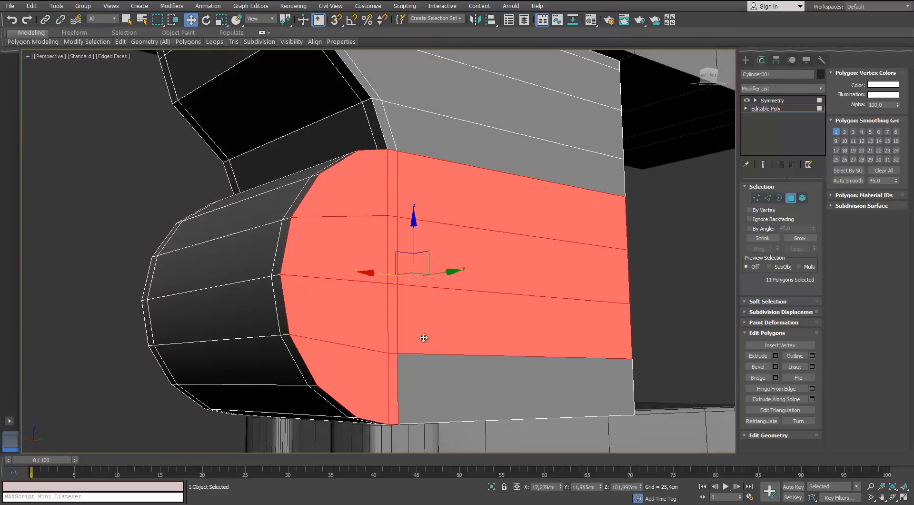
pyautogui.keyDown('ctrl'); pyautogui.click(472, 386); pyautogui.keyUp('ctrl')
pyautogui.click(813, 367)
# Delete the narrow border polygons that the insets left along the capital's open symmetry seam.
pyautogui.keyDown('alt'); pyautogui.moveTo(583, 269); pyautogui.dragTo(573, 235, button='middle'); pyautogui.keyUp('alt')
pyautogui.moveTo(580, 355); pyautogui.dragTo(580, 350)
pyautogui.keyDown('alt'); pyautogui.moveTo(580, 350); pyautogui.dragTo(401, 216, button='middle'); pyautogui.keyUp('alt')
pyautogui.scroll(2, 476, 276)
pyautogui.moveTo(436, 383); pyautogui.dragTo(436, 382)
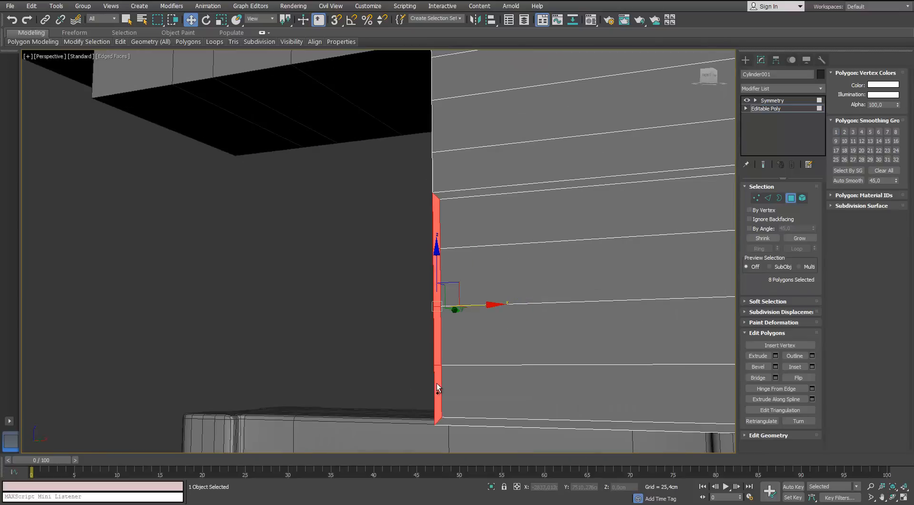
pyautogui.press('Delete')
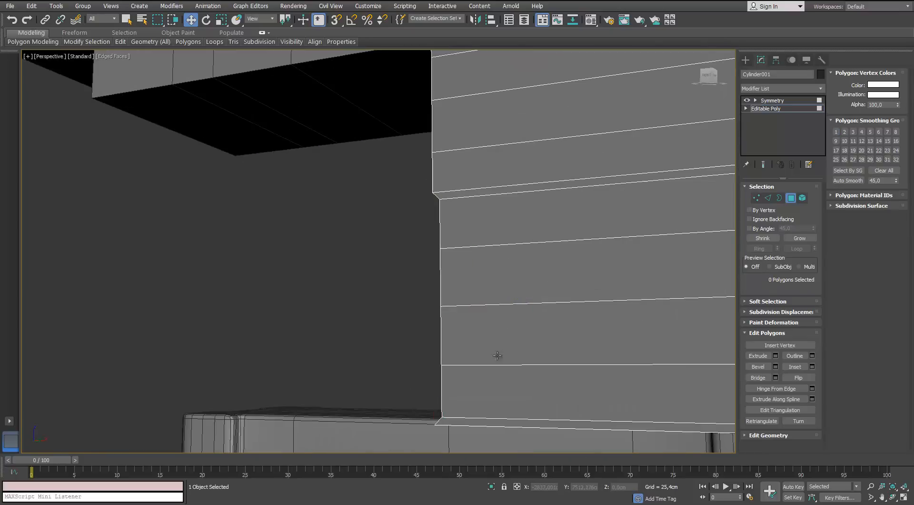
# Make the capital's 26 seam vertices planar along X and return to the Symmetry modifier.
pyautogui.click(756, 198)
pyautogui.scroll(-3, 453, 222)
pyautogui.moveTo(506, 478); pyautogui.dragTo(506, 478)
pyautogui.keyDown('alt'); pyautogui.moveTo(705, 267); pyautogui.dragTo(733, 284, button='middle'); pyautogui.keyUp('alt')
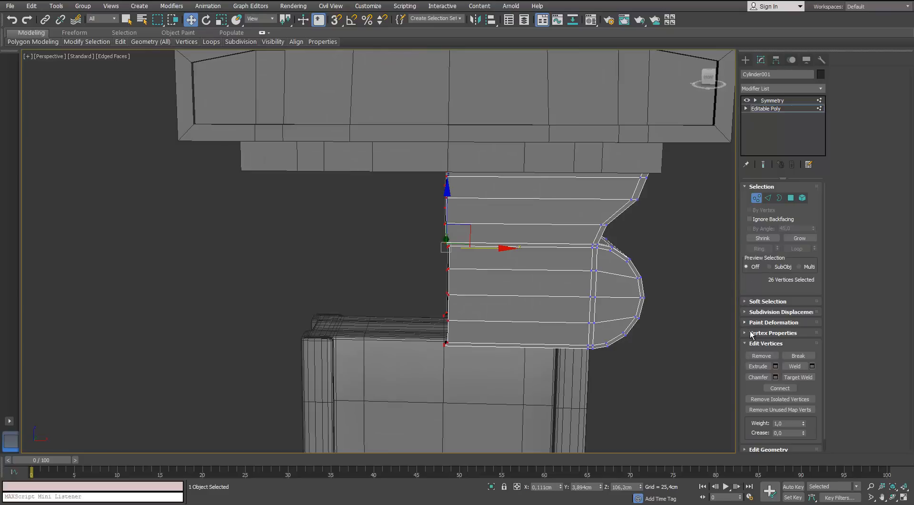
pyautogui.scroll(1, 641, 344)
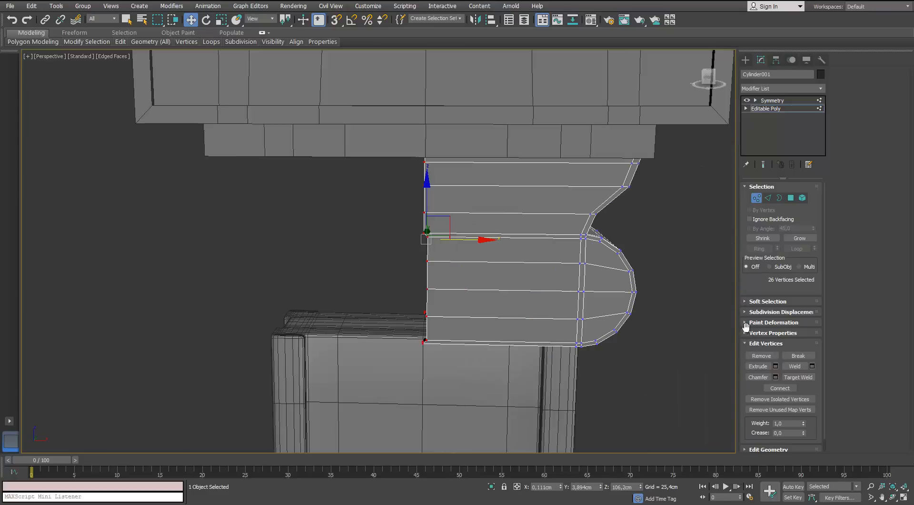
pyautogui.scroll(-1, 743, 309)
pyautogui.click(757, 437)
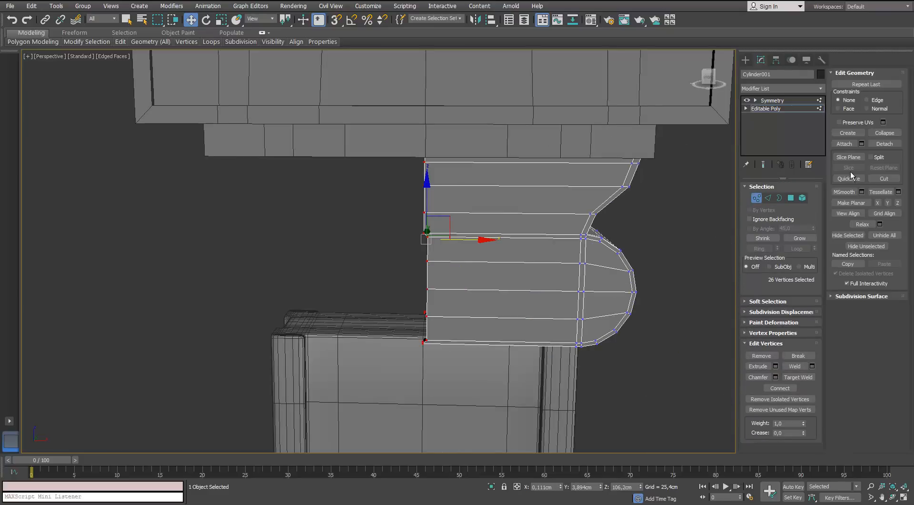
pyautogui.keyDown('alt'); pyautogui.moveTo(451, 214); pyautogui.dragTo(455, 212, button='middle'); pyautogui.keyUp('alt')
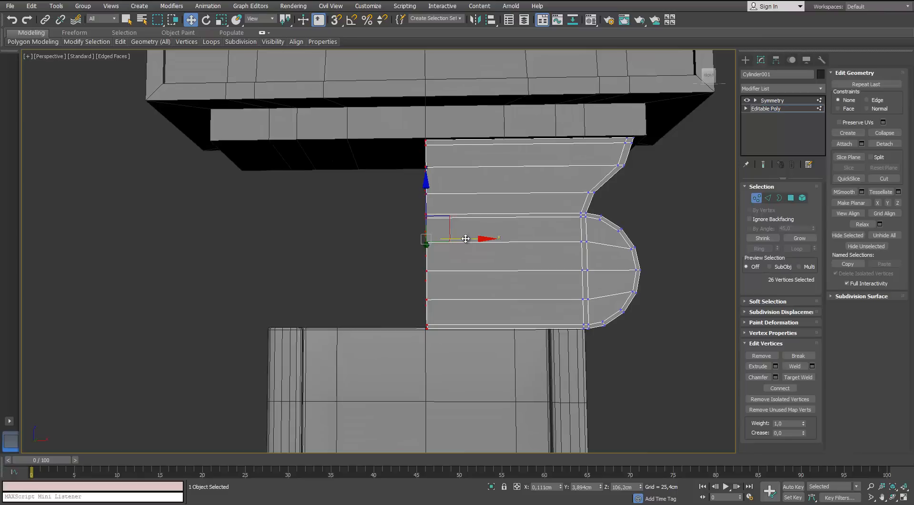
pyautogui.click(758, 198)
pyautogui.click(776, 101)
pyautogui.keyDown('alt'); pyautogui.moveTo(735, 143); pyautogui.dragTo(726, 157, button='middle'); pyautogui.keyUp('alt')
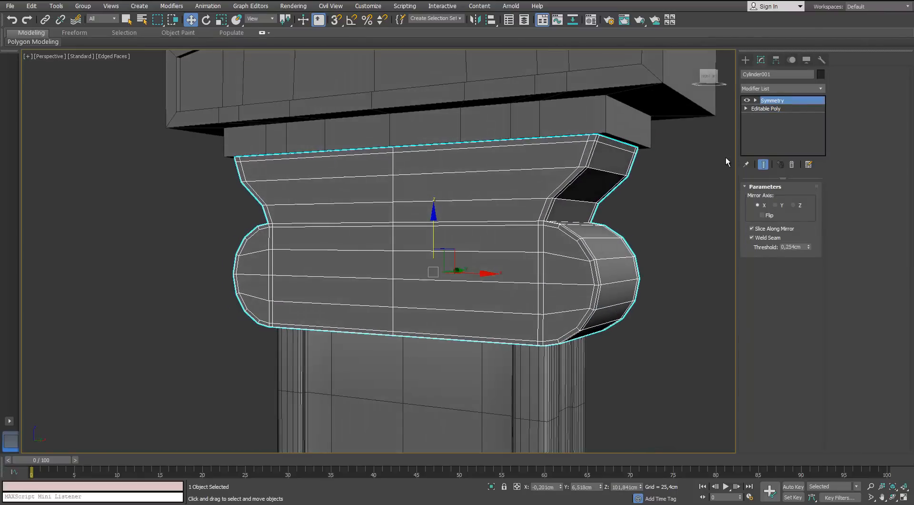
# Add a SwiftLoop support loop around the capital just above the notch where the neck meets the roll.
pyautogui.rightClick(558, 180)
pyautogui.keyDown('alt'); pyautogui.moveTo(558, 181); pyautogui.dragTo(729, 168, button='middle'); pyautogui.keyUp('alt')
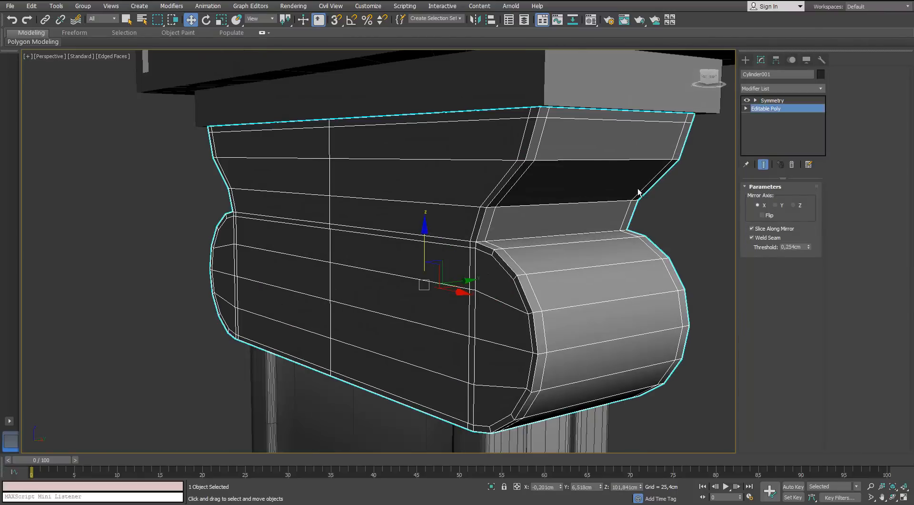
pyautogui.moveTo(120, 42)
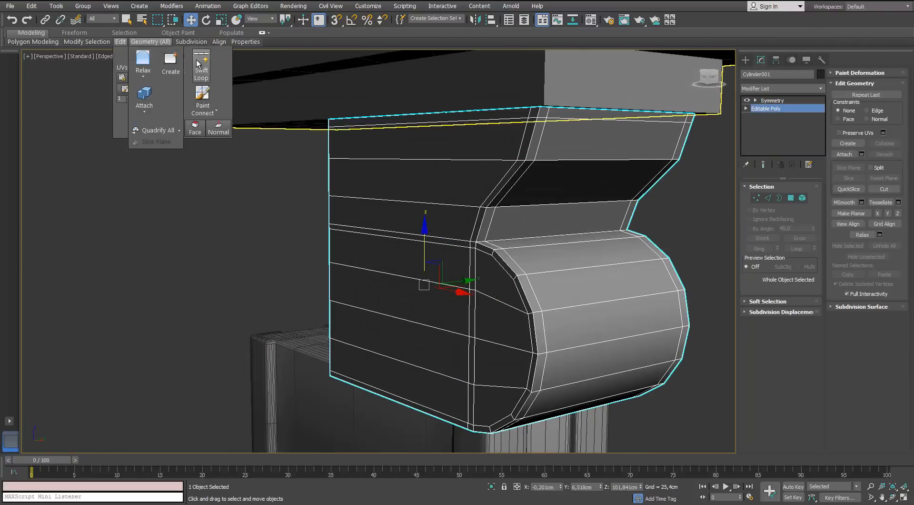
pyautogui.click(201, 67)
pyautogui.keyDown('alt'); pyautogui.moveTo(429, 238); pyautogui.dragTo(557, 279, button='middle'); pyautogui.keyUp('alt')
pyautogui.press('w')
# Connect the edge ring across the roll's rounded end with one segment, slid toward the vertical corner loops.
pyautogui.click(768, 197)
pyautogui.click(572, 257)
pyautogui.hotkey('alt', 'r')
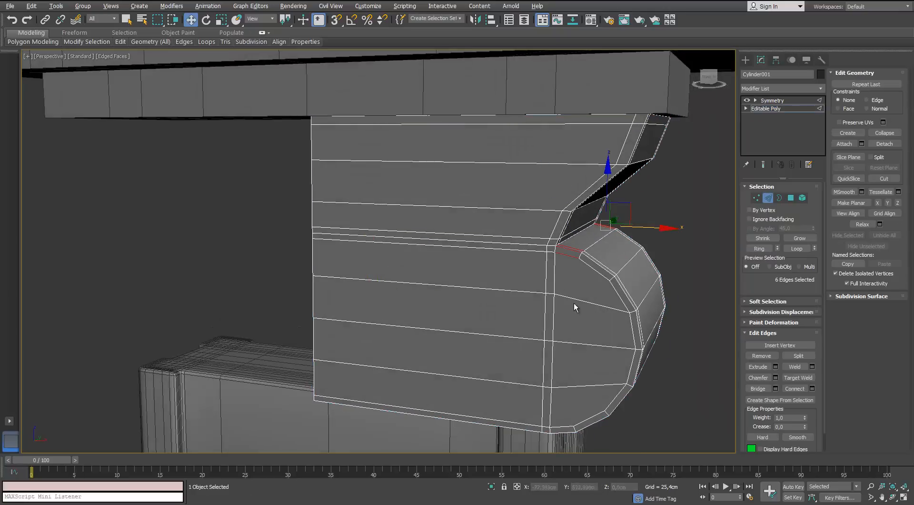
pyautogui.keyDown('alt'); pyautogui.moveTo(579, 340); pyautogui.dragTo(555, 382, button='middle'); pyautogui.keyUp('alt')
pyautogui.click(812, 388)
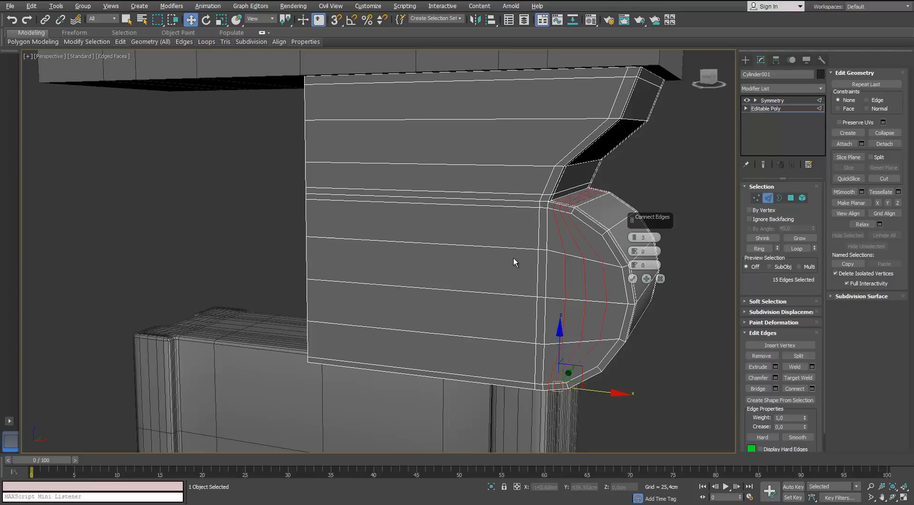
pyautogui.keyDown('alt'); pyautogui.moveTo(513, 258); pyautogui.dragTo(631, 232, button='middle'); pyautogui.keyUp('alt')
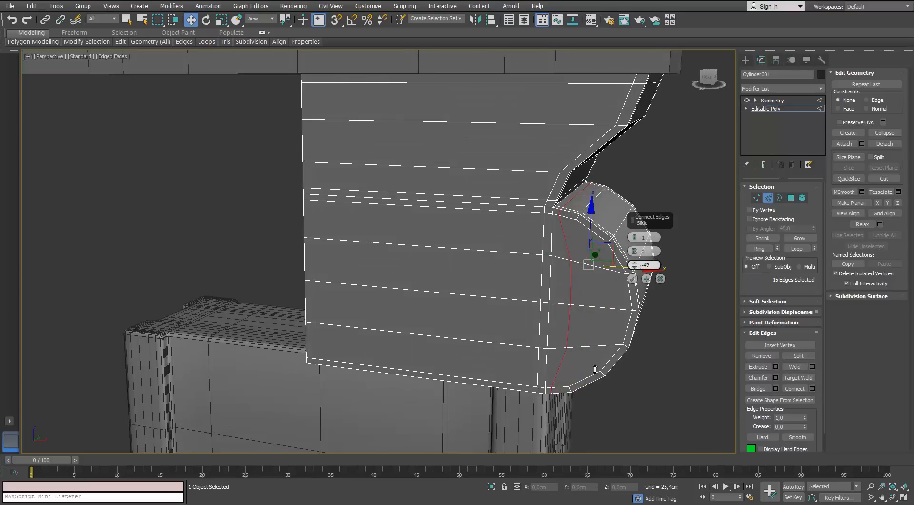
pyautogui.click(632, 279)
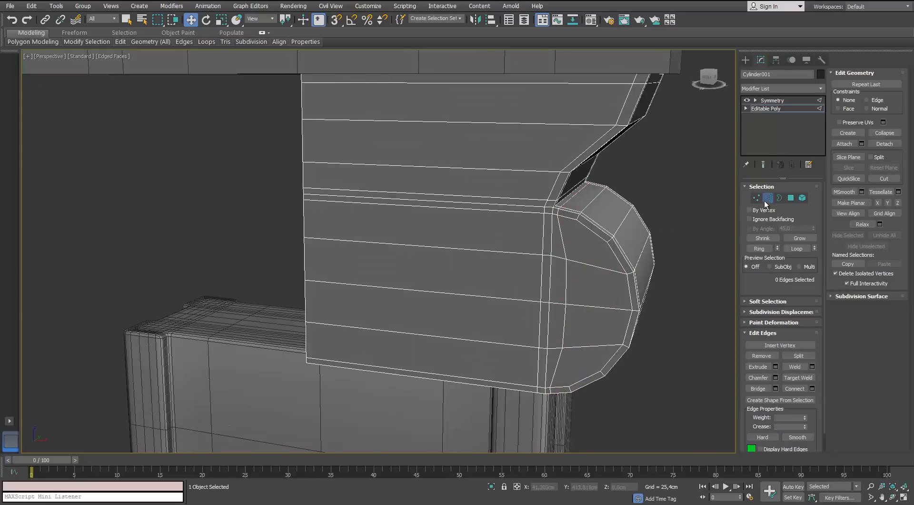
# Try TurboSmooth above the capital's Symmetry modifier, preview it with and without edges, and delete the modifier.
pyautogui.click(768, 197)
pyautogui.click(794, 100)
pyautogui.click(819, 89)
pyautogui.press('Return')
pyautogui.scroll(-3, 517, 281)
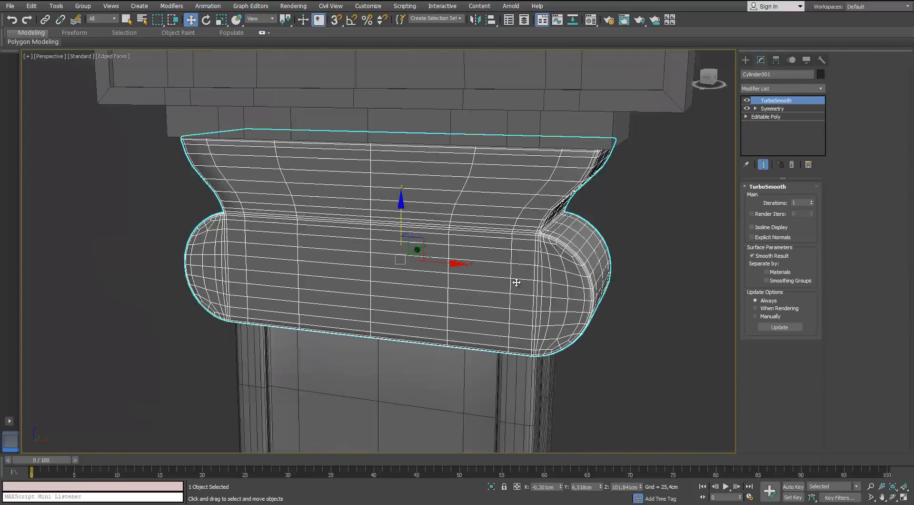
pyautogui.moveTo(516, 281)
pyautogui.keyDown('alt'); pyautogui.mouseDown(button='middle')
pyautogui.moveTo(487, 266)
pyautogui.moveTo(568, 237)
pyautogui.mouseUp(button='middle'); pyautogui.keyUp('alt')
pyautogui.press('F4')
pyautogui.scroll(-3, 486, 263)
pyautogui.press('F4')
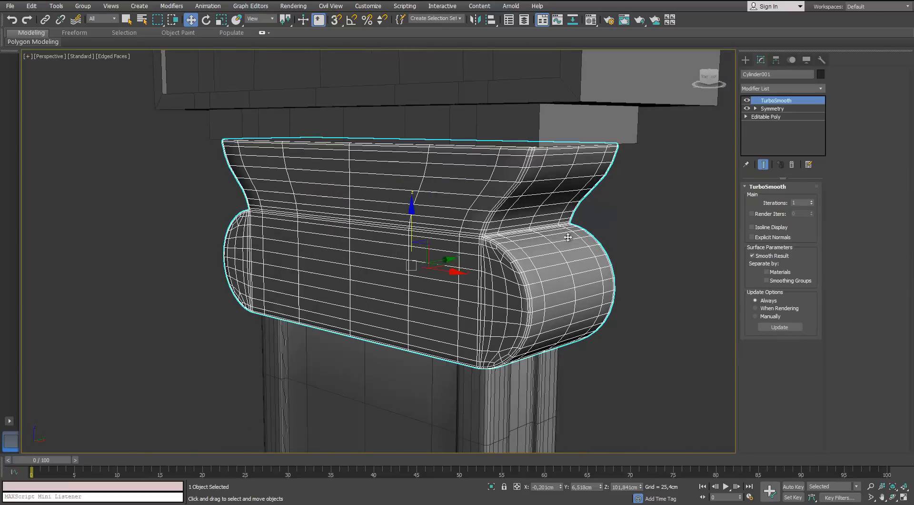
pyautogui.rightClick(773, 102)
pyautogui.click(786, 116)
# Collapse the capital's Symmetry modifier into an editable poly and apply TurboSmooth with 1 iteration.
pyautogui.keyDown('alt'); pyautogui.moveTo(359, 262); pyautogui.dragTo(382, 241, button='middle'); pyautogui.keyUp('alt')
pyautogui.rightClick(382, 241)
pyautogui.keyDown('alt'); pyautogui.moveTo(338, 292); pyautogui.dragTo(366, 271, button='middle'); pyautogui.keyUp('alt')
pyautogui.scroll(6, 366, 270)
pyautogui.keyDown('alt'); pyautogui.moveTo(402, 300); pyautogui.dragTo(419, 205, button='middle'); pyautogui.keyUp('alt')
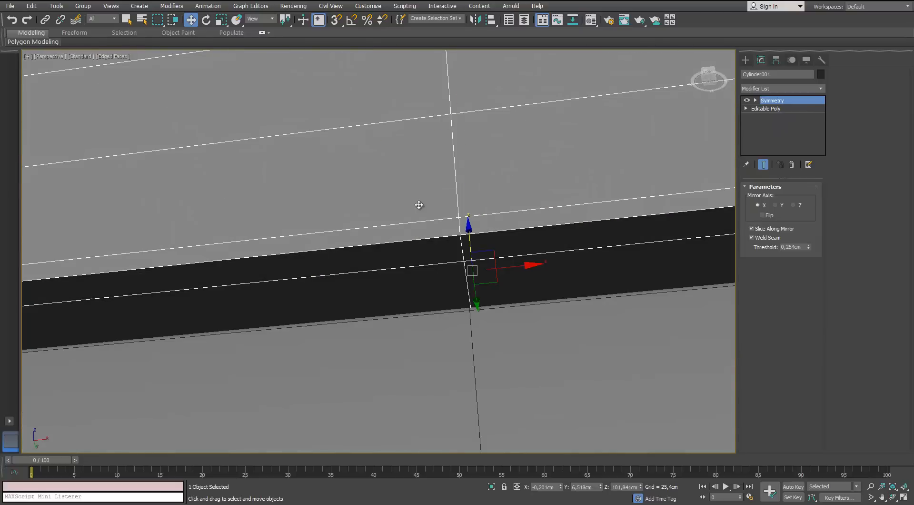
pyautogui.rightClick(417, 199)
pyautogui.click(407, 304)
pyautogui.click(821, 90)
pyautogui.write('tu')
pyautogui.press('Return')
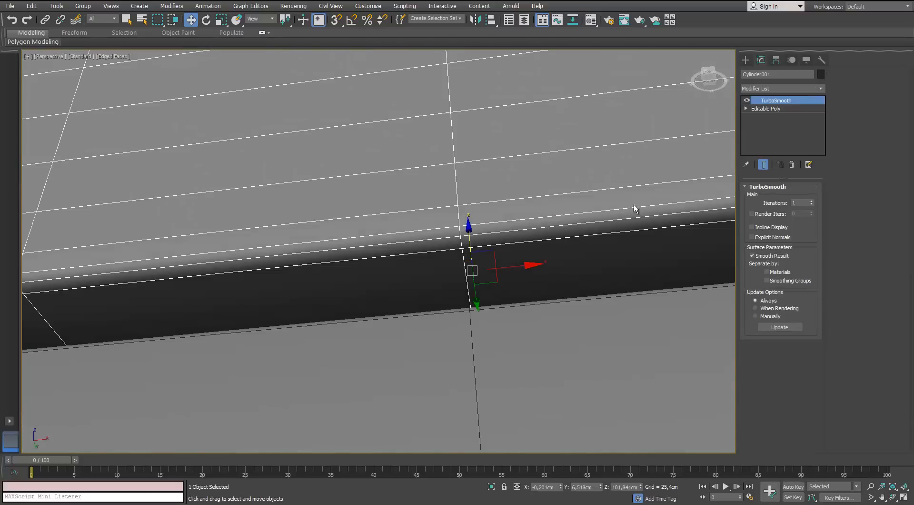
pyautogui.scroll(-8, 552, 224)
pyautogui.keyDown('alt'); pyautogui.moveTo(593, 119); pyautogui.dragTo(583, 171, button='middle'); pyautogui.keyUp('alt')
# Isolate the arched top cap and add SwiftLoop support loops along its base slab and lower edges.
pyautogui.click(584, 136)
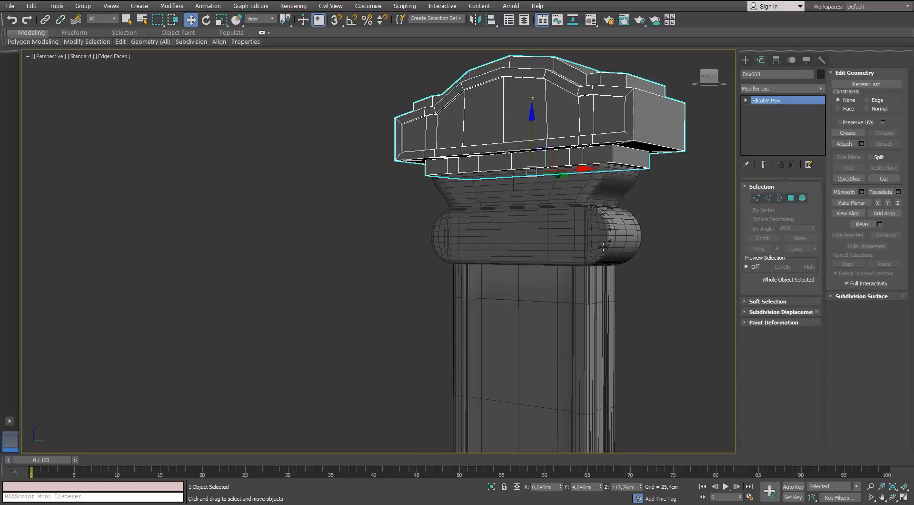
pyautogui.click(491, 486)
pyautogui.keyDown('alt'); pyautogui.moveTo(494, 105); pyautogui.dragTo(320, 190, button='middle'); pyautogui.keyUp('alt')
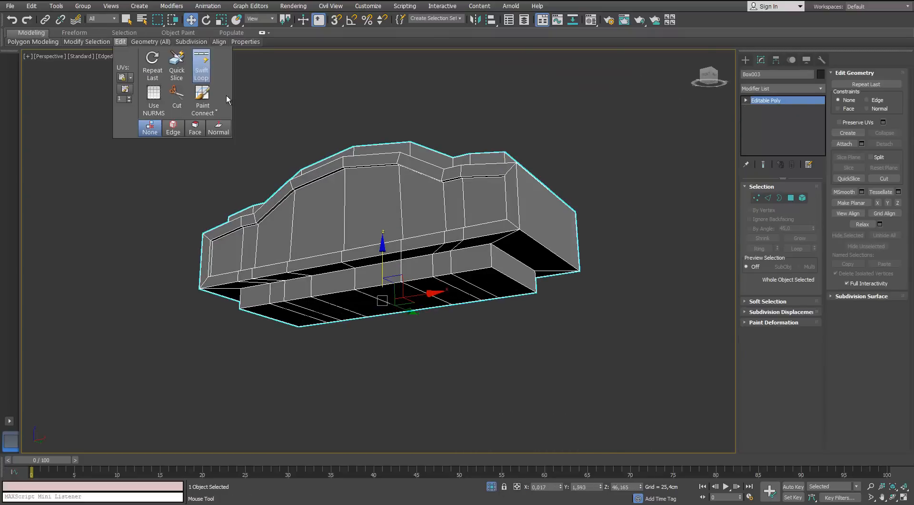
pyautogui.scroll(5, 493, 239)
pyautogui.keyDown('alt'); pyautogui.moveTo(496, 223); pyautogui.dragTo(541, 211, button='middle'); pyautogui.keyUp('alt')
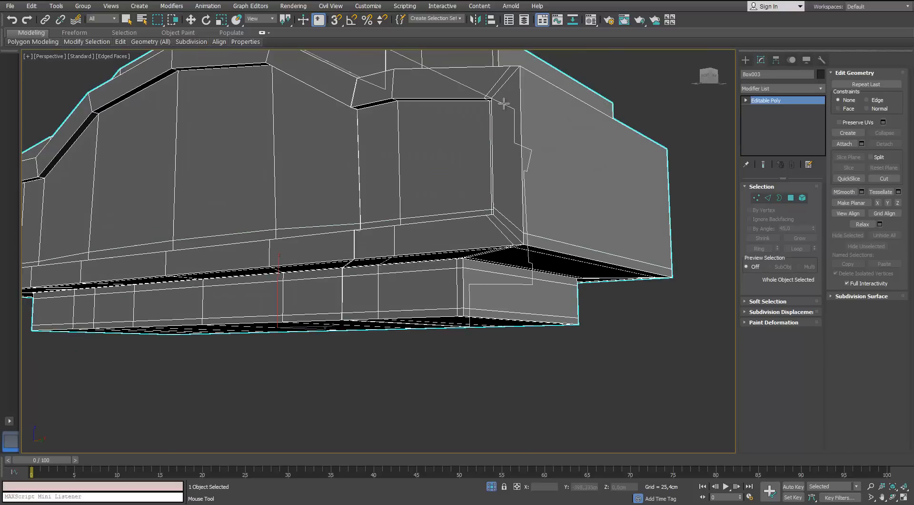
# Add SwiftLoop support loops along the top cap's arched frame, its stepped corners and its end blocks.
pyautogui.keyDown('alt'); pyautogui.moveTo(499, 207); pyautogui.dragTo(486, 193, button='middle'); pyautogui.keyUp('alt')
pyautogui.scroll(-3, 486, 194)
pyautogui.moveTo(158, 179); pyautogui.dragTo(388, 192, button='middle')
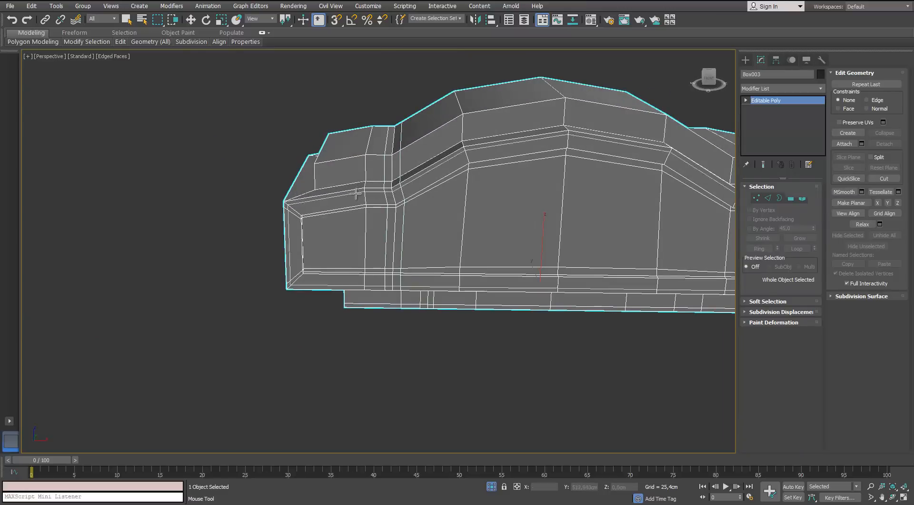
pyautogui.keyDown('alt'); pyautogui.moveTo(453, 202); pyautogui.dragTo(534, 157, button='middle'); pyautogui.keyUp('alt')
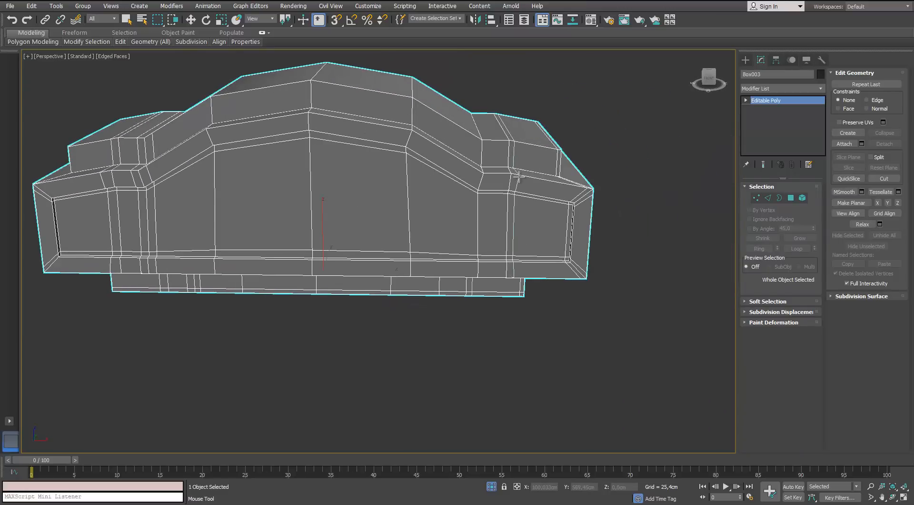
pyautogui.keyDown('alt'); pyautogui.moveTo(475, 177); pyautogui.dragTo(307, 235, button='middle'); pyautogui.keyUp('alt')
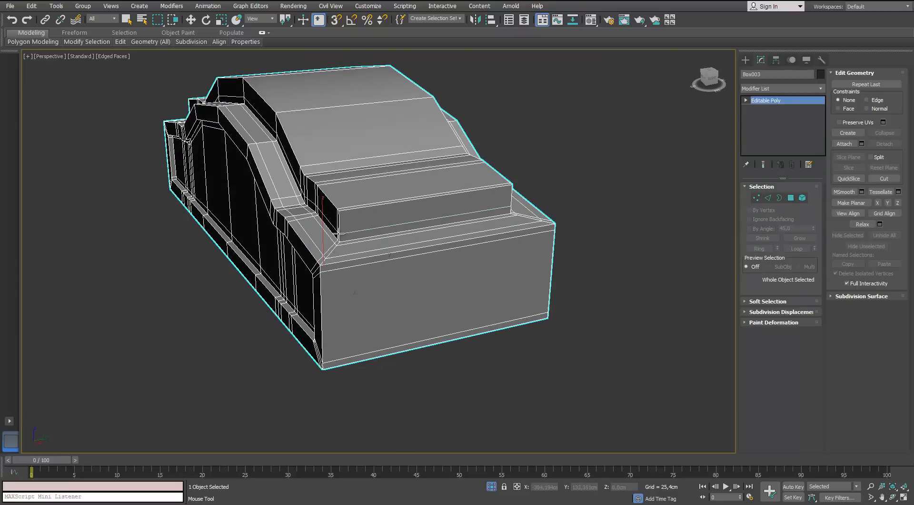
pyautogui.moveTo(374, 218)
pyautogui.keyDown('alt'); pyautogui.mouseDown(button='middle')
pyautogui.moveTo(329, 220)
pyautogui.moveTo(285, 239)
pyautogui.moveTo(147, 226)
pyautogui.moveTo(261, 211)
pyautogui.moveTo(196, 193)
pyautogui.moveTo(203, 191)
pyautogui.moveTo(345, 173)
pyautogui.moveTo(335, 172)
pyautogui.moveTo(339, 202)
pyautogui.moveTo(262, 209)
pyautogui.moveTo(312, 139)
pyautogui.moveTo(372, 257)
pyautogui.mouseUp(button='middle'); pyautogui.keyUp('alt')
# Apply TurboSmooth to the top cap, hide the edged faces and exit isolation.
pyautogui.press('w')
pyautogui.click(824, 87)
pyautogui.press('t')
pyautogui.press('t')
pyautogui.press('t')
pyautogui.press('Return')
pyautogui.press('F4')
pyautogui.click(491, 488)
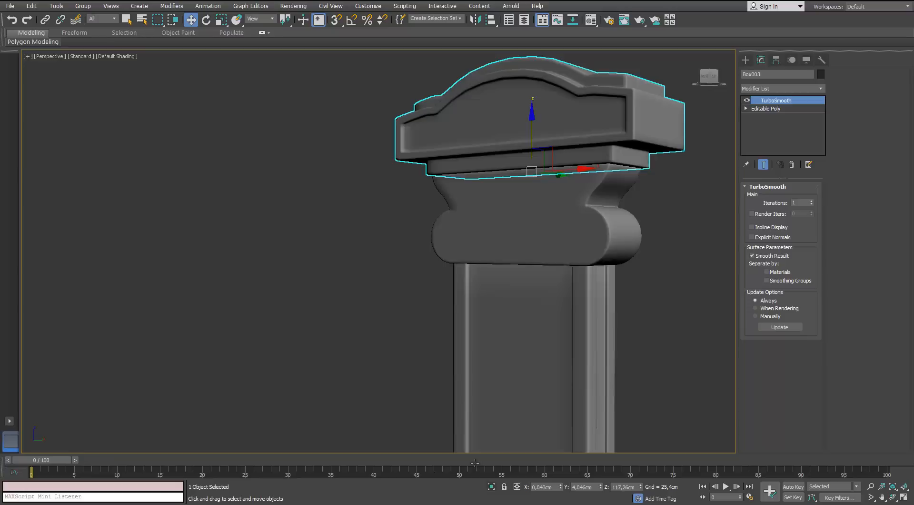
# Deselect the cap and examine the smoothed high-poly tombstone from its base up to the arched top.
pyautogui.scroll(-3, 441, 279)
pyautogui.click(442, 279)
pyautogui.keyDown('alt'); pyautogui.moveTo(442, 279); pyautogui.dragTo(388, 216, button='middle'); pyautogui.keyUp('alt')
pyautogui.scroll(-3, 370, 228)
pyautogui.scroll(3, 371, 208)
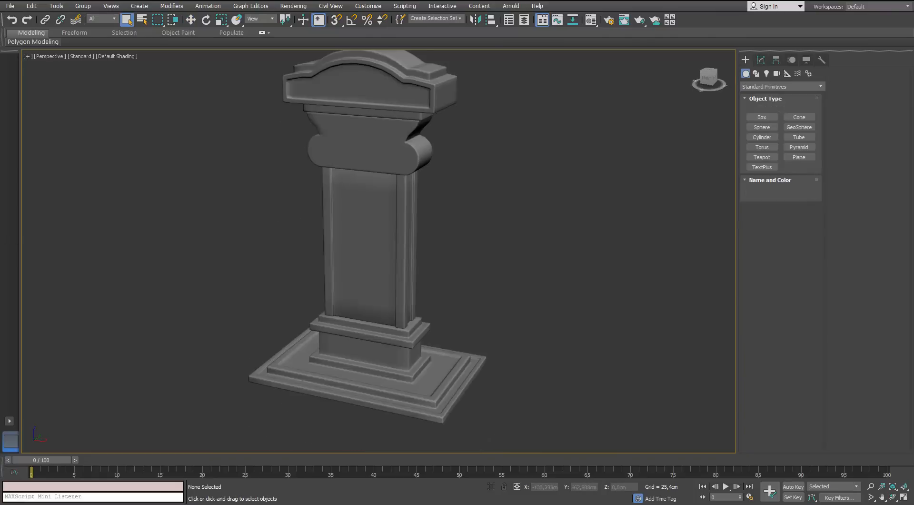
pyautogui.moveTo(466, 227); pyautogui.dragTo(444, 236, button='middle')
pyautogui.scroll(-3, 445, 236)
pyautogui.scroll(3, 440, 57)
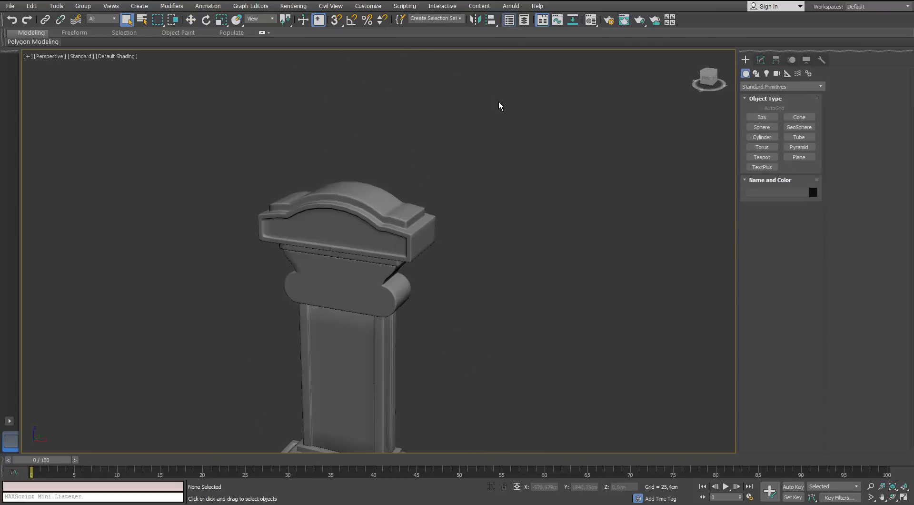
pyautogui.scroll(3, 355, 284)
pyautogui.moveTo(355, 284); pyautogui.dragTo(349, 247, button='middle')
pyautogui.scroll(-3, 349, 248)
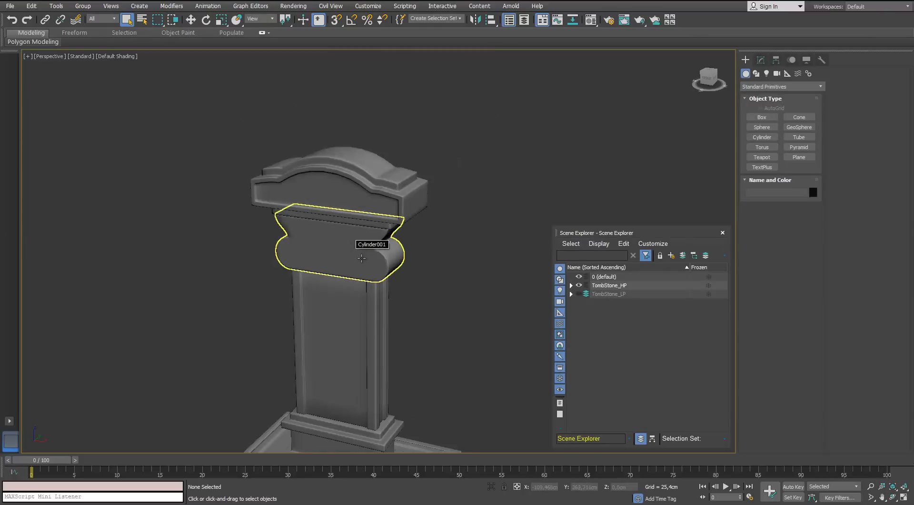
# Hide the TombStone_HP layer and show the TombStone_LP layer.
pyautogui.scroll(3, 362, 257)
pyautogui.click(578, 285)
pyautogui.click(578, 294)
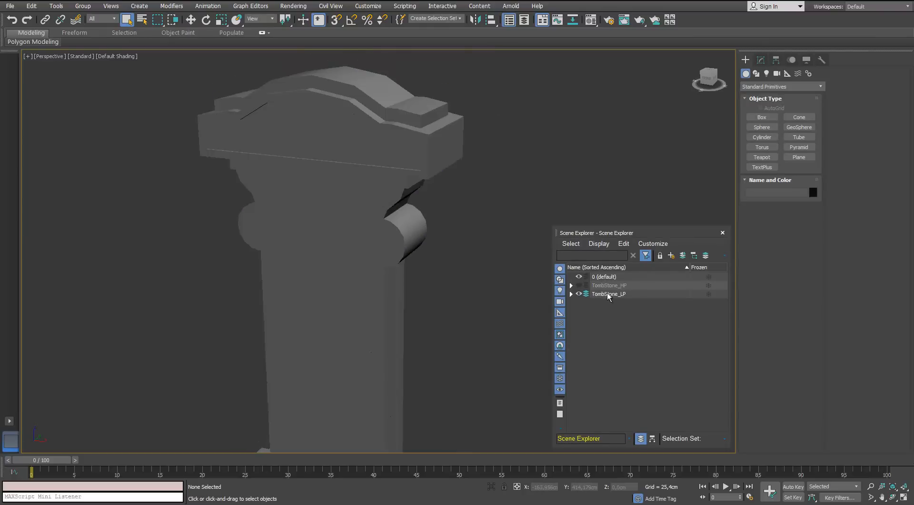
# Select the TombStone_LP layer, turn on edged faces in the viewport and close the Scene Explorer.
pyautogui.click(609, 294)
pyautogui.press('F4')
pyautogui.click(723, 233)
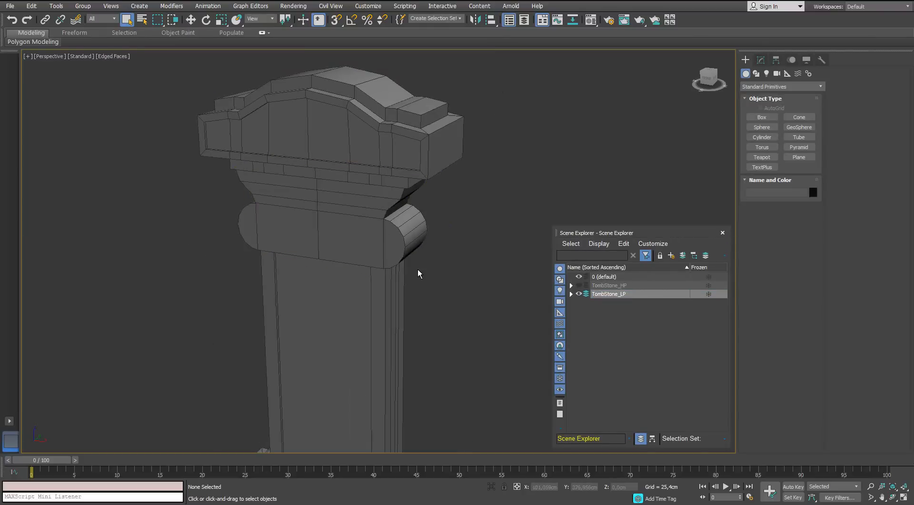
# Examine the low-poly tombstone's wireframe from the capital down the shaft to the stepped base.
pyautogui.scroll(-5, 418, 271)
pyautogui.moveTo(380, 259); pyautogui.dragTo(349, 193, button='middle')
pyautogui.scroll(2, 350, 192)
pyautogui.moveTo(362, 319); pyautogui.dragTo(355, 240, button='middle')
pyautogui.scroll(5, 355, 257)
pyautogui.click(359, 297)
pyautogui.keyDown('alt'); pyautogui.moveTo(358, 297); pyautogui.dragTo(370, 269, button='middle'); pyautogui.keyUp('alt')
pyautogui.scroll(-5, 370, 270)
pyautogui.click(351, 119)
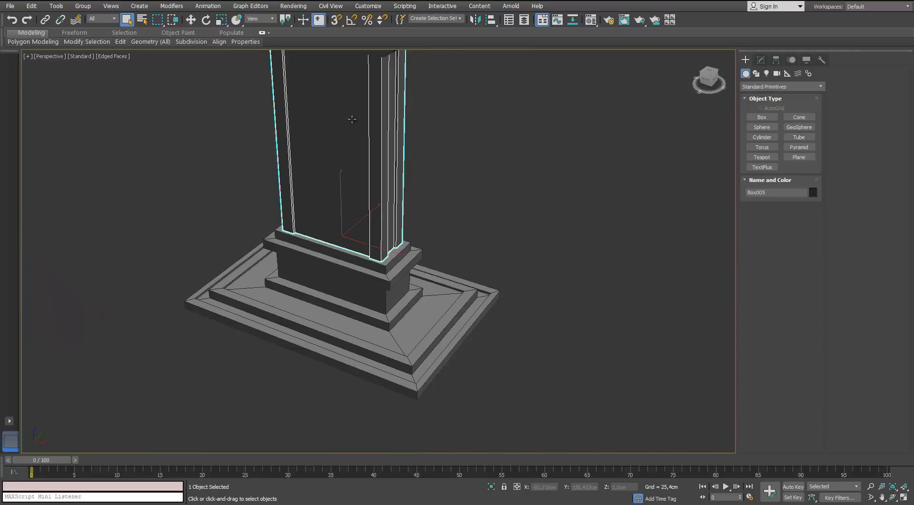
# Select the low-poly capital with the scroll ends and isolate it.
pyautogui.moveTo(351, 119); pyautogui.dragTo(350, 190, button='middle')
pyautogui.keyDown('alt'); pyautogui.moveTo(350, 191); pyautogui.dragTo(358, 209, button='middle'); pyautogui.keyUp('alt')
pyautogui.click(360, 159)
pyautogui.scroll(3, 358, 210)
pyautogui.click(491, 487)
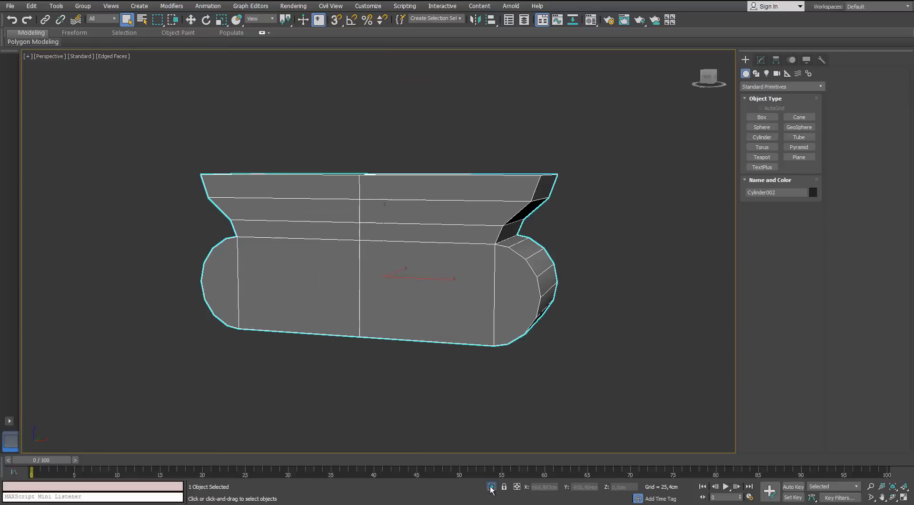
# Enter vertex editing on the capital's Editable Poly beneath the Symmetry modifier and inspect its rounded scroll end.
pyautogui.keyDown('alt'); pyautogui.moveTo(385, 286); pyautogui.dragTo(382, 251, button='middle'); pyautogui.keyUp('alt')
pyautogui.click(761, 60)
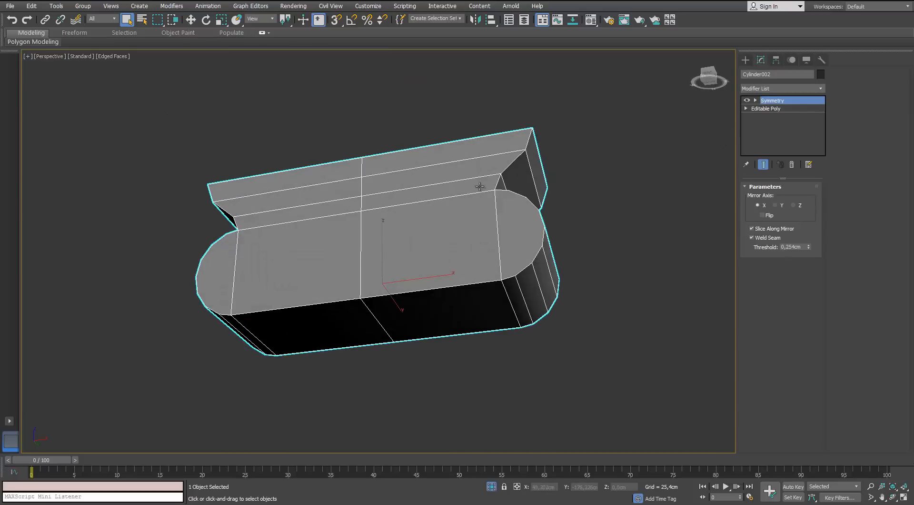
pyautogui.rightClick(480, 186)
pyautogui.click(757, 109)
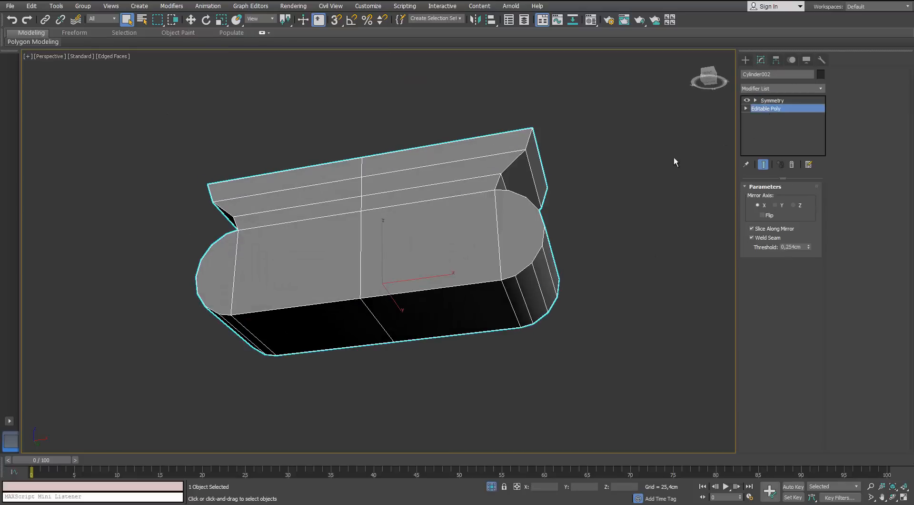
pyautogui.keyDown('alt'); pyautogui.moveTo(674, 159); pyautogui.dragTo(679, 208, button='middle'); pyautogui.keyUp('alt')
pyautogui.press('1')
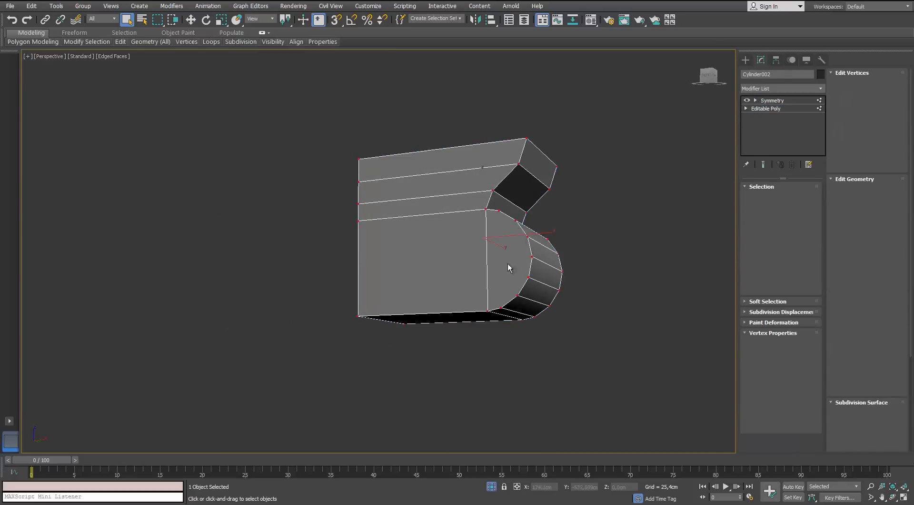
pyautogui.scroll(5, 508, 264)
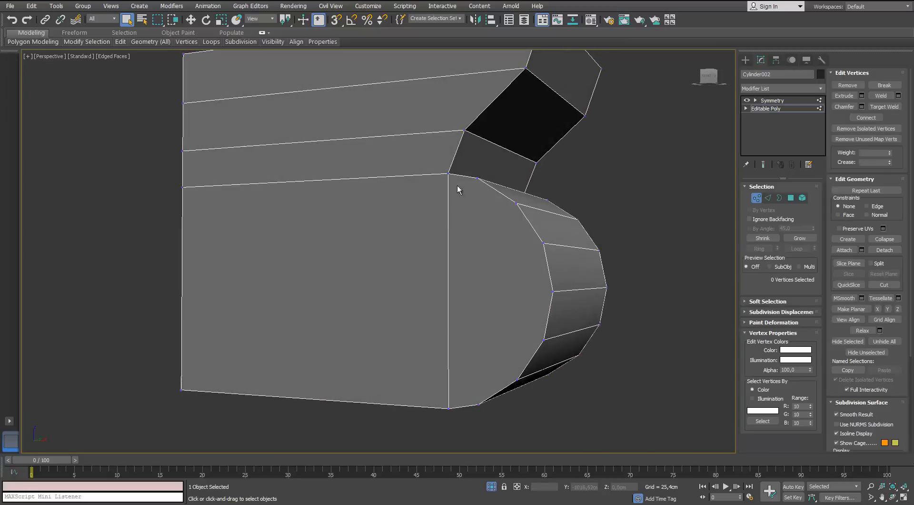
pyautogui.keyDown('alt'); pyautogui.moveTo(615, 228); pyautogui.dragTo(478, 234, button='middle'); pyautogui.keyUp('alt')
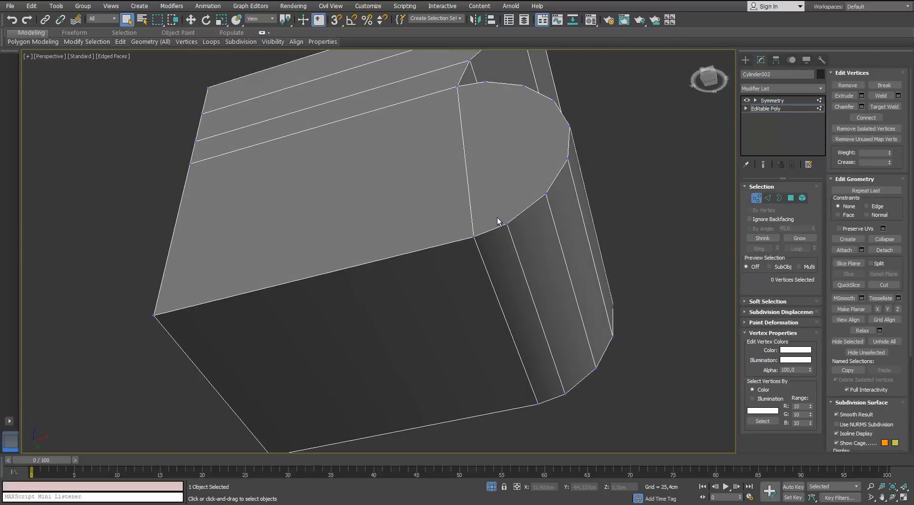
pyautogui.keyDown('alt'); pyautogui.moveTo(506, 190); pyautogui.dragTo(512, 285, button='middle'); pyautogui.keyUp('alt')
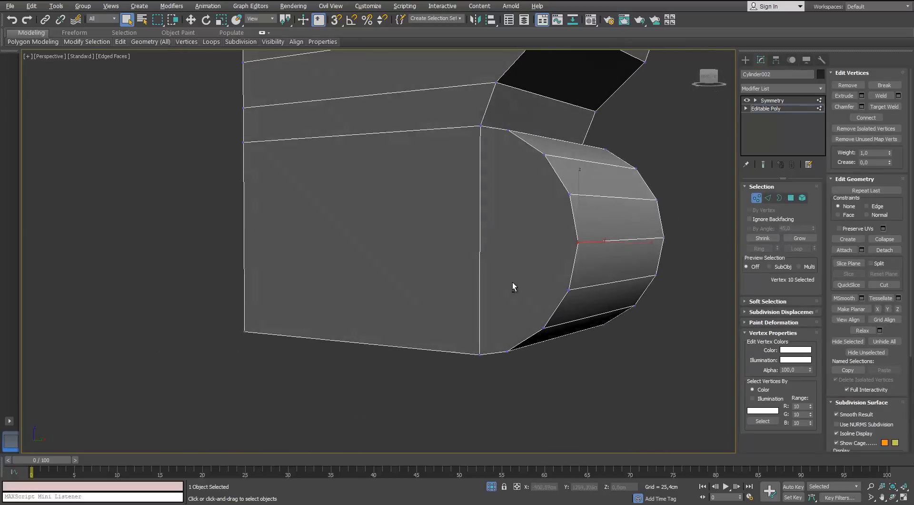
# Connect the vertical edges of the capital's lower block with one horizontal edge on both its front and back faces.
pyautogui.press('2')
pyautogui.click(479, 228)
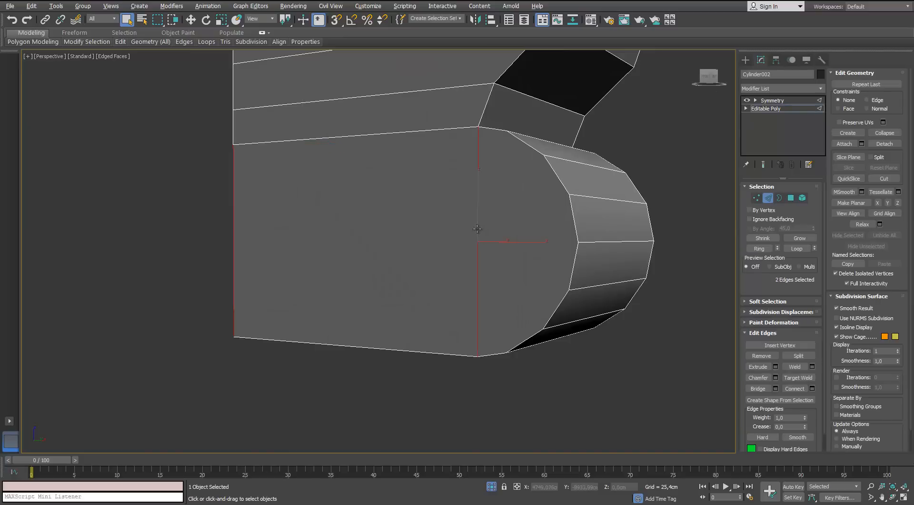
pyautogui.keyDown('alt'); pyautogui.moveTo(478, 230); pyautogui.dragTo(380, 231, button='middle'); pyautogui.keyUp('alt')
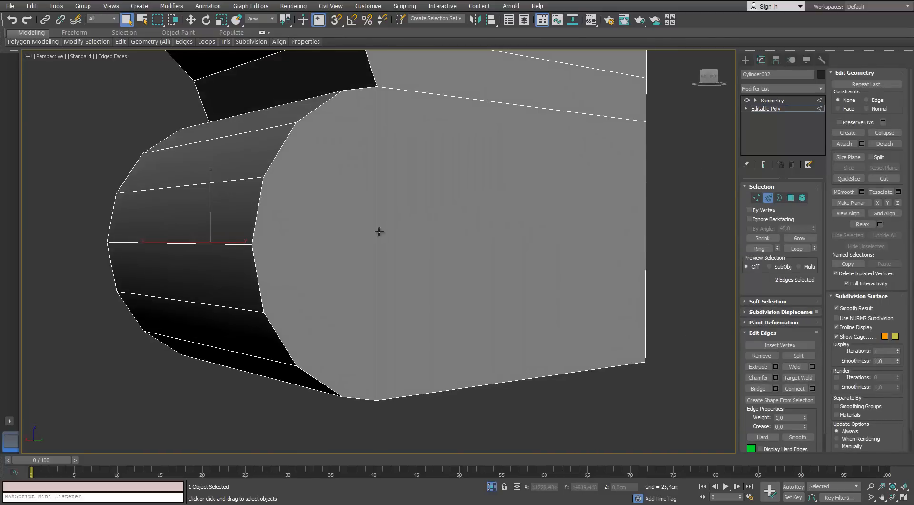
pyautogui.click(812, 389)
pyautogui.click(384, 297)
pyautogui.press('1')
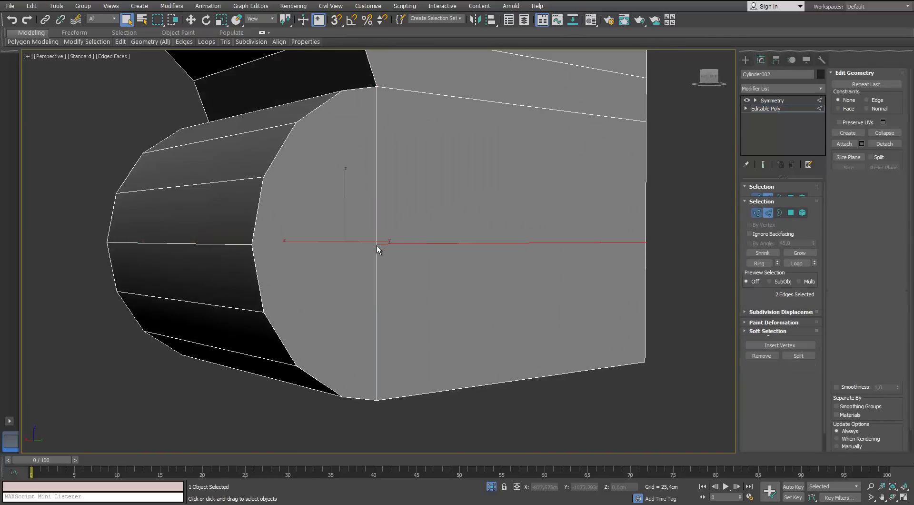
# Connect the scroll's upper and middle rim vertices to the new centre vertex on both faces.
pyautogui.keyDown('alt'); pyautogui.moveTo(359, 245); pyautogui.dragTo(335, 274, button='middle'); pyautogui.keyUp('alt')
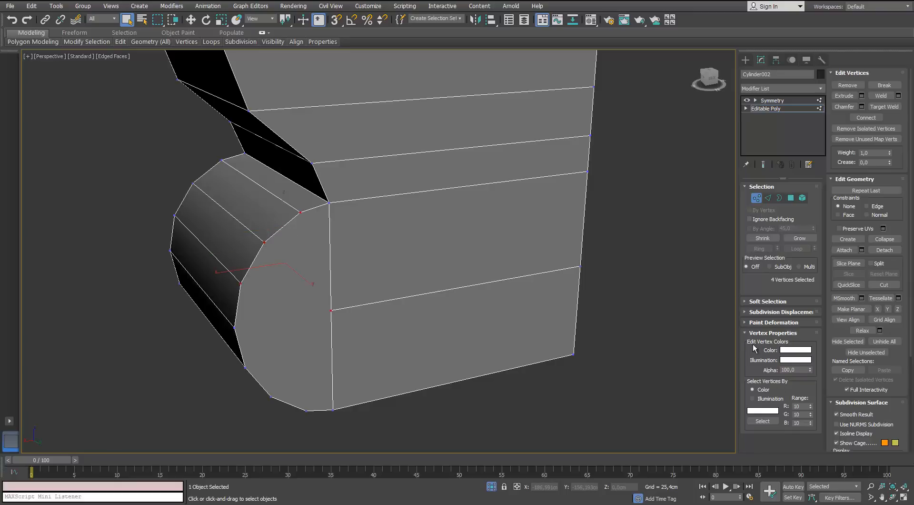
pyautogui.moveTo(754, 348); pyautogui.dragTo(755, 346)
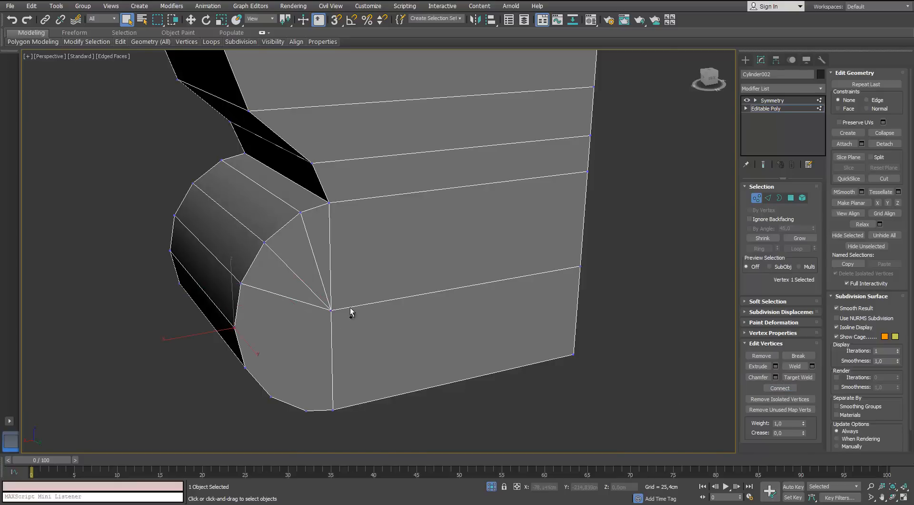
pyautogui.keyDown('alt'); pyautogui.moveTo(308, 362); pyautogui.dragTo(301, 353, button='middle'); pyautogui.keyUp('alt')
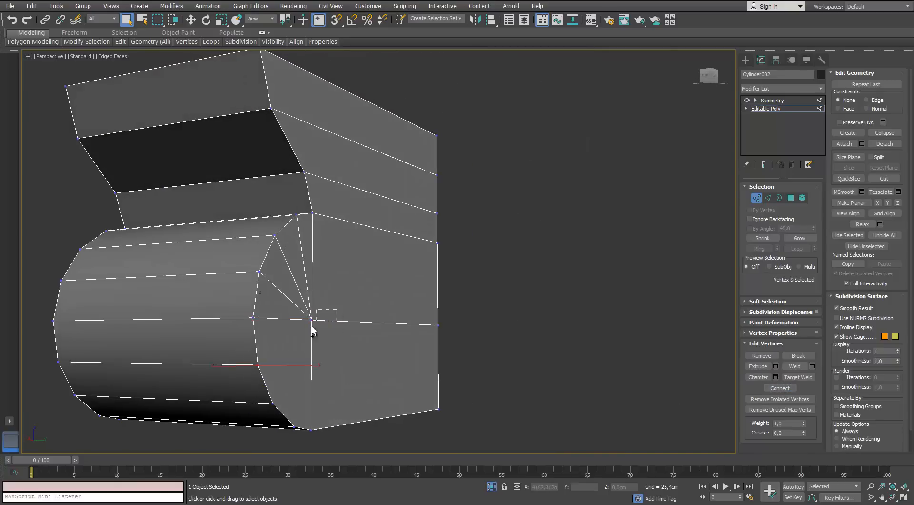
pyautogui.click(778, 388)
pyautogui.moveTo(288, 418); pyautogui.dragTo(301, 434)
pyautogui.keyDown('alt'); pyautogui.moveTo(298, 429); pyautogui.dragTo(285, 360, button='middle'); pyautogui.keyUp('alt')
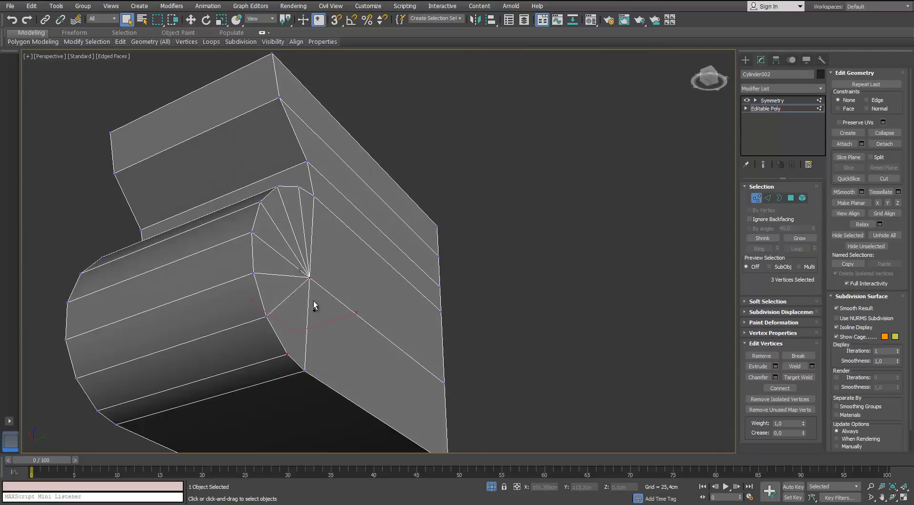
# Connect the scroll's remaining lower rim vertices to the centre vertex to complete the triangle fan on both faces.
pyautogui.click(393, 355)
pyautogui.keyDown('alt'); pyautogui.moveTo(393, 355); pyautogui.dragTo(315, 335, button='middle'); pyautogui.keyUp('alt')
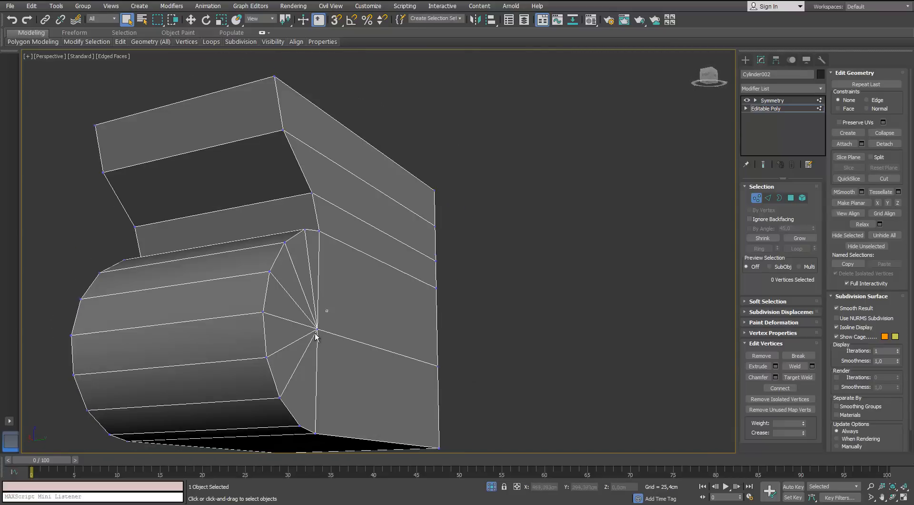
pyautogui.click(778, 383)
pyautogui.keyDown('alt'); pyautogui.moveTo(495, 374); pyautogui.dragTo(490, 385, button='middle'); pyautogui.keyUp('alt')
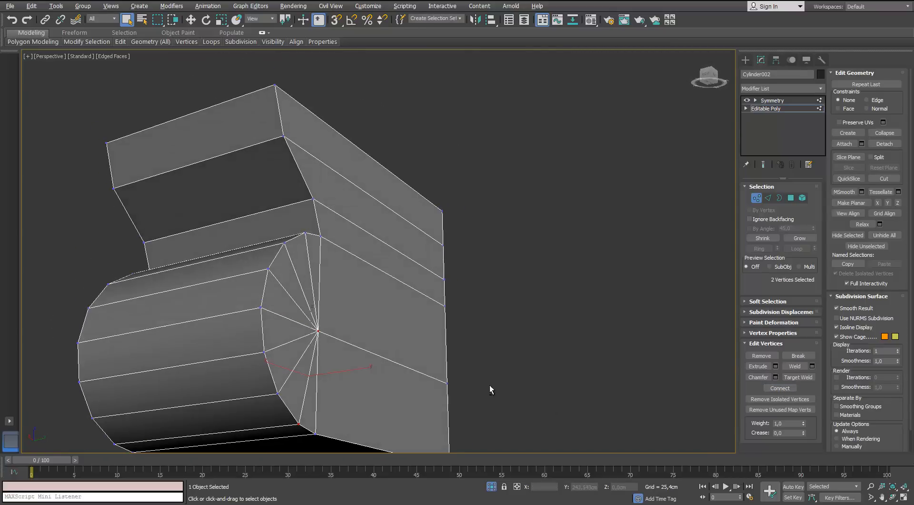
pyautogui.click(435, 357)
# Target-weld the seam vertex of the new horizontal edge to the lower seam corner of the capital.
pyautogui.keyDown('alt'); pyautogui.moveTo(435, 356); pyautogui.dragTo(442, 378, button='middle'); pyautogui.keyUp('alt')
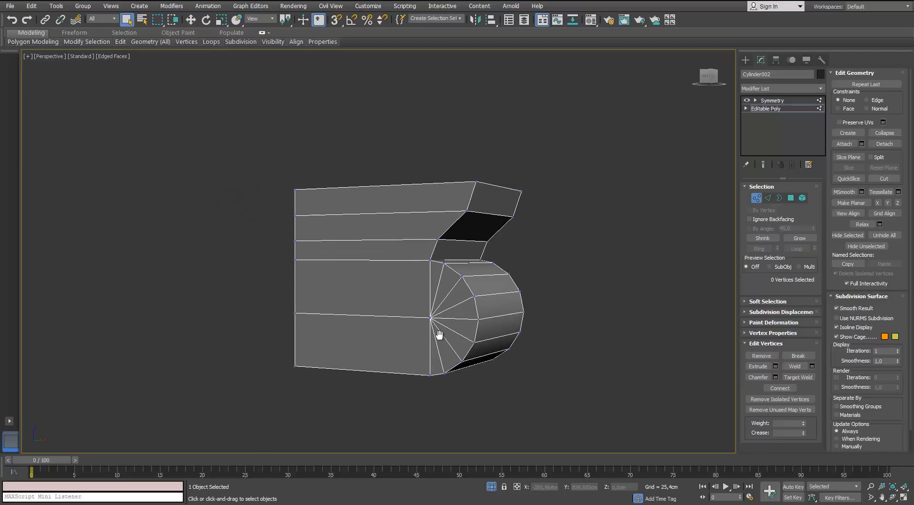
pyautogui.scroll(4, 437, 333)
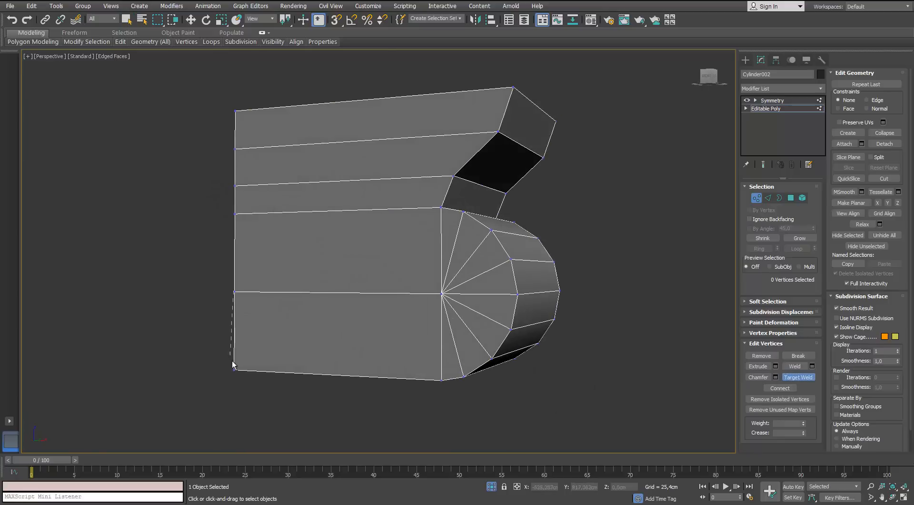
pyautogui.keyDown('alt'); pyautogui.moveTo(260, 319); pyautogui.dragTo(385, 305, button='middle'); pyautogui.keyUp('alt')
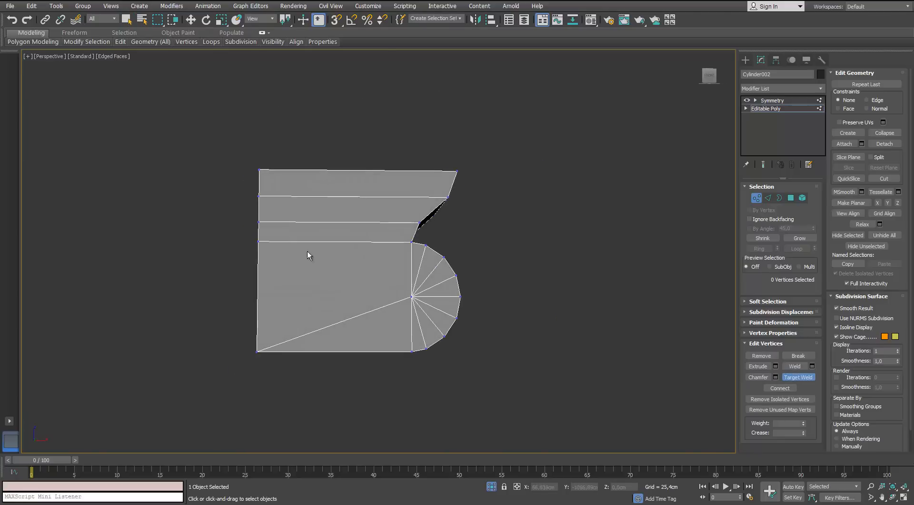
pyautogui.keyDown('alt'); pyautogui.moveTo(299, 239); pyautogui.dragTo(260, 248, button='middle'); pyautogui.keyUp('alt')
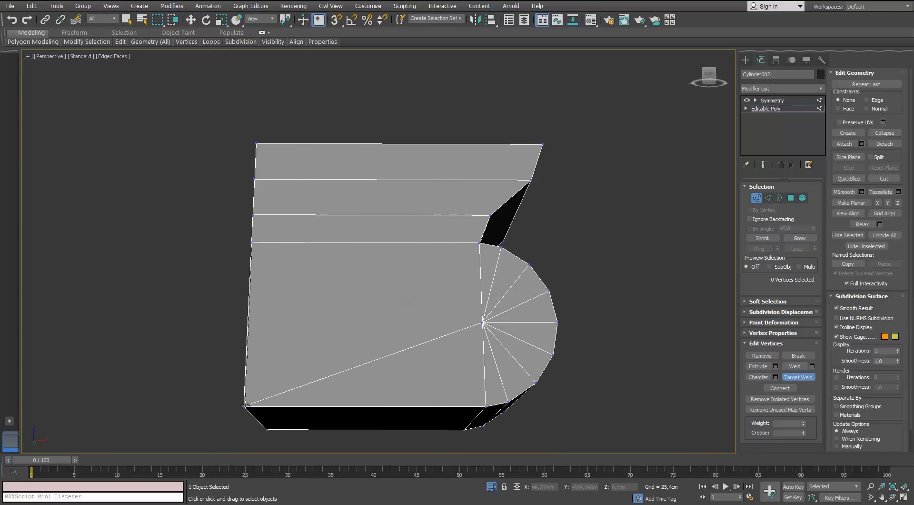
# Target-weld the moulding's intermediate seam vertices to the upper and lower seam corners, on the front face and on the back.
pyautogui.keyDown('alt'); pyautogui.moveTo(245, 405); pyautogui.dragTo(248, 305, button='middle'); pyautogui.keyUp('alt')
pyautogui.click(252, 258)
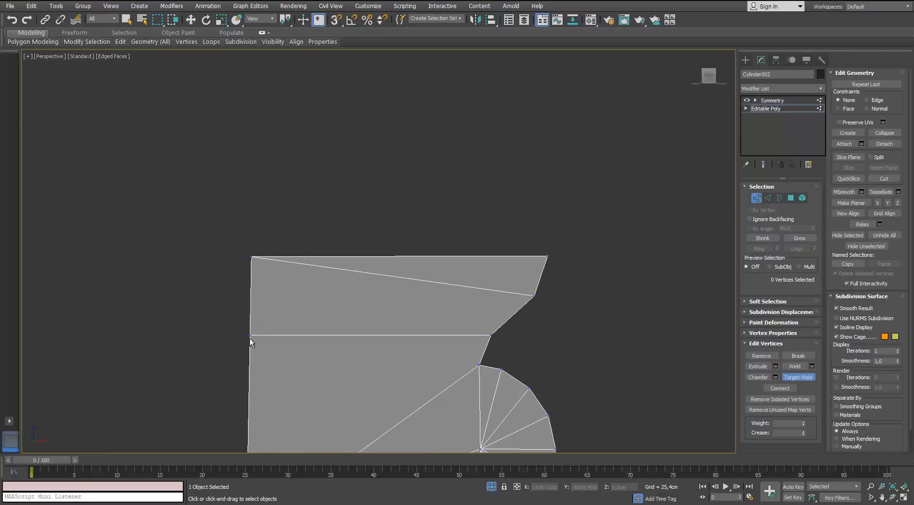
pyautogui.click(254, 260)
pyautogui.scroll(-4, 253, 259)
pyautogui.keyDown('alt'); pyautogui.moveTo(330, 293); pyautogui.dragTo(307, 300, button='middle'); pyautogui.keyUp('alt')
pyautogui.scroll(2, 325, 299)
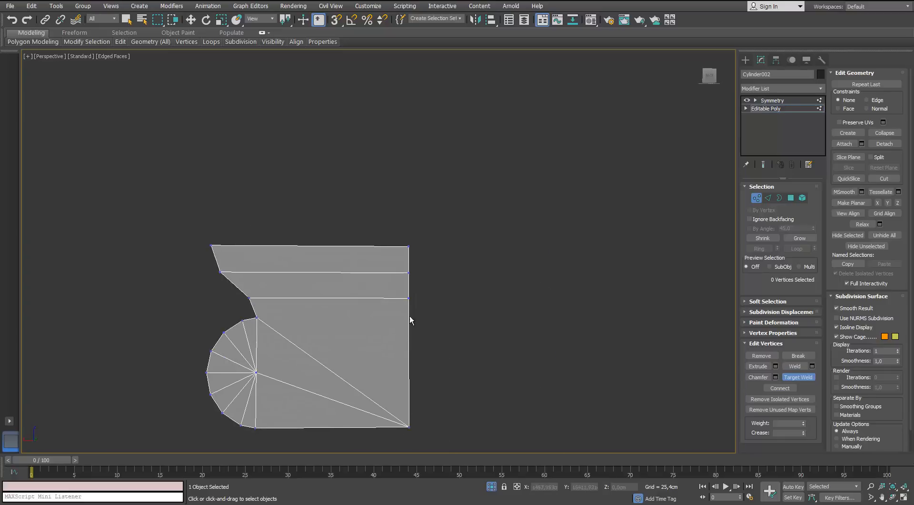
# Finish vertex editing on the scroll capital and collapse its Symmetry modifier into an Editable Poly.
pyautogui.keyDown('alt'); pyautogui.moveTo(411, 247); pyautogui.dragTo(552, 264, button='middle'); pyautogui.keyUp('alt')
pyautogui.click(756, 198)
pyautogui.click(488, 315)
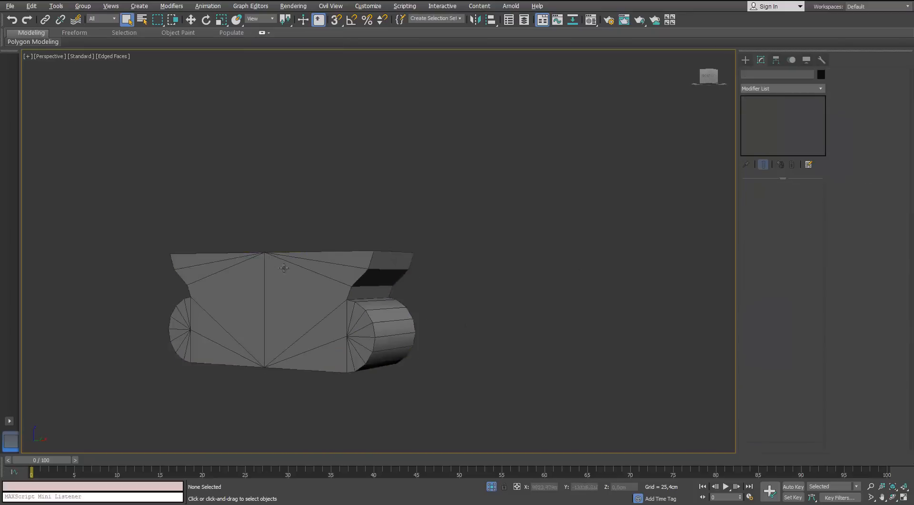
pyautogui.keyDown('alt'); pyautogui.moveTo(284, 267); pyautogui.dragTo(310, 248, button='middle'); pyautogui.keyUp('alt')
pyautogui.scroll(2, 296, 262)
pyautogui.scroll(-1, 296, 262)
pyautogui.scroll(-1, 294, 263)
pyautogui.scroll(1, 311, 248)
pyautogui.click(311, 248)
pyautogui.rightClick(310, 249)
pyautogui.moveTo(331, 343)
pyautogui.click(298, 349)
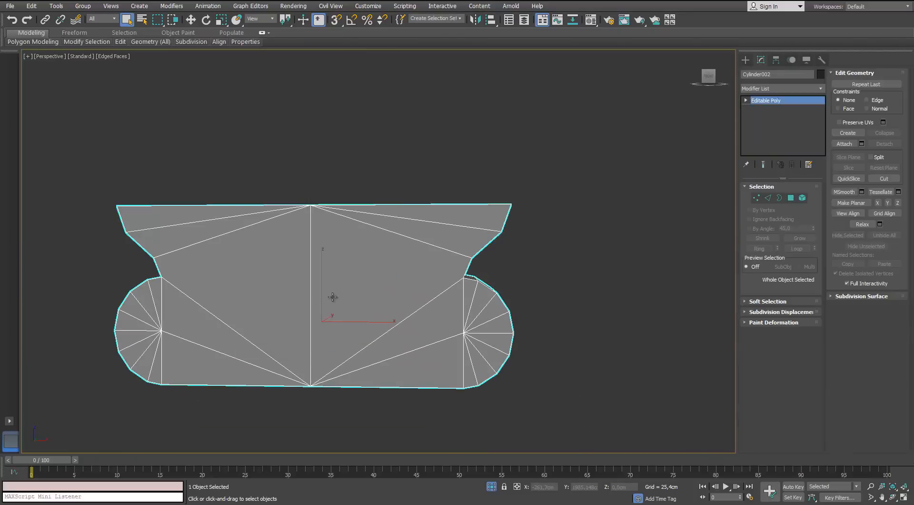
pyautogui.moveTo(333, 303)
pyautogui.mouseDown(button='middle')
pyautogui.moveTo(344, 327)
pyautogui.moveTo(359, 311)
pyautogui.moveTo(348, 315)
pyautogui.mouseUp(button='middle')
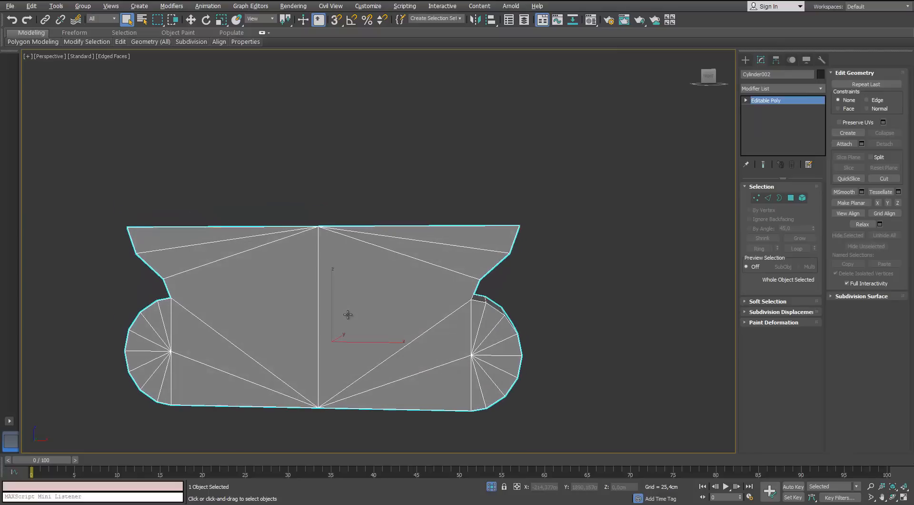
pyautogui.click(756, 198)
pyautogui.scroll(2, 330, 230)
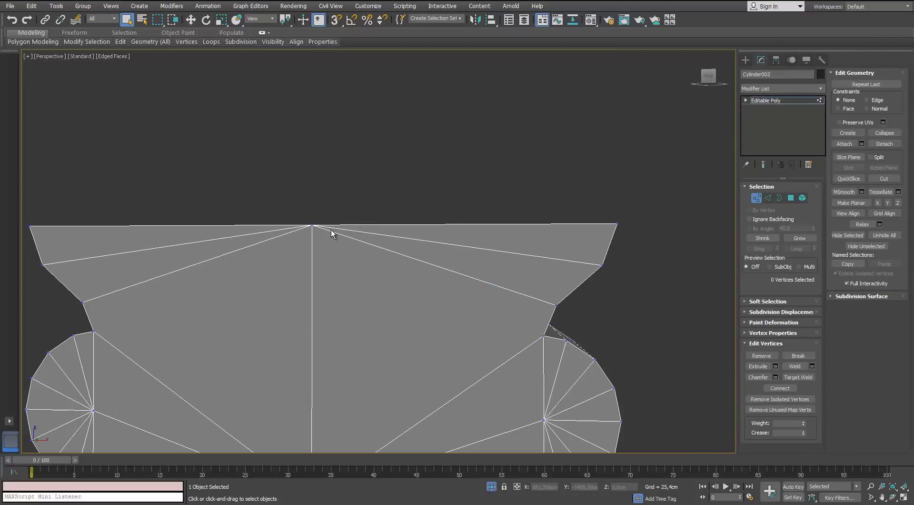
pyautogui.scroll(-4, 330, 230)
pyautogui.keyDown('alt'); pyautogui.moveTo(330, 230); pyautogui.dragTo(296, 241, button='middle'); pyautogui.keyUp('alt')
pyautogui.click(756, 198)
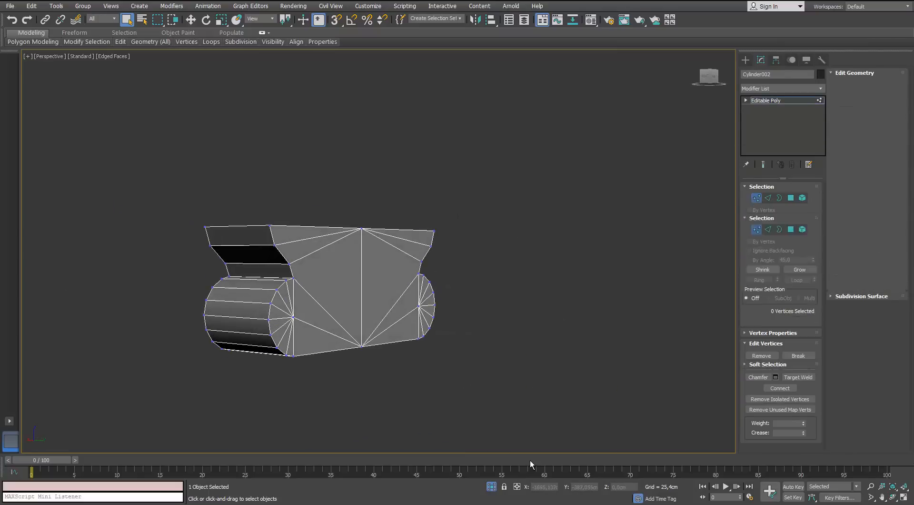
# Return to the whole pillar and isolate its arched top cap.
pyautogui.press('z')
pyautogui.keyDown('alt'); pyautogui.moveTo(330, 169); pyautogui.dragTo(334, 172, button='middle'); pyautogui.keyUp('alt')
pyautogui.click(359, 215)
pyautogui.scroll(-5, 359, 215)
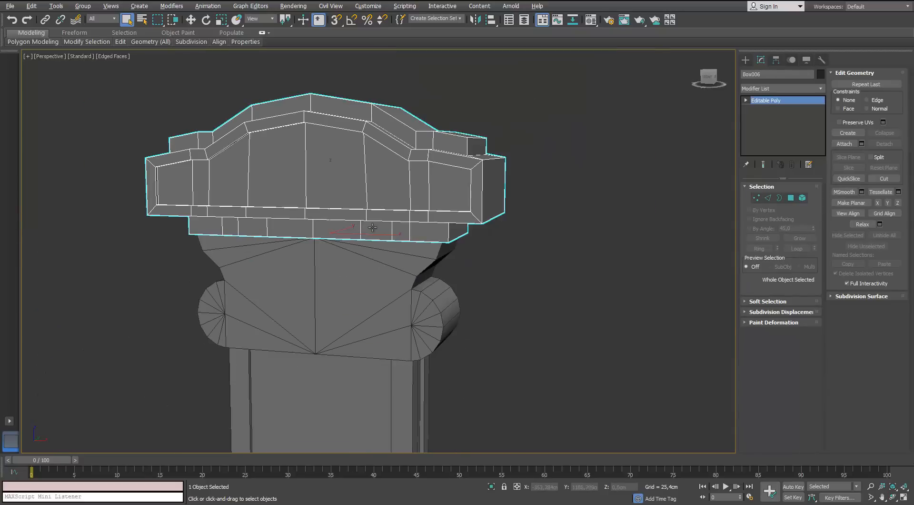
pyautogui.hotkey('alt', 'q')
pyautogui.keyDown('alt'); pyautogui.moveTo(359, 215); pyautogui.dragTo(398, 176, button='middle'); pyautogui.keyUp('alt')
pyautogui.scroll(3, 398, 176)
# Target-weld the vertices along the lower front edge of the cap's bottom ledge onto the ledge's two corners.
pyautogui.click(757, 198)
pyautogui.keyDown('alt'); pyautogui.moveTo(537, 231); pyautogui.dragTo(615, 316, button='middle'); pyautogui.keyUp('alt')
pyautogui.scroll(4, 510, 265)
pyautogui.moveTo(577, 266); pyautogui.dragTo(582, 241, button='middle')
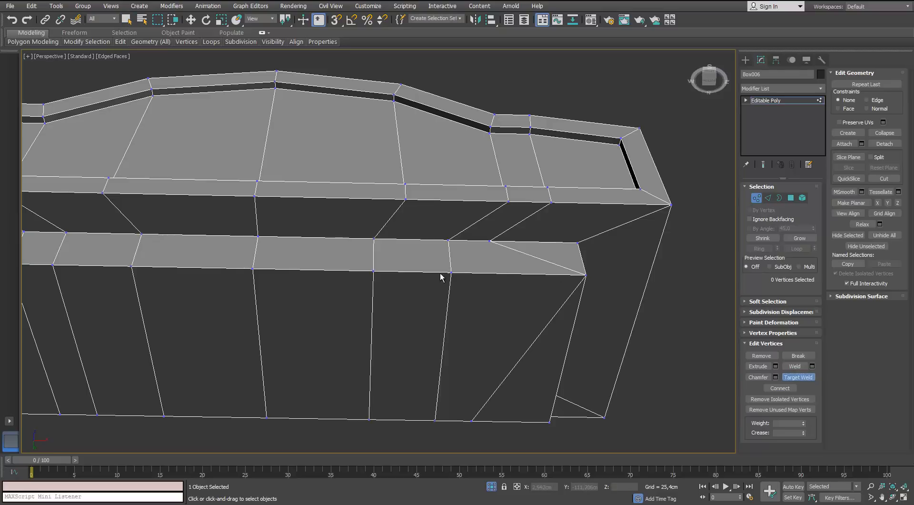
pyautogui.scroll(-3, 526, 279)
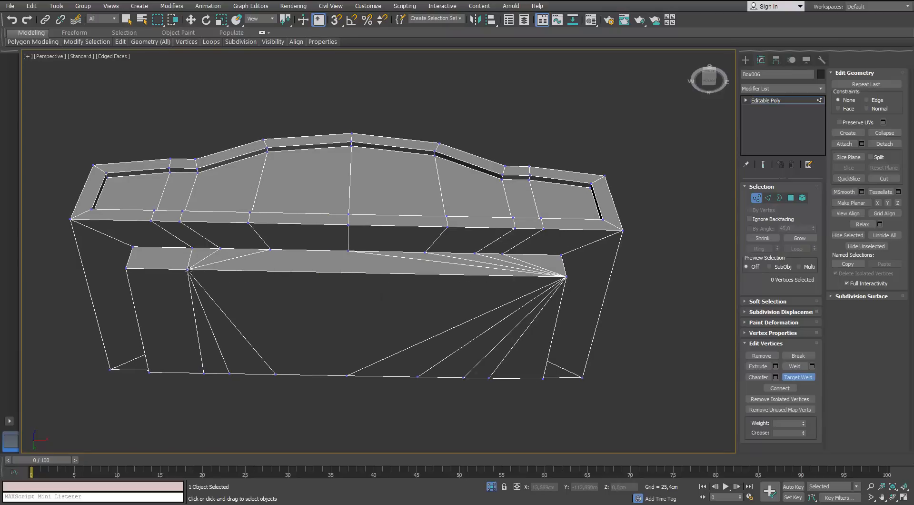
pyautogui.click(129, 268)
pyautogui.scroll(-4, 132, 267)
pyautogui.keyDown('alt'); pyautogui.moveTo(164, 234); pyautogui.dragTo(240, 206, button='middle'); pyautogui.keyUp('alt')
pyautogui.scroll(4, 164, 236)
pyautogui.scroll(4, 245, 210)
pyautogui.moveTo(240, 206)
pyautogui.keyDown('alt'); pyautogui.mouseDown(button='middle')
pyautogui.moveTo(246, 255)
pyautogui.moveTo(237, 231)
pyautogui.moveTo(248, 212)
pyautogui.mouseUp(button='middle'); pyautogui.keyUp('alt')
pyautogui.scroll(-4, 245, 213)
pyautogui.scroll(3, 236, 231)
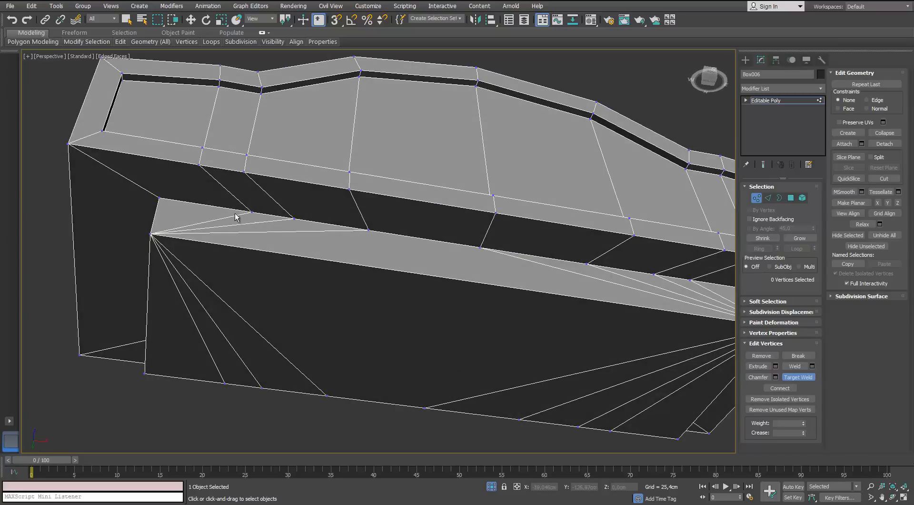
pyautogui.scroll(-6, 225, 215)
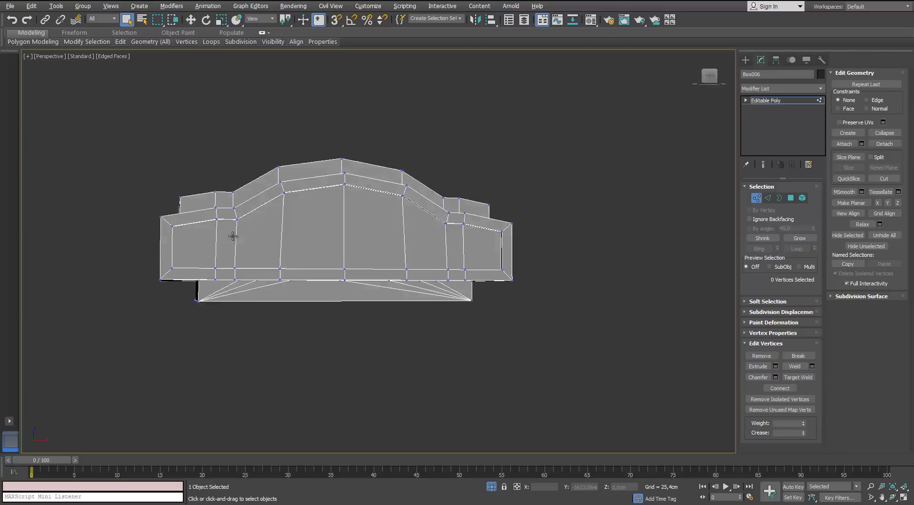
# Target-weld the vertices along the lower edge of the recessed front panel onto the panel's two lower corners.
pyautogui.keyDown('alt'); pyautogui.moveTo(233, 235); pyautogui.dragTo(230, 219, button='middle'); pyautogui.keyUp('alt')
pyautogui.keyDown('alt'); pyautogui.moveTo(341, 213); pyautogui.dragTo(394, 248, button='middle'); pyautogui.keyUp('alt')
pyautogui.scroll(5, 405, 248)
pyautogui.keyDown('alt'); pyautogui.moveTo(476, 281); pyautogui.dragTo(486, 314, button='middle'); pyautogui.keyUp('alt')
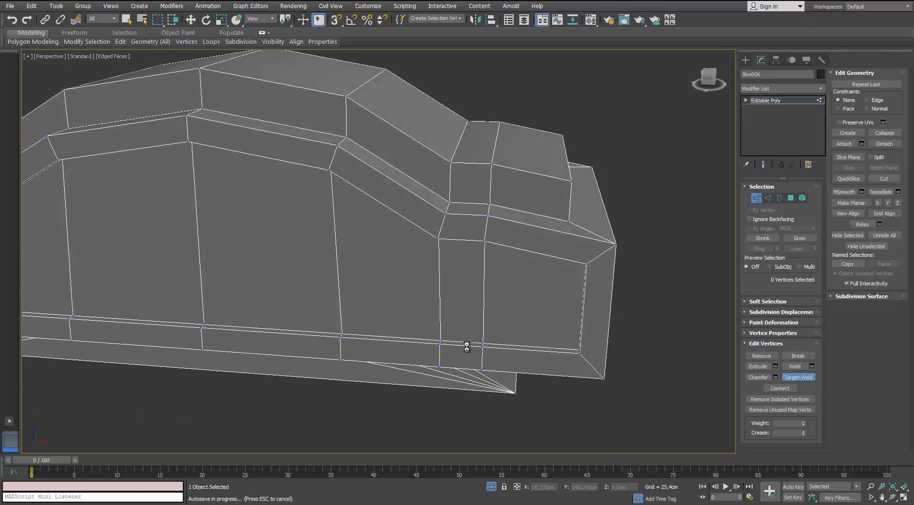
pyautogui.keyDown('alt'); pyautogui.moveTo(467, 347); pyautogui.dragTo(496, 353, button='middle'); pyautogui.keyUp('alt')
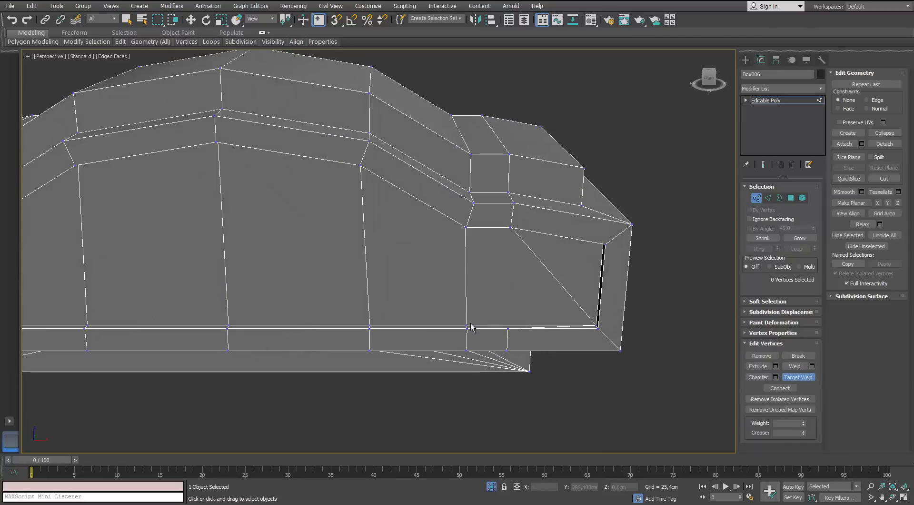
pyautogui.keyDown('alt'); pyautogui.moveTo(577, 332); pyautogui.dragTo(388, 329, button='middle'); pyautogui.keyUp('alt')
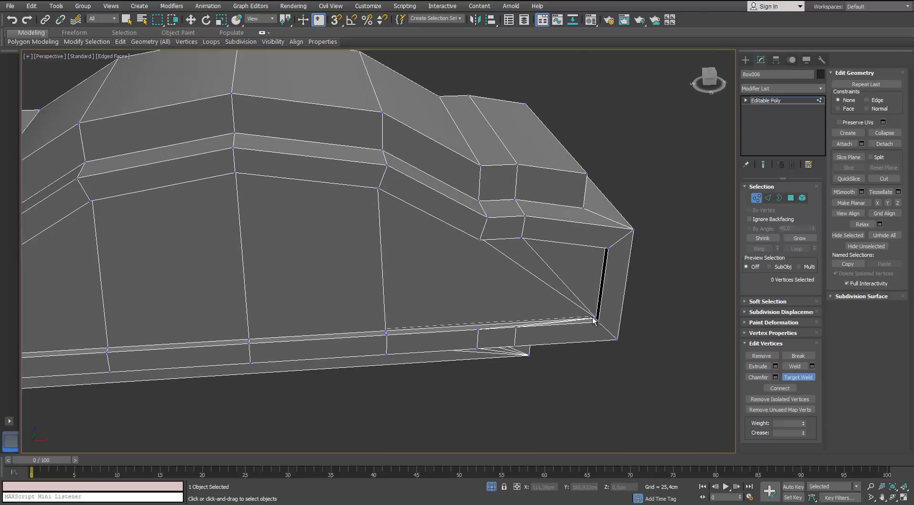
pyautogui.keyDown('alt'); pyautogui.moveTo(329, 332); pyautogui.dragTo(412, 305, button='middle'); pyautogui.keyUp('alt')
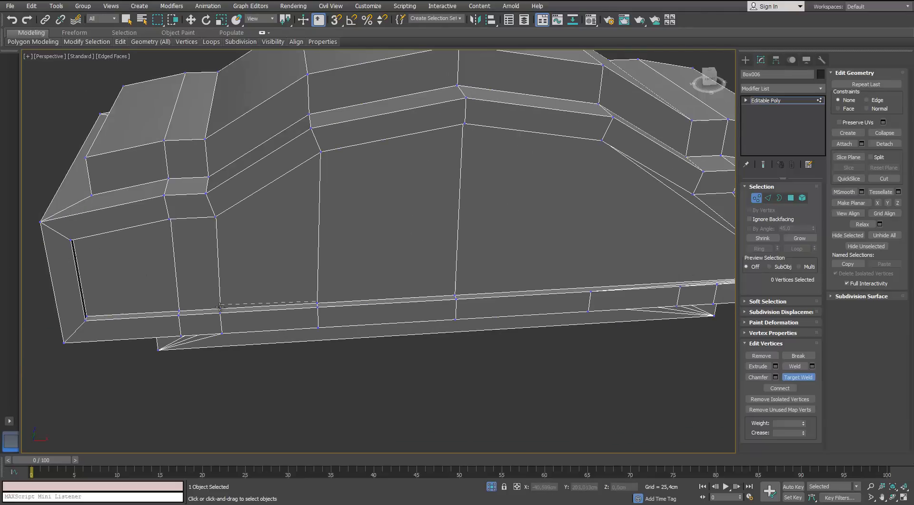
pyautogui.keyDown('alt'); pyautogui.moveTo(89, 318); pyautogui.dragTo(366, 318, button='middle'); pyautogui.keyUp('alt')
pyautogui.scroll(-6, 237, 349)
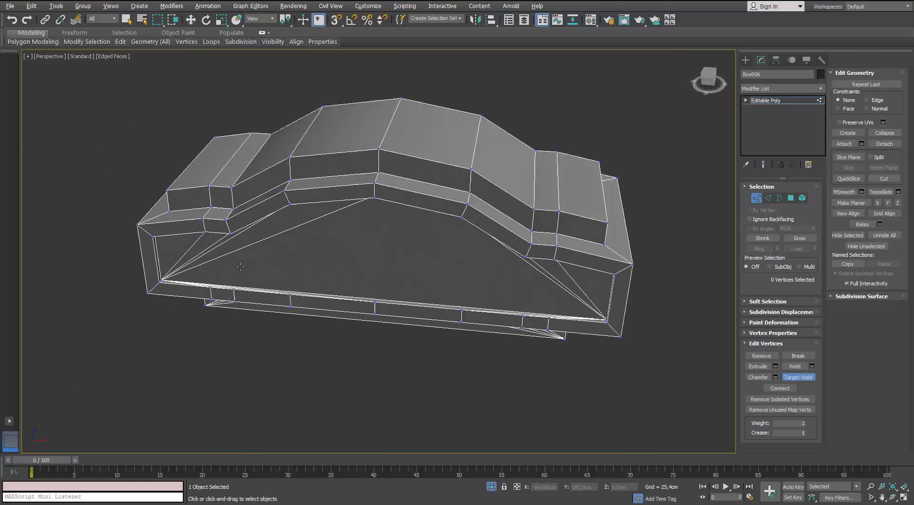
# Select and remove the leftover edges across the cap's lower front frame and the front of its bottom ledge.
pyautogui.keyDown('alt'); pyautogui.moveTo(241, 267); pyautogui.dragTo(300, 261, button='middle'); pyautogui.keyUp('alt')
pyautogui.press('2')
pyautogui.doubleClick(556, 264)
pyautogui.keyDown('alt'); pyautogui.moveTo(556, 264); pyautogui.dragTo(574, 253, button='middle'); pyautogui.keyUp('alt')
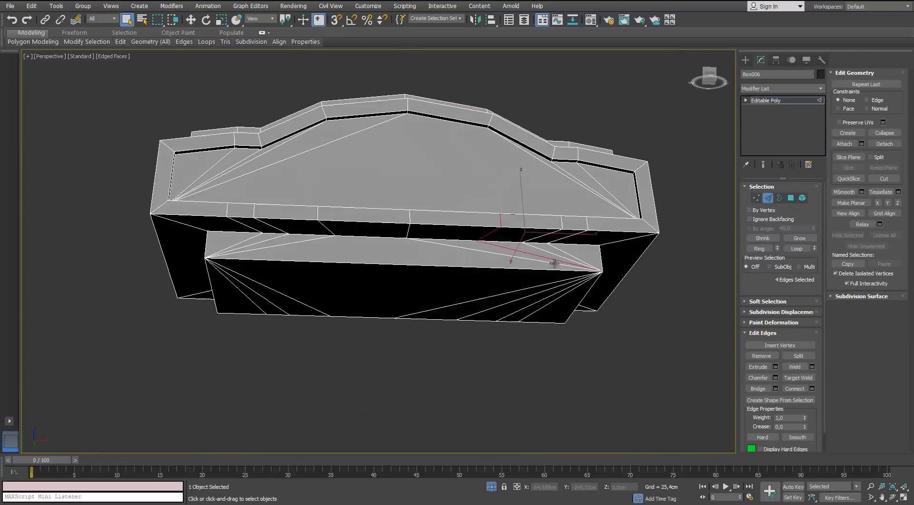
pyautogui.scroll(2, 576, 252)
pyautogui.keyDown('ctrl'); pyautogui.doubleClick(576, 220); pyautogui.keyUp('ctrl')
pyautogui.keyDown('alt'); pyautogui.moveTo(577, 221); pyautogui.dragTo(528, 268, button='middle'); pyautogui.keyUp('alt')
pyautogui.keyDown('ctrl'); pyautogui.doubleClick(533, 345); pyautogui.keyUp('ctrl')
pyautogui.keyDown('ctrl'); pyautogui.click(455, 264); pyautogui.keyUp('ctrl')
pyautogui.moveTo(247, 252); pyautogui.dragTo(432, 255, button='middle')
pyautogui.keyDown('ctrl'); pyautogui.click(305, 253); pyautogui.keyUp('ctrl')
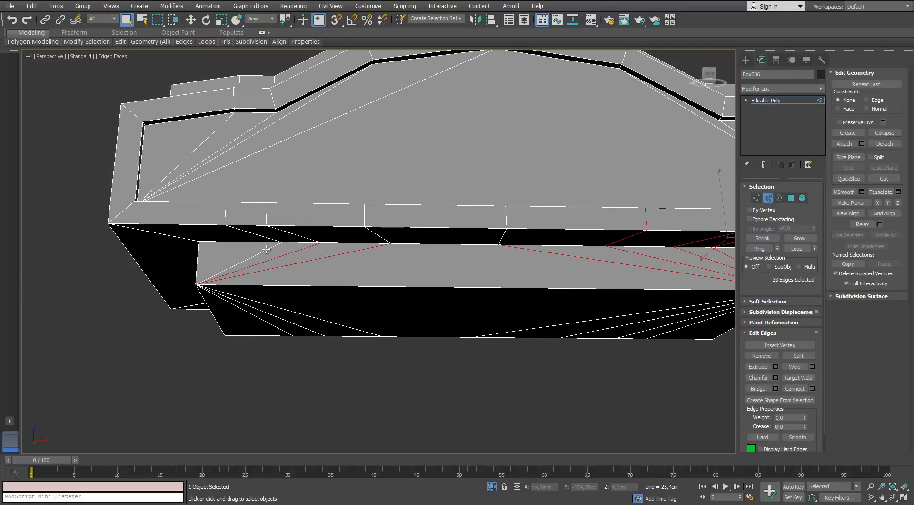
pyautogui.click(796, 248)
pyautogui.scroll(-5, 449, 341)
pyautogui.keyDown('alt'); pyautogui.moveTo(449, 341); pyautogui.dragTo(442, 342, button='middle'); pyautogui.keyUp('alt')
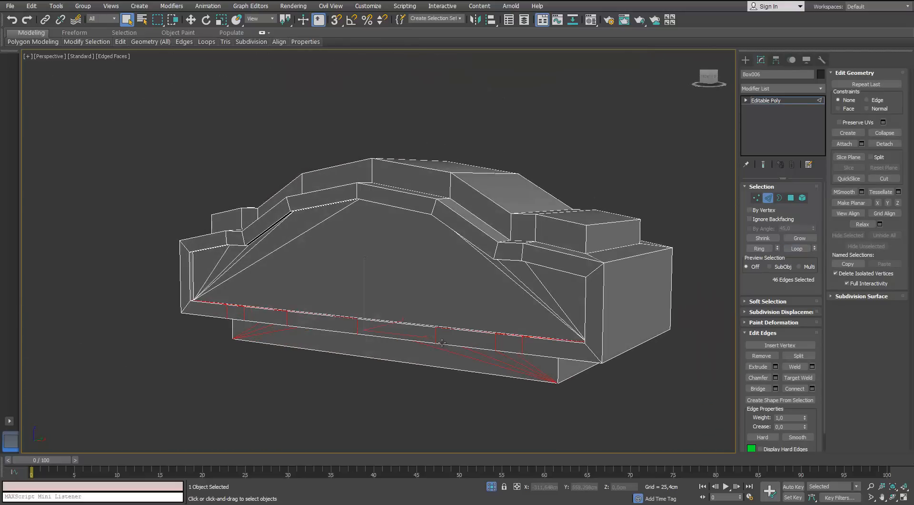
pyautogui.keyDown('alt'); pyautogui.moveTo(416, 297); pyautogui.dragTo(469, 312, button='middle'); pyautogui.keyUp('alt')
pyautogui.scroll(3, 246, 294)
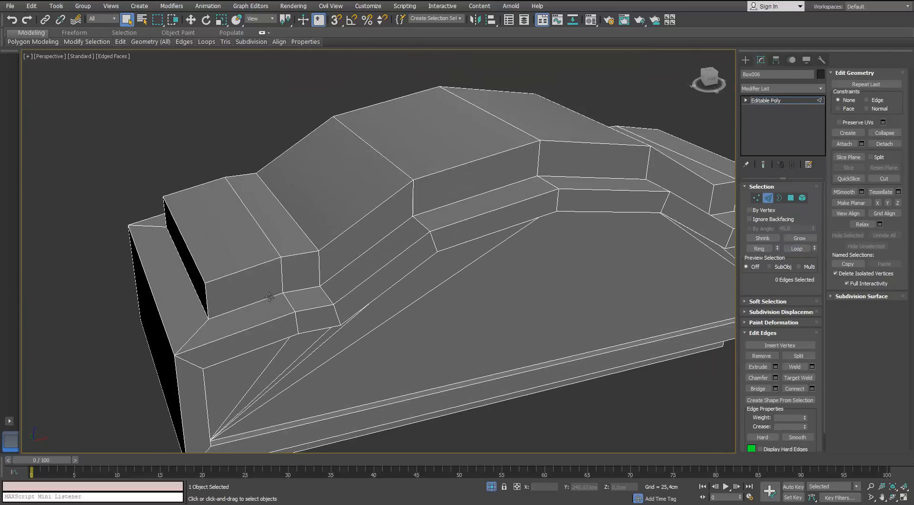
# Remove the fanned leftover edges from the cap's underside.
pyautogui.keyDown('alt'); pyautogui.moveTo(246, 293); pyautogui.dragTo(229, 239, button='middle'); pyautogui.keyUp('alt')
pyautogui.moveTo(228, 239); pyautogui.dragTo(265, 267, button='middle')
pyautogui.scroll(-3, 273, 267)
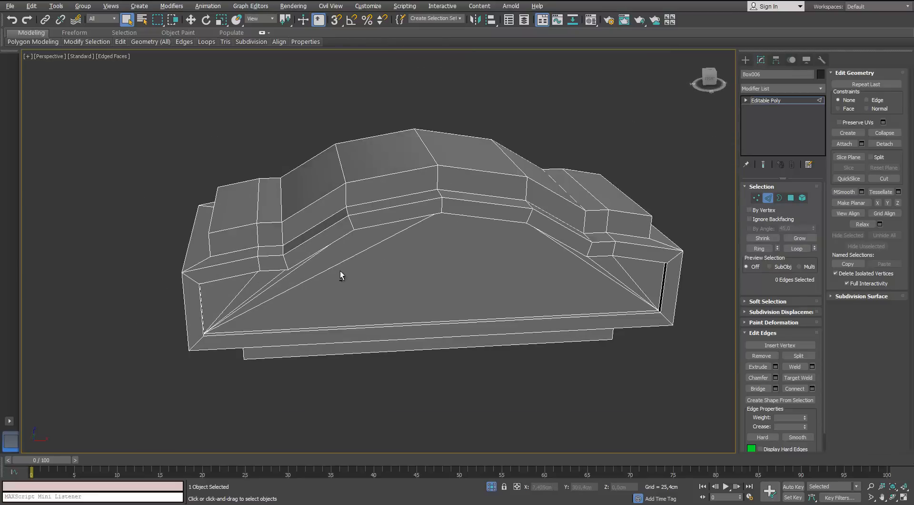
pyautogui.keyDown('alt'); pyautogui.moveTo(341, 274); pyautogui.dragTo(312, 259, button='middle'); pyautogui.keyUp('alt')
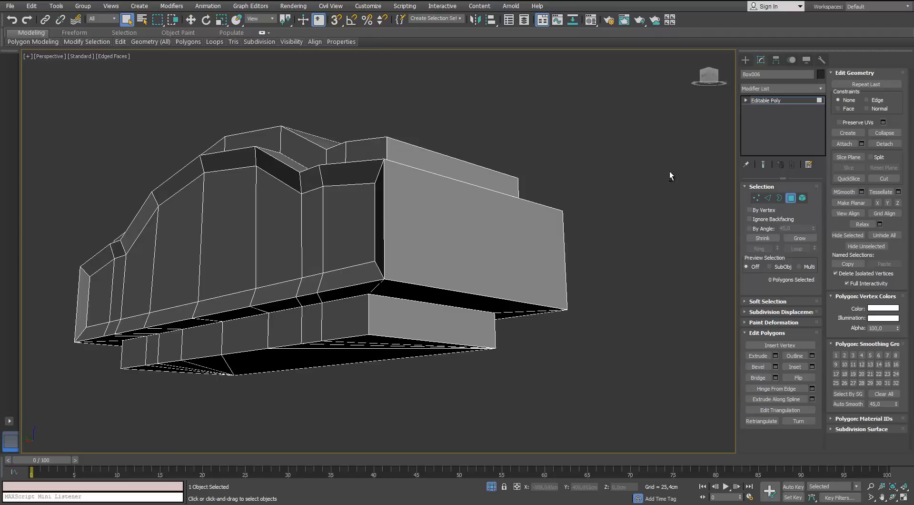
pyautogui.keyDown('alt'); pyautogui.moveTo(602, 169); pyautogui.dragTo(548, 136, button='middle'); pyautogui.keyUp('alt')
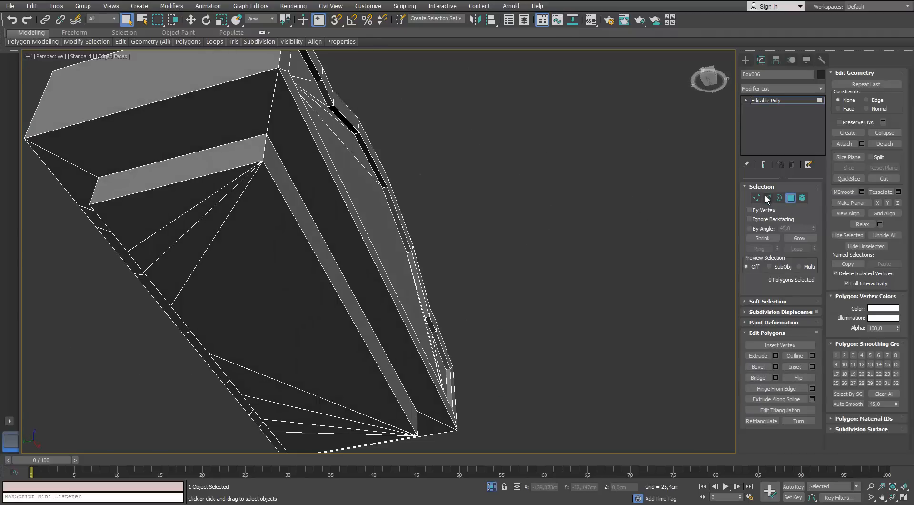
pyautogui.click(767, 198)
pyautogui.keyDown('alt'); pyautogui.moveTo(329, 265); pyautogui.dragTo(302, 234, button='middle'); pyautogui.keyUp('alt')
pyautogui.scroll(-3, 302, 234)
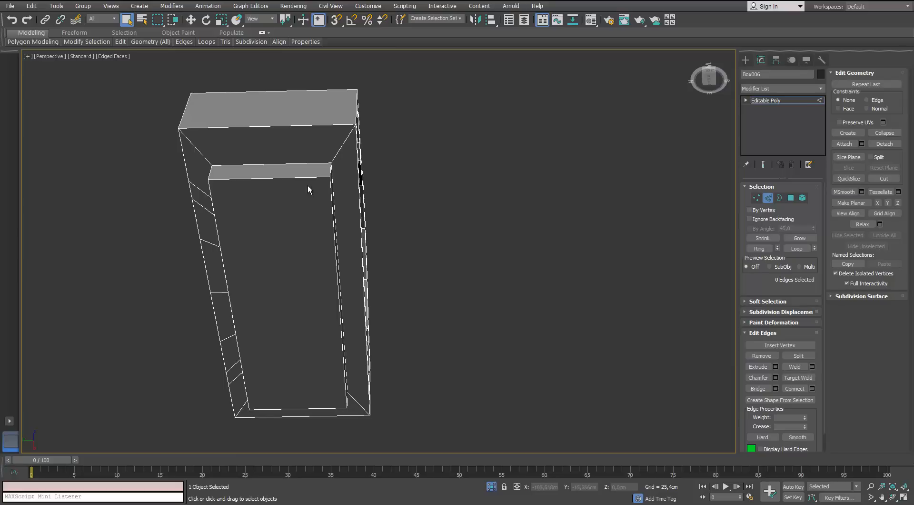
# Connect the edges spanning the cap's depth with one centred edge loop.
pyautogui.click(812, 389)
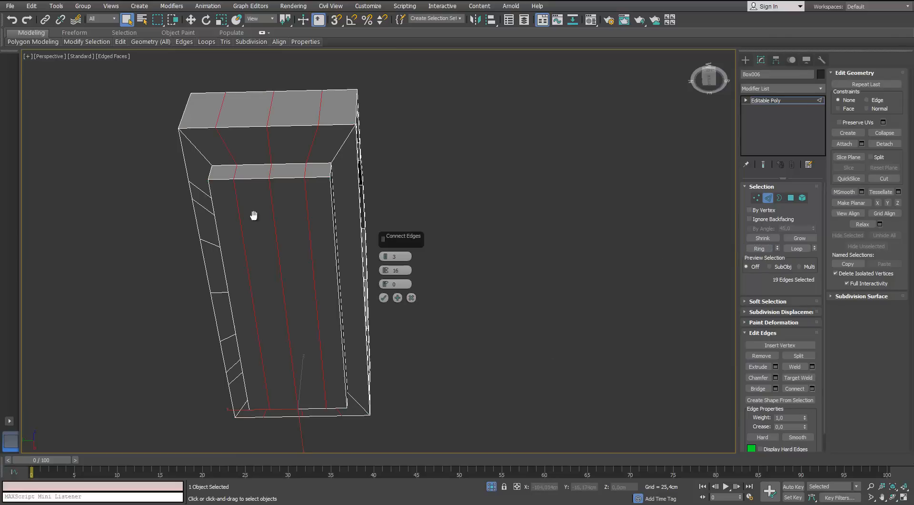
pyautogui.keyDown('alt'); pyautogui.moveTo(253, 212); pyautogui.dragTo(333, 247, button='middle'); pyautogui.keyUp('alt')
pyautogui.click(384, 298)
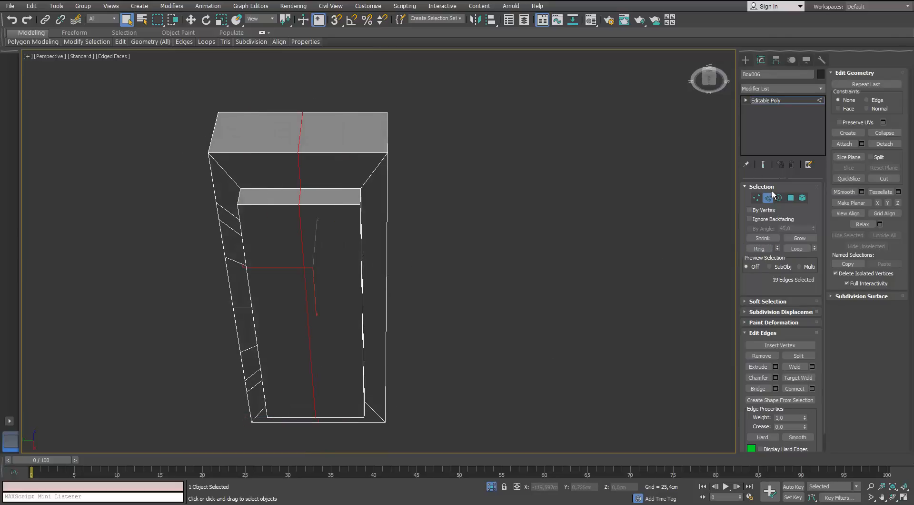
# Delete the polygons of the cap's unsimplified half, up to the centre loop.
pyautogui.press('4')
pyautogui.keyDown('alt'); pyautogui.moveTo(414, 198); pyautogui.dragTo(417, 205, button='middle'); pyautogui.keyUp('alt')
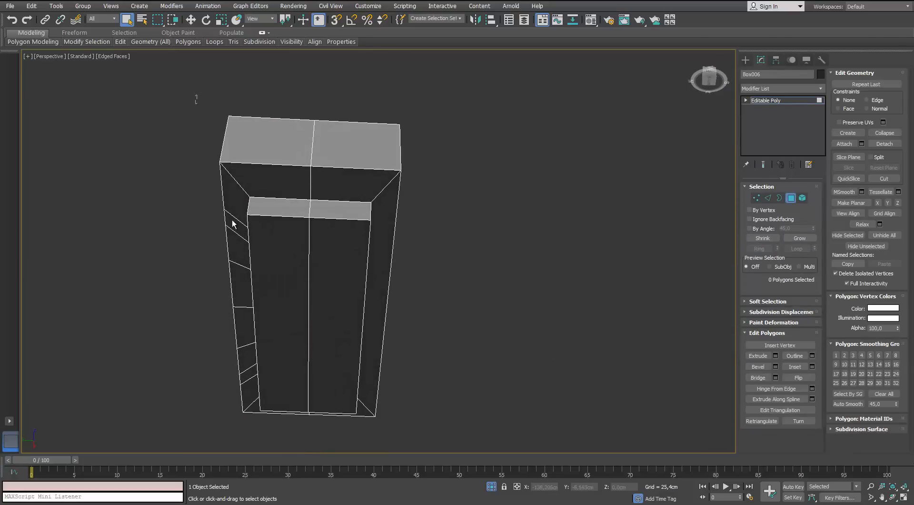
pyautogui.moveTo(282, 435); pyautogui.dragTo(282, 435)
pyautogui.keyDown('alt'); pyautogui.moveTo(267, 191); pyautogui.dragTo(307, 208, button='middle'); pyautogui.keyUp('alt')
pyautogui.click(317, 106)
# Mirror the remaining half of the cap with a Symmetry modifier on the Y axis and collapse it to an Editable Poly.
pyautogui.press('3')
pyautogui.hotkey('ctrl', 'a')
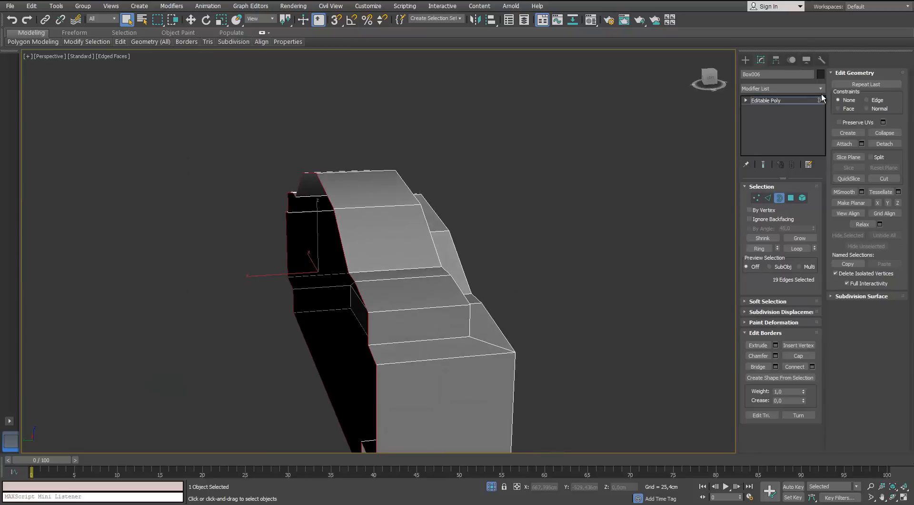
pyautogui.click(822, 88)
pyautogui.write('sh')
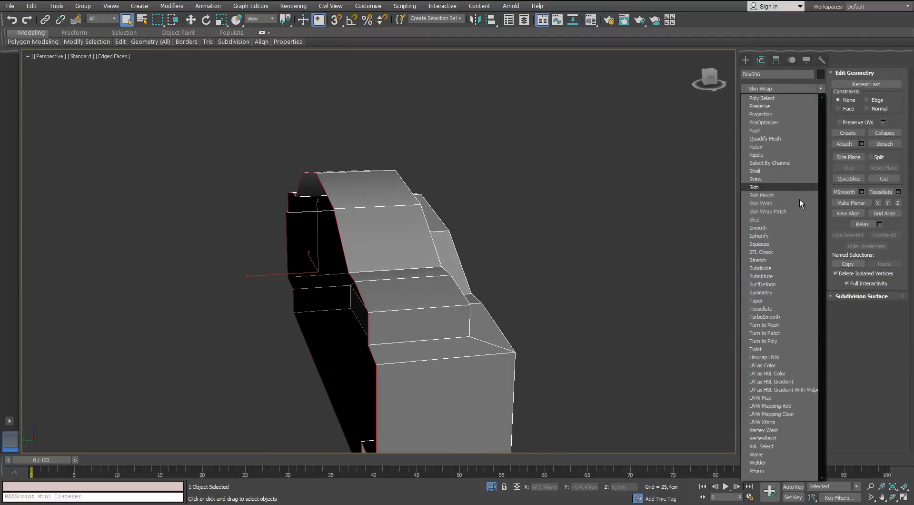
pyautogui.click(761, 292)
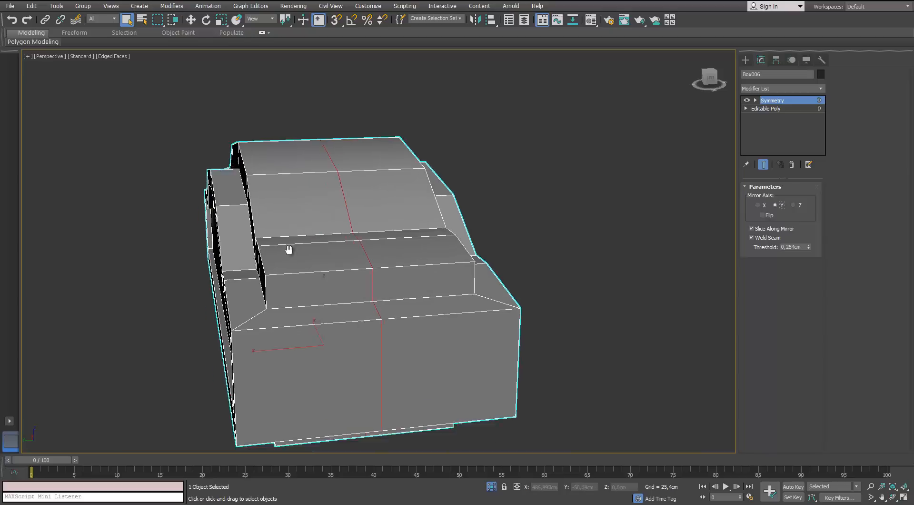
pyautogui.rightClick(339, 232)
pyautogui.click(343, 238)
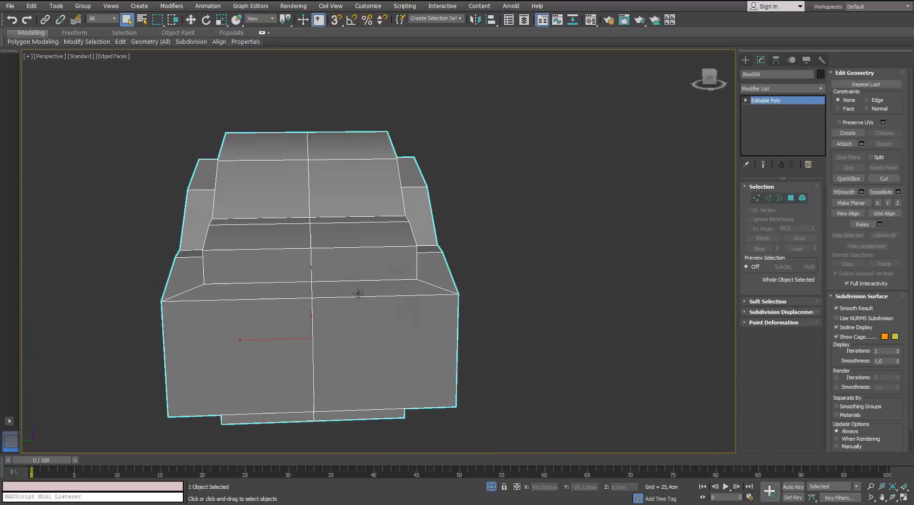
# End the cap's isolation and remove the centre edge loop running around it.
pyautogui.click(492, 489)
pyautogui.scroll(-3, 344, 204)
pyautogui.keyDown('alt'); pyautogui.moveTo(300, 228); pyautogui.dragTo(323, 238, button='middle'); pyautogui.keyUp('alt')
pyautogui.scroll(2, 336, 141)
pyautogui.click(768, 198)
pyautogui.doubleClick(296, 141)
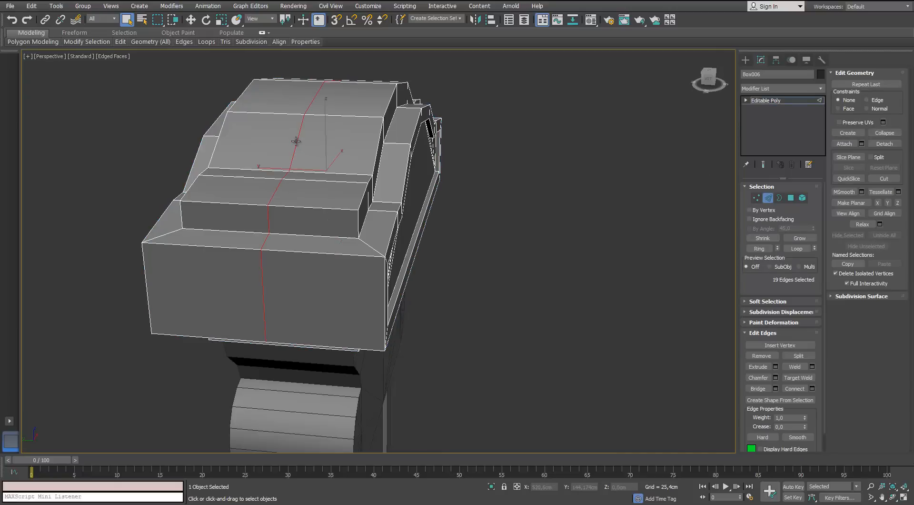
pyautogui.hotkey('ctrl', 'BackSpace')
pyautogui.scroll(-3, 315, 153)
pyautogui.keyDown('alt'); pyautogui.moveTo(326, 159); pyautogui.dragTo(309, 71, button='middle'); pyautogui.keyUp('alt')
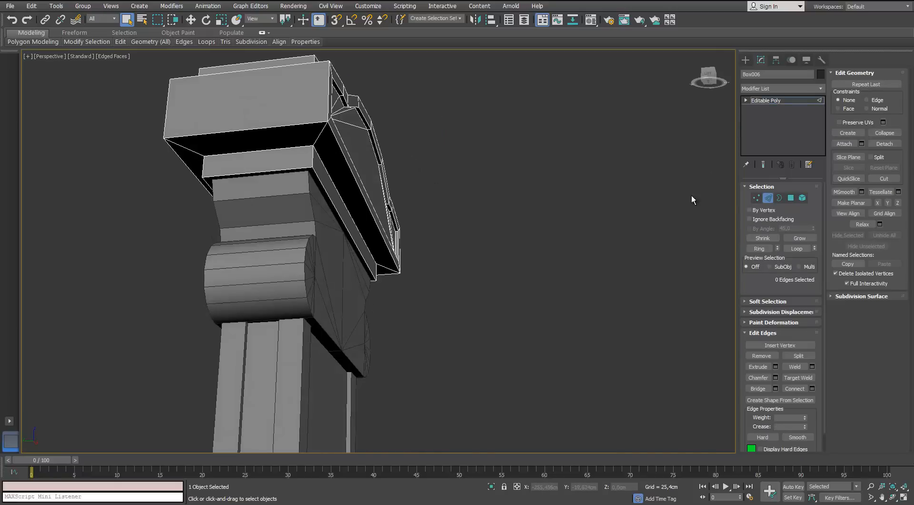
pyautogui.click(768, 198)
# Apply an Unwrap UVW modifier to the pillar's top cap.
pyautogui.keyDown('alt'); pyautogui.moveTo(480, 119); pyautogui.dragTo(464, 145, button='middle'); pyautogui.keyUp('alt')
pyautogui.scroll(-4, 465, 146)
pyautogui.moveTo(457, 233); pyautogui.dragTo(426, 136, button='middle')
pyautogui.scroll(4, 419, 152)
pyautogui.scroll(-5, 426, 137)
pyautogui.keyDown('alt'); pyautogui.moveTo(416, 195); pyautogui.dragTo(422, 151, button='middle'); pyautogui.keyUp('alt')
pyautogui.click(404, 147)
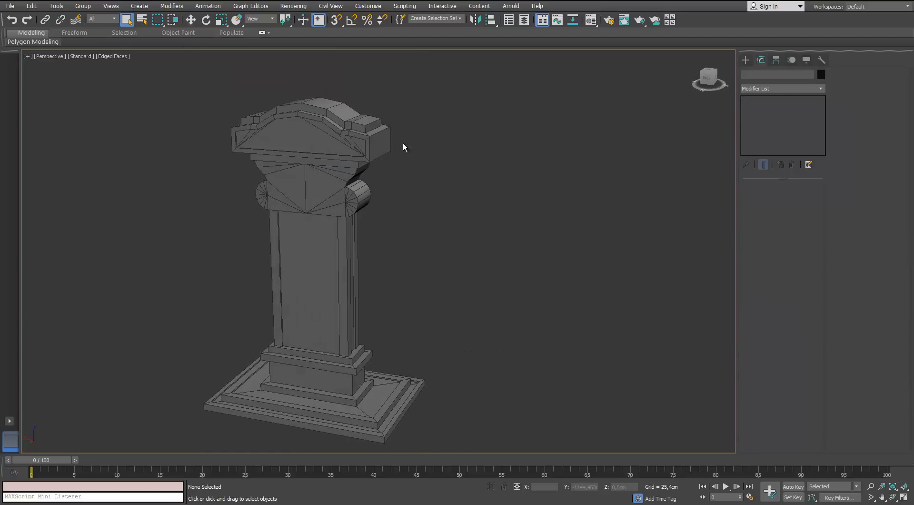
pyautogui.click(823, 88)
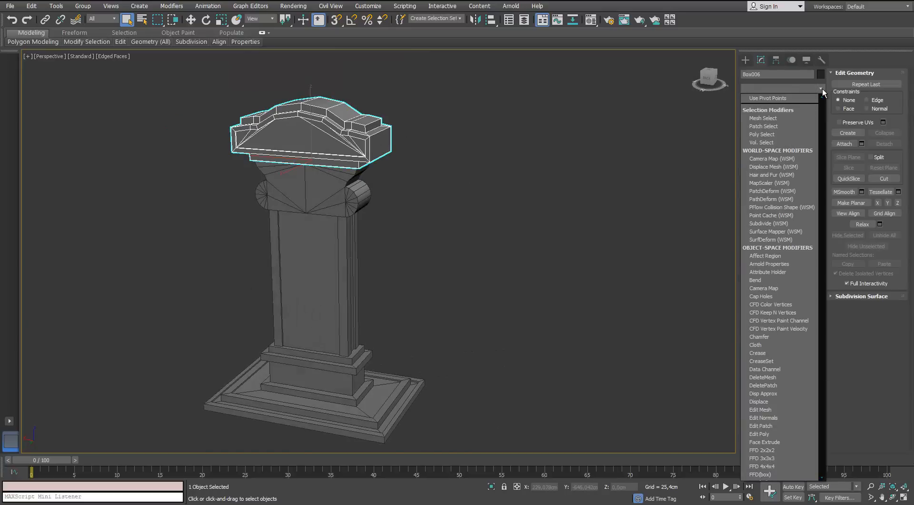
pyautogui.press('u')
pyautogui.press('Return')
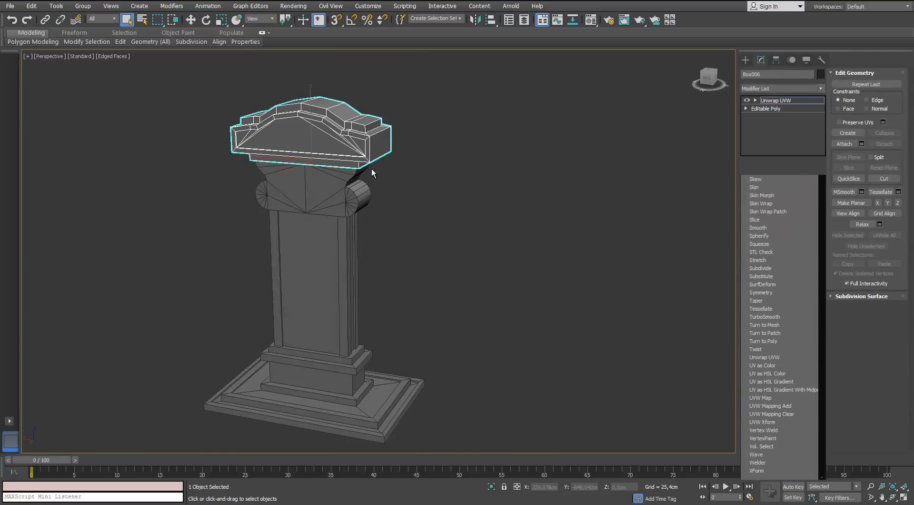
# Open the UV editor for the top cap, place it beside the pillar and select the cap's end face.
pyautogui.moveTo(441, 149); pyautogui.dragTo(415, 158, button='middle')
pyautogui.click(777, 403)
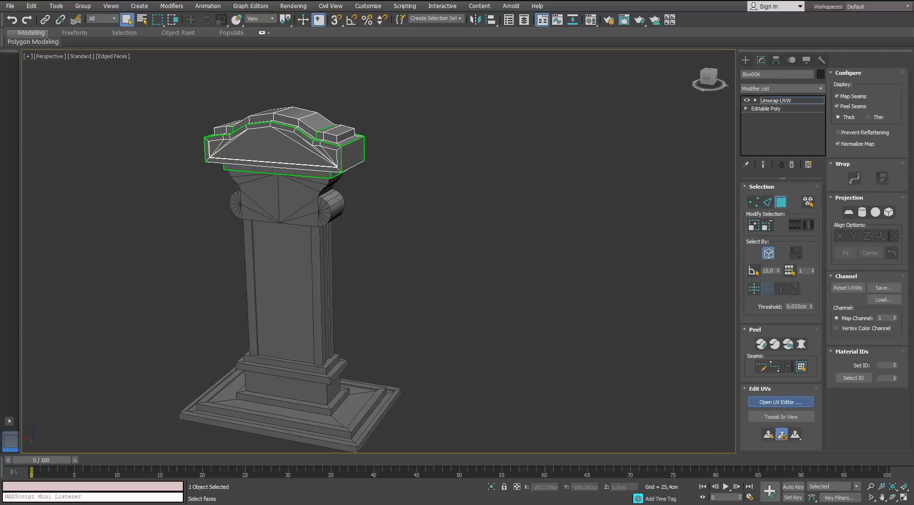
pyautogui.moveTo(362, 104); pyautogui.dragTo(441, 105)
pyautogui.moveTo(347, 177); pyautogui.dragTo(308, 176, button='middle')
pyautogui.click(265, 196)
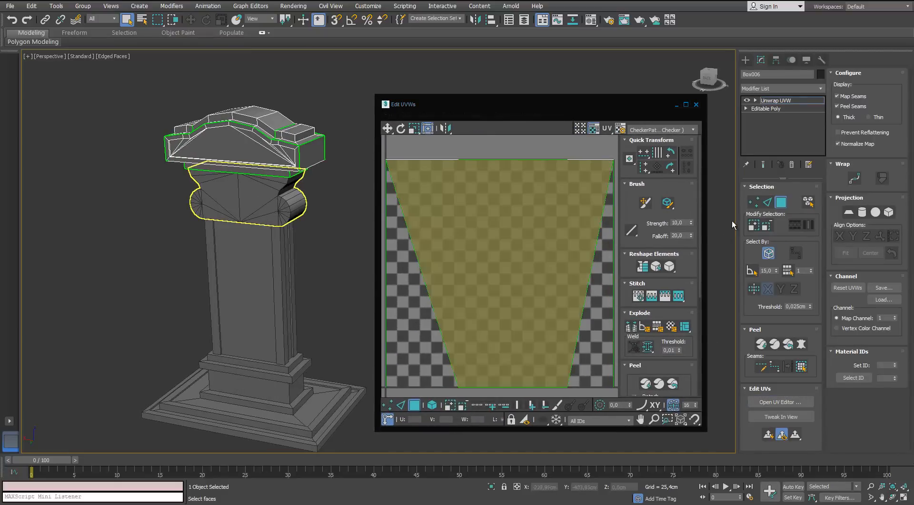
pyautogui.click(320, 162)
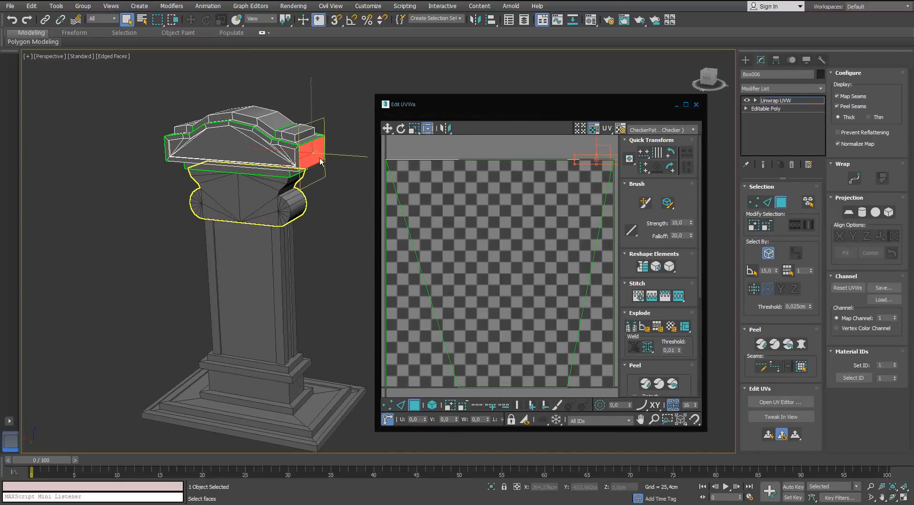
# Expand the selection to all of the cap's faces and unwrap them with Normal Mapping.
pyautogui.click(802, 367)
pyautogui.click(470, 113)
pyautogui.click(490, 131)
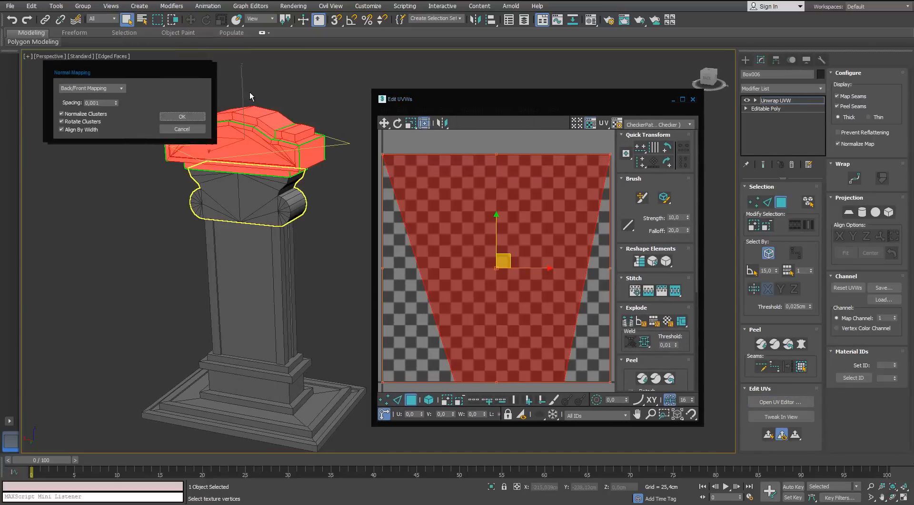
pyautogui.click(405, 209)
pyautogui.click(507, 203)
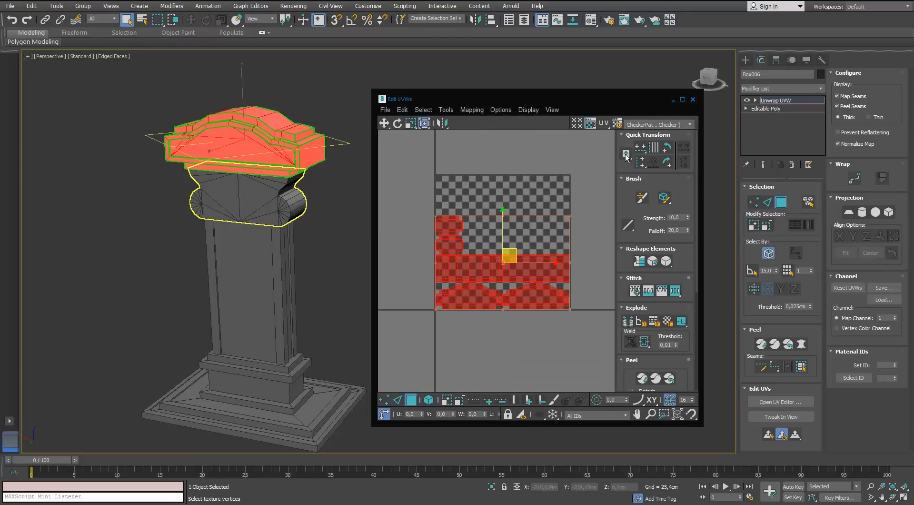
# Enlarge the UV editor without the checker background and pack the cap's shells into the UV square.
pyautogui.click(682, 99)
pyautogui.click(806, 19)
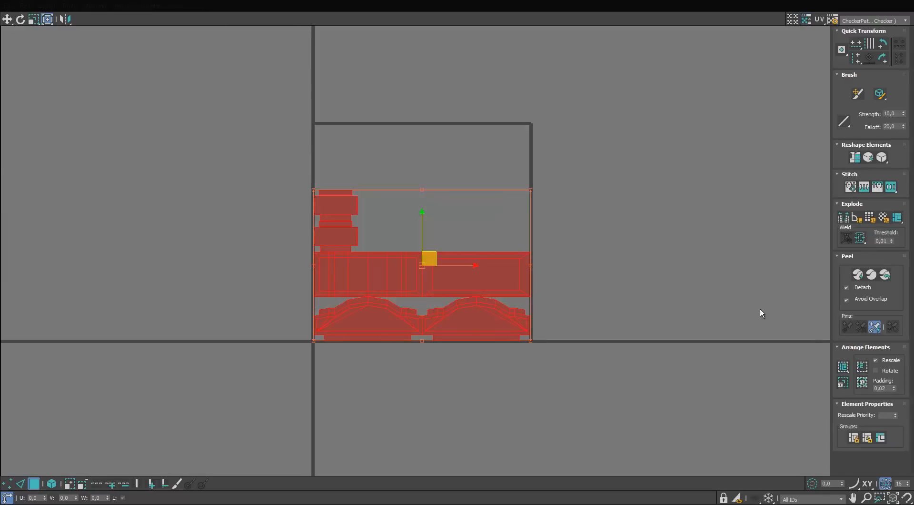
pyautogui.click(845, 372)
pyautogui.scroll(2, 373, 198)
pyautogui.scroll(-1, 367, 217)
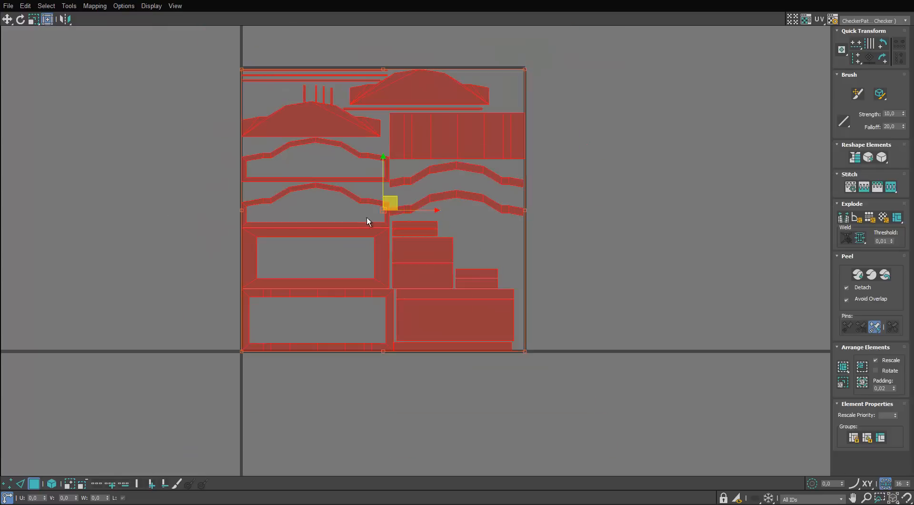
# Switch to whole-element selection and move the wide striped shell out above the UV square.
pyautogui.click(47, 483)
pyautogui.moveTo(567, 163); pyautogui.dragTo(570, 256, button='middle')
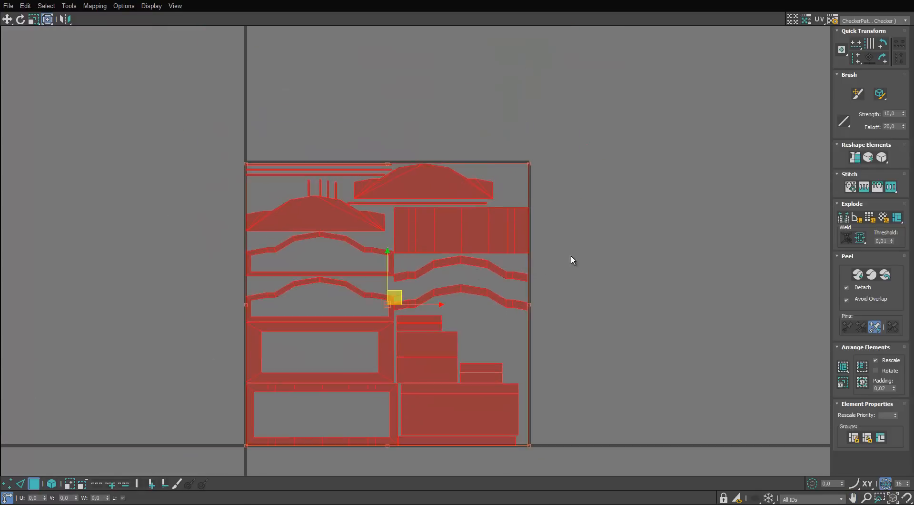
pyautogui.click(570, 256)
pyautogui.scroll(2, 502, 248)
pyautogui.click(476, 242)
pyautogui.moveTo(443, 241); pyautogui.dragTo(436, 64)
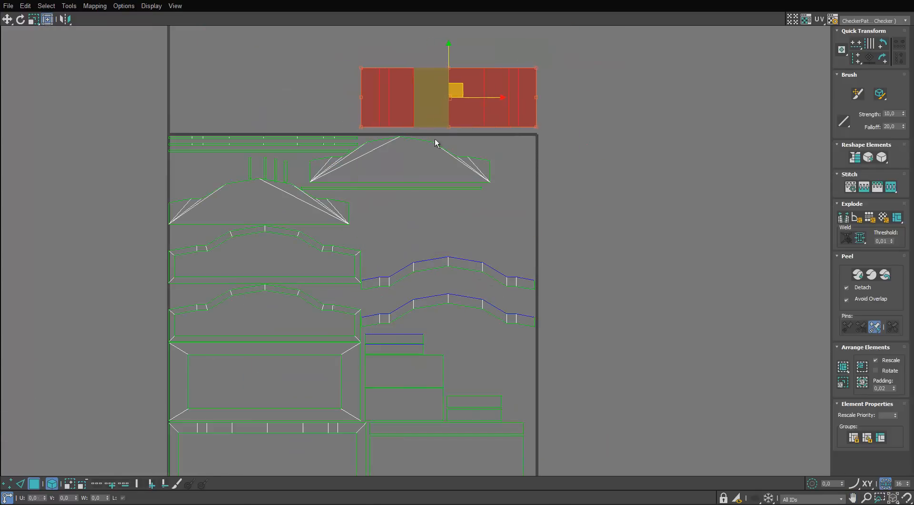
# Move the two solid pediment-shaped shells above the UV square, stacked over the striped shell.
pyautogui.moveTo(425, 175); pyautogui.dragTo(476, 56)
pyautogui.moveTo(396, 221); pyautogui.dragTo(488, 296, button='middle')
pyautogui.moveTo(420, 295); pyautogui.dragTo(612, 91)
pyautogui.scroll(-1, 525, 184)
# Move the two arched frame shells above the UV square, beside the pediment-shaped shells.
pyautogui.click(428, 282)
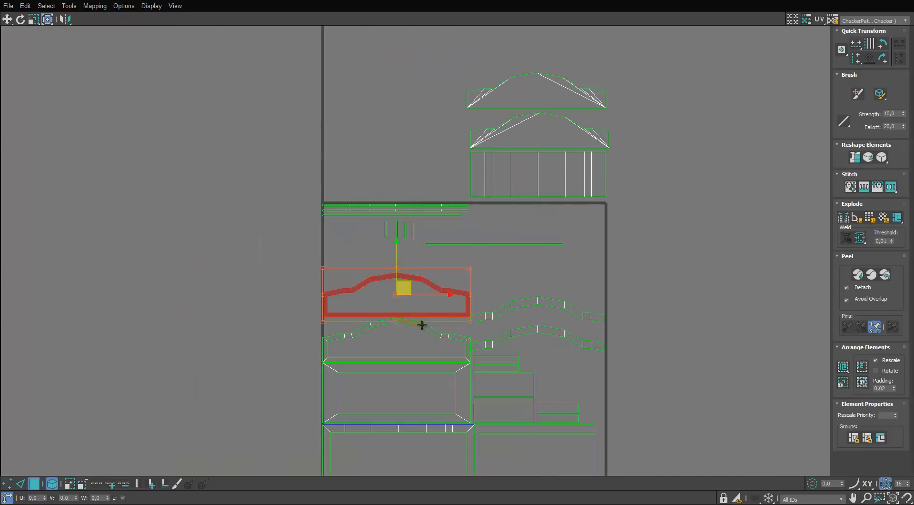
pyautogui.keyDown('ctrl'); pyautogui.click(422, 325); pyautogui.keyUp('ctrl')
pyautogui.moveTo(422, 325); pyautogui.dragTo(423, 381, button='middle')
pyautogui.moveTo(433, 339); pyautogui.dragTo(422, 173)
pyautogui.moveTo(425, 195); pyautogui.dragTo(403, 130, button='middle')
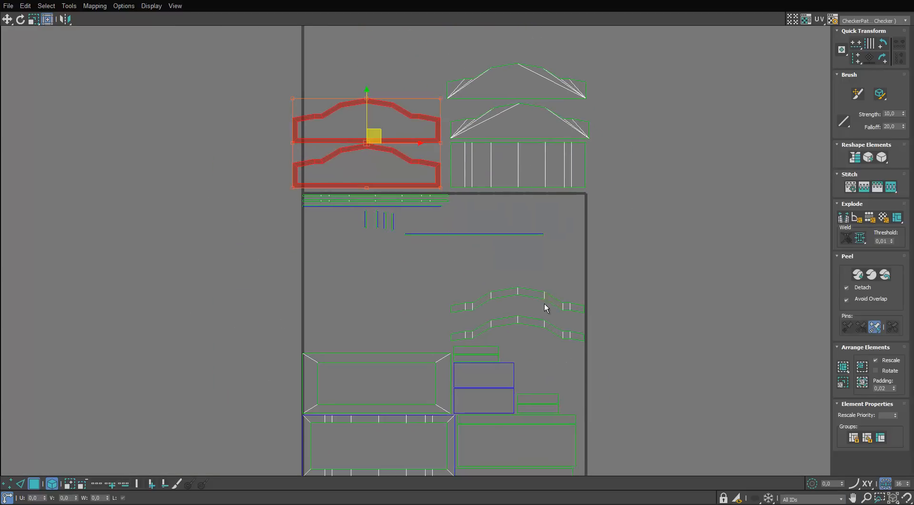
# Move the upper rectangular frame shell out of the UV square, above the two arched frames.
pyautogui.click(545, 306)
pyautogui.click(439, 377)
pyautogui.moveTo(439, 378); pyautogui.dragTo(422, 60)
# Check in the viewport which cap faces the curved strips, the remaining rectangular frame and the block shells belong to.
pyautogui.moveTo(619, 0); pyautogui.dragTo(559, 88)
pyautogui.moveTo(543, 259); pyautogui.dragTo(489, 168, button='middle')
pyautogui.moveTo(588, 196); pyautogui.dragTo(555, 244)
pyautogui.scroll(4, 271, 124)
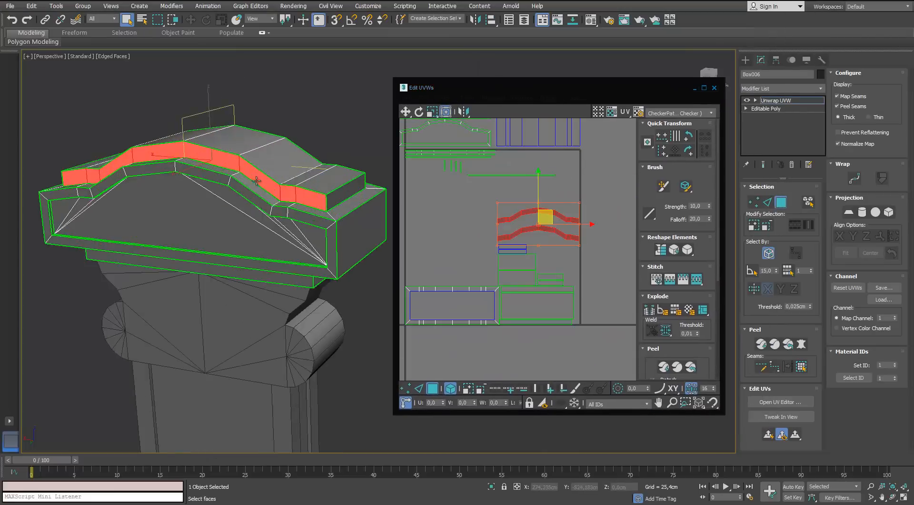
pyautogui.keyDown('alt'); pyautogui.moveTo(270, 124); pyautogui.dragTo(265, 138, button='middle'); pyautogui.keyUp('alt')
pyautogui.moveTo(551, 241); pyautogui.dragTo(556, 242, button='middle')
pyautogui.scroll(-3, 556, 242)
pyautogui.keyDown('ctrl'); pyautogui.click(511, 269); pyautogui.keyUp('ctrl')
pyautogui.scroll(-3, 511, 268)
pyautogui.moveTo(510, 269); pyautogui.dragTo(507, 270, button='middle')
pyautogui.scroll(5, 507, 270)
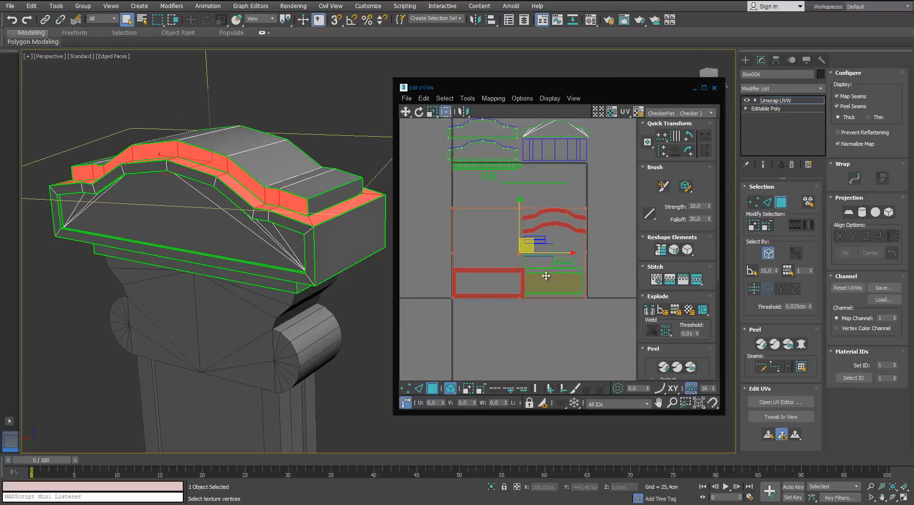
pyautogui.keyDown('ctrl'); pyautogui.click(573, 268); pyautogui.keyUp('ctrl')
pyautogui.keyDown('ctrl'); pyautogui.click(573, 267); pyautogui.keyUp('ctrl')
pyautogui.keyDown('ctrl'); pyautogui.click(570, 282); pyautogui.keyUp('ctrl')
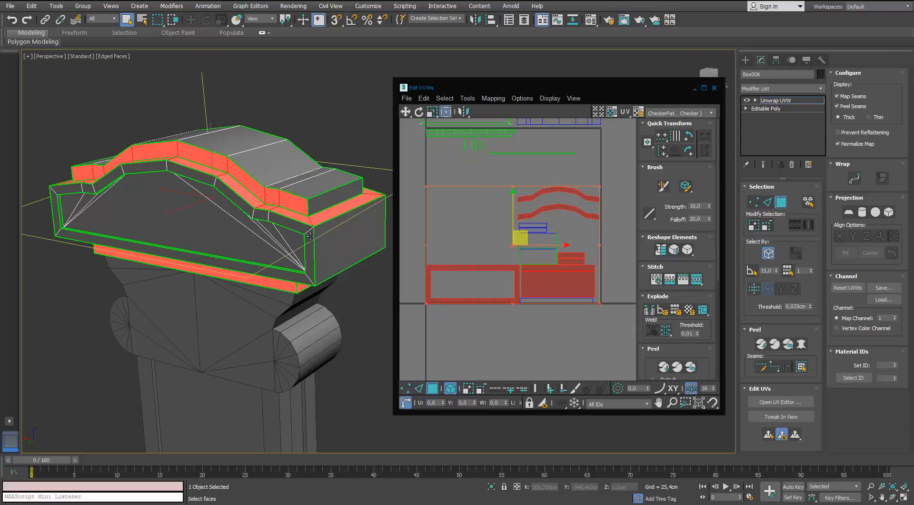
pyautogui.keyDown('alt'); pyautogui.moveTo(314, 295); pyautogui.dragTo(333, 210, button='middle'); pyautogui.keyUp('alt')
pyautogui.keyDown('ctrl'); pyautogui.click(536, 300); pyautogui.keyUp('ctrl')
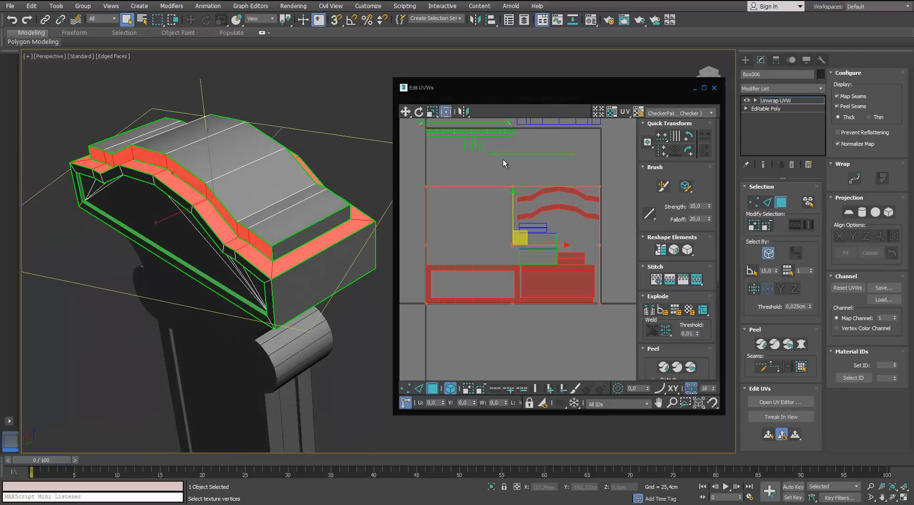
pyautogui.click(529, 240)
pyautogui.click(540, 225)
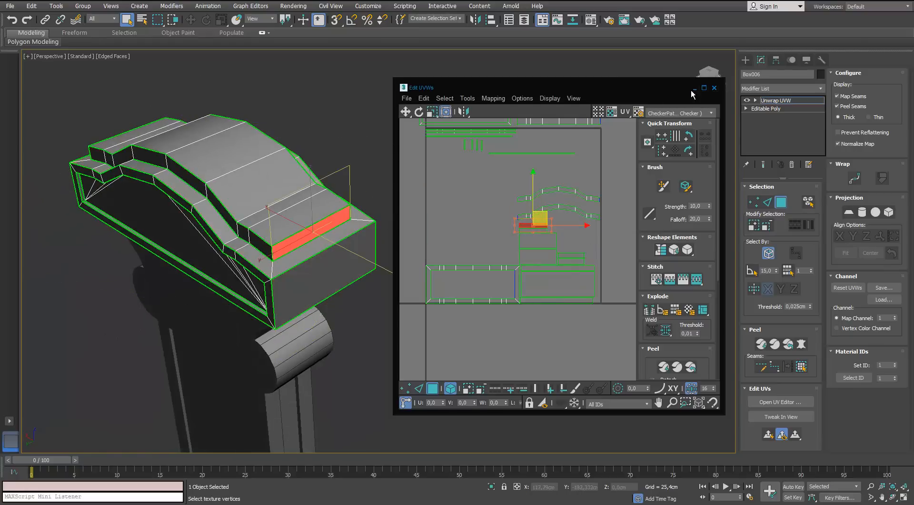
# Enlarge the UV editor and move the remaining rectangular frame outside the UV square, beside the striped shell.
pyautogui.click(705, 87)
pyautogui.scroll(2, 459, 198)
pyautogui.moveTo(459, 198); pyautogui.dragTo(453, 369, button='middle')
pyautogui.scroll(1, 369, 199)
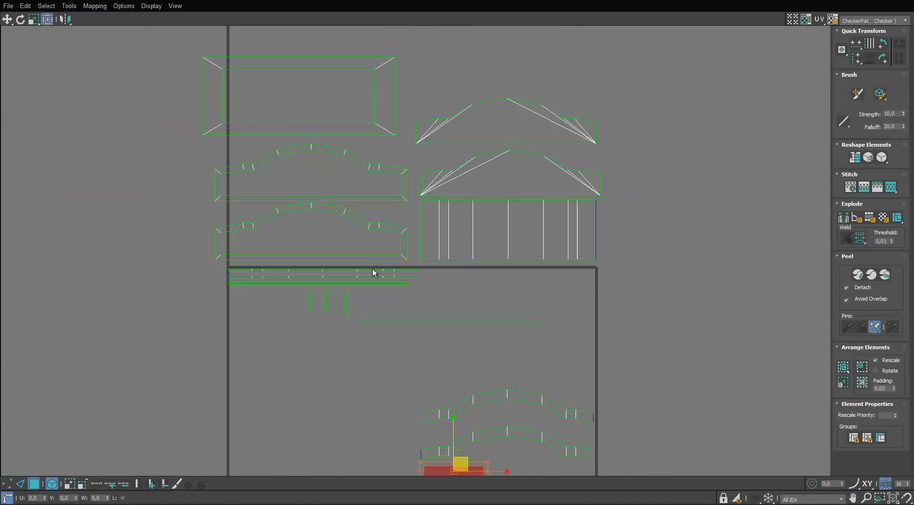
pyautogui.scroll(-3, 416, 210)
pyautogui.scroll(2, 462, 365)
pyautogui.moveTo(387, 375); pyautogui.dragTo(680, 87)
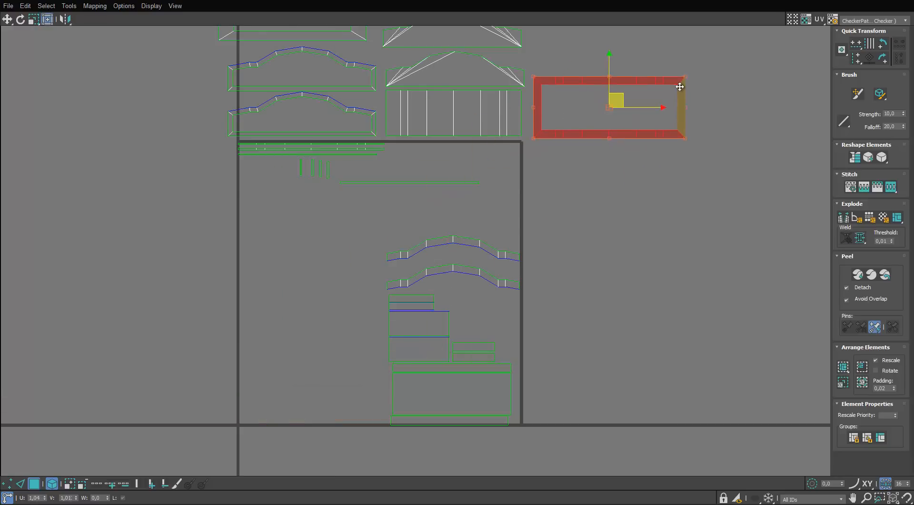
# Move the large plain rectangle shell out of the UV square, directly above the relocated rectangular frame.
pyautogui.moveTo(624, 201); pyautogui.dragTo(590, 278, button='middle')
pyautogui.scroll(-1, 591, 277)
pyautogui.click(481, 431)
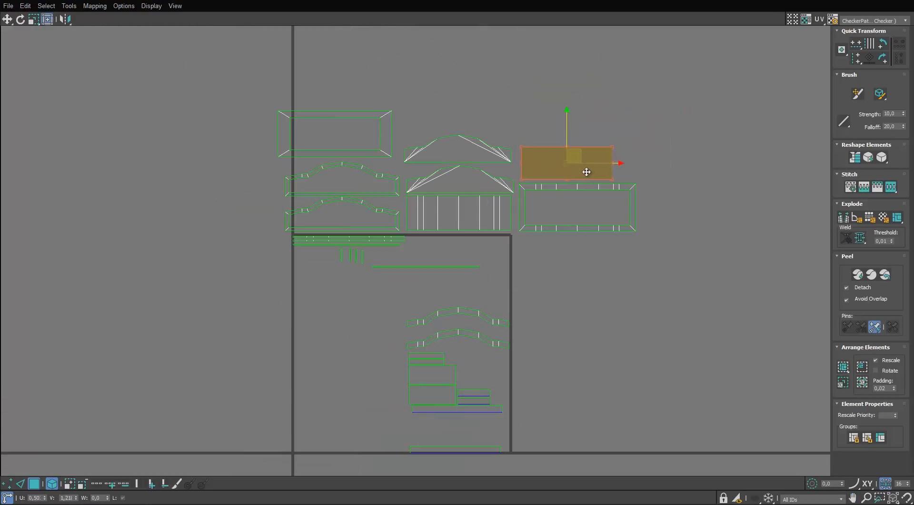
pyautogui.moveTo(587, 172); pyautogui.dragTo(587, 171)
# Move the two curved strip shells outside the UV square, to the far side of the arched frames.
pyautogui.moveTo(482, 324); pyautogui.dragTo(468, 302, button='middle')
pyautogui.moveTo(463, 293); pyautogui.dragTo(453, 322)
pyautogui.moveTo(454, 323); pyautogui.dragTo(486, 380, button='middle')
pyautogui.moveTo(494, 370); pyautogui.dragTo(253, 254)
# Separate the stacked pair of small rectangle shells slightly and line up the upper one with the lower one.
pyautogui.moveTo(436, 365); pyautogui.dragTo(455, 318, button='middle')
pyautogui.scroll(1, 455, 318)
pyautogui.moveTo(495, 384); pyautogui.dragTo(480, 259, button='middle')
pyautogui.click(532, 231)
pyautogui.scroll(1, 531, 232)
pyautogui.scroll(2, 532, 231)
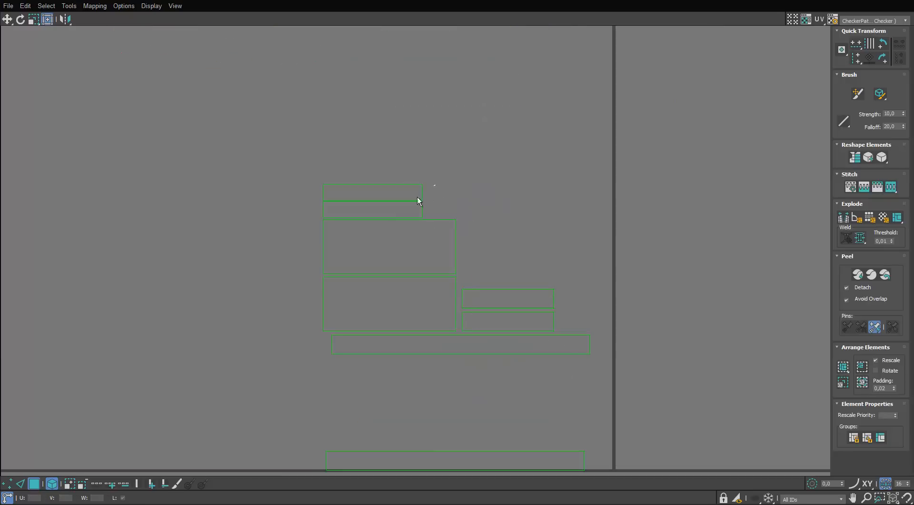
pyautogui.click(417, 197)
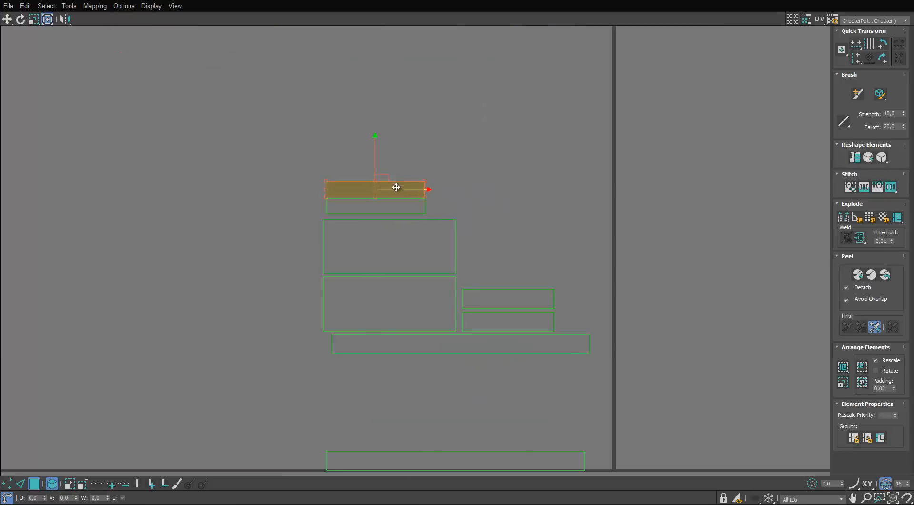
pyautogui.scroll(3, 396, 187)
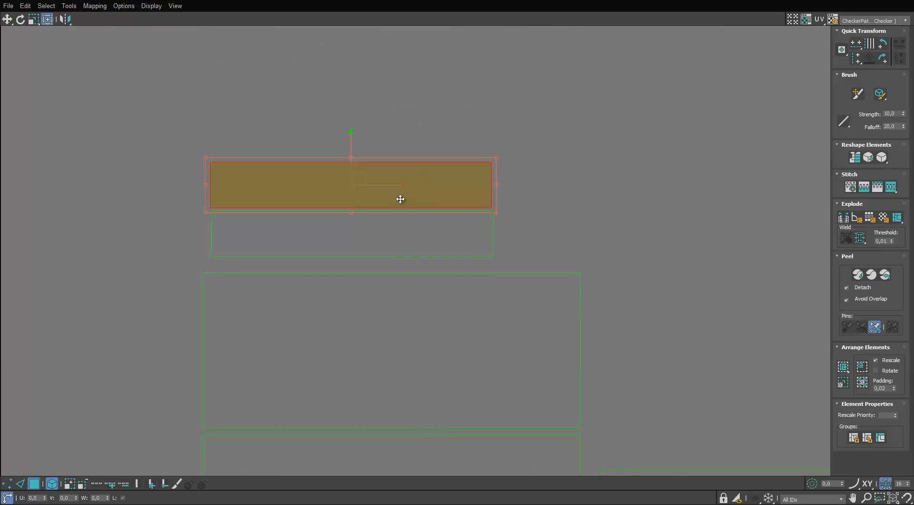
pyautogui.moveTo(407, 180); pyautogui.dragTo(410, 180)
pyautogui.click(8, 483)
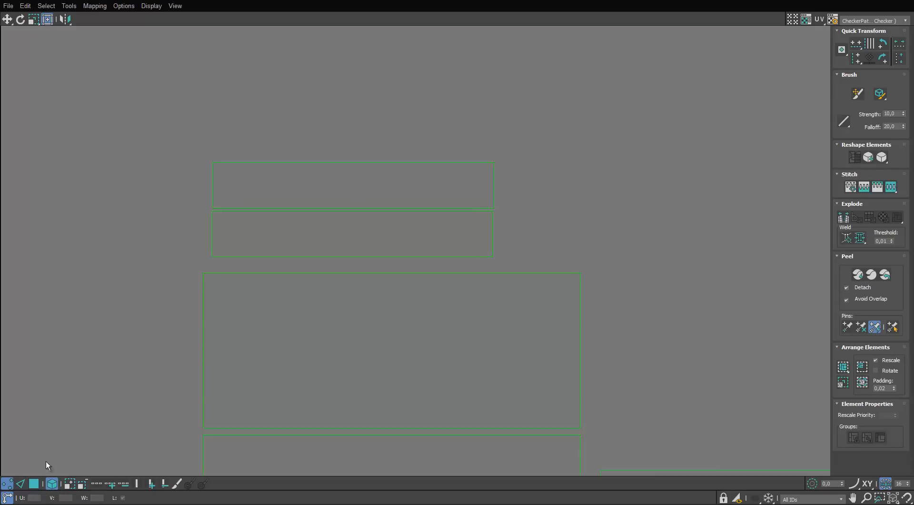
pyautogui.click(34, 484)
pyautogui.moveTo(333, 176); pyautogui.dragTo(335, 176)
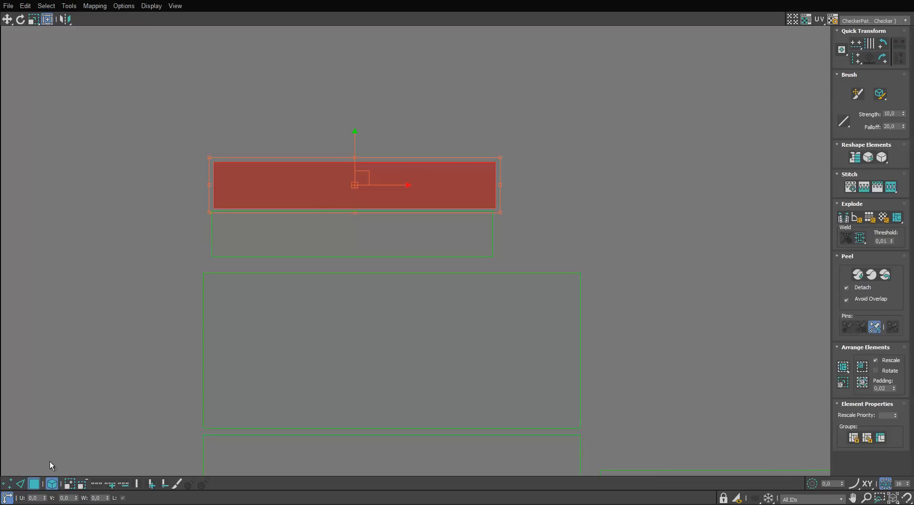
# Move the other pair of small rectangle shells next to the first pair.
pyautogui.press('w')
pyautogui.scroll(-5, 335, 171)
pyautogui.moveTo(493, 253); pyautogui.dragTo(389, 196)
pyautogui.scroll(3, 404, 194)
pyautogui.moveTo(353, 106); pyautogui.dragTo(311, 195)
# Place the two large end rectangles side by side above the four small rectangle shells.
pyautogui.scroll(-2, 458, 228)
pyautogui.moveTo(391, 248); pyautogui.dragTo(389, 248)
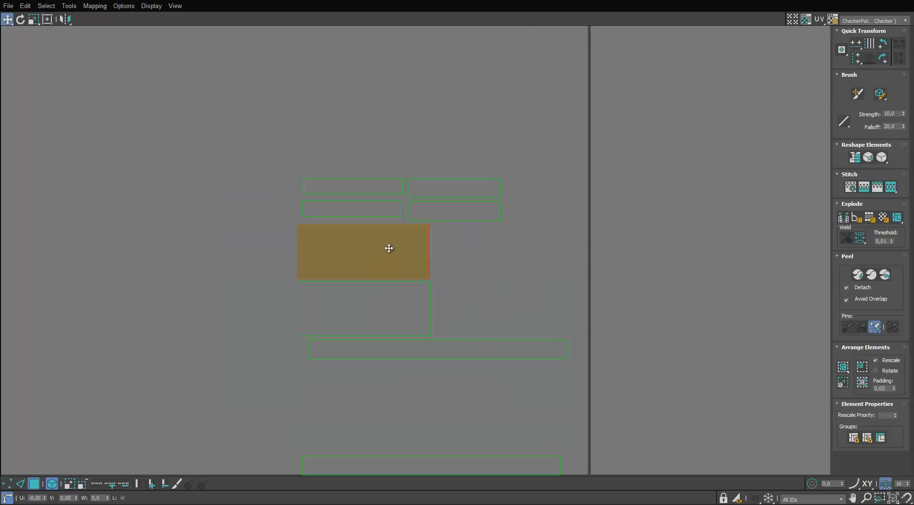
pyautogui.moveTo(254, 306); pyautogui.dragTo(257, 306)
pyautogui.keyDown('ctrl'); pyautogui.click(312, 308); pyautogui.keyUp('ctrl')
pyautogui.moveTo(276, 309); pyautogui.dragTo(415, 144)
pyautogui.scroll(-3, 461, 323)
# Move the two long bar shells up from the lower part of the UV square to group them with the rectangles.
pyautogui.click(448, 337)
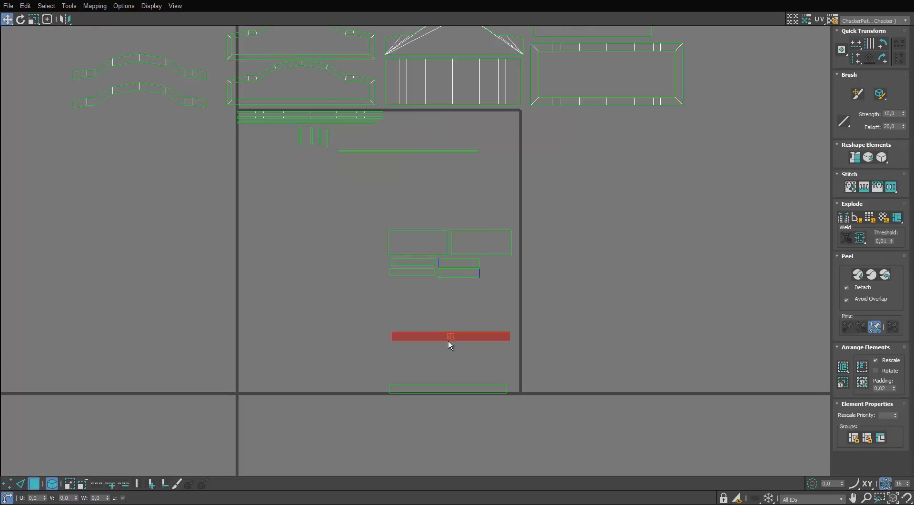
pyautogui.scroll(2, 449, 336)
pyautogui.moveTo(451, 339); pyautogui.dragTo(428, 135)
pyautogui.keyDown('ctrl'); pyautogui.click(436, 420); pyautogui.keyUp('ctrl')
pyautogui.scroll(-4, 428, 136)
pyautogui.moveTo(428, 138); pyautogui.dragTo(467, 291, button='middle')
pyautogui.scroll(3, 467, 291)
# Move the grouped bars and rectangle shells outside the UV square, above the two curved strips.
pyautogui.moveTo(519, 247); pyautogui.dragTo(432, 339)
pyautogui.moveTo(496, 302); pyautogui.dragTo(252, 110)
pyautogui.moveTo(388, 216); pyautogui.dragTo(322, 272, button='middle')
pyautogui.scroll(3, 323, 271)
pyautogui.moveTo(339, 244); pyautogui.dragTo(248, 322)
# Check in the viewport which inner rim faces of the cap the long and short thin strips belong to.
pyautogui.moveTo(491, 0); pyautogui.dragTo(527, 125)
pyautogui.keyDown('alt'); pyautogui.moveTo(286, 207); pyautogui.dragTo(278, 183, button='middle'); pyautogui.keyUp('alt')
pyautogui.scroll(5, 333, 174)
pyautogui.scroll(-3, 324, 176)
pyautogui.scroll(-1, 491, 280)
pyautogui.moveTo(491, 280); pyautogui.dragTo(521, 208, button='middle')
pyautogui.scroll(1, 451, 302)
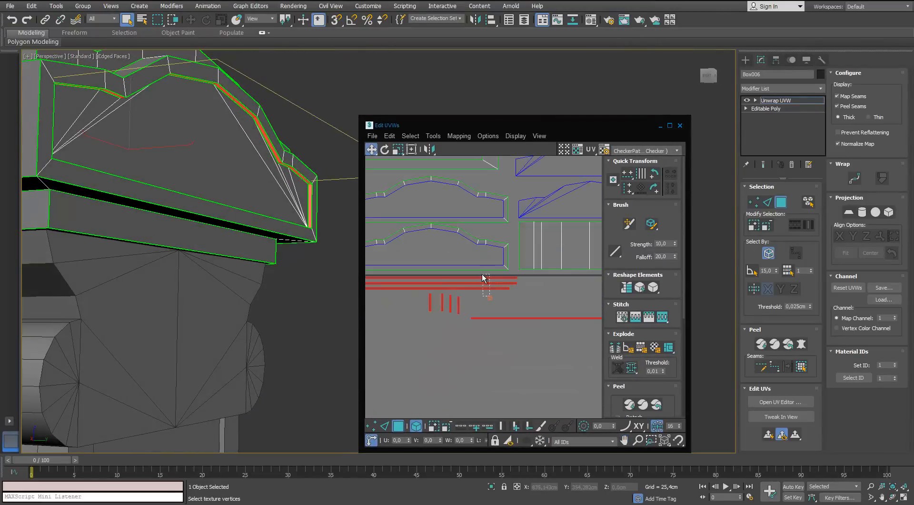
pyautogui.keyDown('alt'); pyautogui.moveTo(290, 165); pyautogui.dragTo(377, 190, button='middle'); pyautogui.keyUp('alt')
pyautogui.scroll(-4, 450, 284)
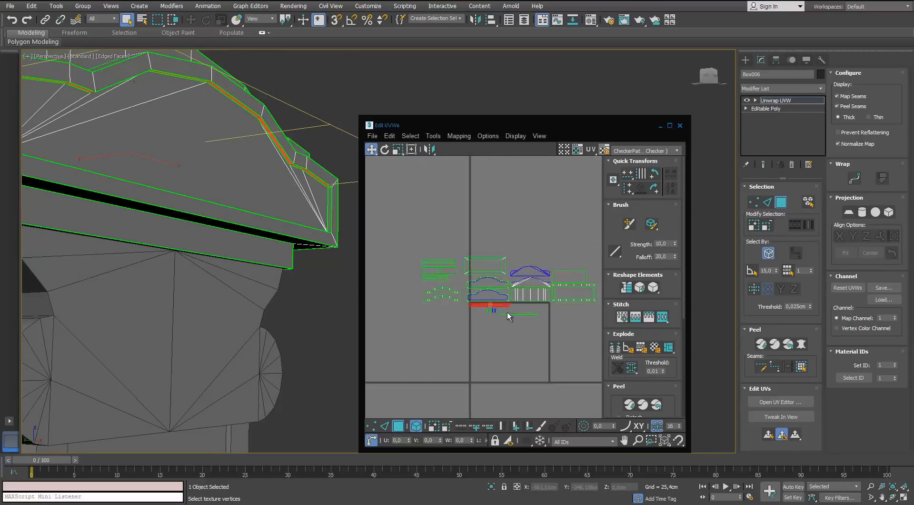
pyautogui.scroll(2, 477, 295)
pyautogui.scroll(4, 349, 217)
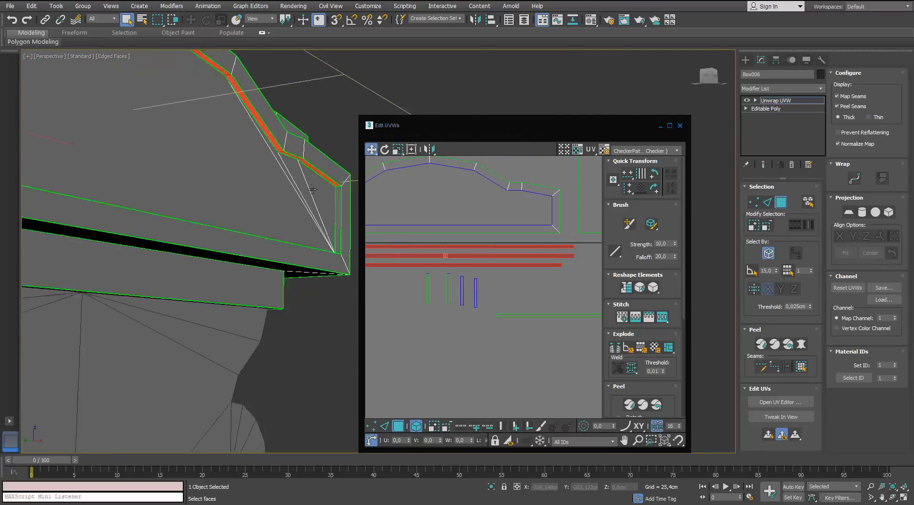
pyautogui.click(350, 216)
pyautogui.click(350, 216)
pyautogui.scroll(-4, 351, 216)
pyautogui.keyDown('alt'); pyautogui.moveTo(181, 202); pyautogui.dragTo(208, 272, button='middle'); pyautogui.keyUp('alt')
pyautogui.scroll(4, 208, 272)
pyautogui.keyDown('ctrl'); pyautogui.click(245, 298); pyautogui.keyUp('ctrl')
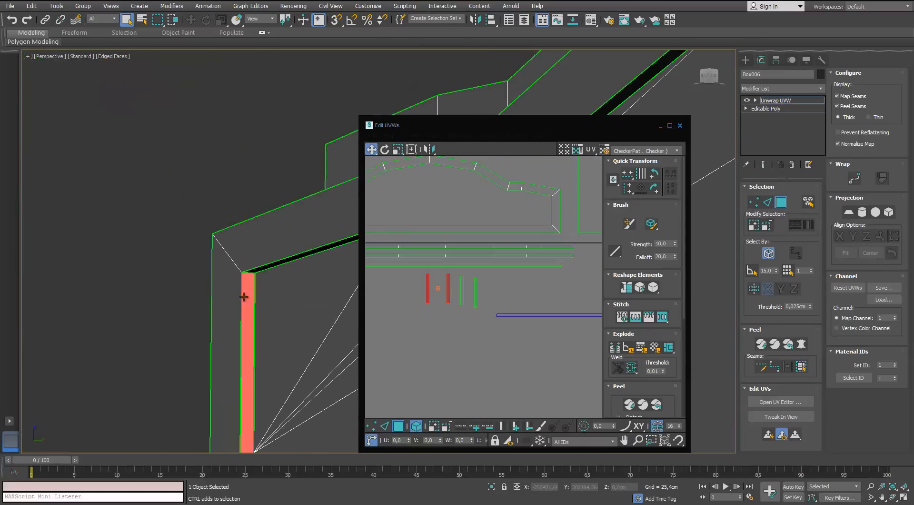
# Select the two thin strips from the cap's lower inner rim and move them down, away from the other long strips.
pyautogui.scroll(-4, 244, 298)
pyautogui.keyDown('alt'); pyautogui.moveTo(245, 298); pyautogui.dragTo(312, 408, button='middle'); pyautogui.keyUp('alt')
pyautogui.click(235, 272)
pyautogui.scroll(5, 246, 318)
pyautogui.keyDown('ctrl'); pyautogui.click(311, 408); pyautogui.keyUp('ctrl')
pyautogui.scroll(-3, 311, 408)
pyautogui.scroll(-3, 479, 267)
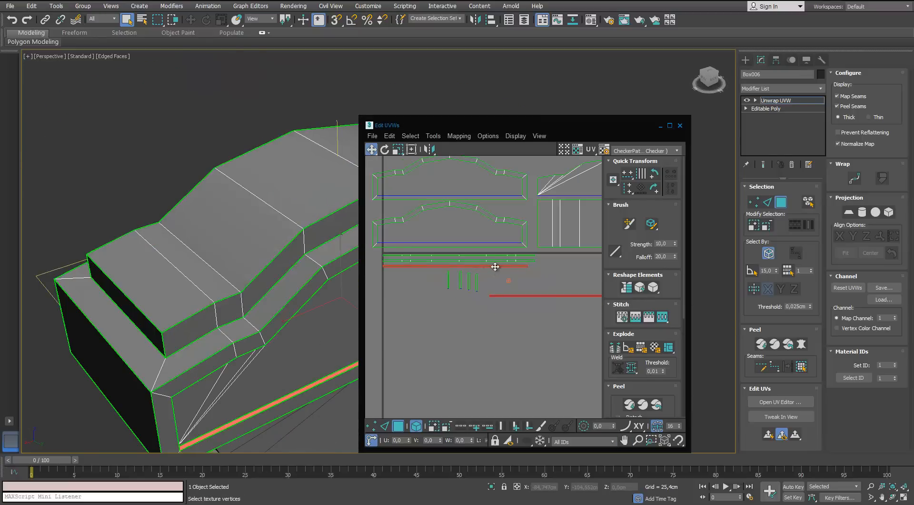
pyautogui.click(485, 260)
pyautogui.scroll(-2, 277, 214)
pyautogui.keyDown('alt'); pyautogui.moveTo(277, 215); pyautogui.dragTo(305, 143, button='middle'); pyautogui.keyUp('alt')
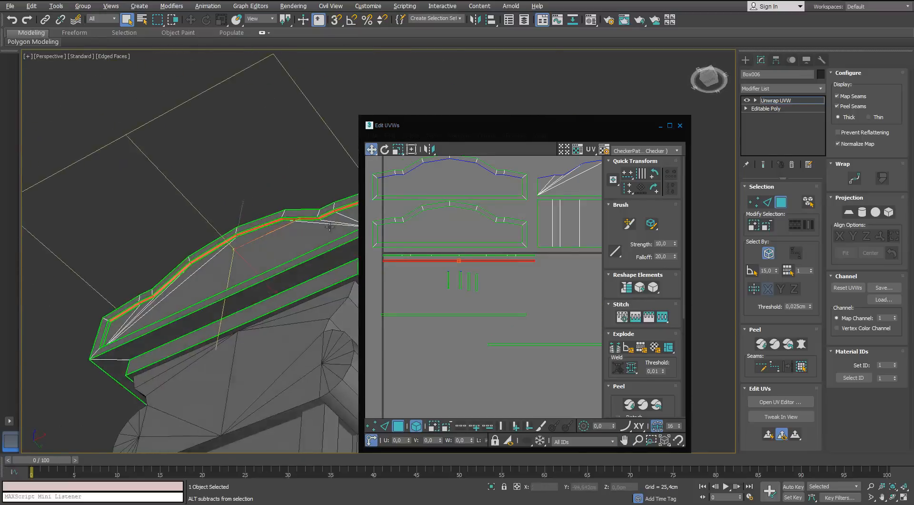
# Enlarge the UV editor and line up the two lower-rim strips beneath the upper pair of long strips.
pyautogui.click(669, 127)
pyautogui.moveTo(342, 290); pyautogui.dragTo(315, 219, button='middle')
pyautogui.scroll(1, 315, 218)
pyautogui.moveTo(458, 310); pyautogui.dragTo(395, 122)
pyautogui.click(429, 187)
pyautogui.moveTo(397, 172); pyautogui.dragTo(414, 255, button='middle')
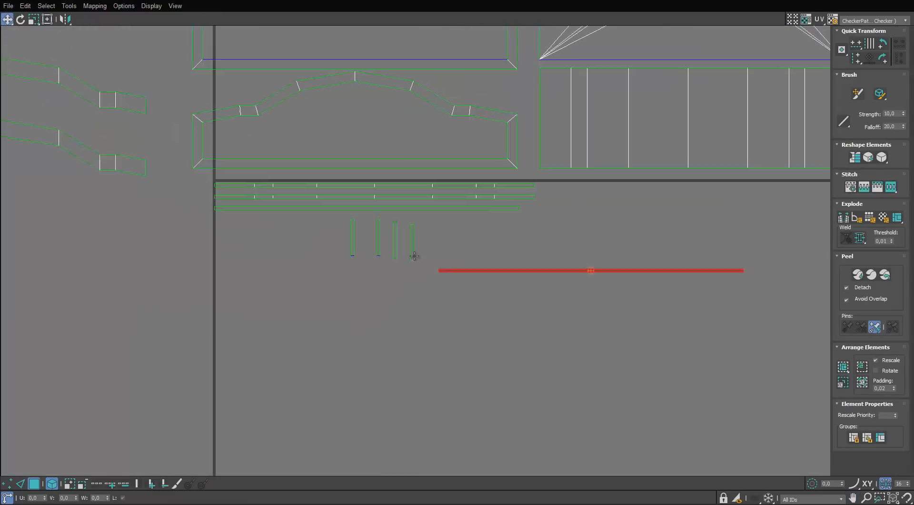
pyautogui.scroll(2, 414, 255)
pyautogui.moveTo(150, 191); pyautogui.dragTo(146, 191)
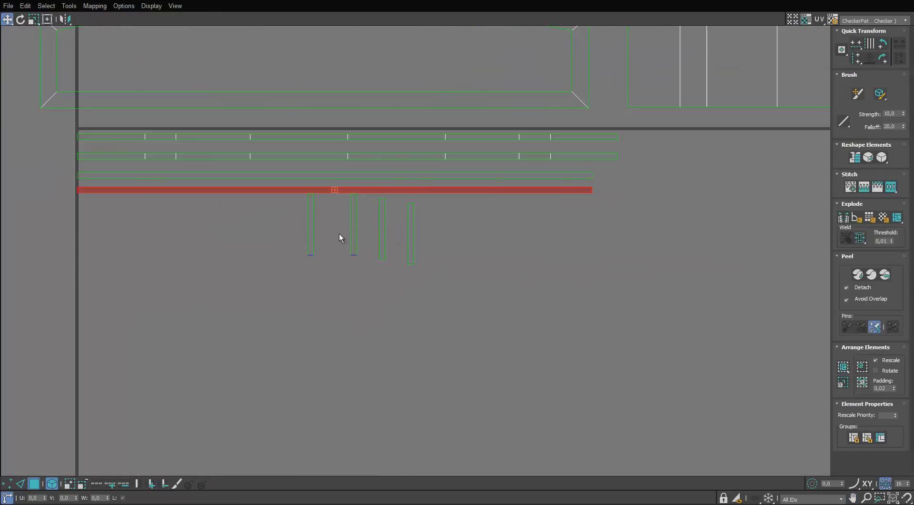
# Move the four short vertical strips under the long ones, rotate them to horizontal and line them up in a row.
pyautogui.moveTo(466, 242); pyautogui.dragTo(87, 263)
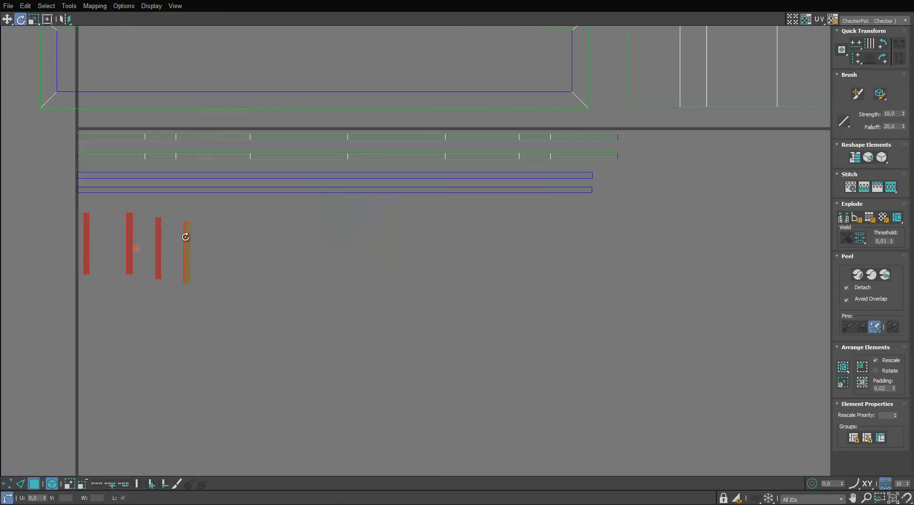
pyautogui.moveTo(186, 237); pyautogui.dragTo(147, 283)
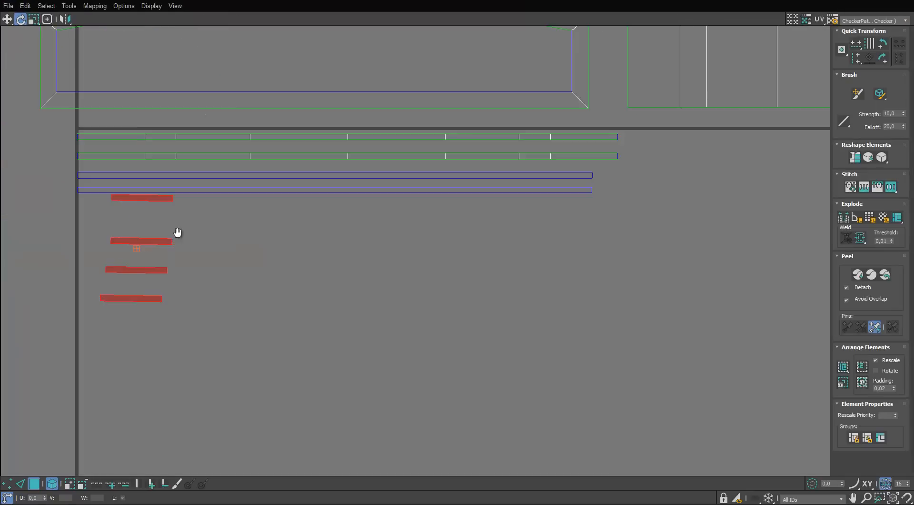
pyautogui.scroll(3, 176, 231)
pyautogui.moveTo(280, 215); pyautogui.dragTo(300, 308)
pyautogui.press('w')
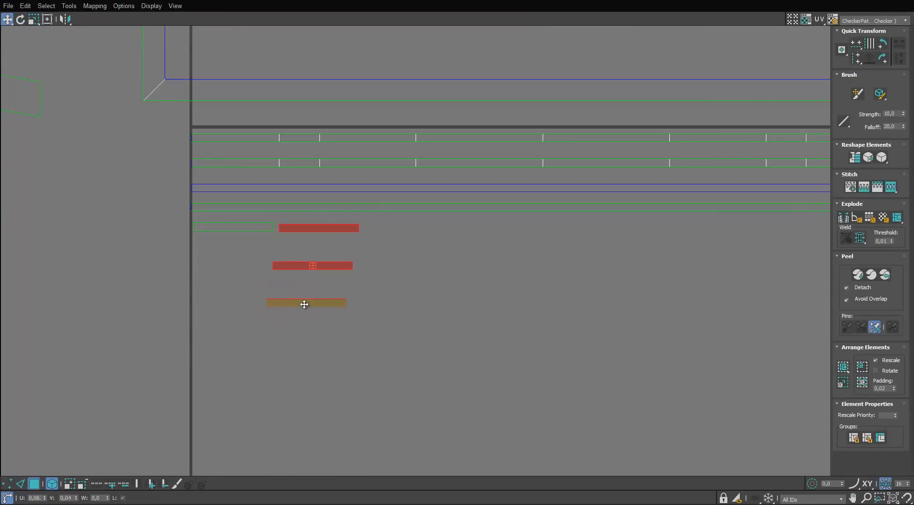
pyautogui.moveTo(416, 266); pyautogui.dragTo(460, 254)
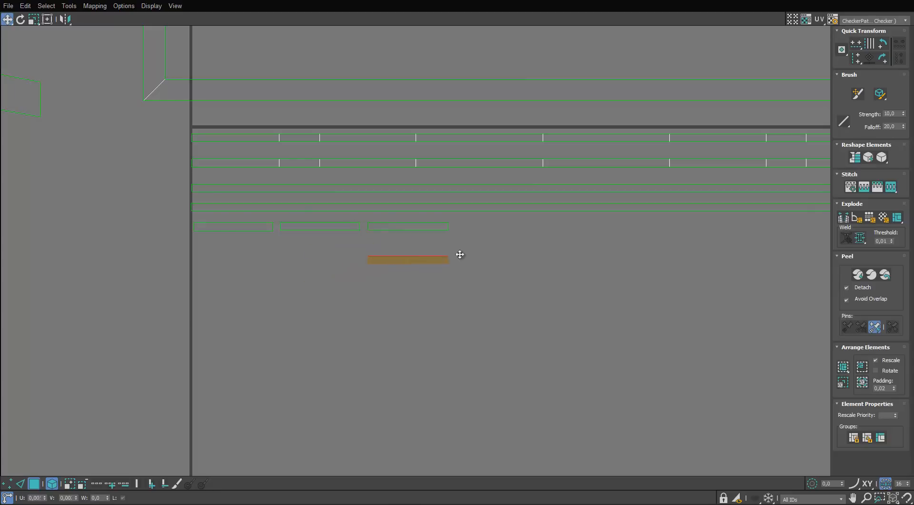
# Select all the thin long and short strips and move them as a group above the plain rectangle shell.
pyautogui.scroll(-6, 523, 229)
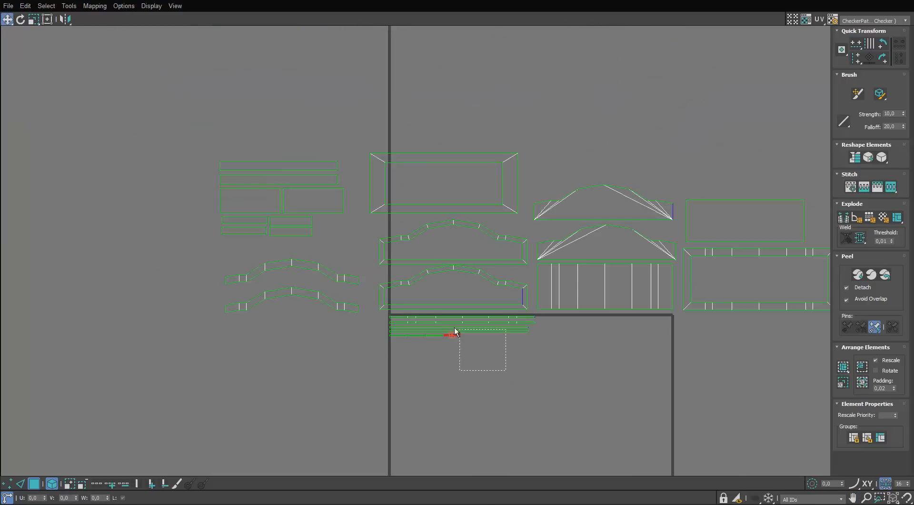
pyautogui.keyDown('ctrl'); pyautogui.click(424, 316); pyautogui.keyUp('ctrl')
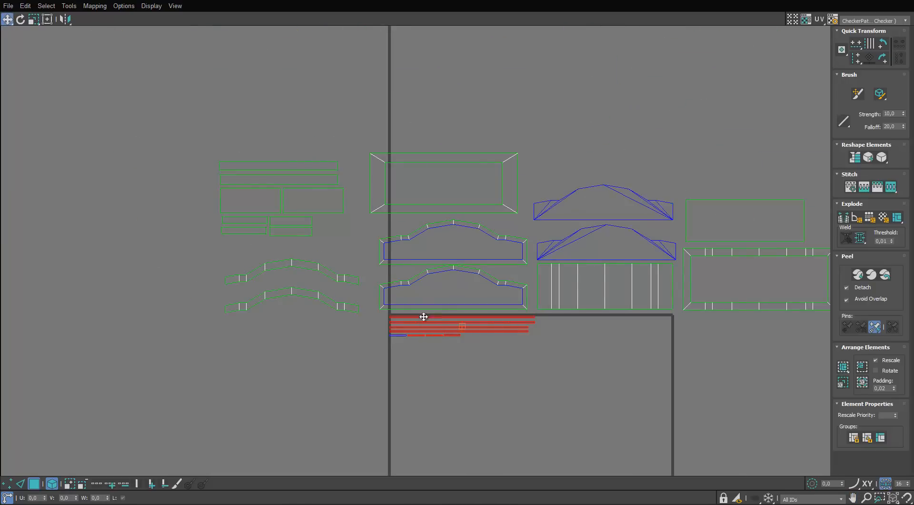
pyautogui.moveTo(461, 318); pyautogui.dragTo(758, 168)
pyautogui.click(658, 153)
# Select all the cap's UV shells, scale them down together and place them just above the UV square.
pyautogui.scroll(-4, 658, 152)
pyautogui.hotkey('ctrl', 'a')
pyautogui.scroll(4, 601, 166)
pyautogui.press('r')
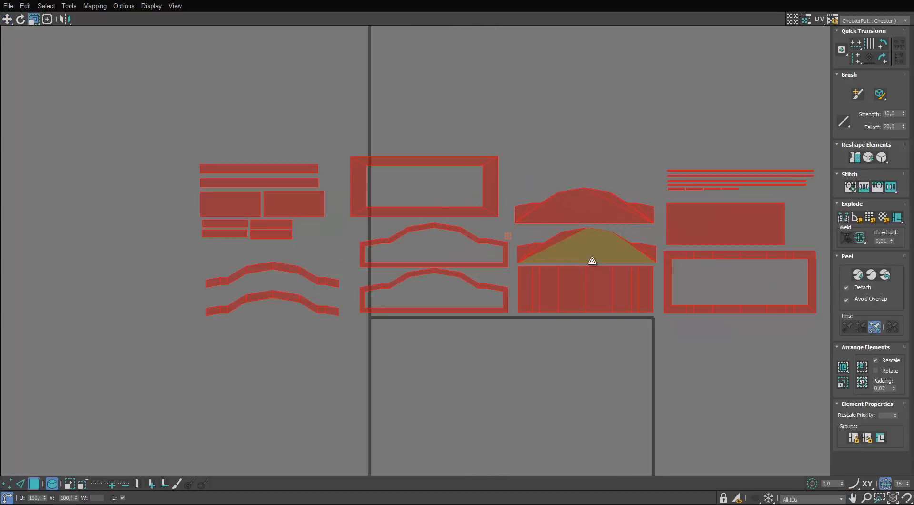
pyautogui.moveTo(592, 259); pyautogui.dragTo(567, 310)
pyautogui.press('w')
pyautogui.moveTo(557, 263); pyautogui.dragTo(549, 299)
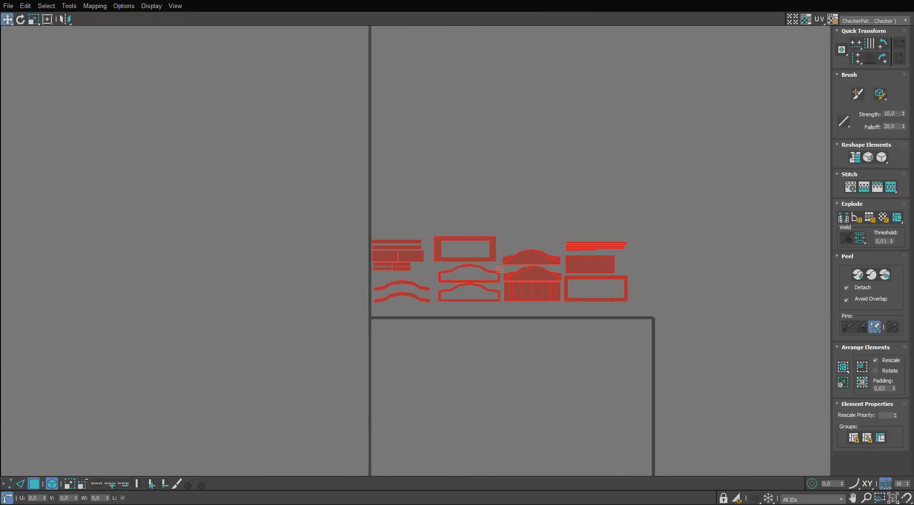
# Close the UV editor and turn on viewport display of the checker material to inspect it on the cap.
pyautogui.moveTo(660, 2); pyautogui.dragTo(607, 99)
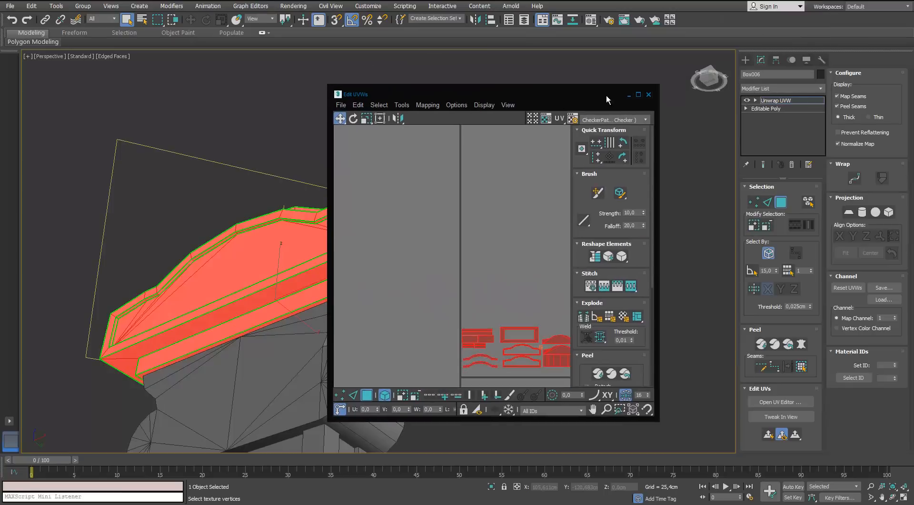
pyautogui.click(649, 94)
pyautogui.press('m')
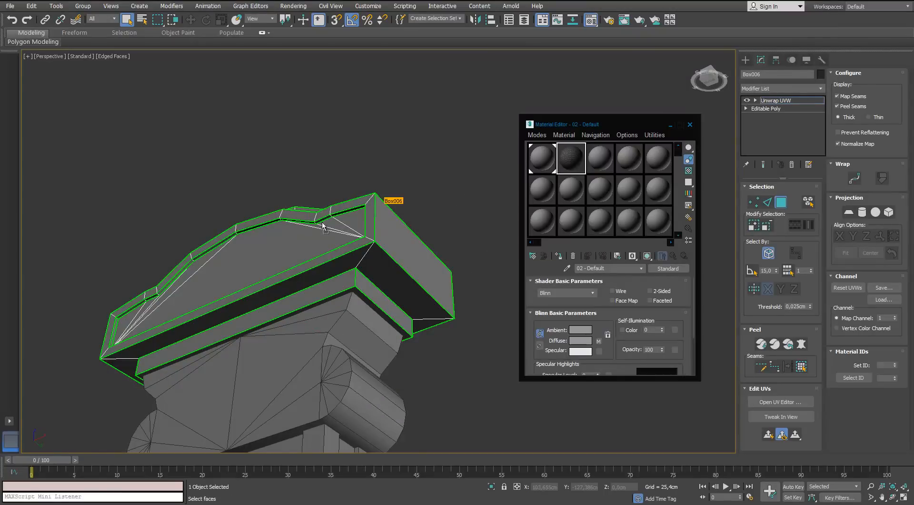
pyautogui.click(647, 256)
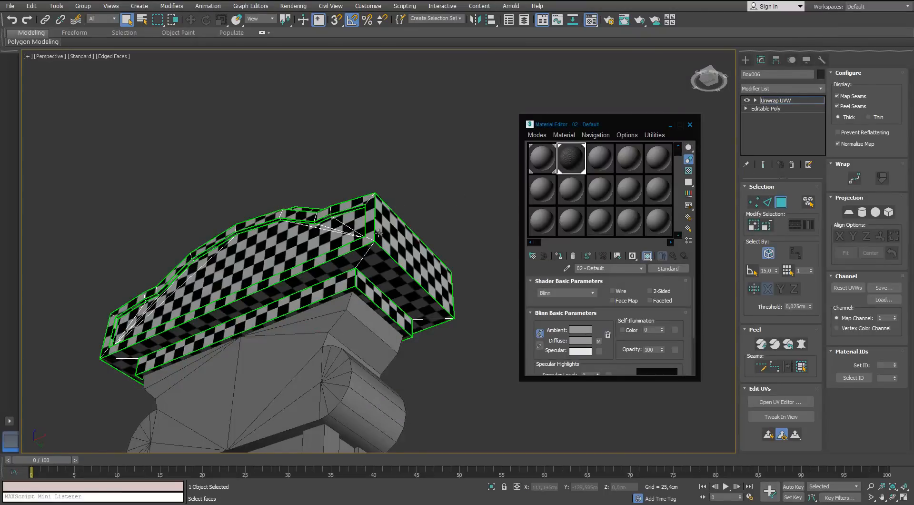
pyautogui.moveTo(286, 286)
pyautogui.keyDown('alt'); pyautogui.mouseDown(button='middle')
pyautogui.moveTo(261, 288)
pyautogui.moveTo(195, 260)
pyautogui.mouseUp(button='middle'); pyautogui.keyUp('alt')
pyautogui.click(691, 125)
# Try rescaling all the cap's shells together in the reopened UV editor, and undo the change.
pyautogui.click(781, 402)
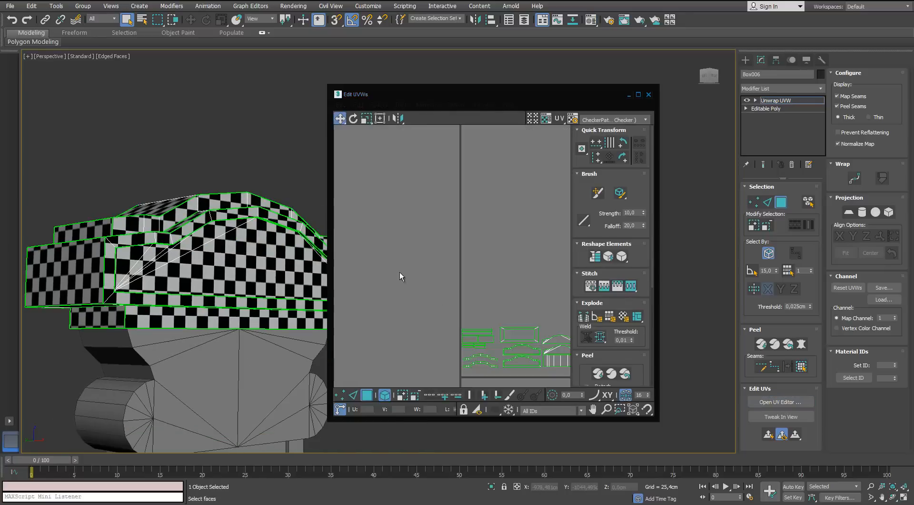
pyautogui.moveTo(495, 318); pyautogui.dragTo(427, 232, button='middle')
pyautogui.moveTo(554, 219); pyautogui.dragTo(392, 326)
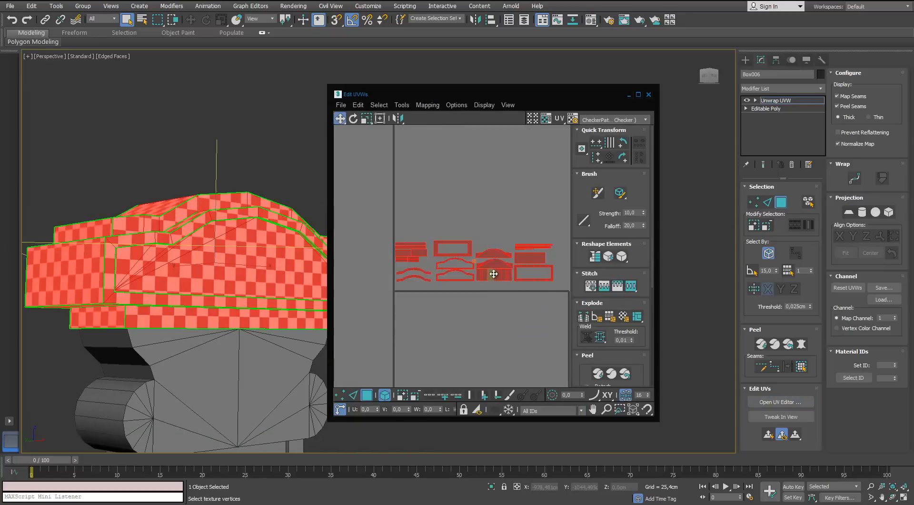
pyautogui.press('r')
pyautogui.moveTo(496, 275); pyautogui.dragTo(514, 275)
pyautogui.press('w')
pyautogui.scroll(-1, 507, 273)
pyautogui.hotkey('ctrl', 'z')
pyautogui.hotkey('ctrl', 'z')
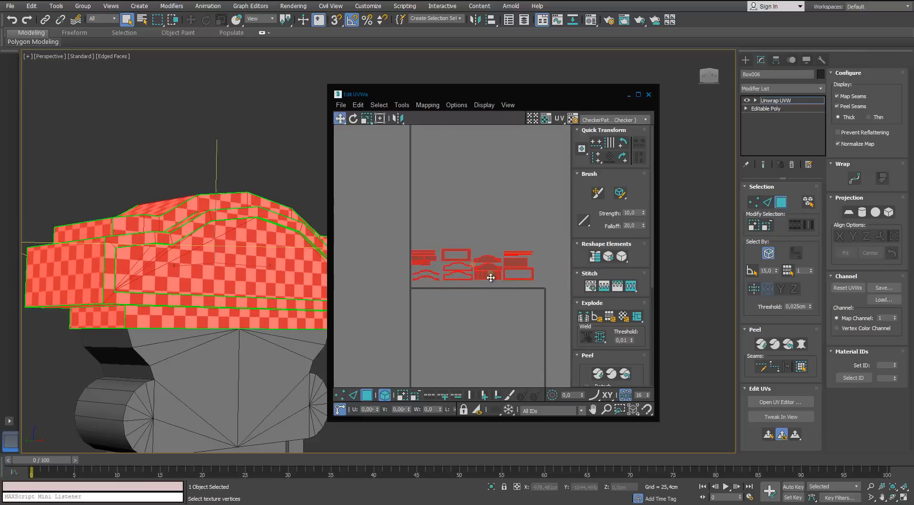
pyautogui.scroll(-1, 491, 277)
pyautogui.click(487, 313)
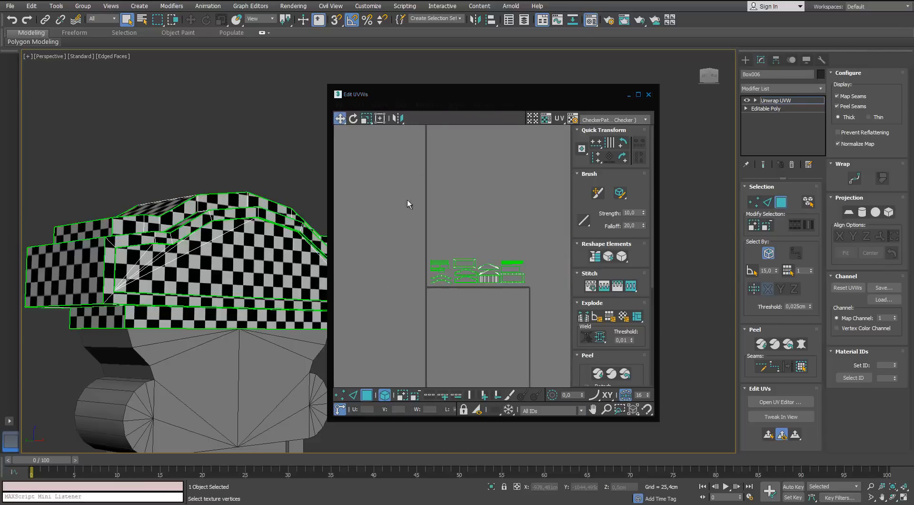
# Set the checker map's U and V tiling to 30 in the material.
pyautogui.press('m')
pyautogui.click(598, 342)
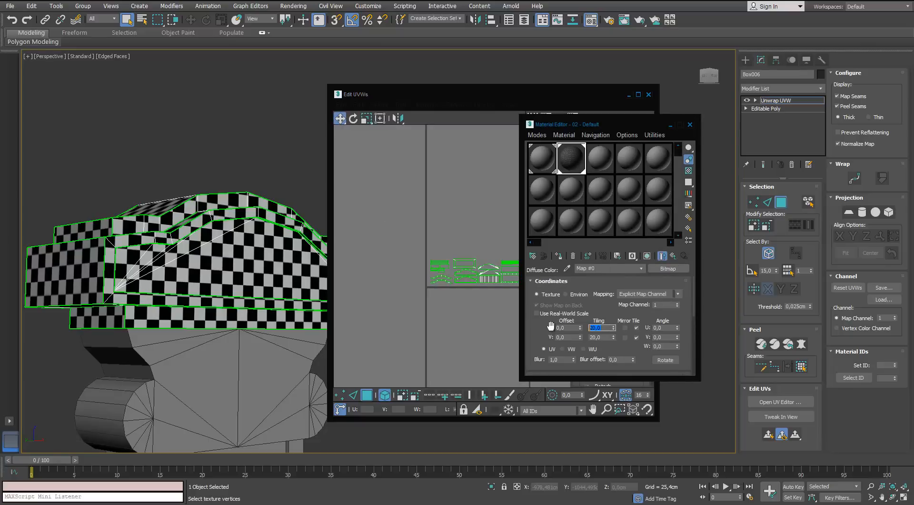
pyautogui.press('Tab')
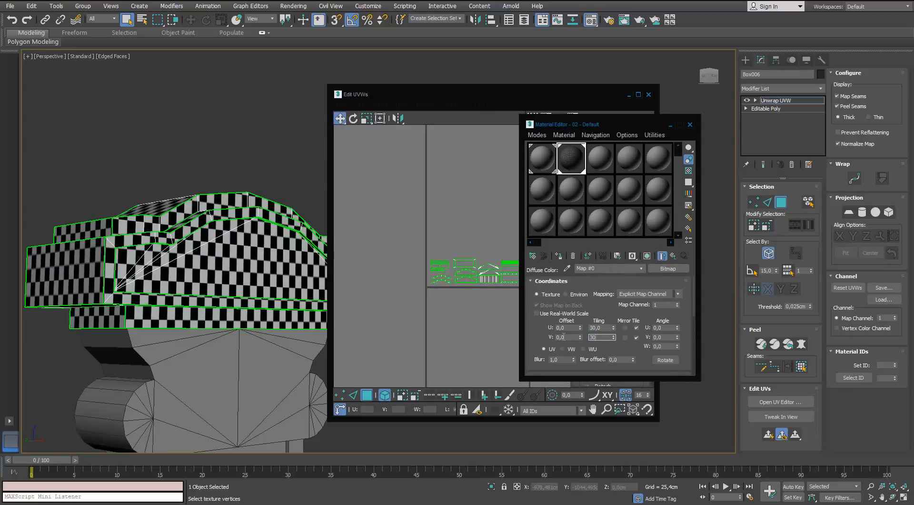
pyautogui.write('30')
pyautogui.press('Return')
pyautogui.click(690, 124)
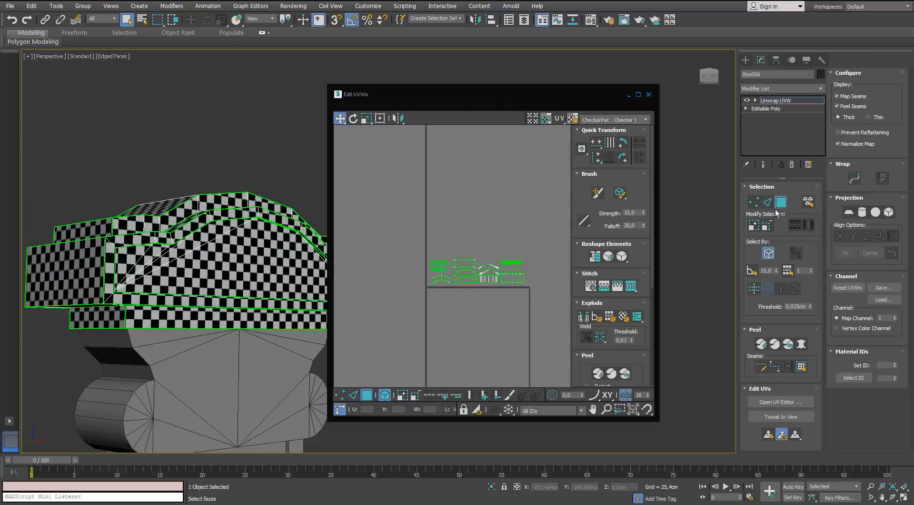
# Close the UV editor, finish with the cap and isolate the block with rounded ends beneath it.
pyautogui.click(648, 95)
pyautogui.click(404, 165)
pyautogui.keyDown('alt'); pyautogui.moveTo(404, 165); pyautogui.dragTo(352, 190, button='middle'); pyautogui.keyUp('alt')
pyautogui.scroll(-5, 353, 190)
pyautogui.click(290, 243)
pyautogui.moveTo(288, 280); pyautogui.dragTo(278, 252, button='middle')
pyautogui.hotkey('alt', 'q')
# Add an Unwrap UVW modifier to the isolated block and switch to its polygon level.
pyautogui.click(818, 91)
pyautogui.press('u')
pyautogui.press('Return')
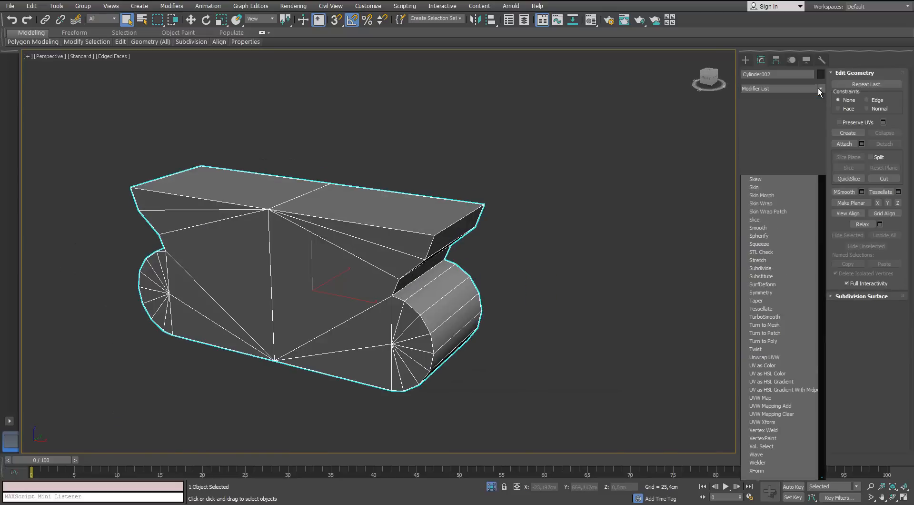
pyautogui.press('3')
pyautogui.moveTo(400, 228); pyautogui.dragTo(317, 189, button='middle')
pyautogui.keyDown('alt'); pyautogui.moveTo(317, 190); pyautogui.dragTo(318, 162, button='middle'); pyautogui.keyUp('alt')
pyautogui.click(380, 196)
pyautogui.keyDown('alt'); pyautogui.moveTo(380, 197); pyautogui.dragTo(387, 234, button='middle'); pyautogui.keyUp('alt')
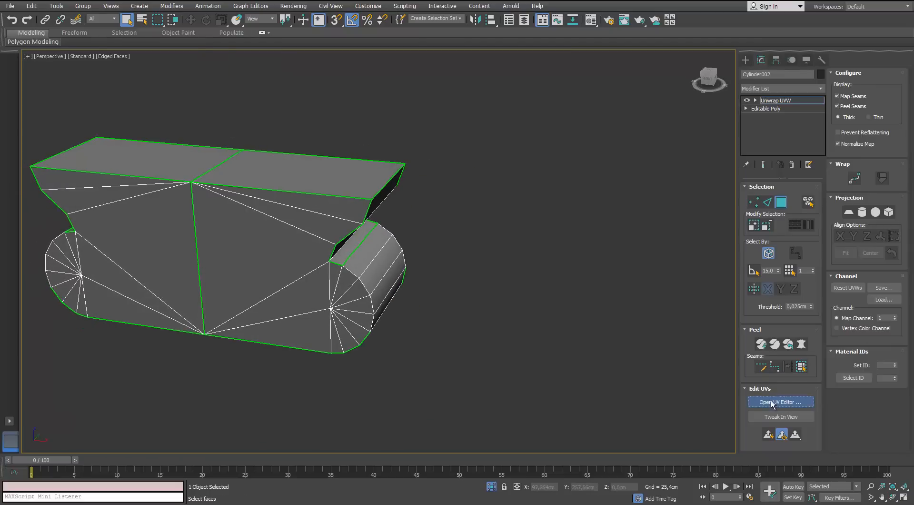
# Open the block's UVs in an enlarged UV editor and select all its faces.
pyautogui.moveTo(176, 128); pyautogui.dragTo(472, 107)
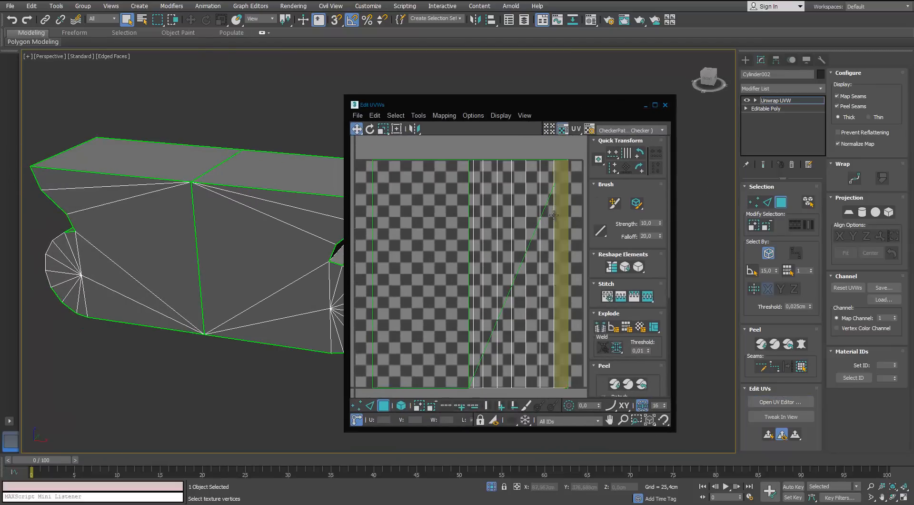
pyautogui.click(548, 295)
pyautogui.hotkey('ctrl', 'a')
pyautogui.click(656, 105)
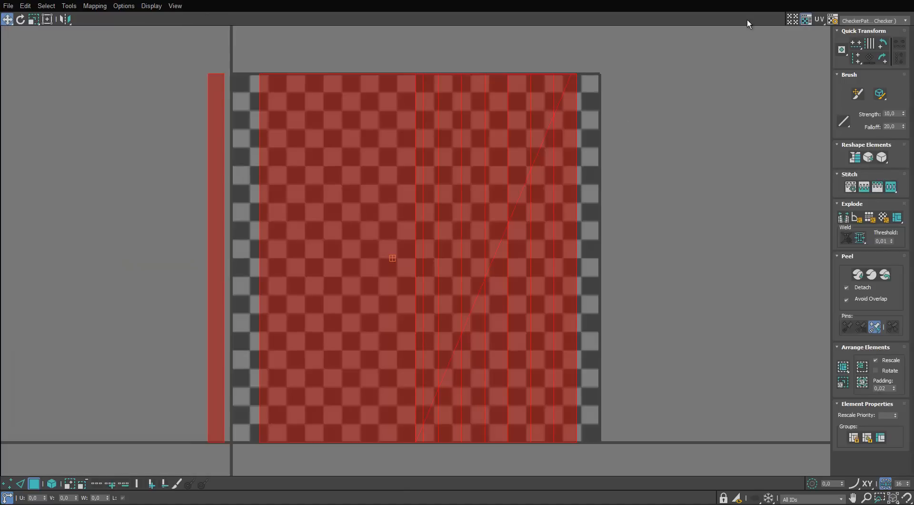
pyautogui.scroll(-3, 645, 150)
pyautogui.moveTo(608, 238); pyautogui.dragTo(586, 242, button='middle')
pyautogui.scroll(2, 586, 242)
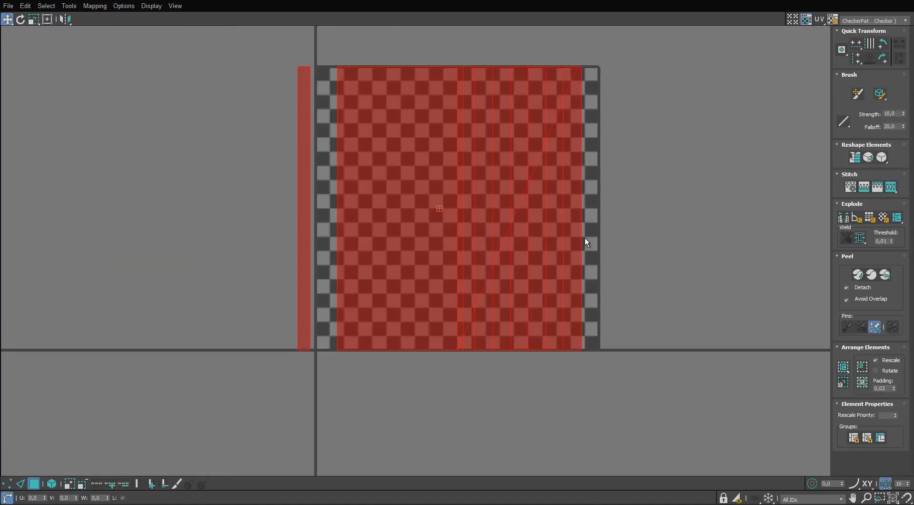
# Pack the selected faces, and remap the whole block with Normal Mapping.
pyautogui.click(845, 380)
pyautogui.click(106, 6)
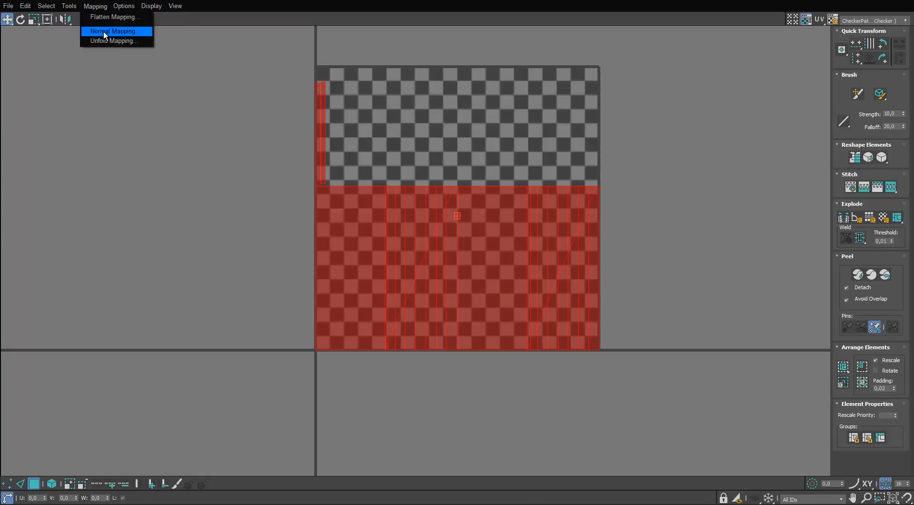
pyautogui.click(106, 30)
pyautogui.click(445, 175)
pyautogui.click(408, 210)
pyautogui.click(506, 202)
pyautogui.scroll(1, 482, 215)
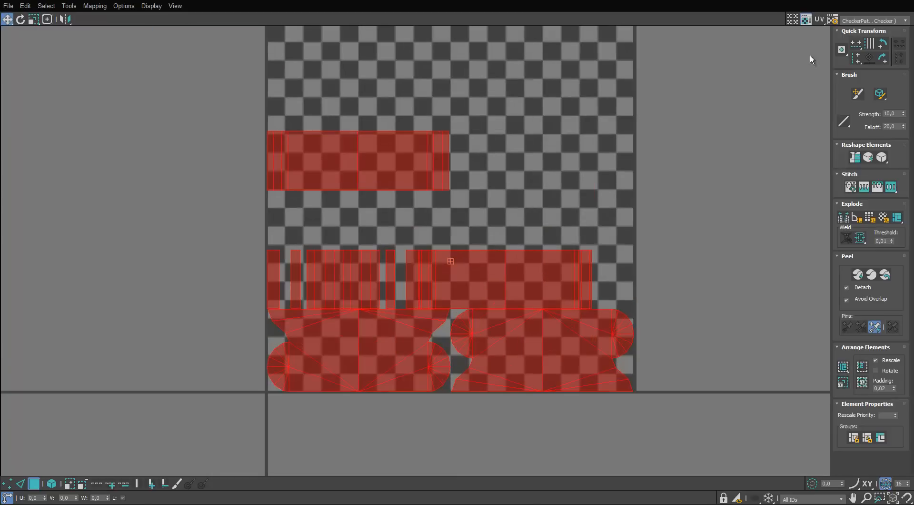
# Hide the checker background in the UV editor and turn on selection by element.
pyautogui.click(806, 19)
pyautogui.scroll(1, 536, 214)
pyautogui.click(52, 484)
pyautogui.click(143, 381)
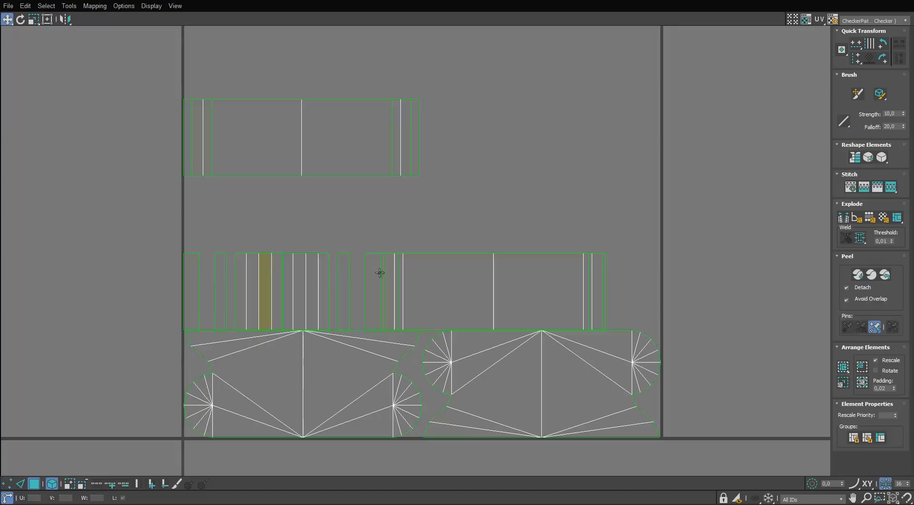
pyautogui.click(465, 288)
pyautogui.moveTo(466, 288); pyautogui.dragTo(440, 264, button='middle')
# Move the block's two large profile shells with rounded ends out below the UV square.
pyautogui.click(484, 362)
pyautogui.scroll(-1, 484, 361)
pyautogui.moveTo(484, 361); pyautogui.dragTo(465, 296, button='middle')
pyautogui.moveTo(469, 305); pyautogui.dragTo(468, 388)
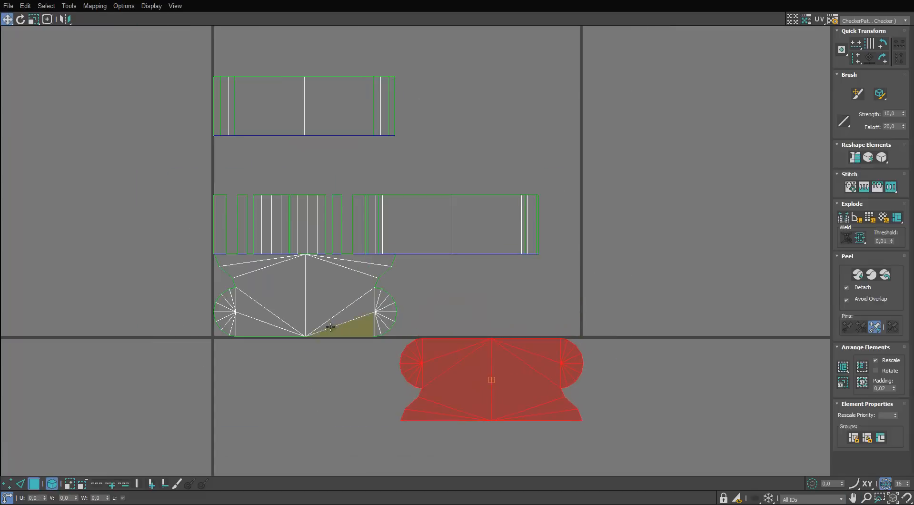
pyautogui.moveTo(328, 325); pyautogui.dragTo(329, 414)
# Move the two wide rectangular panel shells out of the UV square and stack them beneath one of the profile shells.
pyautogui.moveTo(489, 220); pyautogui.dragTo(713, 282)
pyautogui.moveTo(343, 102); pyautogui.dragTo(713, 217)
pyautogui.moveTo(718, 153); pyautogui.dragTo(652, 315)
pyautogui.scroll(-1, 638, 286)
pyautogui.moveTo(637, 286); pyautogui.dragTo(632, 245, button='middle')
pyautogui.moveTo(631, 245); pyautogui.dragTo(493, 426)
pyautogui.moveTo(588, 97); pyautogui.dragTo(300, 231)
pyautogui.scroll(-3, 404, 155)
# Check in the viewport which UV shell the block's flat top faces belong to.
pyautogui.doubleClick(477, 1)
pyautogui.moveTo(557, 121); pyautogui.dragTo(557, 122)
pyautogui.keyDown('alt'); pyautogui.moveTo(320, 174); pyautogui.dragTo(298, 176, button='middle'); pyautogui.keyUp('alt')
pyautogui.click(380, 135)
pyautogui.click(266, 155)
pyautogui.keyDown('ctrl'); pyautogui.click(123, 132); pyautogui.keyUp('ctrl')
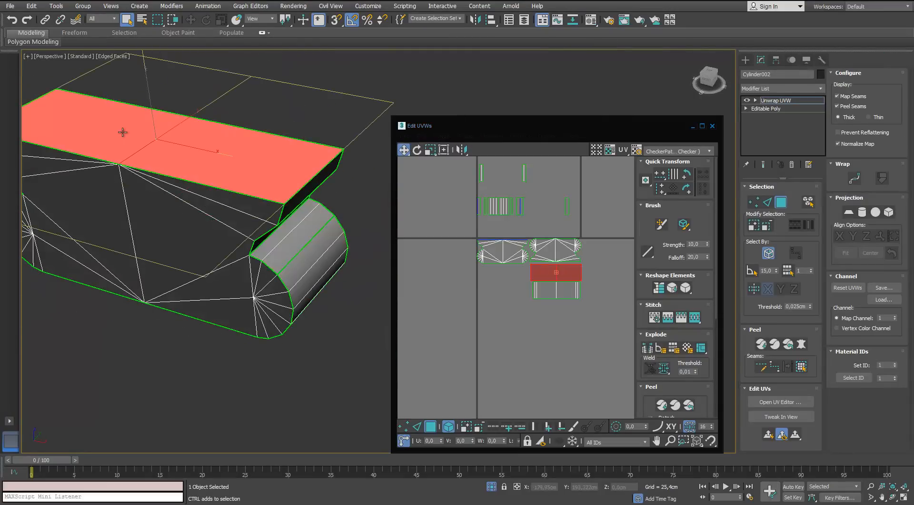
pyautogui.doubleClick(694, 123)
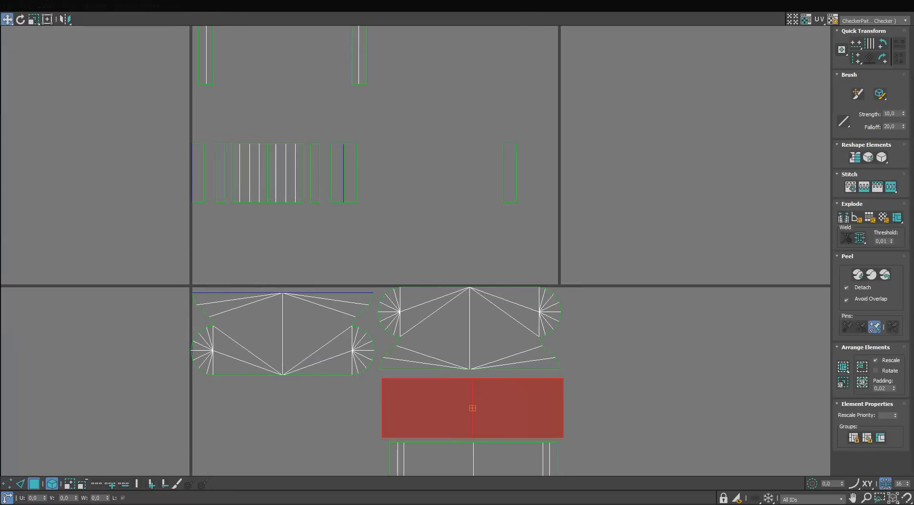
# Stitch the neighbouring narrow strips of the block's curved side onto the strip shell along their shared edges.
pyautogui.click(330, 217)
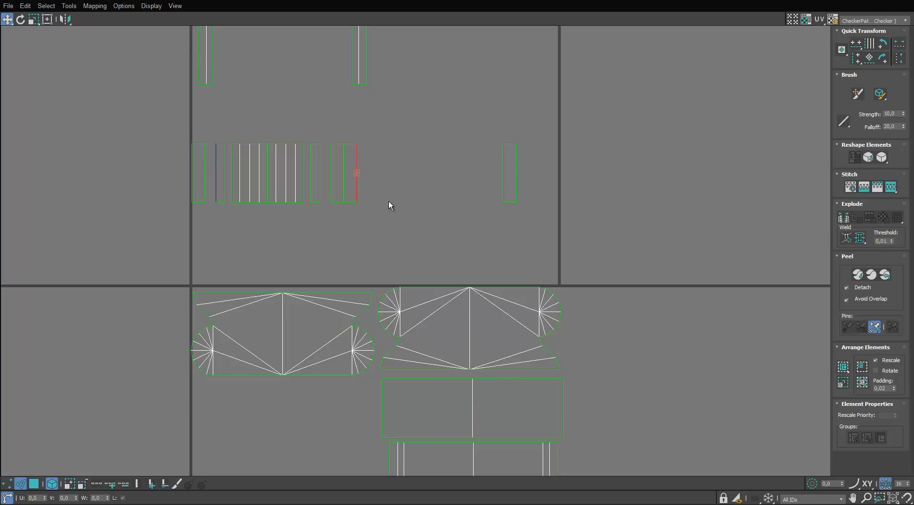
pyautogui.press('s')
pyautogui.click(366, 183)
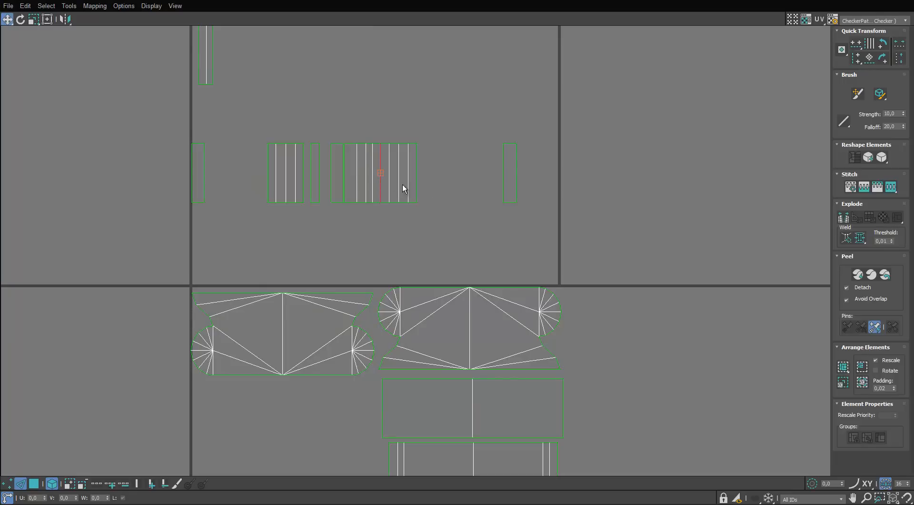
# Try to stitch the lower wide panel with side divisions onto the merged strip shell, and undo it.
pyautogui.press('s')
pyautogui.click(585, 181)
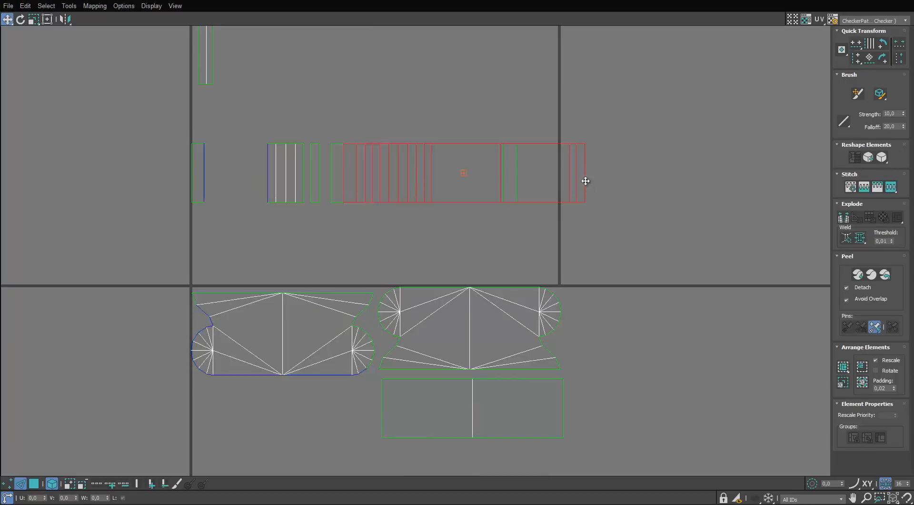
pyautogui.hotkey('ctrl', 'z')
pyautogui.hotkey('ctrl', 'z')
# Stitch the narrow strip beside the merged shell onto the outer edge of the isolated strip.
pyautogui.click(517, 177)
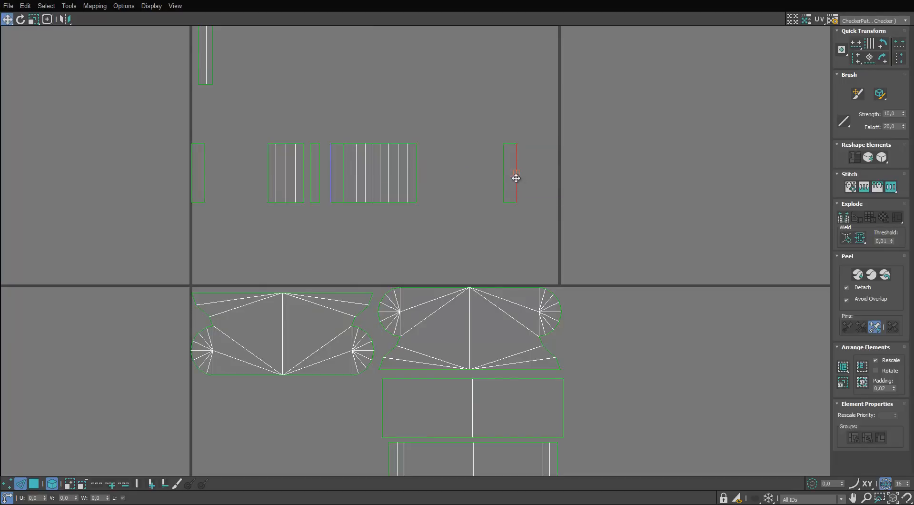
pyautogui.press('s')
pyautogui.scroll(-2, 530, 211)
# Try to stitch the plain two-part rectangle onto the outer edge of the paired strip, and undo it.
pyautogui.click(531, 190)
pyautogui.click(529, 190)
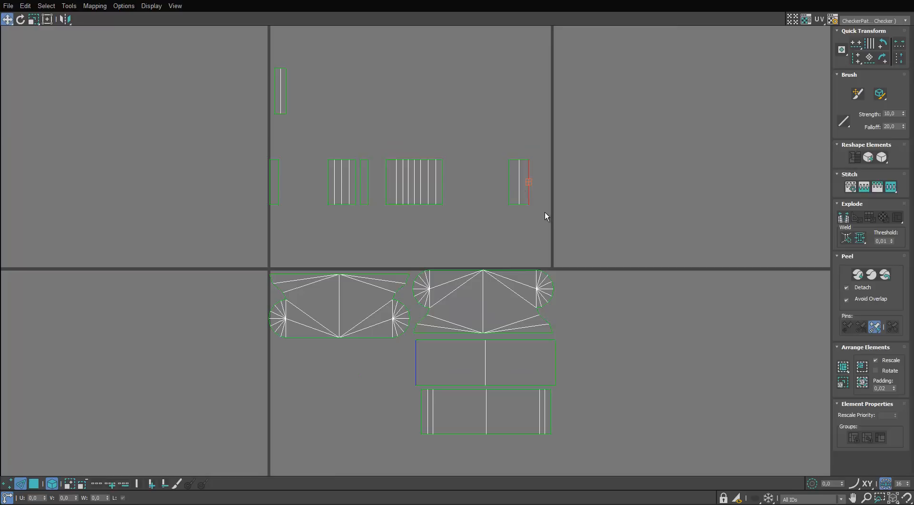
pyautogui.press('s')
pyautogui.hotkey('ctrl', 'z')
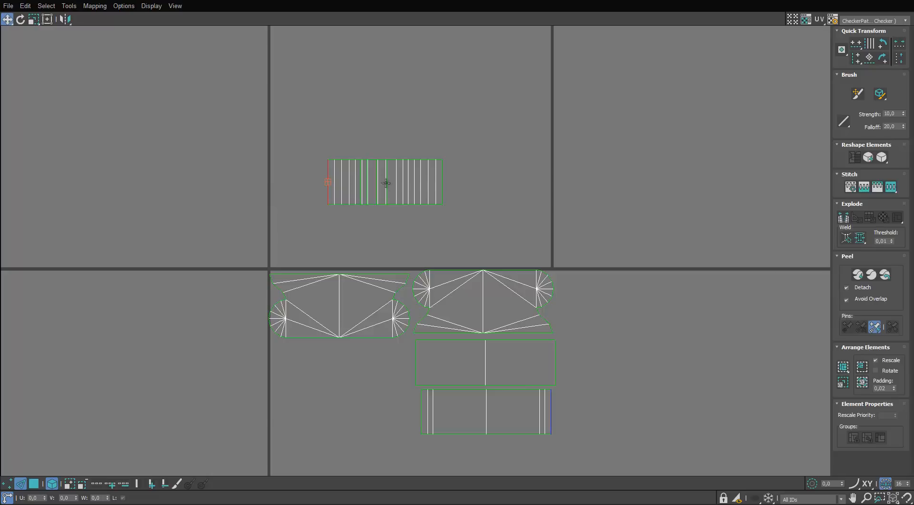
# Split the long shell of narrow strips into two separate shells of about equal width.
pyautogui.click(34, 484)
pyautogui.moveTo(331, 201); pyautogui.dragTo(311, 143)
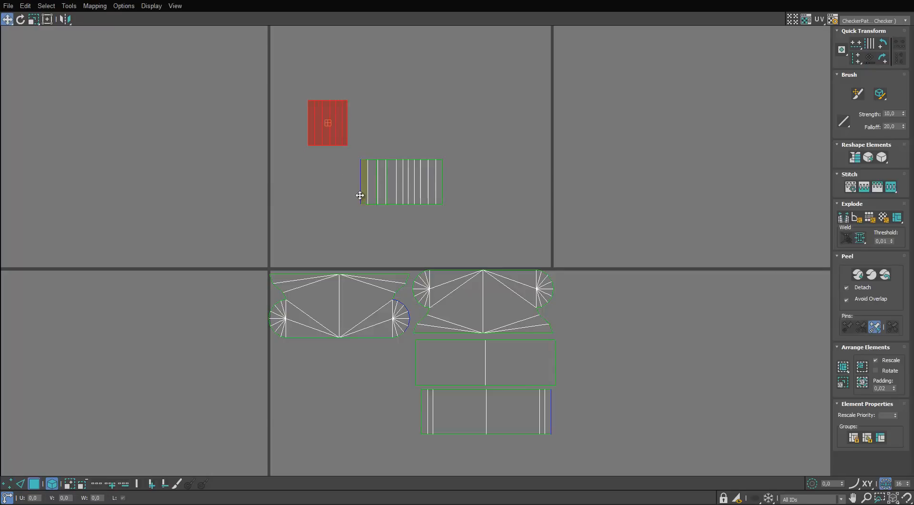
pyautogui.moveTo(363, 196); pyautogui.dragTo(201, 189)
pyautogui.moveTo(439, 189); pyautogui.dragTo(544, 163)
pyautogui.click(393, 203)
pyautogui.press('2')
pyautogui.click(308, 123)
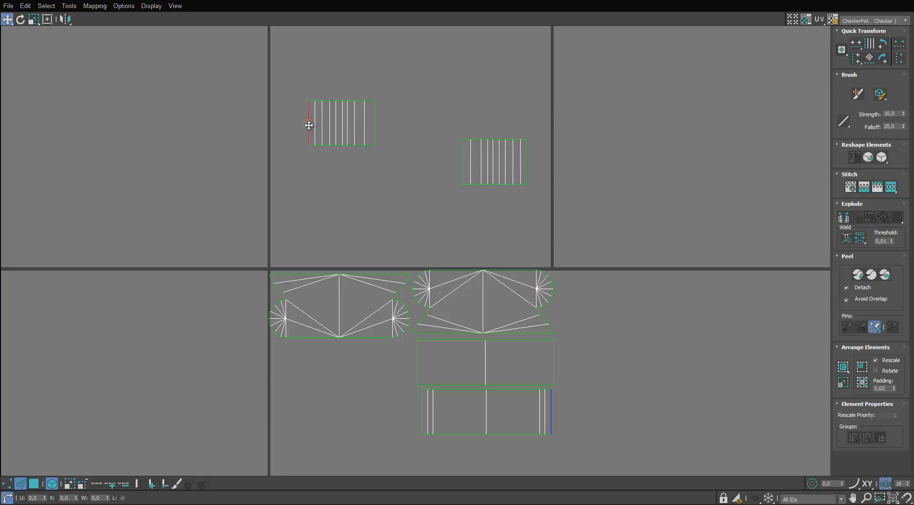
# Place the two narrow-strip shells side by side beneath the left-hand large outline shell.
pyautogui.press('3')
pyautogui.moveTo(350, 123); pyautogui.dragTo(318, 354)
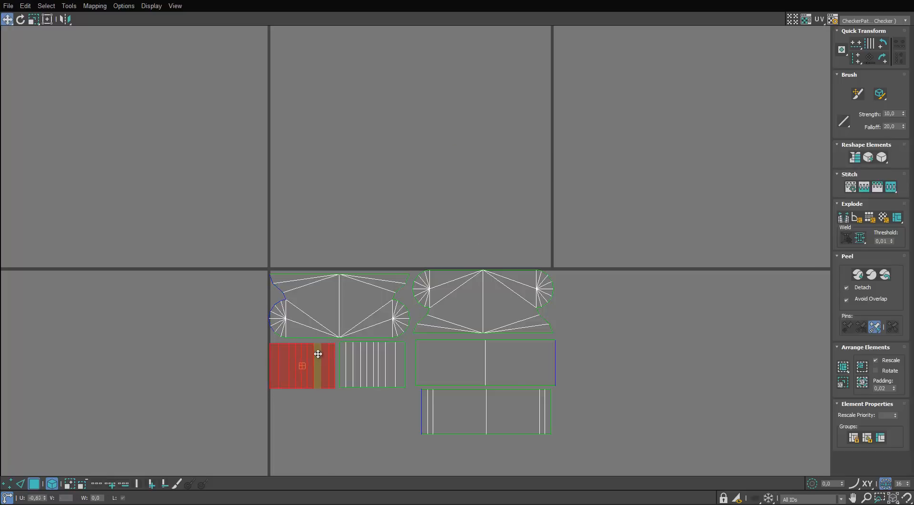
pyautogui.scroll(3, 319, 346)
pyautogui.moveTo(318, 346); pyautogui.dragTo(327, 298, button='middle')
pyautogui.keyDown('ctrl'); pyautogui.click(432, 365); pyautogui.keyUp('ctrl')
pyautogui.moveTo(432, 365); pyautogui.dragTo(439, 366)
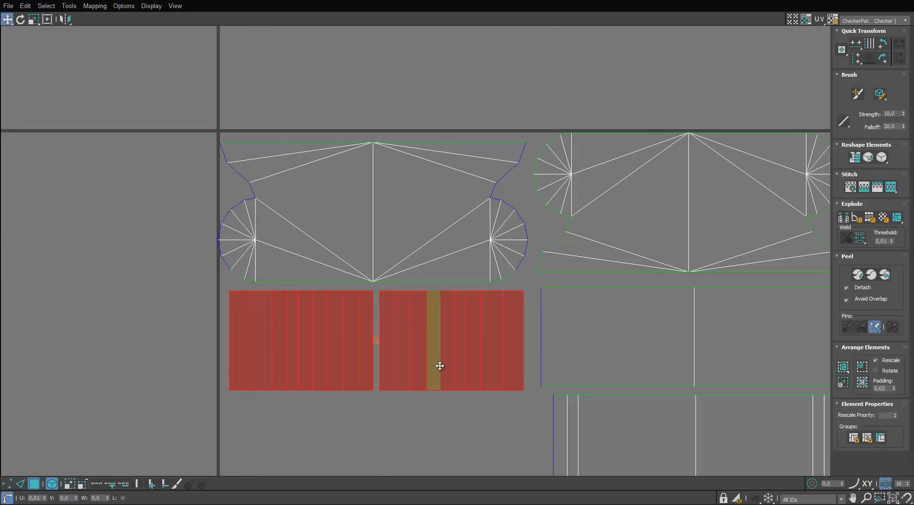
# Shift all of the rounded block's shells together within the area just below the UV tile.
pyautogui.scroll(-5, 439, 365)
pyautogui.moveTo(634, 276); pyautogui.dragTo(391, 423)
pyautogui.press('r')
pyautogui.press('w')
pyautogui.moveTo(437, 330)
pyautogui.mouseDown()
pyautogui.moveTo(436, 342)
pyautogui.moveTo(424, 326)
pyautogui.mouseUp()
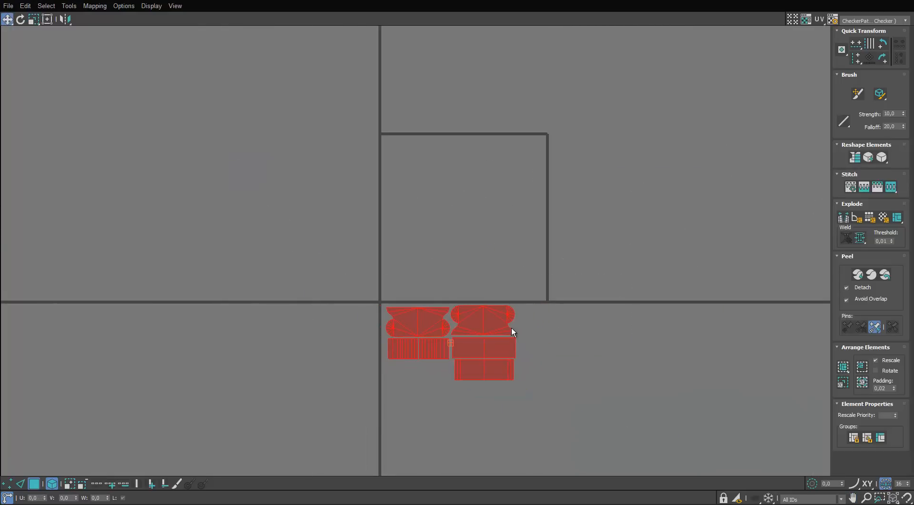
pyautogui.click(559, 320)
# Close the UV editor, leave face editing and assign the dark checker material to the rounded block.
pyautogui.moveTo(594, 1); pyautogui.dragTo(391, 173)
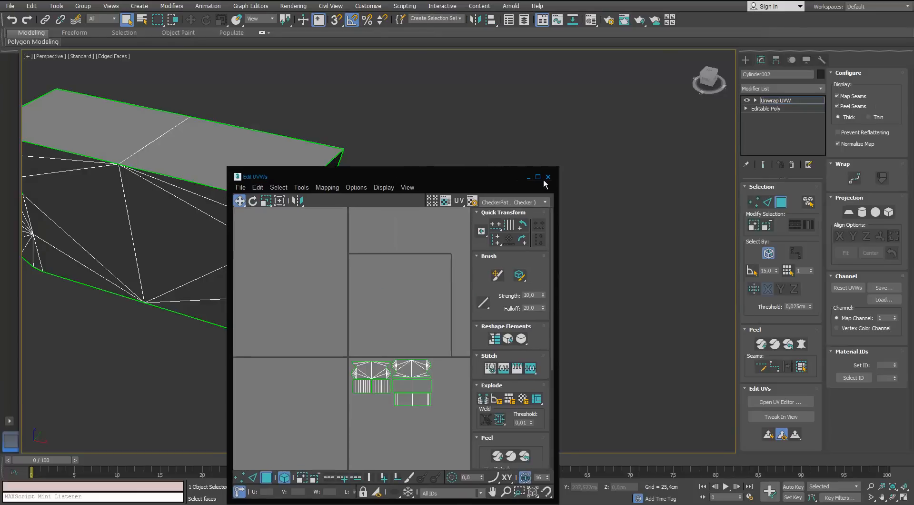
pyautogui.click(549, 178)
pyautogui.click(784, 203)
pyautogui.press('m')
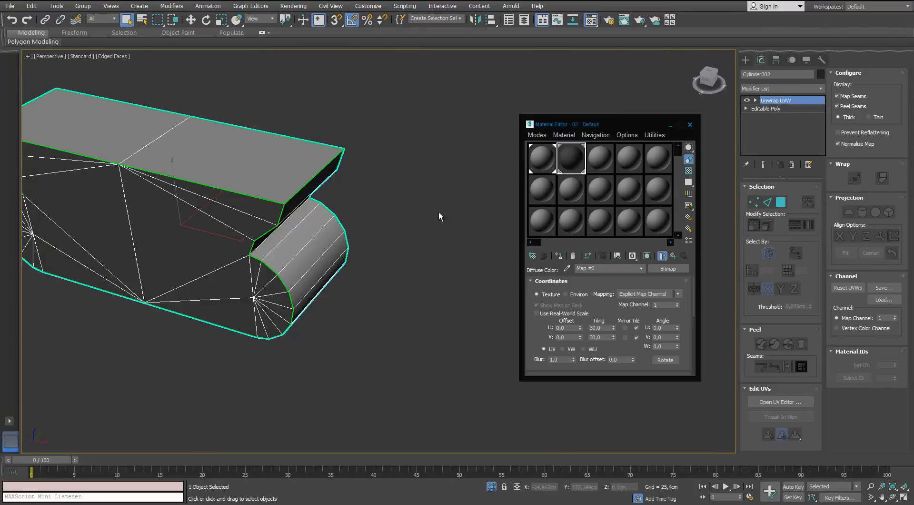
pyautogui.moveTo(570, 159); pyautogui.dragTo(248, 195)
# End the block's isolation to show the whole pillar, and close the Material Editor.
pyautogui.keyDown('alt'); pyautogui.moveTo(269, 293); pyautogui.dragTo(304, 255, button='middle'); pyautogui.keyUp('alt')
pyautogui.click(492, 486)
pyautogui.scroll(-6, 329, 286)
pyautogui.keyDown('alt'); pyautogui.moveTo(310, 287); pyautogui.dragTo(341, 283, button='middle'); pyautogui.keyUp('alt')
pyautogui.click(690, 124)
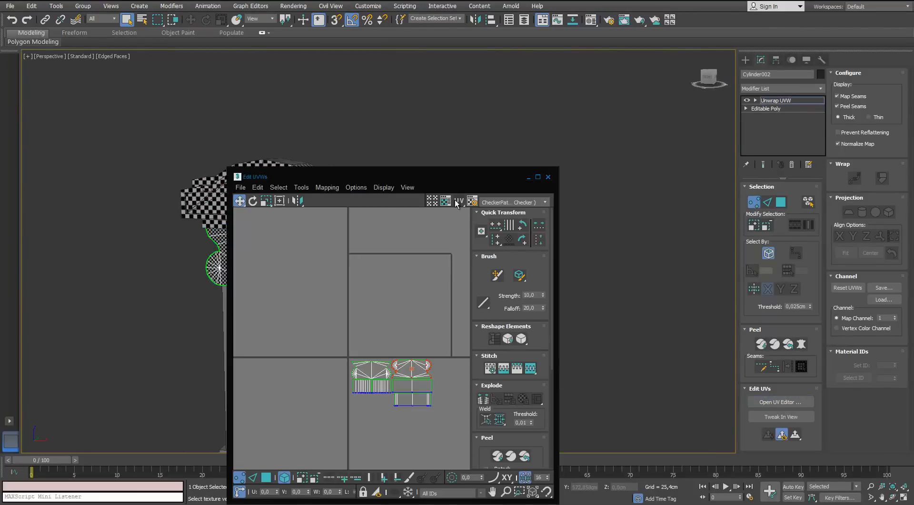
# With the UV editor beside the pillar, select all of the block's shells and scale them down to about 60 percent.
pyautogui.moveTo(449, 177); pyautogui.dragTo(601, 111)
pyautogui.moveTo(328, 286); pyautogui.dragTo(284, 270, button='middle')
pyautogui.scroll(5, 538, 305)
pyautogui.moveTo(538, 328); pyautogui.dragTo(453, 277, button='middle')
pyautogui.click(415, 412)
pyautogui.click(578, 274)
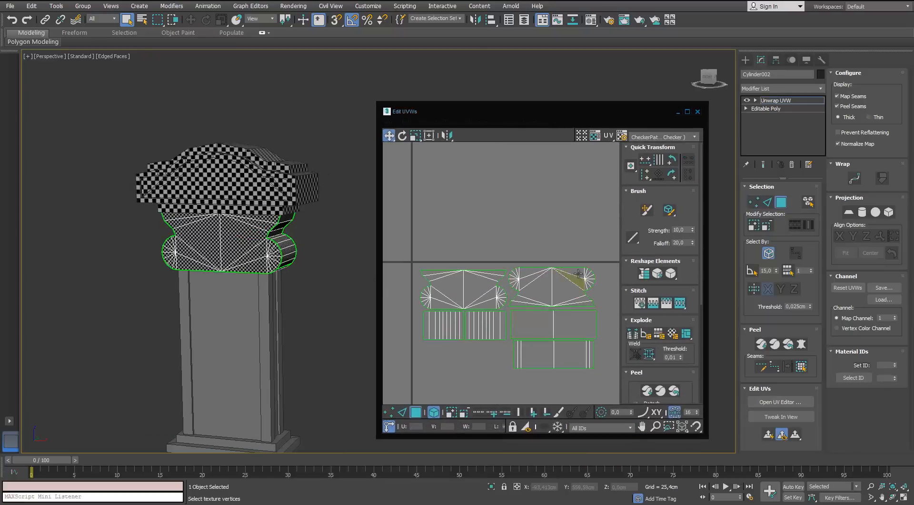
pyautogui.moveTo(430, 381); pyautogui.dragTo(427, 381)
pyautogui.press('r')
pyautogui.scroll(2, 472, 278)
pyautogui.moveTo(472, 278); pyautogui.dragTo(417, 359)
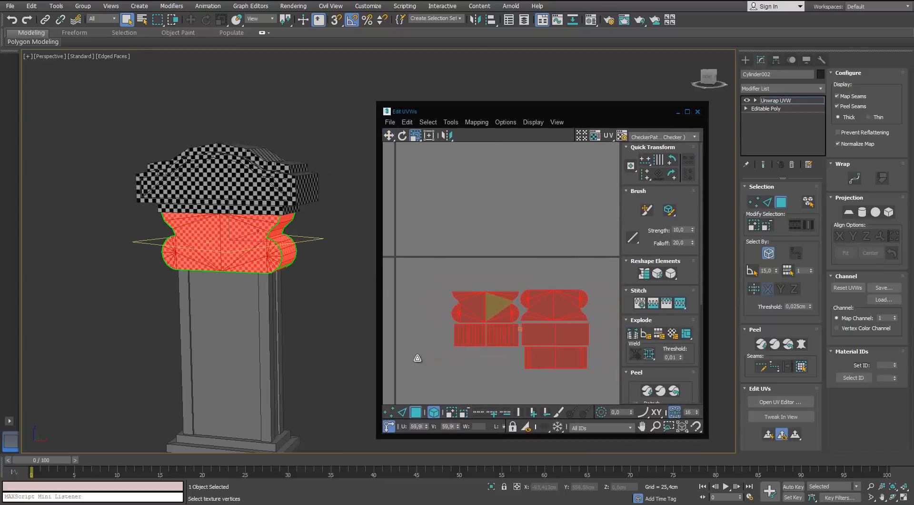
# Scale the block's shells down further to match the cap's checker size, and keep them just below the UV tile.
pyautogui.keyDown('alt'); pyautogui.moveTo(266, 251); pyautogui.dragTo(256, 233, button='middle'); pyautogui.keyUp('alt')
pyautogui.scroll(5, 257, 233)
pyautogui.scroll(-5, 257, 232)
pyautogui.moveTo(467, 302); pyautogui.dragTo(431, 284)
pyautogui.press('w')
pyautogui.click(523, 276)
pyautogui.scroll(-6, 522, 262)
pyautogui.keyDown('alt'); pyautogui.moveTo(295, 266); pyautogui.dragTo(253, 279, button='middle'); pyautogui.keyUp('alt')
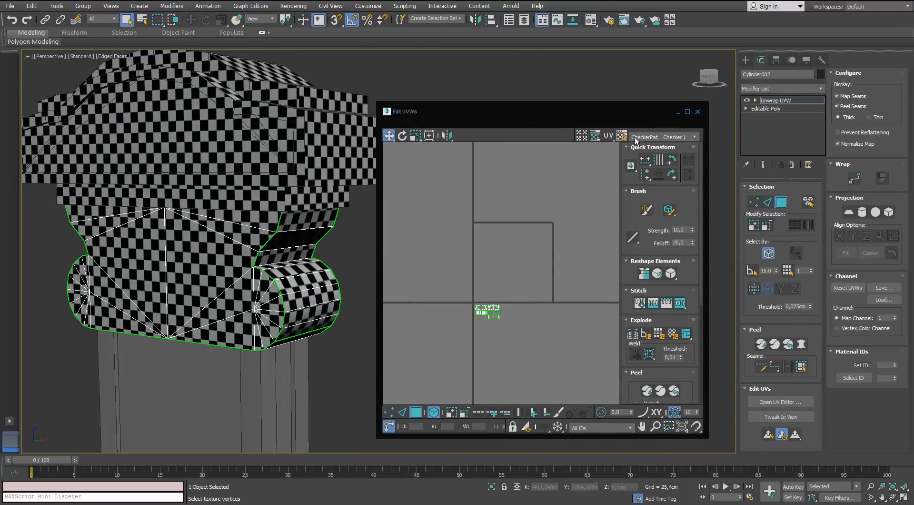
# Close the UV editor, leave the block's face editing and select the pillar's shaft.
pyautogui.click(697, 111)
pyautogui.click(785, 205)
pyautogui.click(357, 286)
pyautogui.scroll(-5, 357, 286)
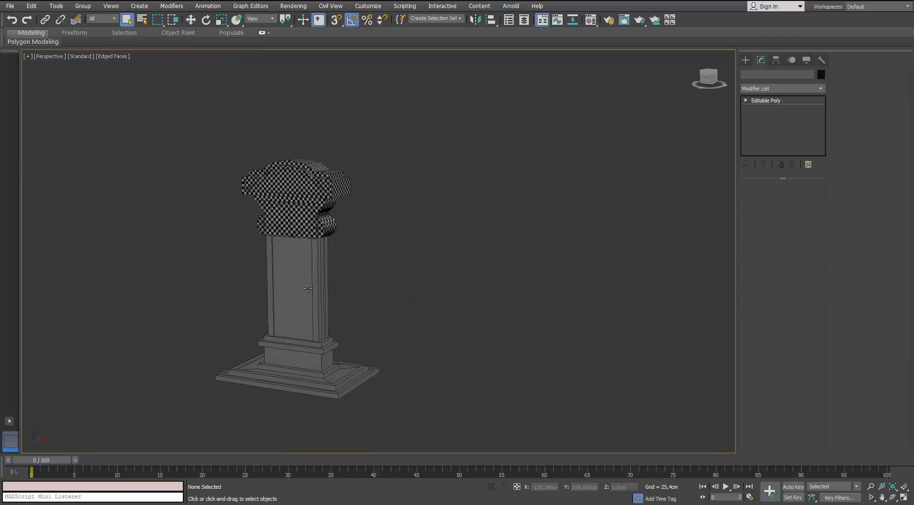
pyautogui.click(308, 288)
# Add an Unwrap UVW modifier to the shaft and open its UV editor.
pyautogui.scroll(5, 427, 283)
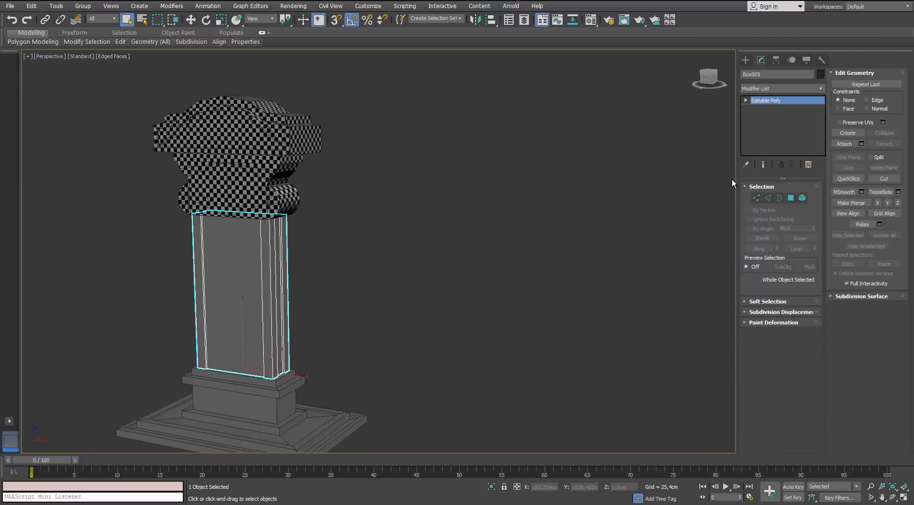
pyautogui.click(819, 88)
pyautogui.scroll(-15, 819, 88)
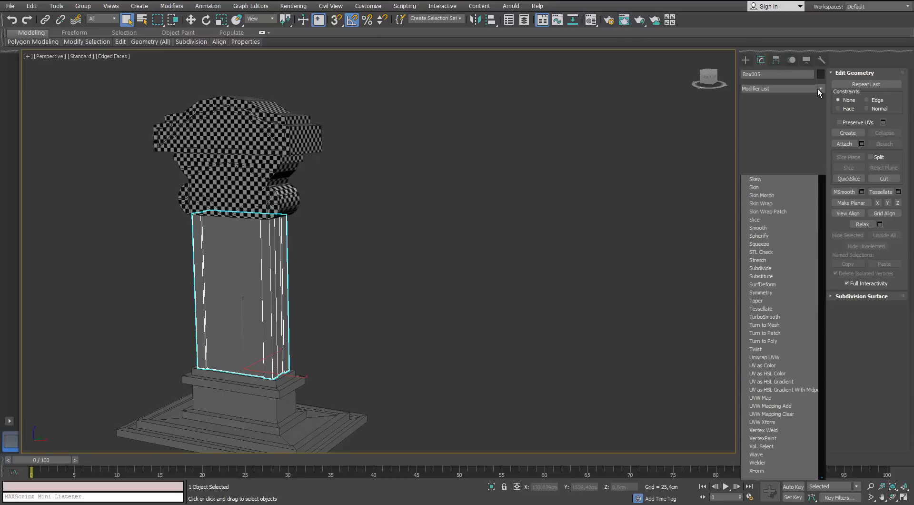
pyautogui.click(765, 356)
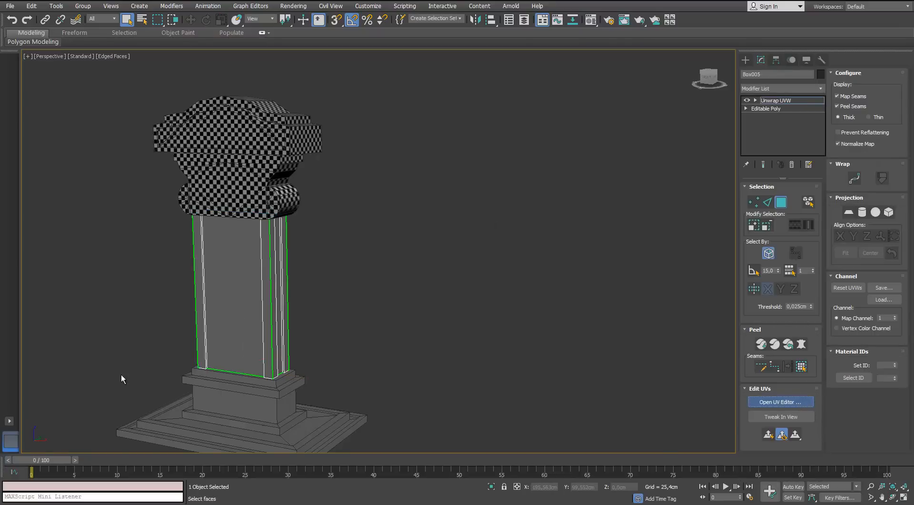
pyautogui.click(781, 402)
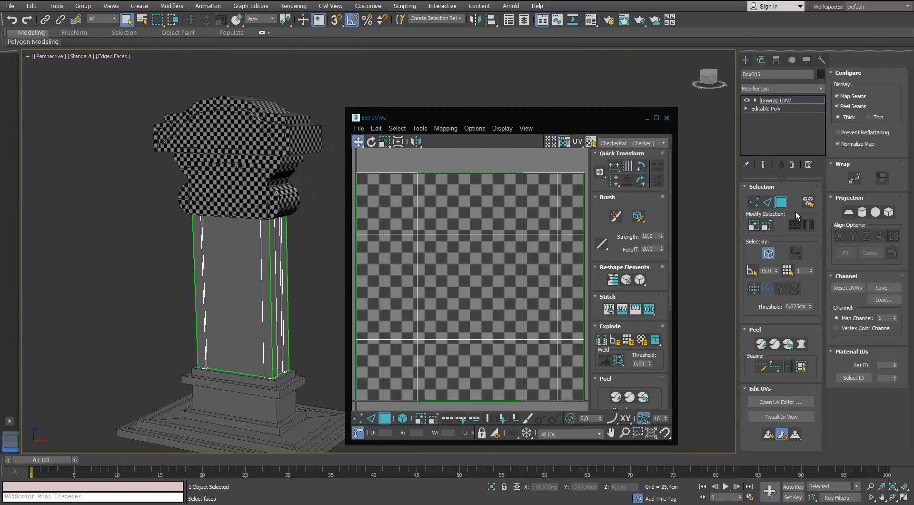
# Select all faces of the shaft and apply Normal Mapping set to Box Mapping.
pyautogui.click(541, 204)
pyautogui.hotkey('ctrl', 'a')
pyautogui.moveTo(488, 119); pyautogui.dragTo(499, 107)
pyautogui.click(451, 119)
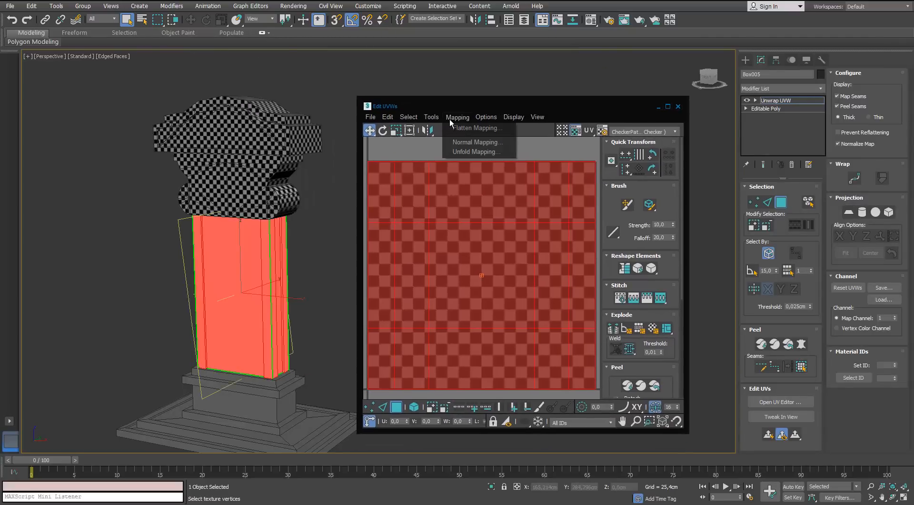
pyautogui.click(475, 142)
pyautogui.click(446, 174)
pyautogui.click(409, 191)
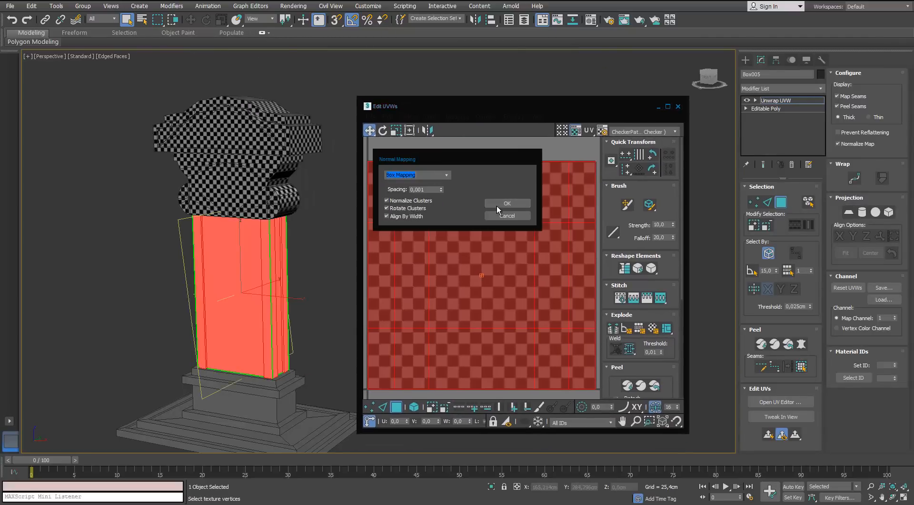
pyautogui.click(507, 203)
# Hide the enlarged editor's checker background and move the two framed end shells and both large panels beside the UV tile.
pyautogui.click(667, 107)
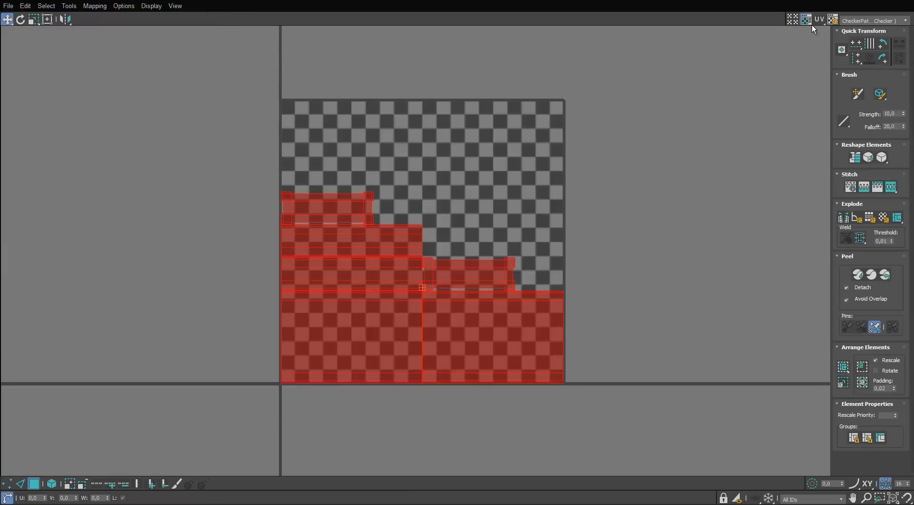
pyautogui.click(809, 21)
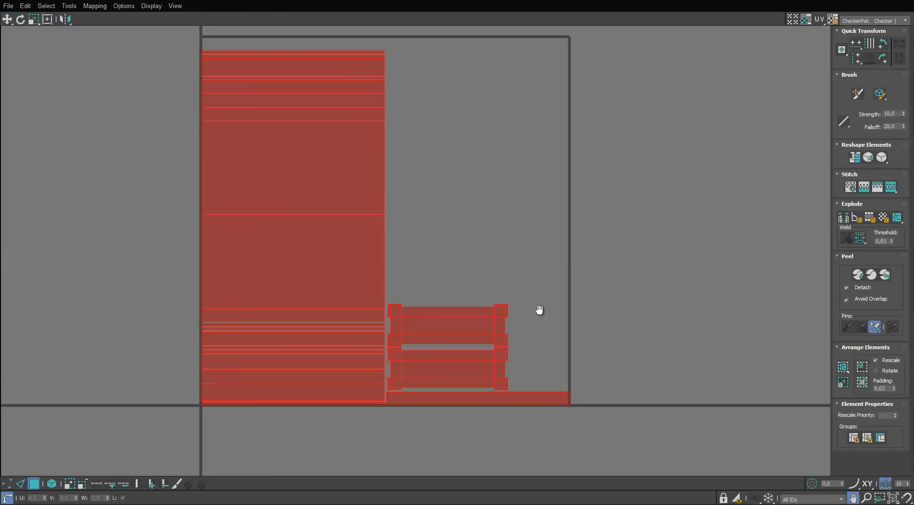
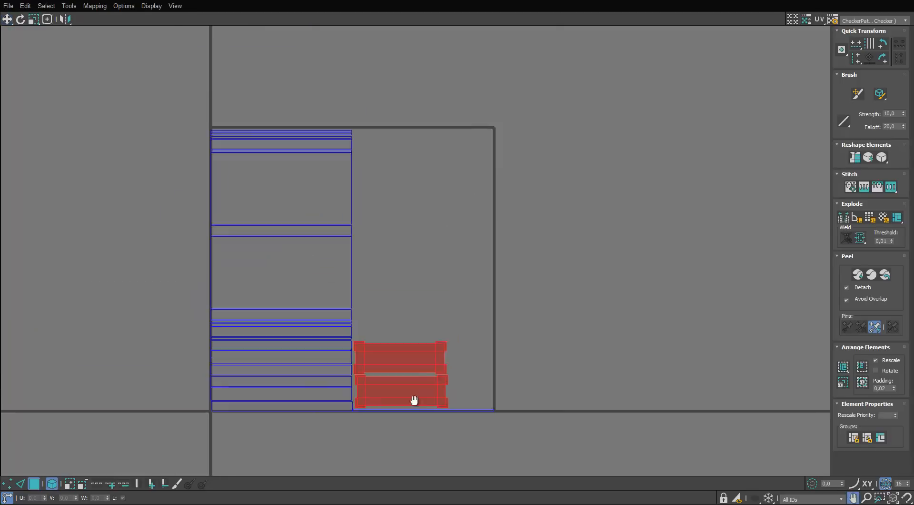
pyautogui.moveTo(414, 398); pyautogui.dragTo(596, 126)
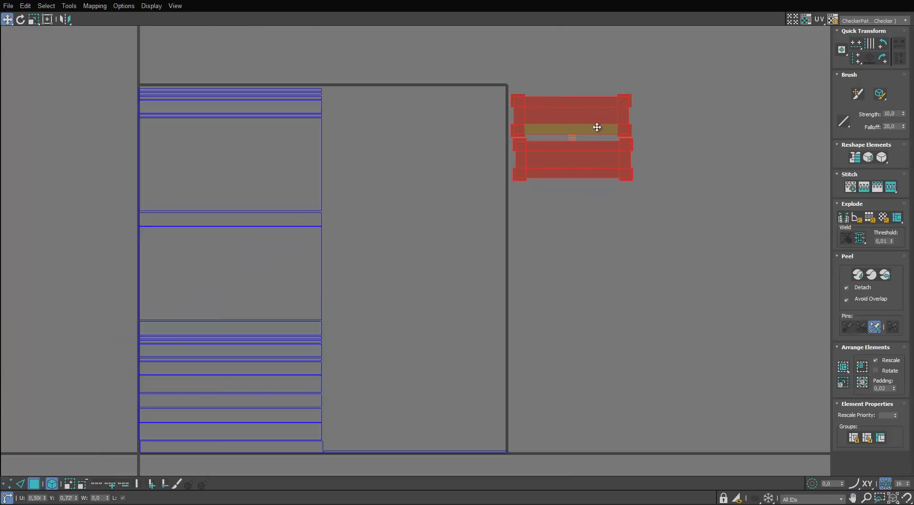
pyautogui.click(586, 182)
pyautogui.moveTo(588, 168); pyautogui.dragTo(587, 170)
pyautogui.click(575, 214)
pyautogui.moveTo(275, 189); pyautogui.dragTo(633, 334)
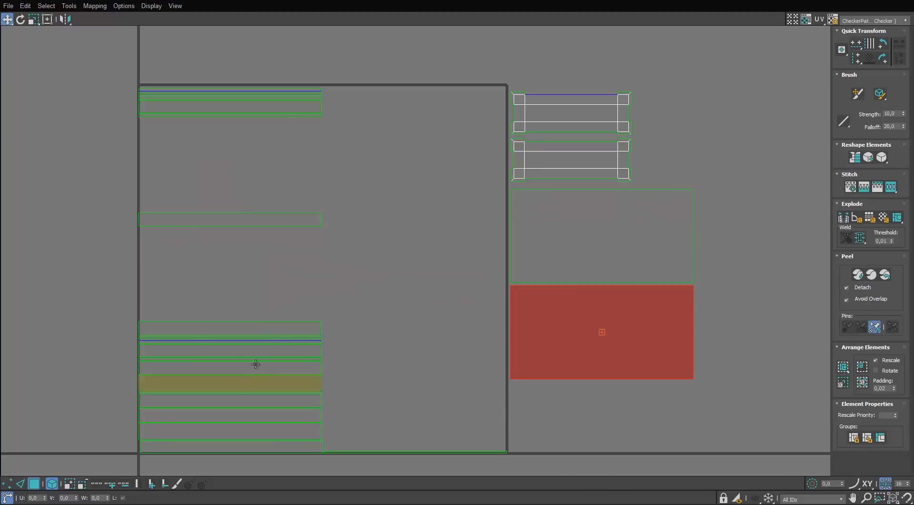
# Move strips out of the stack, placing wide ones beneath the large panels and a thin one below the UV tile.
pyautogui.scroll(-2, 255, 363)
pyautogui.moveTo(282, 359); pyautogui.dragTo(495, 339)
pyautogui.moveTo(380, 364); pyautogui.dragTo(342, 380)
# Try to pull the lowest wide strips apart from the stack, and undo it.
pyautogui.scroll(2, 245, 290)
pyautogui.moveTo(252, 367); pyautogui.dragTo(256, 379)
pyautogui.keyDown('ctrl'); pyautogui.click(271, 353); pyautogui.keyUp('ctrl')
pyautogui.scroll(1, 222, 352)
pyautogui.hotkey('ctrl', 'z')
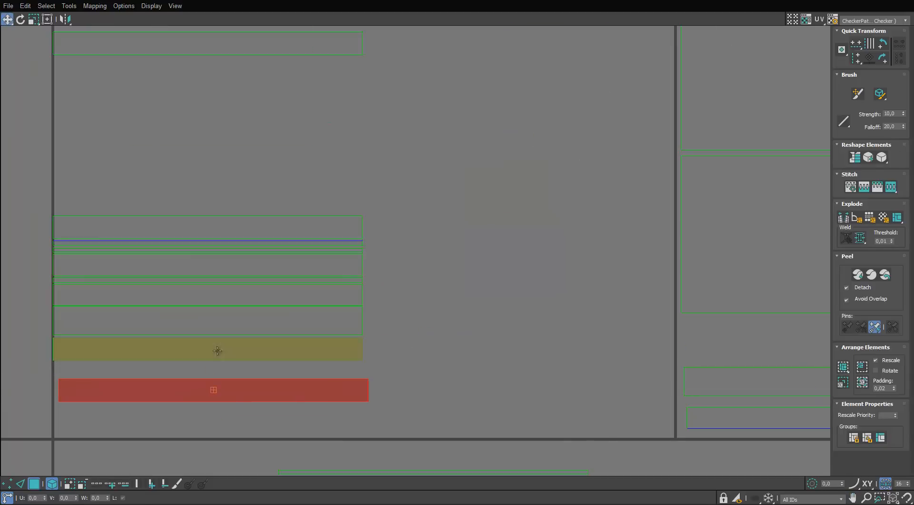
pyautogui.hotkey('ctrl', 'z')
# Gather the stack's four lowest wide strips and those parked beneath the large panels outside the UV tile's left edge.
pyautogui.scroll(2, 90, 396)
pyautogui.moveTo(585, 212); pyautogui.dragTo(475, 371)
pyautogui.scroll(-4, 475, 326)
pyautogui.moveTo(484, 334); pyautogui.dragTo(395, 329, button='middle')
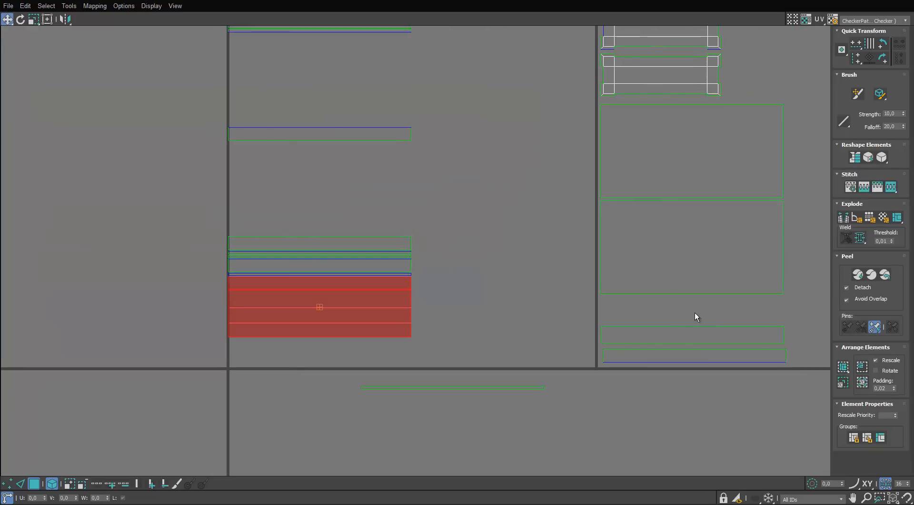
pyautogui.scroll(2, 678, 333)
pyautogui.moveTo(684, 330); pyautogui.dragTo(686, 337)
pyautogui.scroll(-3, 610, 396)
pyautogui.keyDown('ctrl'); pyautogui.click(612, 390); pyautogui.keyUp('ctrl')
pyautogui.moveTo(612, 389); pyautogui.dragTo(525, 233)
pyautogui.scroll(4, 197, 384)
pyautogui.moveTo(504, 235); pyautogui.dragTo(99, 216)
pyautogui.moveTo(141, 212); pyautogui.dragTo(127, 214)
# Move two more wide strips out of the UV tile and place them above the gathered wide strips.
pyautogui.moveTo(471, 167); pyautogui.dragTo(455, 264, button='middle')
pyautogui.click(491, 237)
pyautogui.keyDown('ctrl'); pyautogui.click(503, 281); pyautogui.keyUp('ctrl')
pyautogui.moveTo(497, 282); pyautogui.dragTo(101, 262)
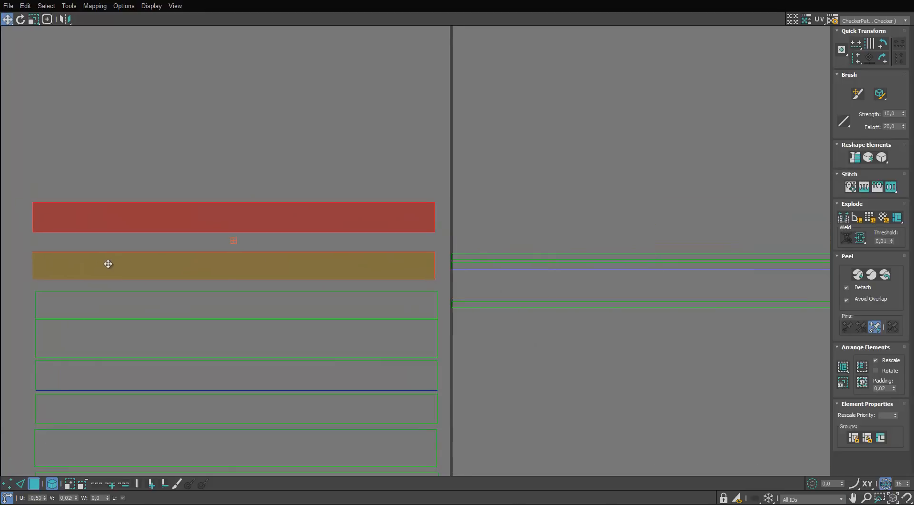
pyautogui.click(224, 177)
pyautogui.click(200, 234)
# Move the remaining wide strips from the tile's middle and upper edge onto the wide-strip stack.
pyautogui.scroll(-5, 401, 221)
pyautogui.scroll(2, 351, 133)
pyautogui.moveTo(351, 133); pyautogui.dragTo(424, 259, button='middle')
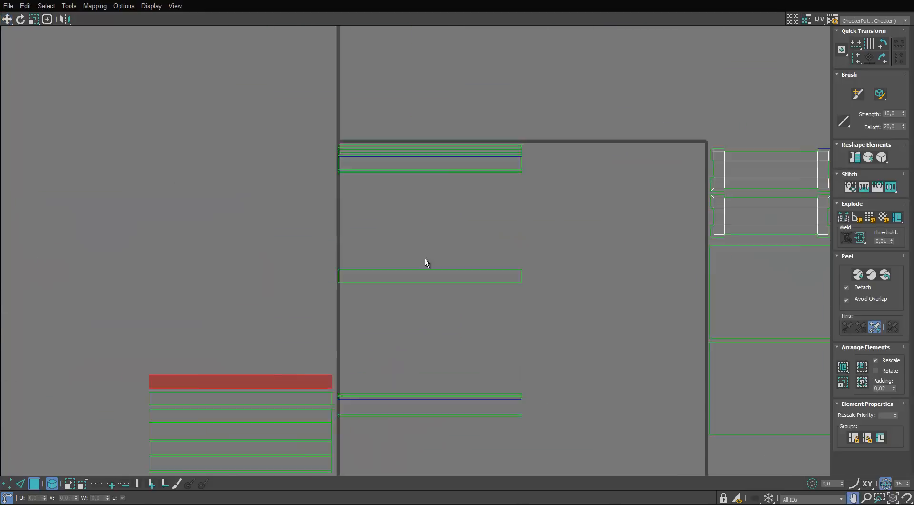
pyautogui.scroll(1, 422, 261)
pyautogui.moveTo(160, 419); pyautogui.dragTo(170, 388)
pyautogui.keyDown('ctrl'); pyautogui.click(410, 277); pyautogui.keyUp('ctrl')
pyautogui.moveTo(418, 82); pyautogui.dragTo(435, 131)
pyautogui.scroll(-4, 449, 233)
# Gather the lower thin strips and move four of them up beneath the thin strips at the tile's upper edge.
pyautogui.click(514, 404)
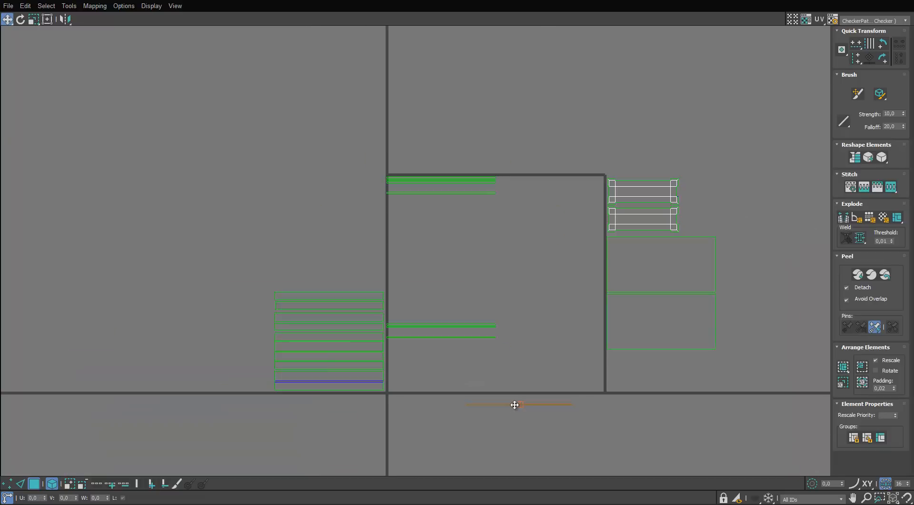
pyautogui.scroll(5, 437, 342)
pyautogui.moveTo(470, 343)
pyautogui.mouseDown()
pyautogui.moveTo(444, 284)
pyautogui.moveTo(448, 261)
pyautogui.mouseUp()
pyautogui.keyDown('ctrl'); pyautogui.click(455, 304); pyautogui.keyUp('ctrl')
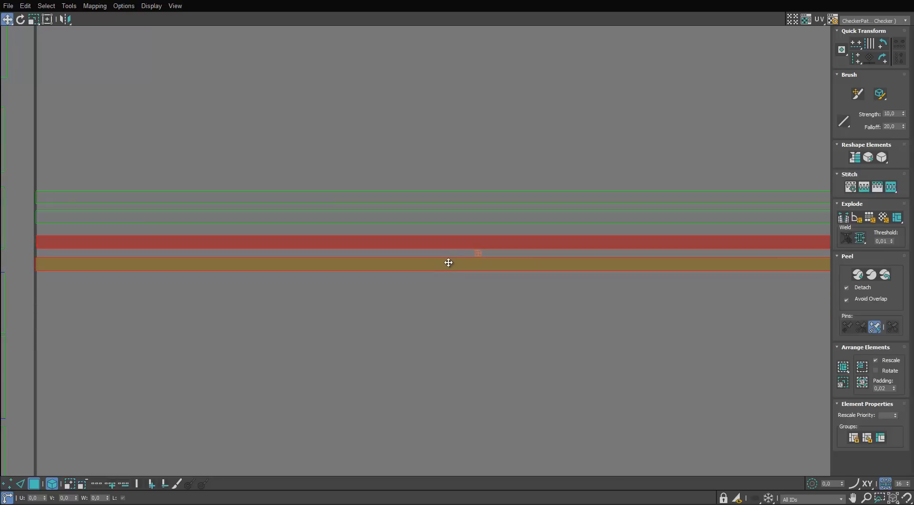
pyautogui.scroll(-5, 449, 261)
pyautogui.moveTo(448, 262); pyautogui.dragTo(426, 408, button='middle')
pyautogui.moveTo(446, 363)
pyautogui.mouseDown()
pyautogui.moveTo(422, 418)
pyautogui.moveTo(428, 131)
pyautogui.mouseUp()
pyautogui.scroll(3, 428, 130)
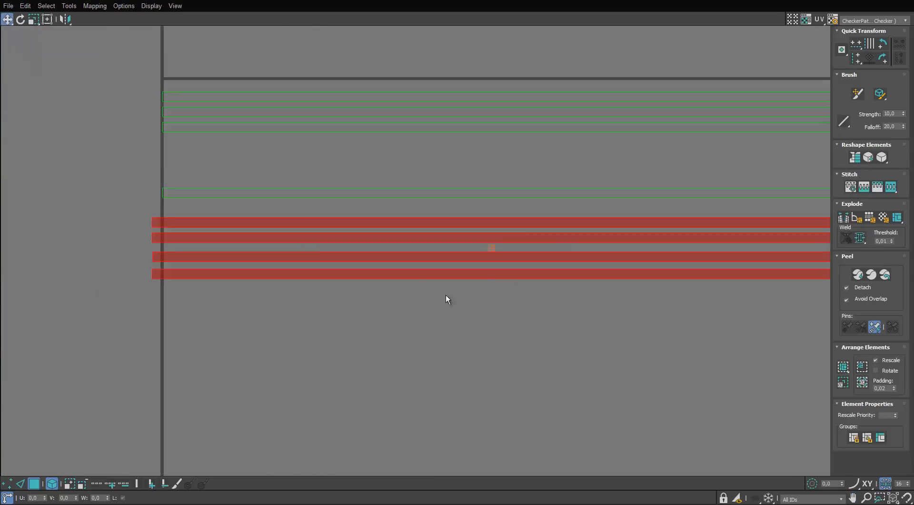
# Arrange all the thin strips into one compact stack in the UV tile's upper left corner.
pyautogui.scroll(2, 209, 260)
pyautogui.moveTo(209, 260); pyautogui.dragTo(216, 245)
pyautogui.scroll(-3, 216, 245)
pyautogui.moveTo(216, 245); pyautogui.dragTo(232, 339, button='middle')
pyautogui.moveTo(278, 234); pyautogui.dragTo(241, 343)
pyautogui.moveTo(245, 338); pyautogui.dragTo(247, 295)
pyautogui.moveTo(312, 122); pyautogui.dragTo(249, 327)
pyautogui.scroll(-5, 328, 216)
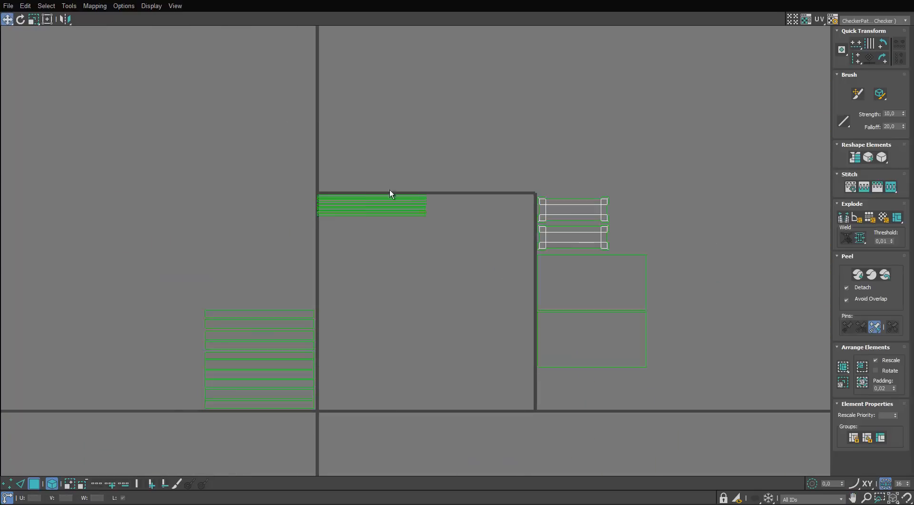
# Move the stacked strips out of the UV tile and place them beside the two large panels.
pyautogui.moveTo(387, 216); pyautogui.dragTo(605, 343)
pyautogui.scroll(3, 282, 305)
pyautogui.scroll(-4, 288, 298)
pyautogui.click(619, 224)
# Restore the UV editor to a smaller window beside the pillar and assign the dark checker material to the shaft.
pyautogui.moveTo(637, 1); pyautogui.dragTo(244, 275)
pyautogui.press('m')
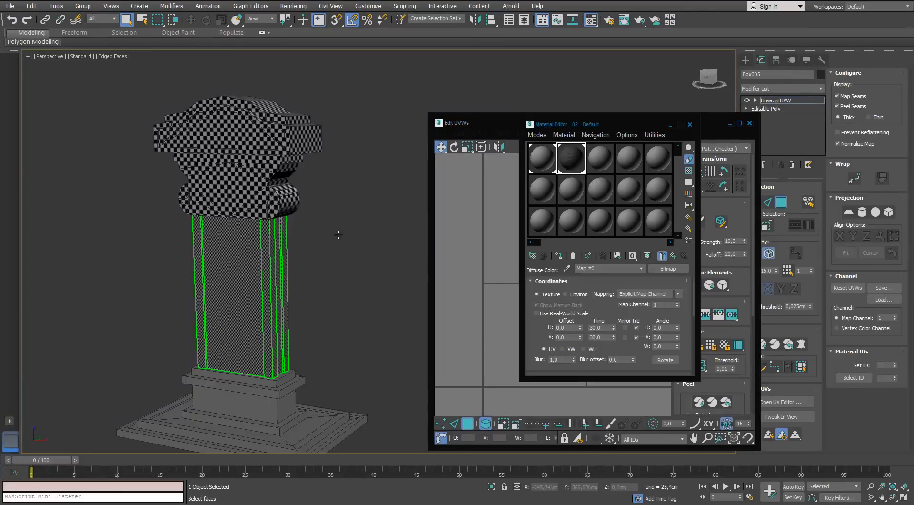
pyautogui.click(691, 125)
# Scale all of the shaft's shells down to match the block's checker size and move them beside the tile's lower right corner.
pyautogui.moveTo(651, 260); pyautogui.dragTo(515, 402)
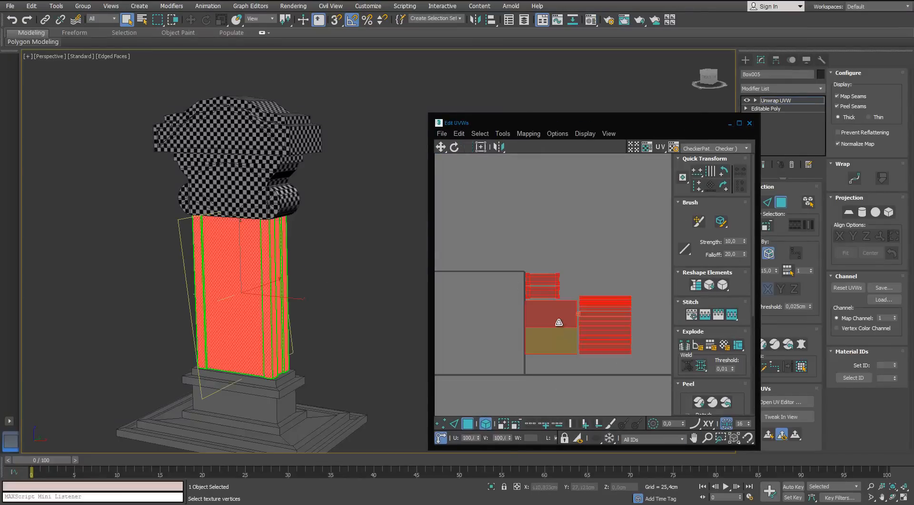
pyautogui.press('r')
pyautogui.moveTo(560, 321); pyautogui.dragTo(566, 307)
pyautogui.keyDown('alt'); pyautogui.moveTo(329, 328); pyautogui.dragTo(339, 326, button='middle'); pyautogui.keyUp('alt')
pyautogui.moveTo(538, 298); pyautogui.dragTo(566, 358)
pyautogui.scroll(6, 336, 329)
pyautogui.press('w')
pyautogui.moveTo(569, 323); pyautogui.dragTo(537, 362)
pyautogui.click(580, 300)
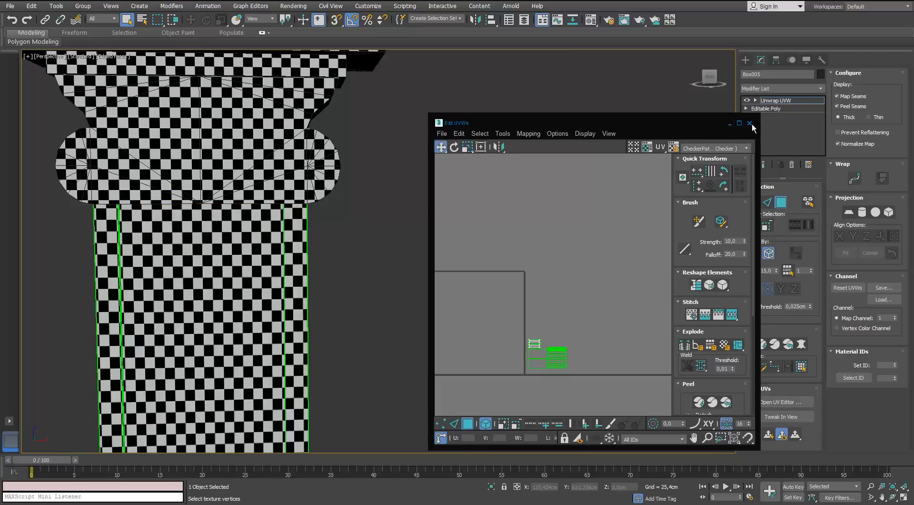
# Close the UV editor, leave the shaft's face editing and select the stepped base of the pillar.
pyautogui.click(751, 124)
pyautogui.click(778, 205)
pyautogui.click(520, 282)
pyautogui.scroll(-5, 520, 282)
pyautogui.keyDown('alt'); pyautogui.moveTo(519, 283); pyautogui.dragTo(439, 177, button='middle'); pyautogui.keyUp('alt')
pyautogui.click(413, 305)
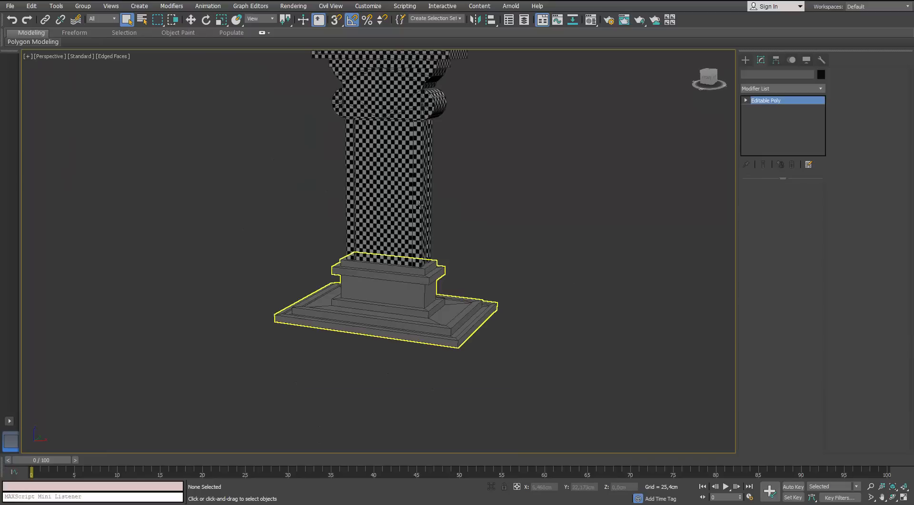
# Apply an Unwrap UVW modifier to the pillar's stepped base and open its UV editor beside the model.
pyautogui.moveTo(405, 203); pyautogui.dragTo(322, 241, button='middle')
pyautogui.press('u')
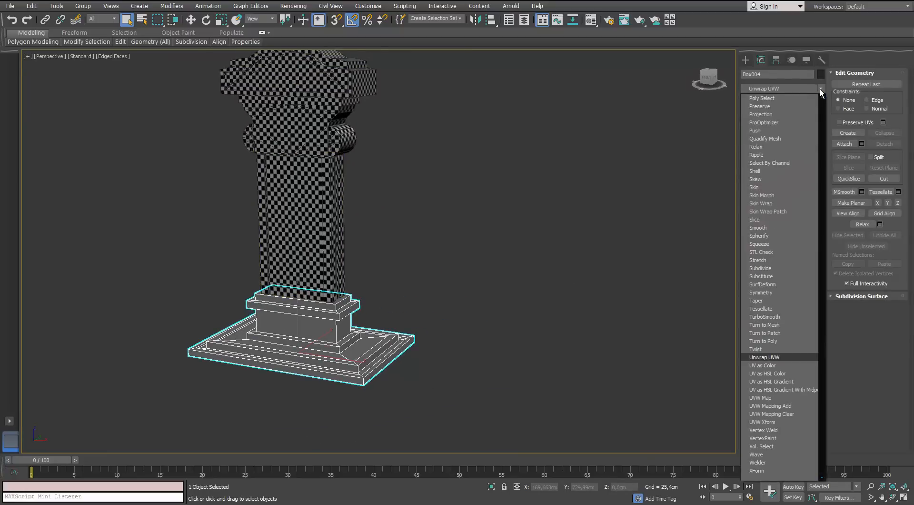
pyautogui.press('Return')
pyautogui.click(719, 358)
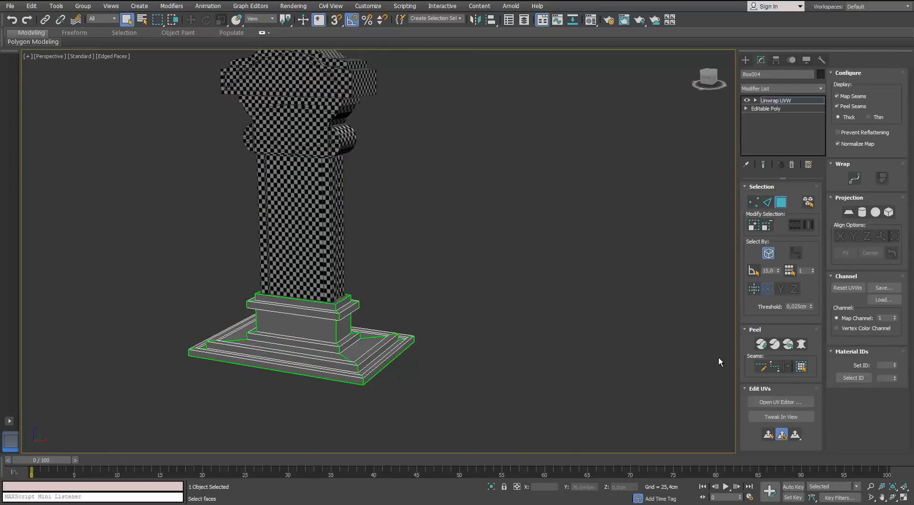
pyautogui.click(781, 402)
pyautogui.moveTo(419, 104); pyautogui.dragTo(536, 76)
pyautogui.scroll(4, 219, 258)
pyautogui.scroll(-1, 219, 259)
# Select all faces of the base and apply Normal Mapping with the Box Mapping option.
pyautogui.click(304, 360)
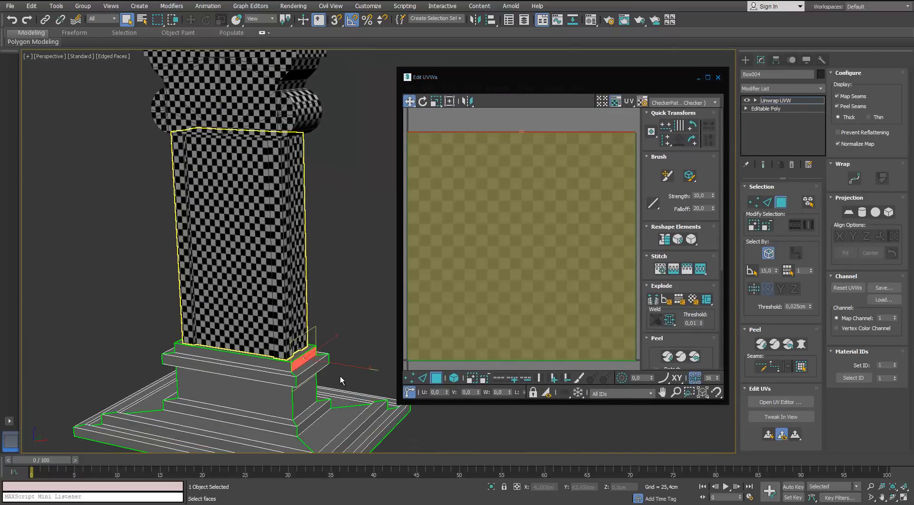
pyautogui.click(801, 366)
pyautogui.click(781, 402)
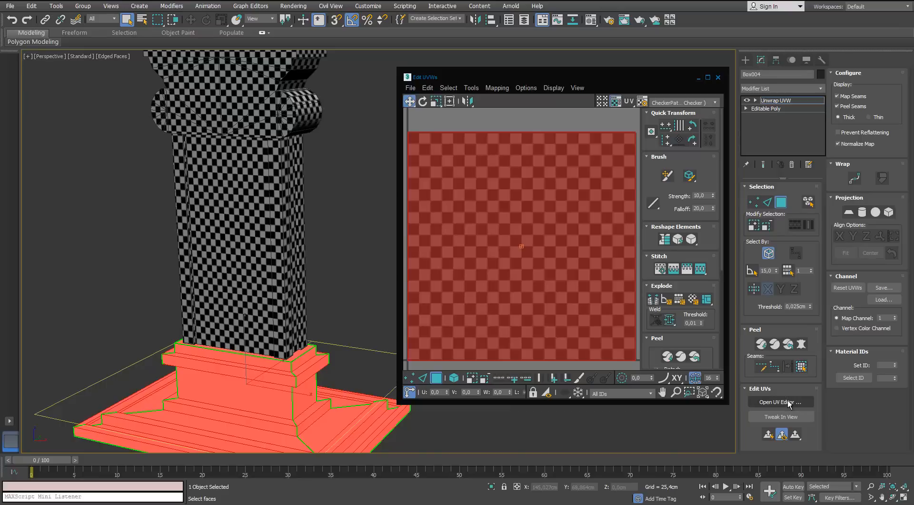
pyautogui.moveTo(567, 75); pyautogui.dragTo(559, 68)
pyautogui.click(489, 80)
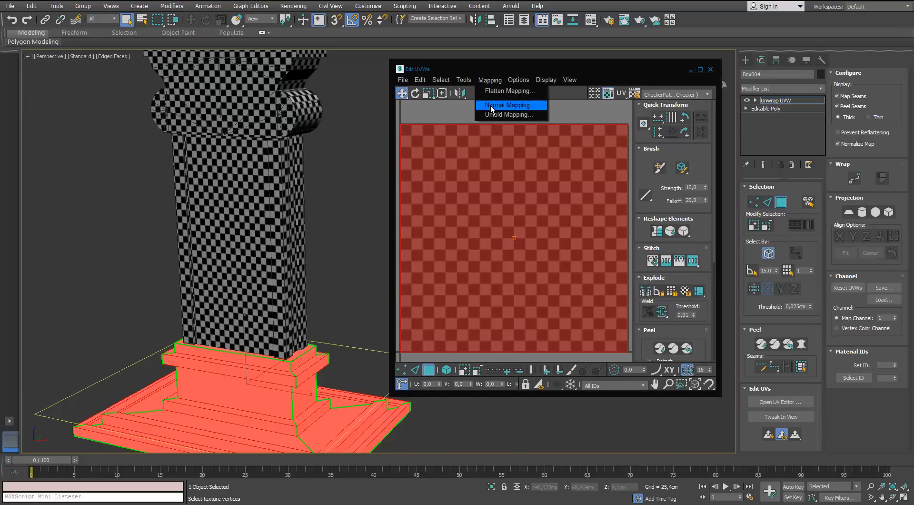
pyautogui.click(491, 105)
pyautogui.click(443, 174)
pyautogui.click(409, 214)
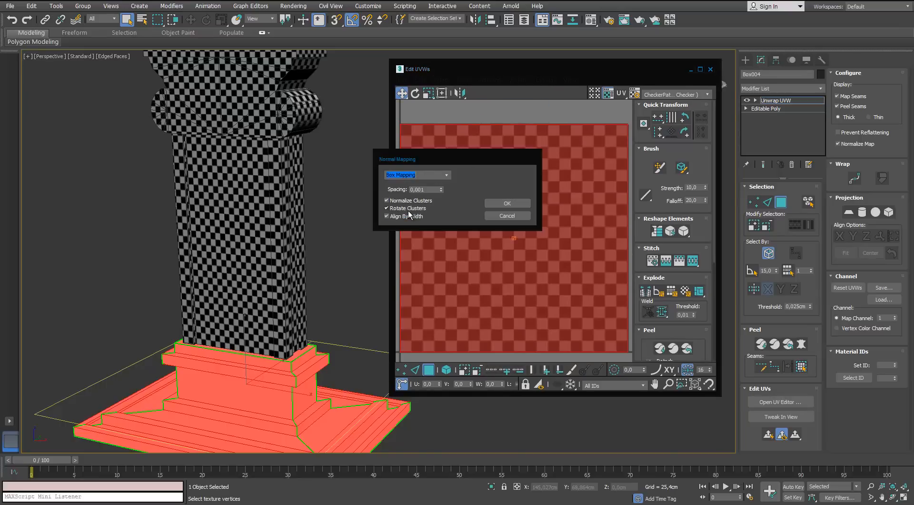
pyautogui.click(509, 205)
# Maximize the UV editor, hide the checker background and pack the base's shells into the UV tile.
pyautogui.click(700, 70)
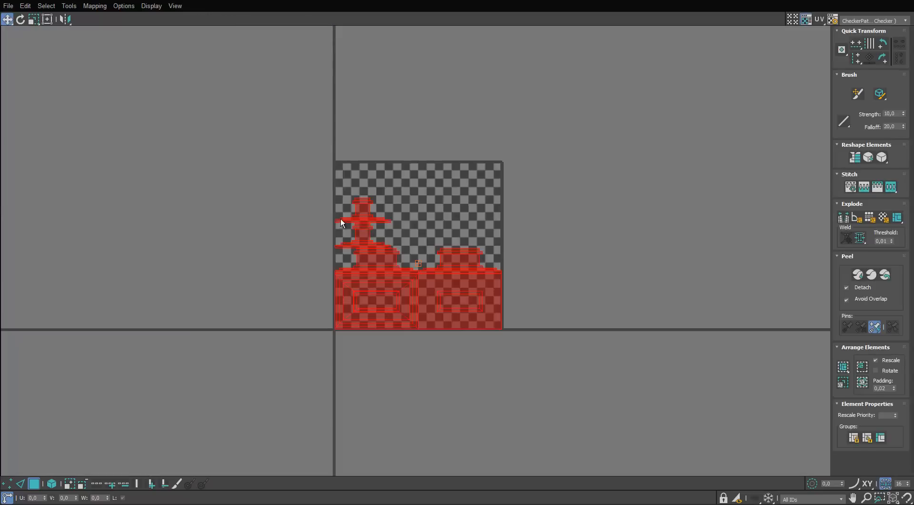
pyautogui.click(805, 19)
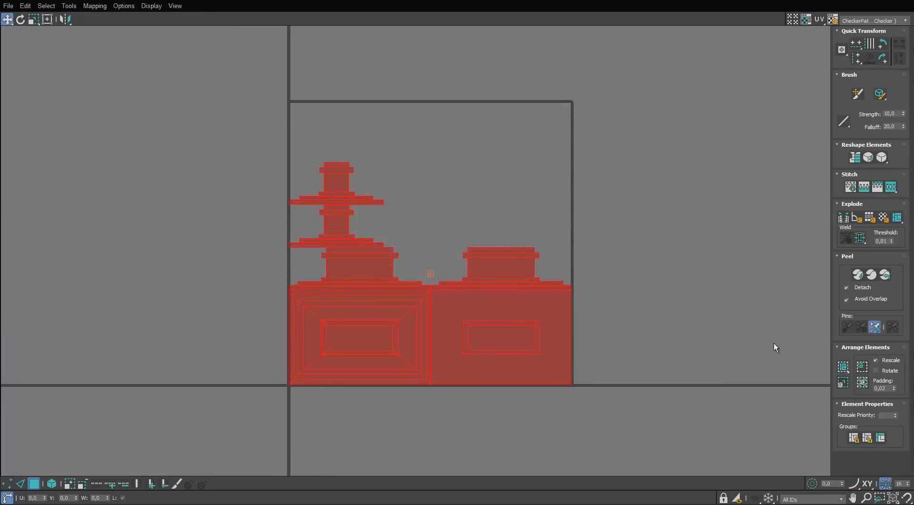
pyautogui.click(863, 383)
pyautogui.scroll(3, 435, 167)
pyautogui.scroll(-4, 435, 167)
pyautogui.scroll(1, 385, 260)
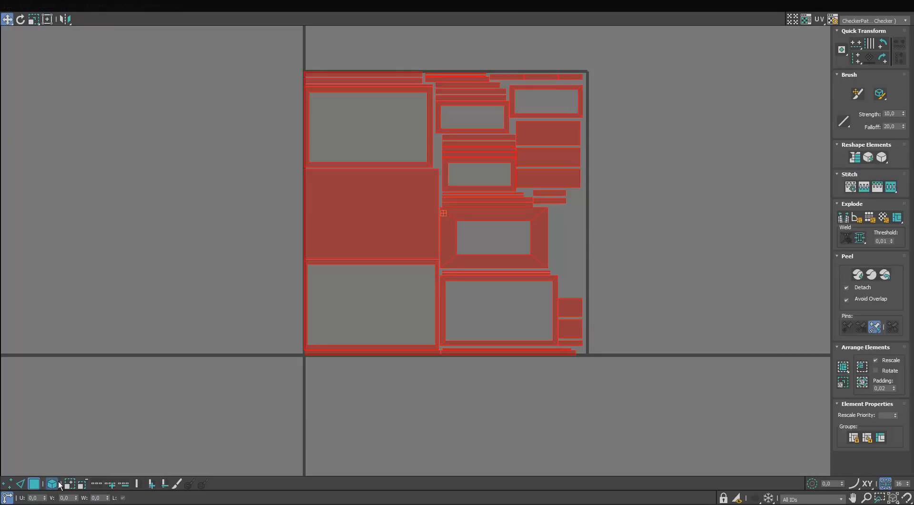
# Select the two large frame shells in the lower part of the tile as elements and move them beside its left edge.
pyautogui.click(437, 325)
pyautogui.scroll(2, 438, 321)
pyautogui.click(438, 321)
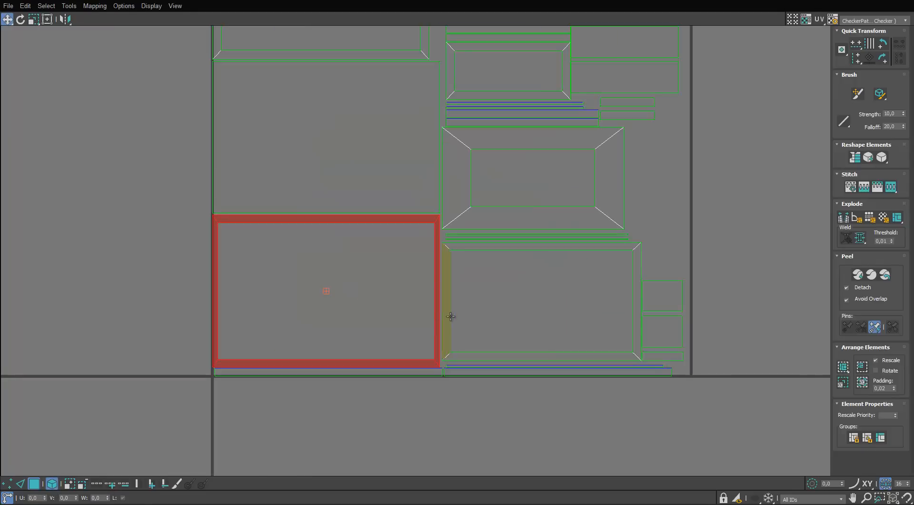
pyautogui.keyDown('ctrl'); pyautogui.click(450, 316); pyautogui.keyUp('ctrl')
pyautogui.scroll(-3, 449, 317)
pyautogui.moveTo(450, 317); pyautogui.dragTo(244, 319)
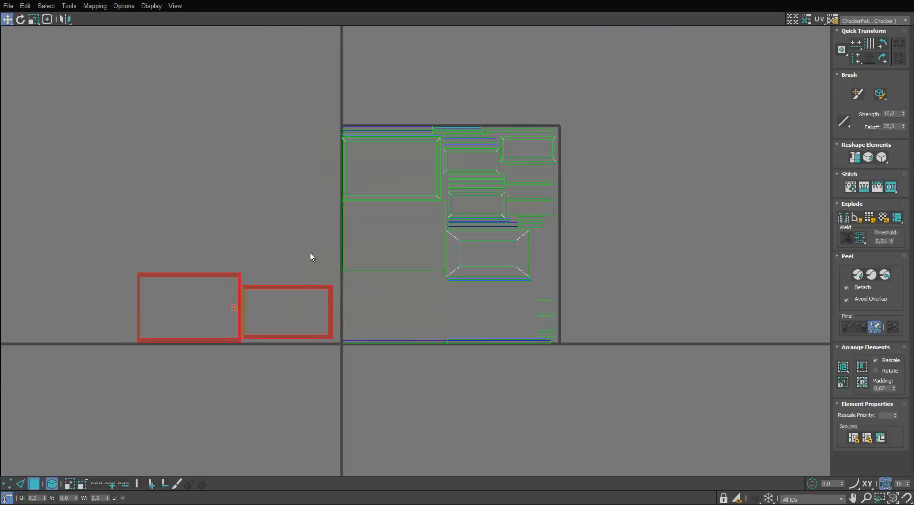
# Move the large solid panel and the remaining large frame out of the tile and stack them above the first two frames.
pyautogui.click(384, 245)
pyautogui.moveTo(384, 245); pyautogui.dragTo(182, 245)
pyautogui.scroll(2, 182, 245)
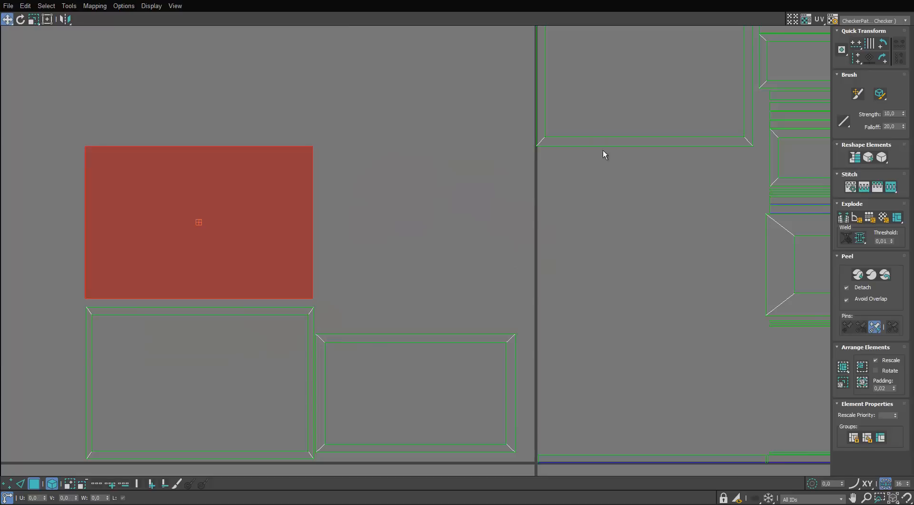
pyautogui.moveTo(605, 148); pyautogui.dragTo(405, 318)
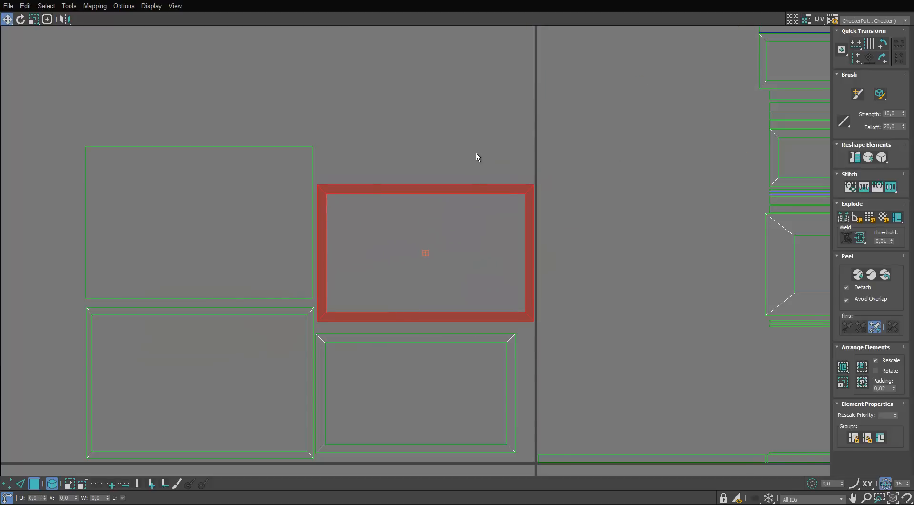
pyautogui.moveTo(476, 152); pyautogui.dragTo(313, 392)
pyautogui.scroll(-2, 440, 238)
pyautogui.moveTo(652, 161); pyautogui.dragTo(563, 220, button='middle')
pyautogui.scroll(2, 564, 221)
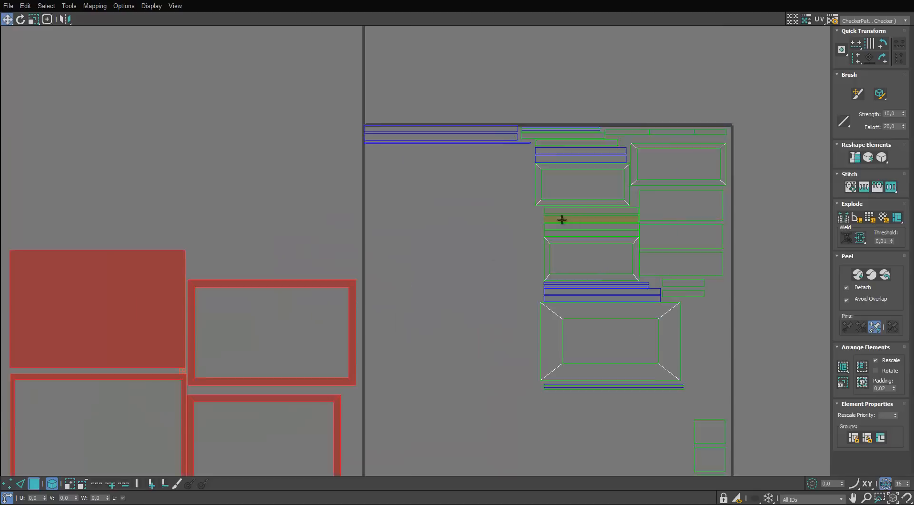
# Move the three small frames, the wide bevelled frame and one plain rectangle out of the tile, above the large shells.
pyautogui.click(615, 198)
pyautogui.keyDown('ctrl'); pyautogui.click(676, 171); pyautogui.keyUp('ctrl')
pyautogui.keyDown('ctrl'); pyautogui.click(678, 196); pyautogui.keyUp('ctrl')
pyautogui.keyDown('ctrl'); pyautogui.click(624, 247); pyautogui.keyUp('ctrl')
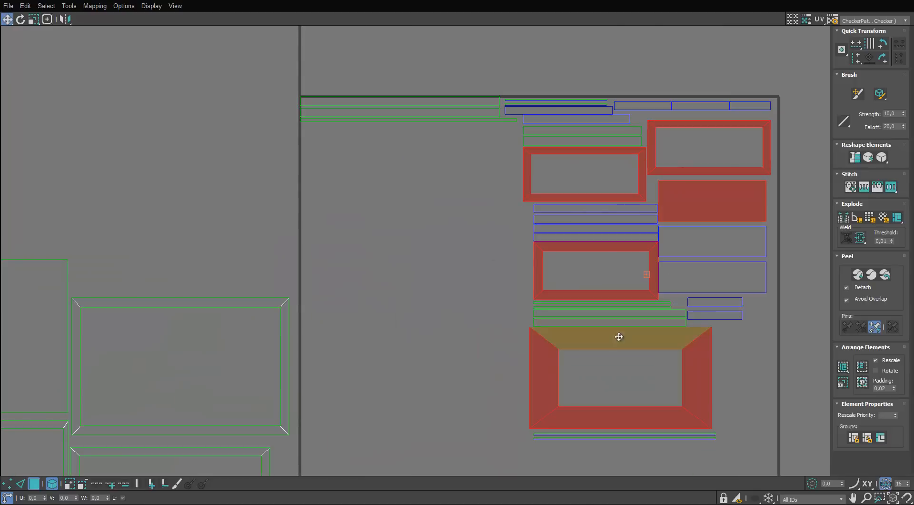
pyautogui.keyDown('ctrl'); pyautogui.click(618, 333); pyautogui.keyUp('ctrl')
pyautogui.moveTo(619, 333); pyautogui.dragTo(163, 204)
pyautogui.scroll(-2, 163, 203)
pyautogui.moveTo(163, 203); pyautogui.dragTo(409, 261, button='middle')
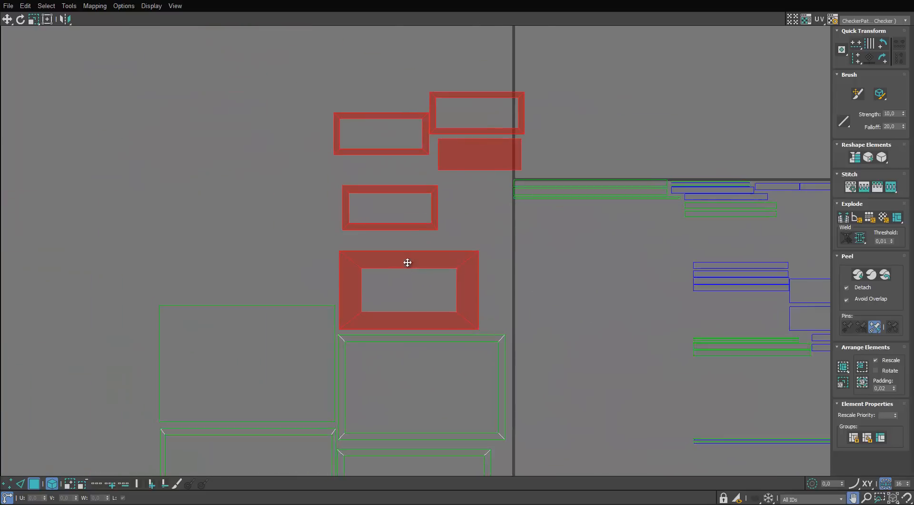
# Stack the three small frames above the solid panel and set the plain rectangle above the wide bevelled frame.
pyautogui.scroll(2, 409, 262)
pyautogui.click(451, 195)
pyautogui.moveTo(452, 195); pyautogui.dragTo(213, 283)
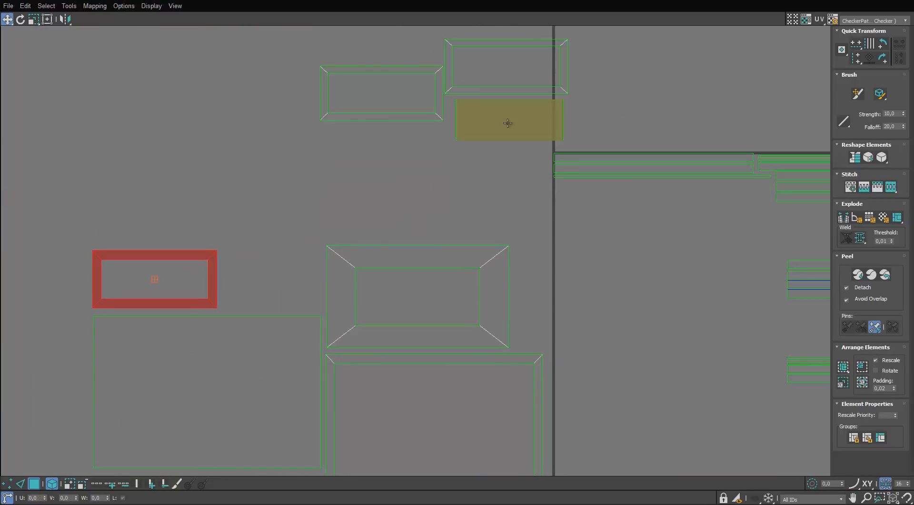
pyautogui.moveTo(508, 123); pyautogui.dragTo(378, 220)
pyautogui.moveTo(388, 116); pyautogui.dragTo(162, 240)
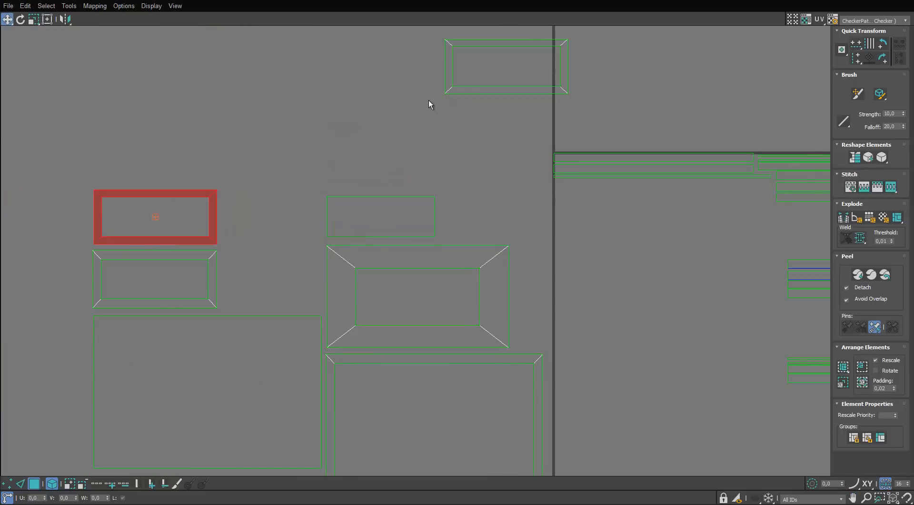
pyautogui.click(467, 88)
pyautogui.moveTo(467, 89); pyautogui.dragTo(119, 177)
pyautogui.scroll(-3, 428, 274)
pyautogui.moveTo(428, 274); pyautogui.dragTo(290, 186, button='middle')
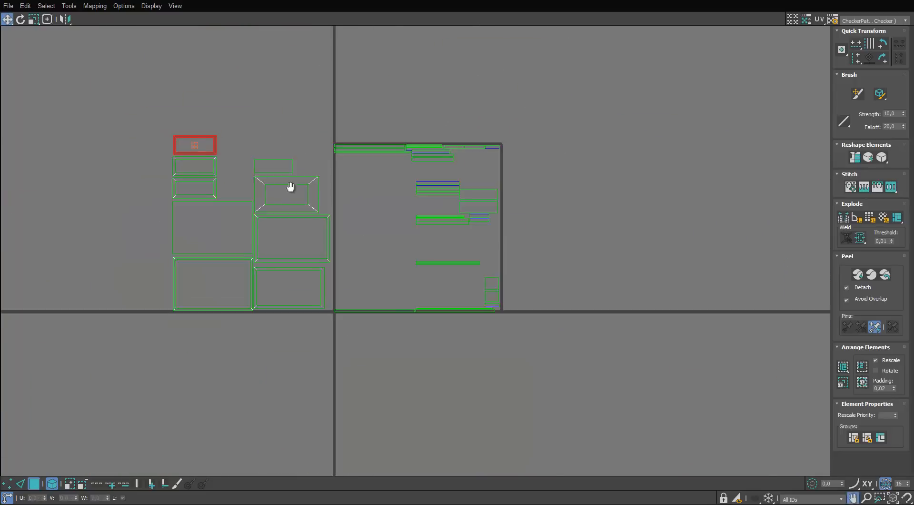
# Move the two remaining plain rectangles out of the tile and stack them on the matching one above the bevelled frame.
pyautogui.scroll(2, 412, 257)
pyautogui.click(529, 145)
pyautogui.moveTo(530, 145); pyautogui.dragTo(237, 125)
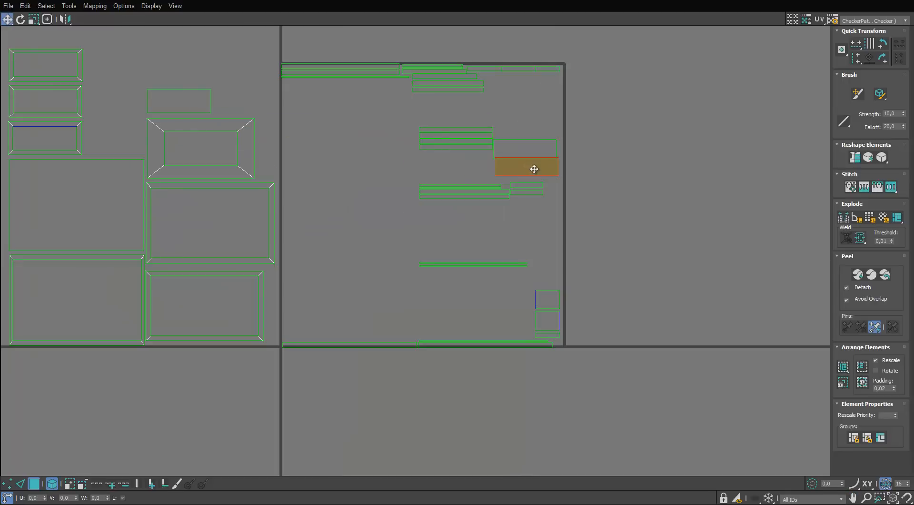
pyautogui.moveTo(534, 169); pyautogui.dragTo(533, 172)
pyautogui.scroll(2, 533, 148)
pyautogui.moveTo(545, 137); pyautogui.dragTo(525, 191)
pyautogui.moveTo(524, 194); pyautogui.dragTo(74, 72)
pyautogui.moveTo(73, 72); pyautogui.dragTo(308, 120, button='middle')
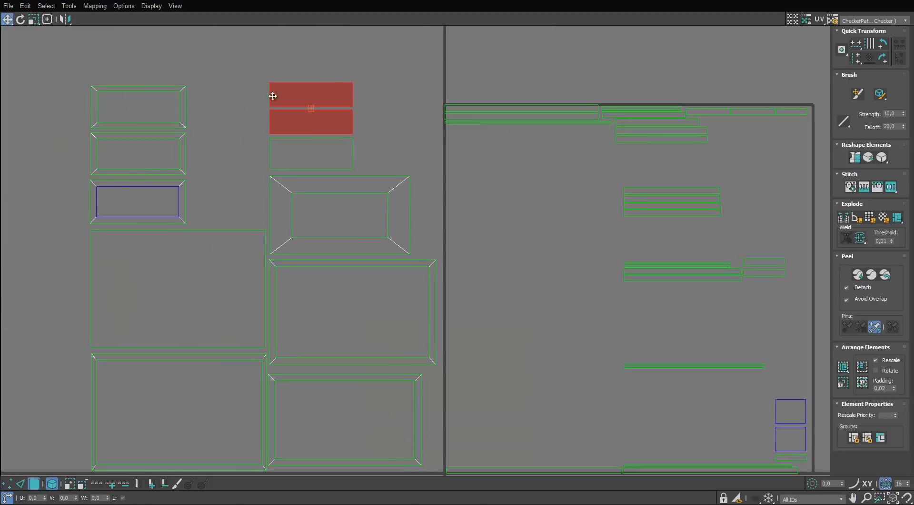
pyautogui.moveTo(273, 96); pyautogui.dragTo(291, 82, button='middle')
# Move the stack of three plain rectangles beside the three small frames, above the solid panel.
pyautogui.scroll(-2, 300, 79)
pyautogui.scroll(2, 310, 78)
pyautogui.moveTo(336, 48); pyautogui.dragTo(318, 136)
pyautogui.moveTo(314, 145); pyautogui.dragTo(226, 192)
pyautogui.moveTo(168, 38); pyautogui.dragTo(139, 167)
pyautogui.moveTo(234, 90); pyautogui.dragTo(220, 185)
pyautogui.moveTo(219, 188); pyautogui.dragTo(218, 194)
# Move the two long strips at the tile's upper left corner above its upper edge.
pyautogui.scroll(-2, 371, 129)
pyautogui.moveTo(438, 117); pyautogui.dragTo(331, 116, button='middle')
pyautogui.scroll(3, 331, 115)
pyautogui.moveTo(378, 88); pyautogui.dragTo(400, 72)
pyautogui.scroll(-2, 416, 125)
pyautogui.scroll(1, 544, 274)
pyautogui.moveTo(544, 274); pyautogui.dragTo(568, 289, button='middle')
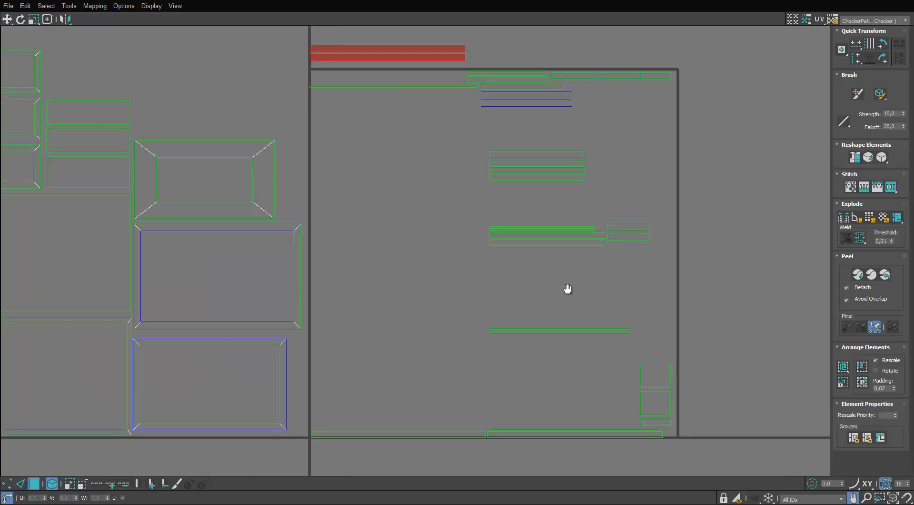
# Sort the remaining strips and small squares by length into separate stacks near the upper part of the tile.
pyautogui.scroll(3, 521, 438)
pyautogui.moveTo(521, 437); pyautogui.dragTo(539, 304, button='middle')
pyautogui.moveTo(146, 297); pyautogui.dragTo(151, 319)
pyautogui.scroll(-4, 226, 197)
pyautogui.moveTo(226, 197); pyautogui.dragTo(272, 346, button='middle')
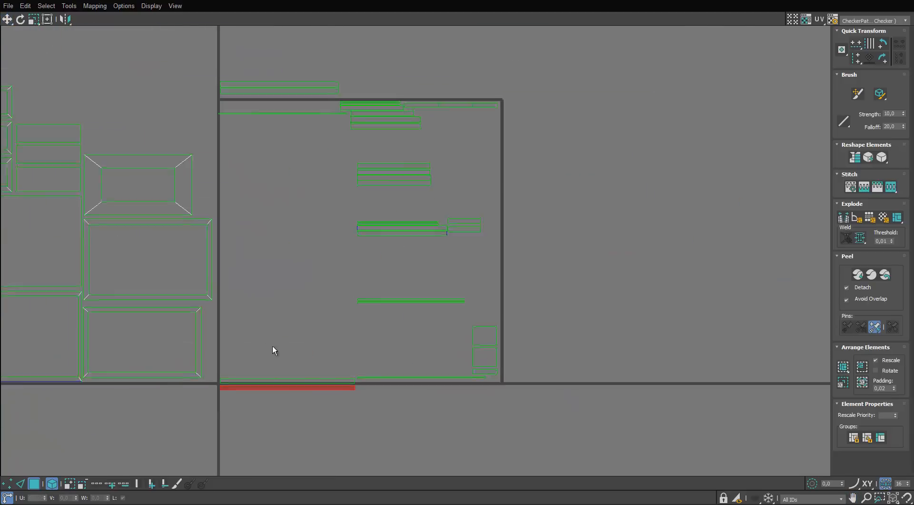
pyautogui.scroll(-2, 272, 351)
pyautogui.moveTo(282, 375); pyautogui.dragTo(302, 388, button='middle')
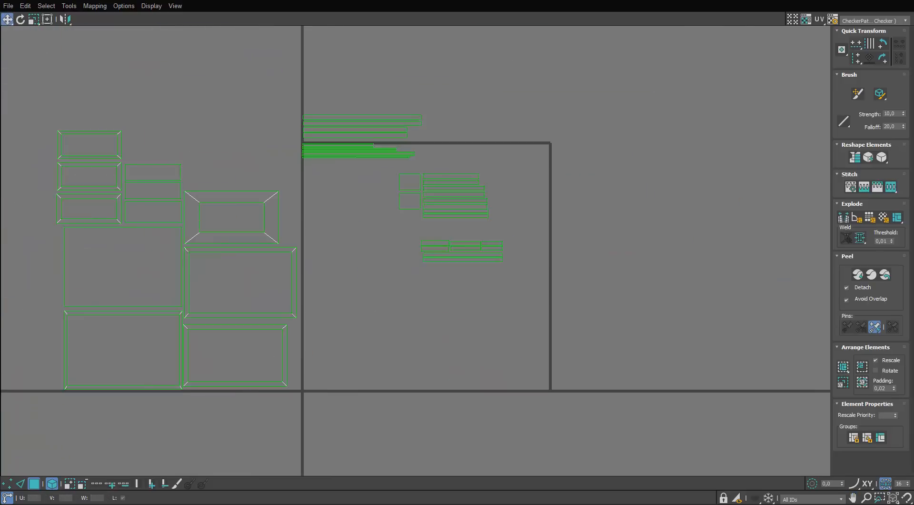
# Move the stacks of long strips out of the tile and place them above the three small frames.
pyautogui.moveTo(420, 213); pyautogui.dragTo(560, 204, button='middle')
pyautogui.scroll(1, 523, 100)
pyautogui.moveTo(522, 100); pyautogui.dragTo(554, 74, button='middle')
pyautogui.moveTo(562, 54); pyautogui.dragTo(497, 160)
pyautogui.scroll(-2, 498, 159)
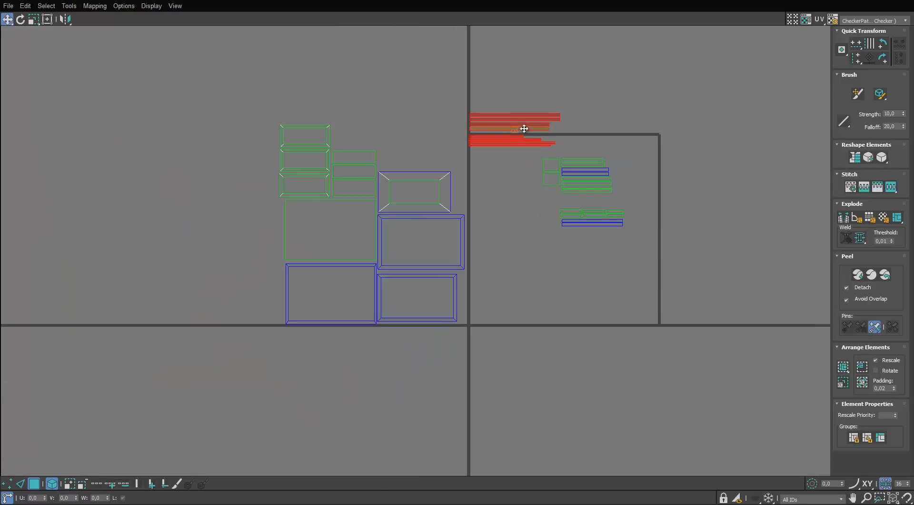
pyautogui.moveTo(524, 129); pyautogui.dragTo(335, 103)
# Move the shorter strips and small squares out of the tile and arrange them above the wide bevelled frame.
pyautogui.moveTo(513, 241); pyautogui.dragTo(512, 242)
pyautogui.moveTo(576, 219); pyautogui.dragTo(408, 156)
pyautogui.scroll(3, 396, 113)
pyautogui.moveTo(500, 31); pyautogui.dragTo(415, 196)
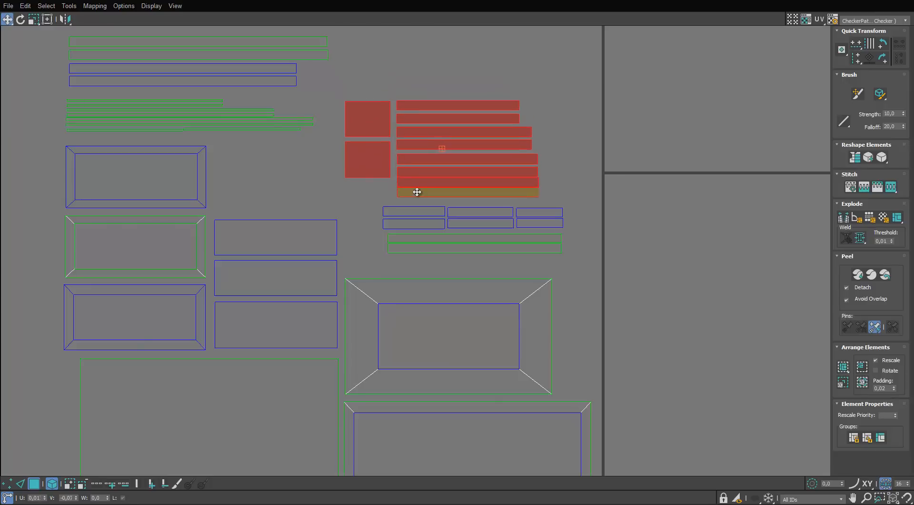
pyautogui.click(436, 92)
pyautogui.scroll(-3, 436, 93)
pyautogui.moveTo(493, 44); pyautogui.dragTo(329, 273)
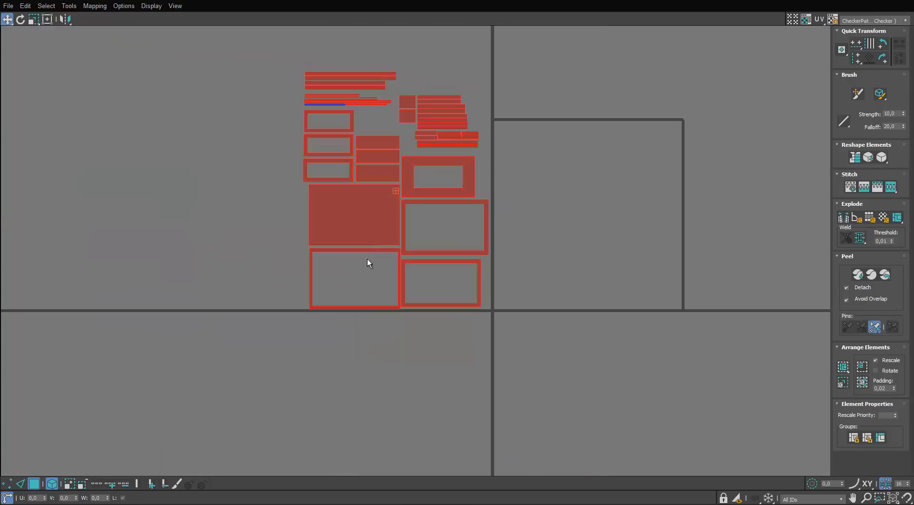
pyautogui.press('r')
pyautogui.moveTo(380, 210); pyautogui.dragTo(370, 233)
pyautogui.hotkey('ctrl', 'z')
# Scale all of the base's shells down beside the tile's left edge and restore the UV editor to a smaller window.
pyautogui.moveTo(504, 34); pyautogui.dragTo(268, 357)
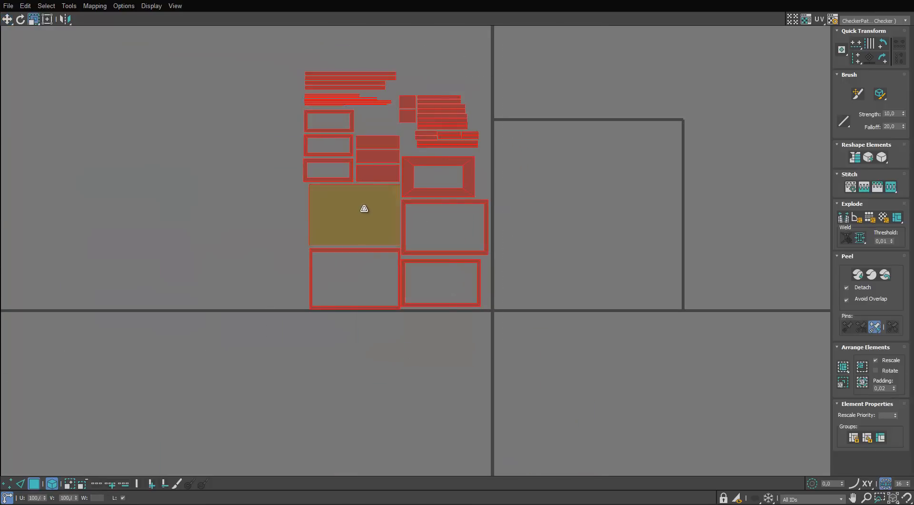
pyautogui.press('w')
pyautogui.moveTo(364, 206); pyautogui.dragTo(420, 198)
pyautogui.moveTo(567, 1); pyautogui.dragTo(590, 96)
pyautogui.scroll(-2, 305, 143)
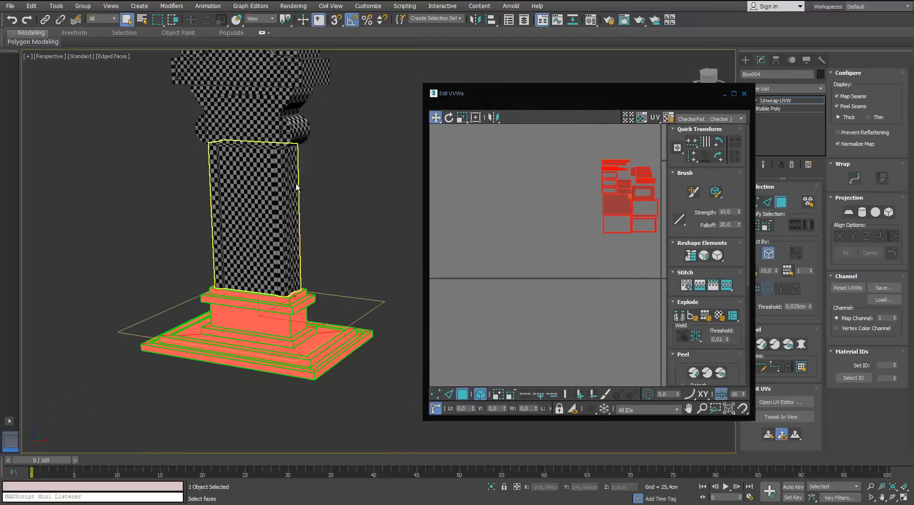
# Assign the dark checker material to the base and close the material editor.
pyautogui.scroll(3, 319, 230)
pyautogui.moveTo(319, 231); pyautogui.dragTo(344, 177, button='middle')
pyautogui.click(344, 177)
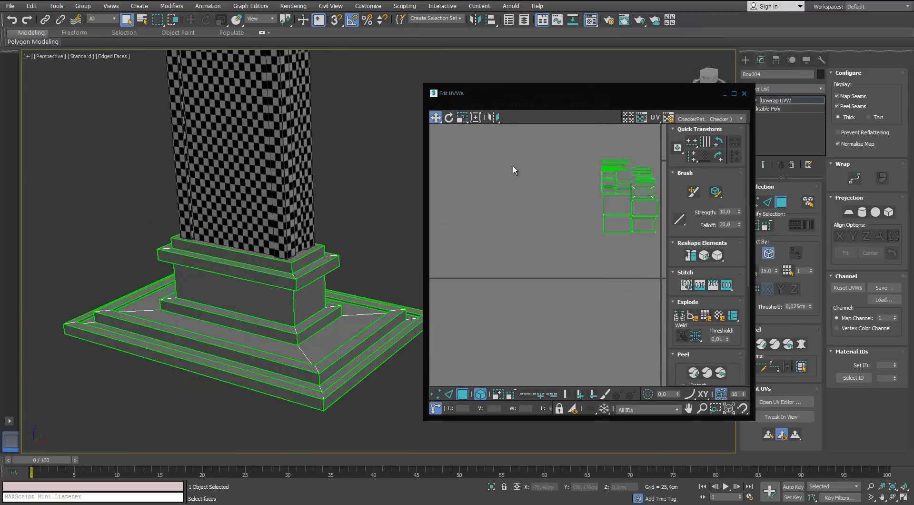
pyautogui.press('m')
pyautogui.moveTo(251, 303); pyautogui.dragTo(252, 304)
pyautogui.keyDown('alt'); pyautogui.moveTo(253, 301); pyautogui.dragTo(217, 248, button='middle'); pyautogui.keyUp('alt')
pyautogui.scroll(4, 288, 255)
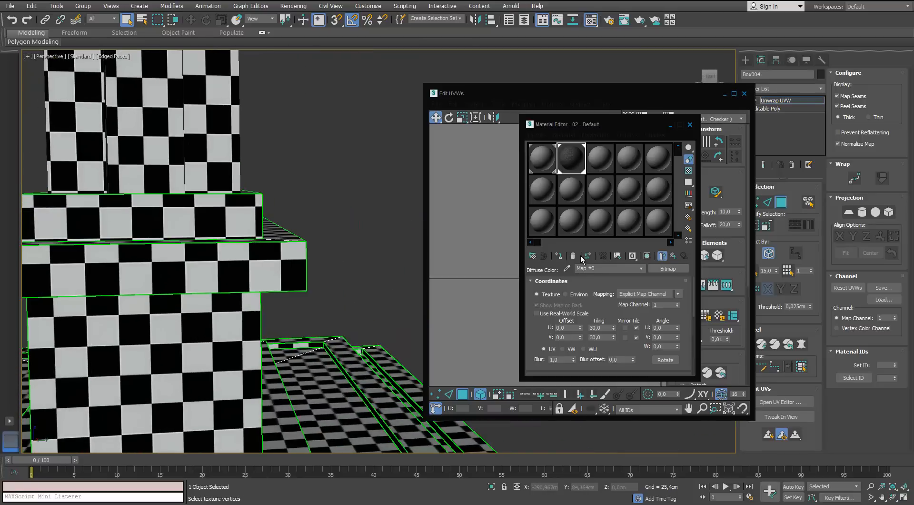
pyautogui.click(690, 125)
# Scale all of the base's shells to match the shaft's checker size and move them beside the tile's lower left corner.
pyautogui.hotkey('ctrl', 'a')
pyautogui.press('r')
pyautogui.moveTo(501, 231); pyautogui.dragTo(499, 221)
pyautogui.scroll(-5, 295, 260)
pyautogui.keyDown('alt'); pyautogui.moveTo(295, 260); pyautogui.dragTo(191, 252, button='middle'); pyautogui.keyUp('alt')
pyautogui.moveTo(487, 228); pyautogui.dragTo(494, 261)
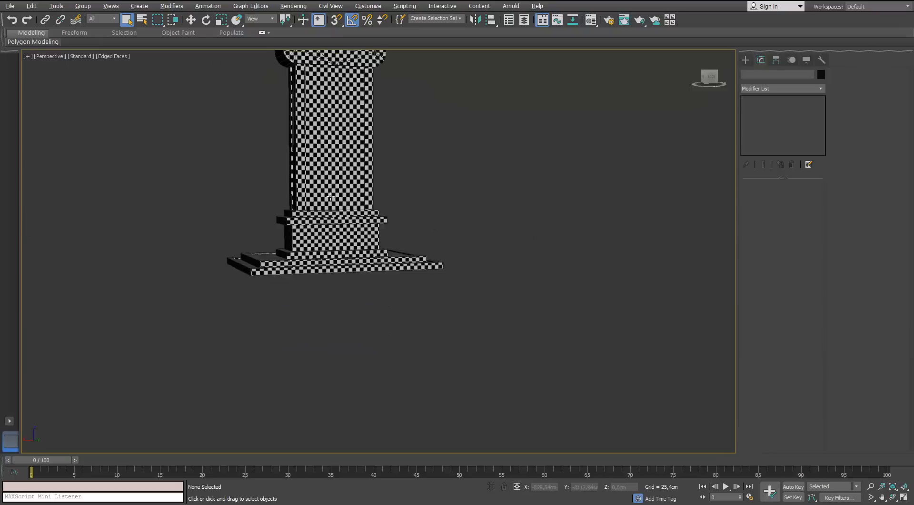
# Reselect the pillar's base, leave its UV editor and convert it to an Editable Poly.
pyautogui.scroll(-3, 405, 221)
pyautogui.keyDown('alt'); pyautogui.moveTo(331, 196); pyautogui.dragTo(381, 221, button='middle'); pyautogui.keyUp('alt')
pyautogui.scroll(4, 376, 285)
pyautogui.click(371, 326)
pyautogui.moveTo(373, 127); pyautogui.dragTo(292, 171, button='middle')
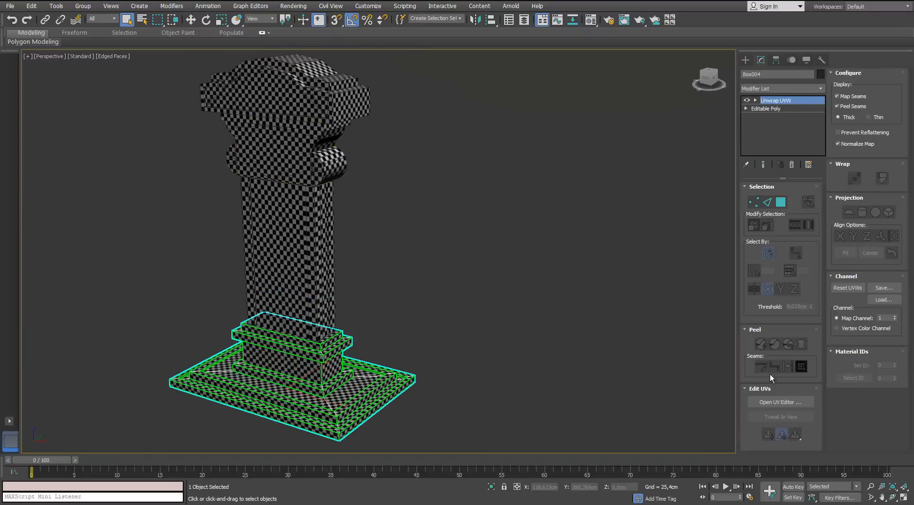
pyautogui.click(744, 93)
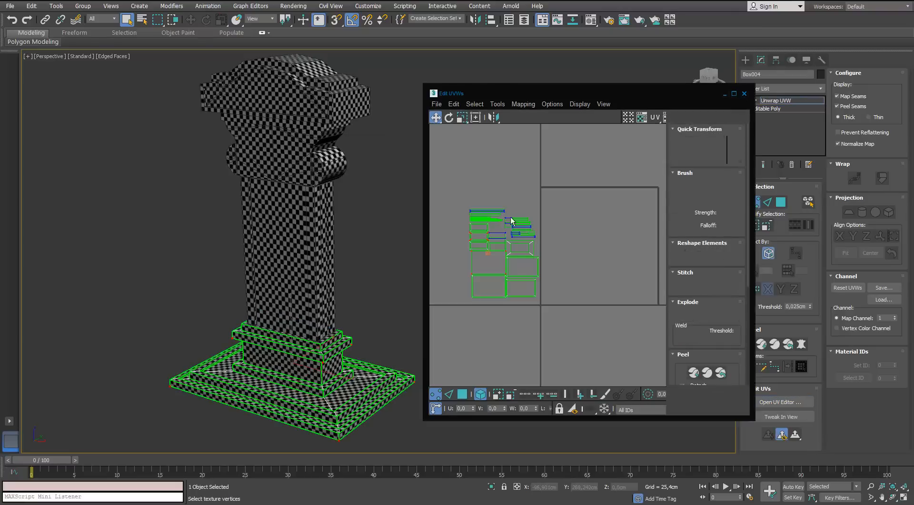
pyautogui.rightClick(253, 368)
pyautogui.moveTo(285, 467)
pyautogui.click(235, 459)
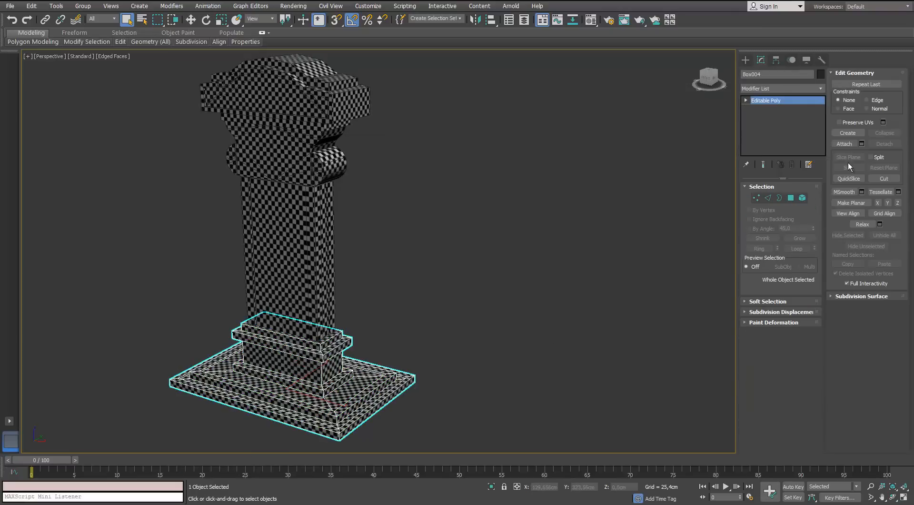
# Attach the shaft, rounded block and cap to the base so the pillar becomes one object.
pyautogui.click(258, 270)
pyautogui.click(277, 155)
pyautogui.click(301, 103)
pyautogui.keyDown('alt'); pyautogui.moveTo(352, 112); pyautogui.dragTo(172, 202, button='middle'); pyautogui.keyUp('alt')
pyautogui.press('w')
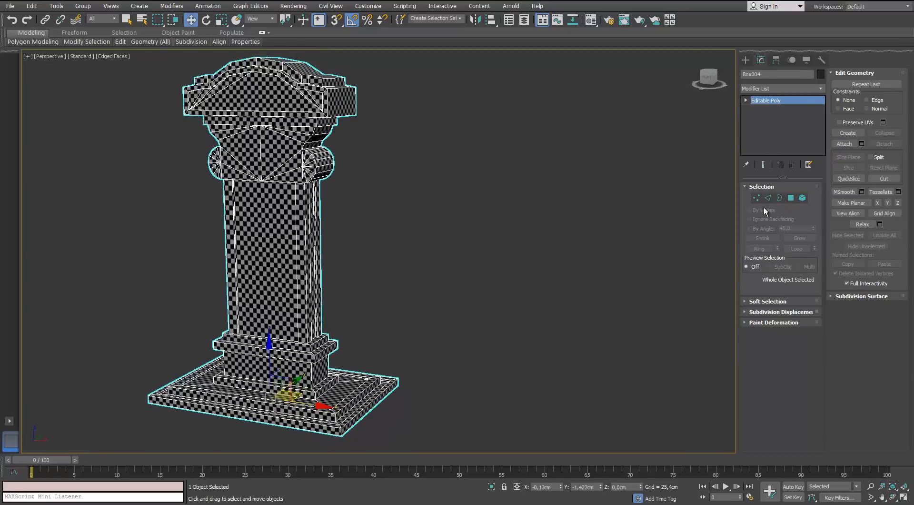
# Add an Unwrap UVW modifier to the whole pillar and open its UV editor at full size.
pyautogui.click(821, 89)
pyautogui.press('u')
pyautogui.press('Return')
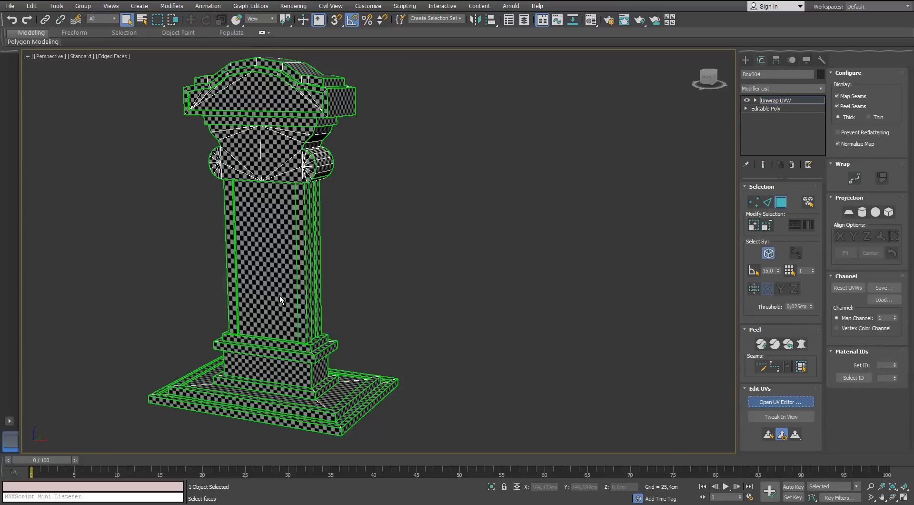
pyautogui.moveTo(610, 87); pyautogui.dragTo(642, 104)
pyautogui.moveTo(285, 128); pyautogui.dragTo(228, 128, button='middle')
pyautogui.scroll(-3, 533, 197)
pyautogui.scroll(1, 534, 197)
pyautogui.click(702, 106)
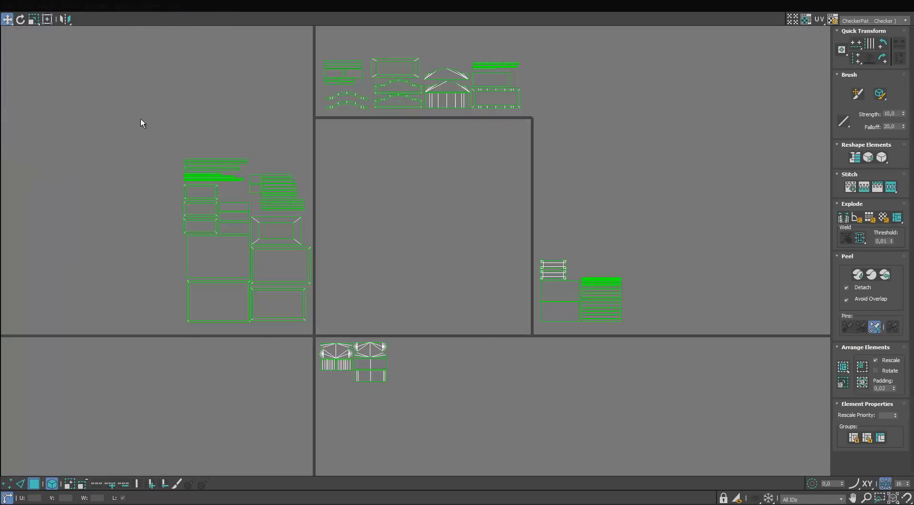
# Move the base's shells into the tile's lower left area and the cap's shells down into its upper part.
pyautogui.moveTo(141, 119); pyautogui.dragTo(427, 328)
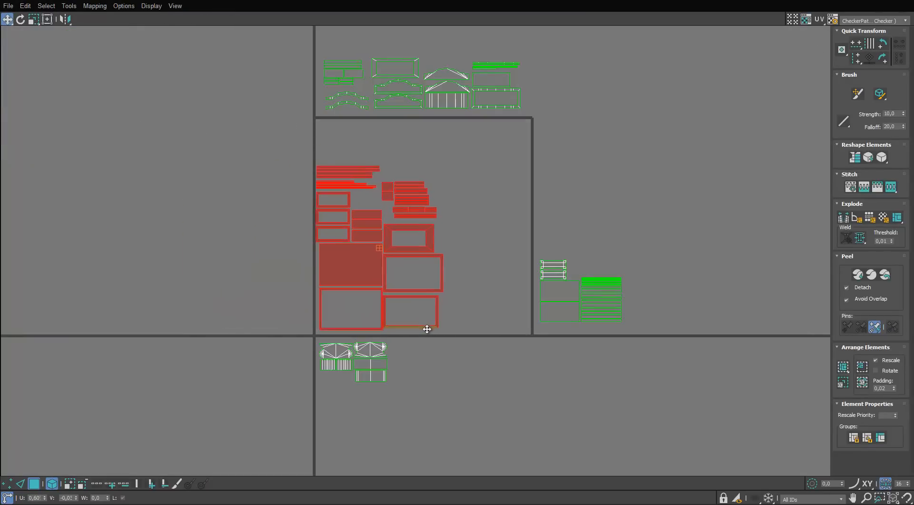
pyautogui.scroll(3, 415, 203)
pyautogui.moveTo(556, 107); pyautogui.dragTo(255, 224)
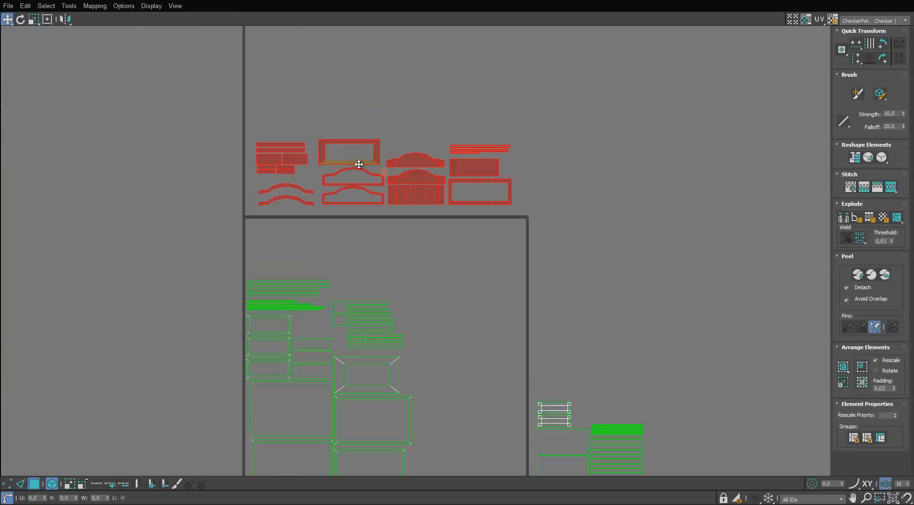
pyautogui.moveTo(359, 164); pyautogui.dragTo(359, 238)
pyautogui.moveTo(359, 239); pyautogui.dragTo(335, 118, button='middle')
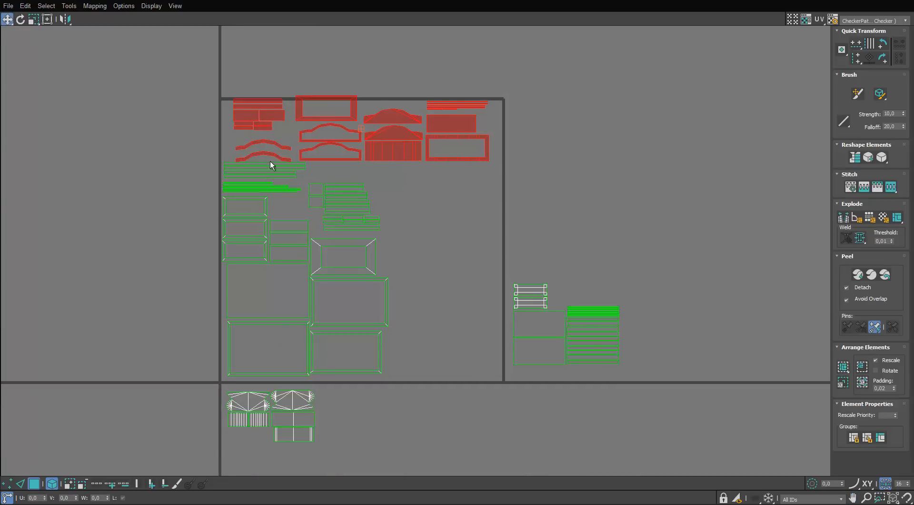
# Select all of the base's thin strip shells and move them to the empty area on the tile's right side.
pyautogui.scroll(2, 270, 164)
pyautogui.click(290, 166)
pyautogui.moveTo(287, 188); pyautogui.dragTo(165, 169)
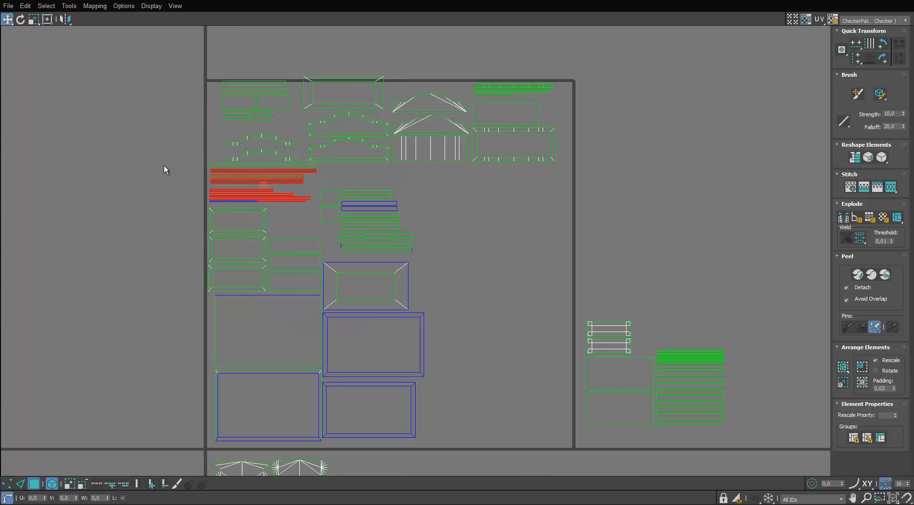
pyautogui.moveTo(252, 204); pyautogui.dragTo(252, 205)
pyautogui.keyDown('alt'); pyautogui.moveTo(180, 133); pyautogui.dragTo(477, 207); pyautogui.keyUp('alt')
pyautogui.keyDown('ctrl'); pyautogui.click(212, 165); pyautogui.keyUp('ctrl')
# Reposition all of the cap's shells so they fit inside the tile's upper left corner.
pyautogui.moveTo(518, 89); pyautogui.dragTo(220, 160)
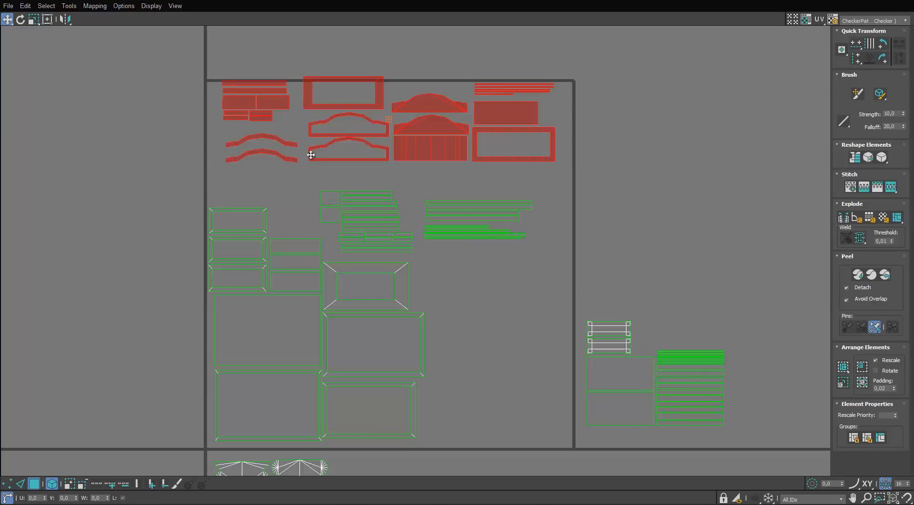
pyautogui.moveTo(307, 160); pyautogui.dragTo(296, 165)
pyautogui.scroll(2, 235, 104)
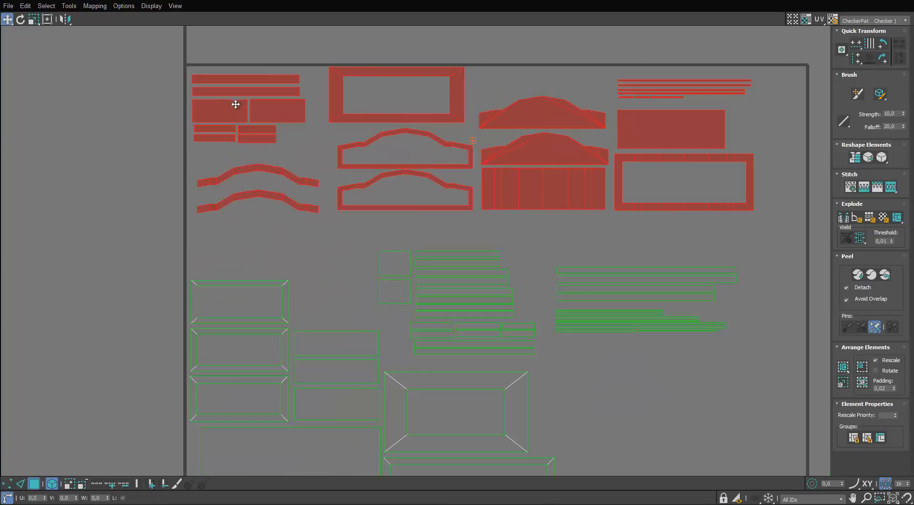
# Move the shaft's shells into the tile's lower right corner and place the rounded block's shells just above them.
pyautogui.scroll(-3, 234, 104)
pyautogui.moveTo(331, 165); pyautogui.dragTo(304, 123, button='middle')
pyautogui.moveTo(388, 237); pyautogui.dragTo(328, 242, button='middle')
pyautogui.moveTo(409, 225); pyautogui.dragTo(334, 319)
pyautogui.moveTo(260, 341); pyautogui.dragTo(340, 217)
pyautogui.scroll(-2, 338, 163)
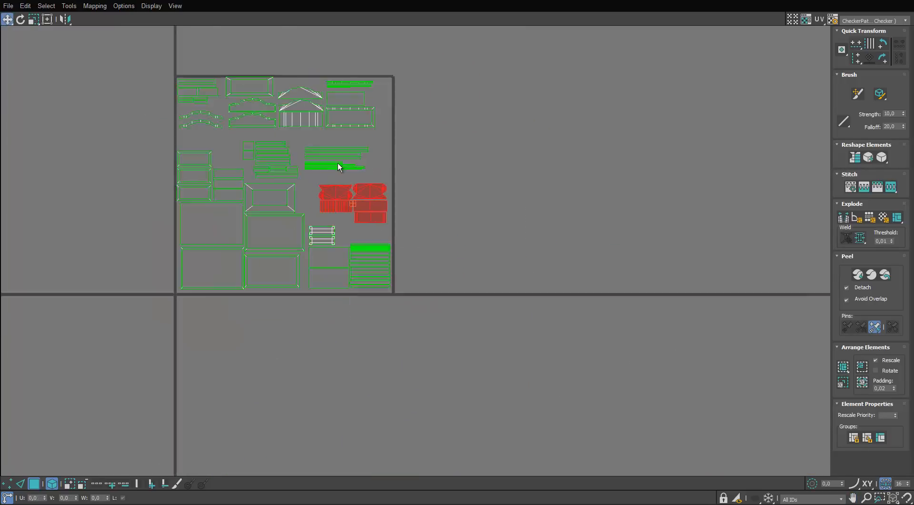
# Leave the UV editor, reselect the pillar and convert it to an Editable Poly.
pyautogui.scroll(2, 338, 163)
pyautogui.moveTo(360, 157); pyautogui.dragTo(370, 186, button='middle')
pyautogui.click(473, 172)
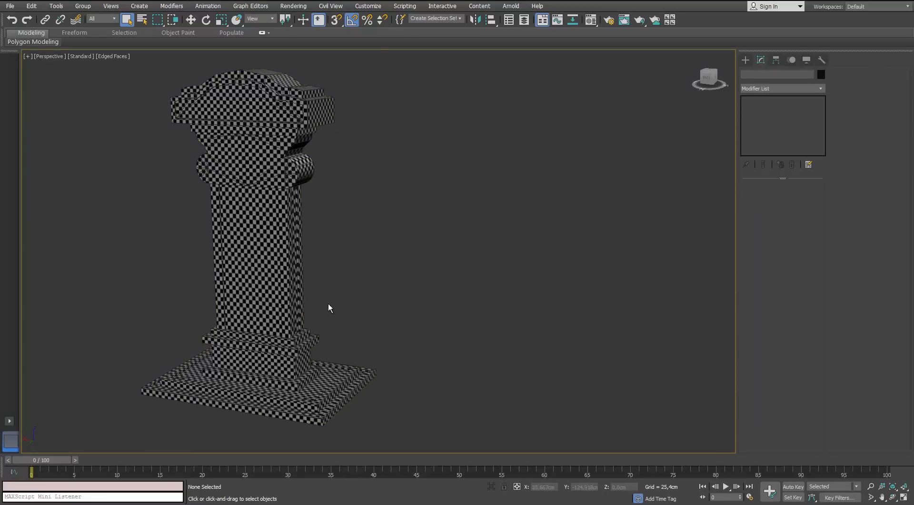
pyautogui.click(287, 202)
pyautogui.keyDown('alt'); pyautogui.moveTo(287, 202); pyautogui.dragTo(420, 137, button='middle'); pyautogui.keyUp('alt')
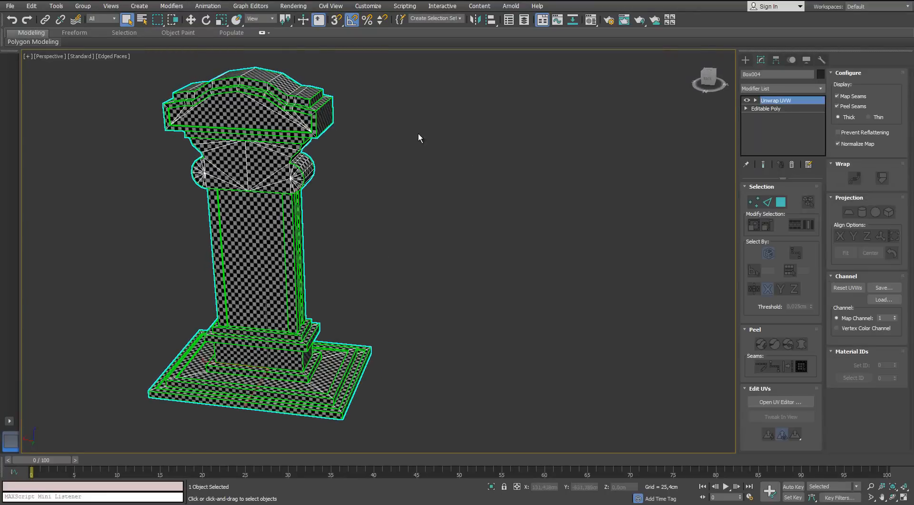
pyautogui.rightClick(284, 130)
pyautogui.moveTo(309, 221)
pyautogui.click(264, 228)
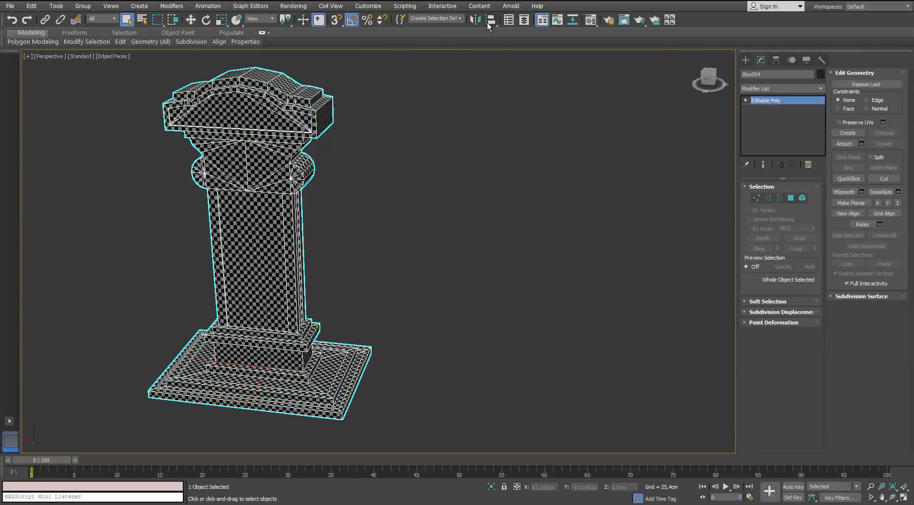
# Open the scene explorer and unhide the TombStone_HP layer.
pyautogui.click(509, 22)
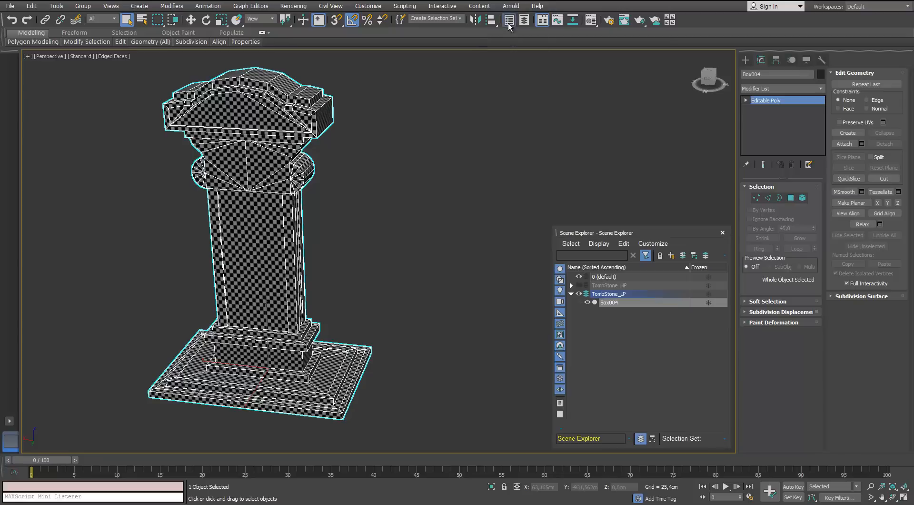
pyautogui.click(579, 286)
pyautogui.keyDown('alt'); pyautogui.moveTo(329, 295); pyautogui.dragTo(318, 277, button='middle'); pyautogui.keyUp('alt')
pyautogui.scroll(3, 318, 278)
# Rename the high-poly base using Rename Objects with the base name Base and the suffix _HP.
pyautogui.click(266, 341)
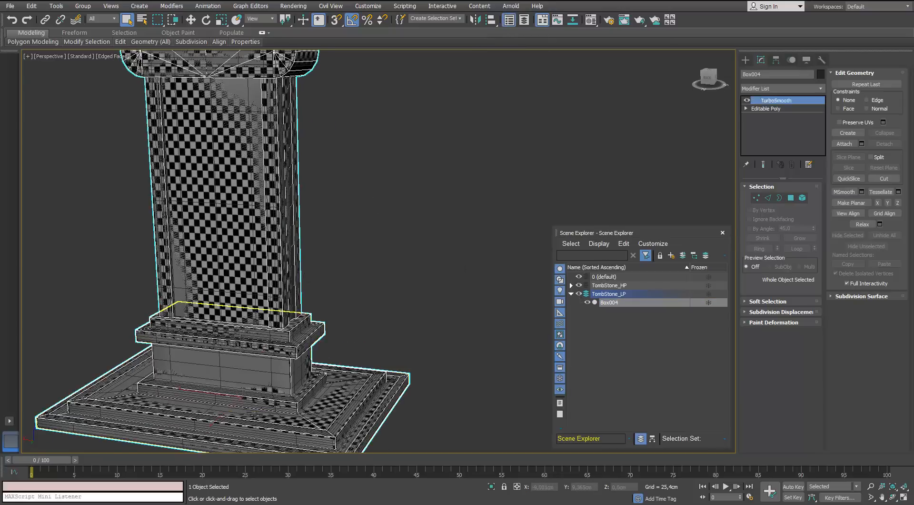
pyautogui.scroll(-5, 266, 340)
pyautogui.moveTo(266, 341); pyautogui.dragTo(261, 376, button='middle')
pyautogui.scroll(3, 262, 376)
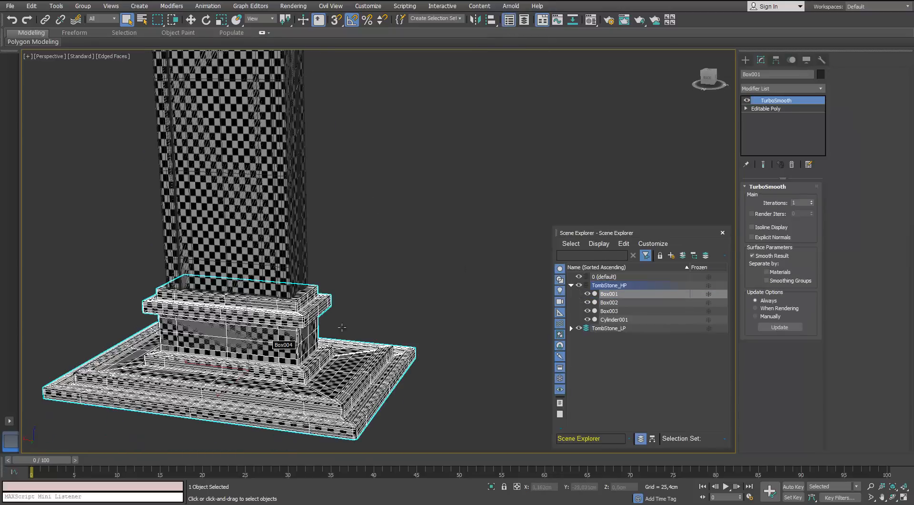
pyautogui.click(56, 6)
pyautogui.click(83, 224)
pyautogui.moveTo(455, 171); pyautogui.dragTo(649, 63)
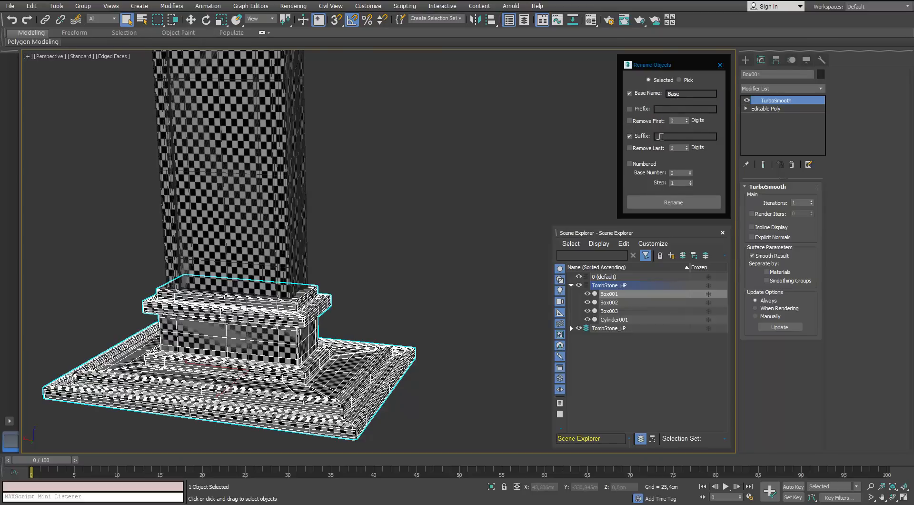
pyautogui.click(673, 202)
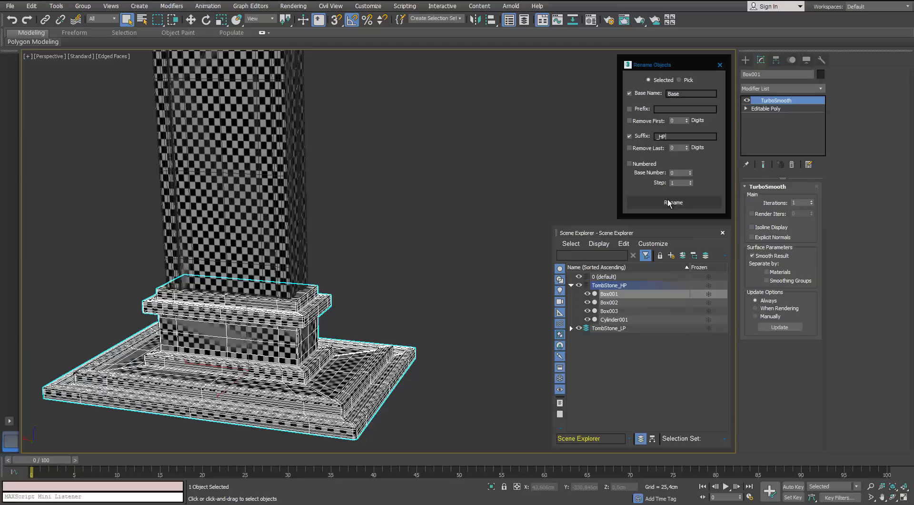
# Hide the TombStone_HP layer and detach the low-poly pillar's base element as a separate object.
pyautogui.click(581, 286)
pyautogui.click(613, 297)
pyautogui.click(343, 352)
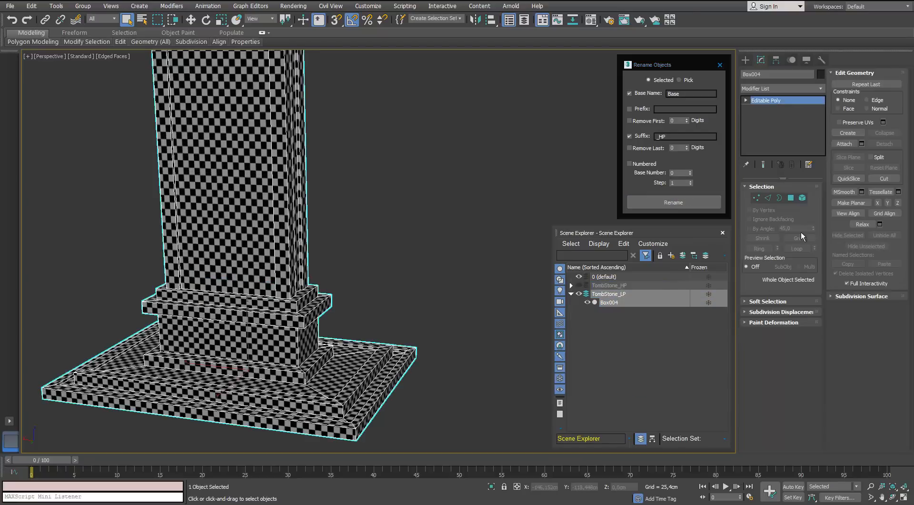
pyautogui.click(802, 197)
pyautogui.click(281, 359)
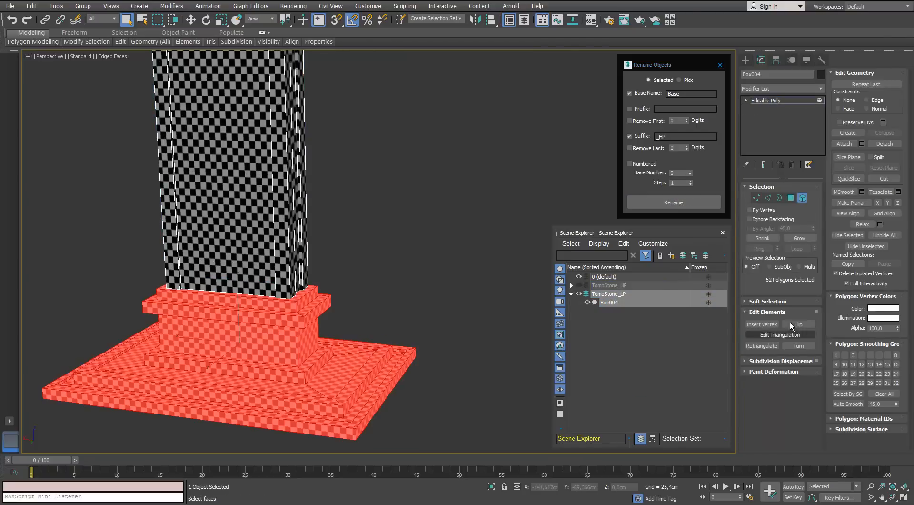
pyautogui.click(885, 144)
pyautogui.click(503, 255)
pyautogui.click(802, 197)
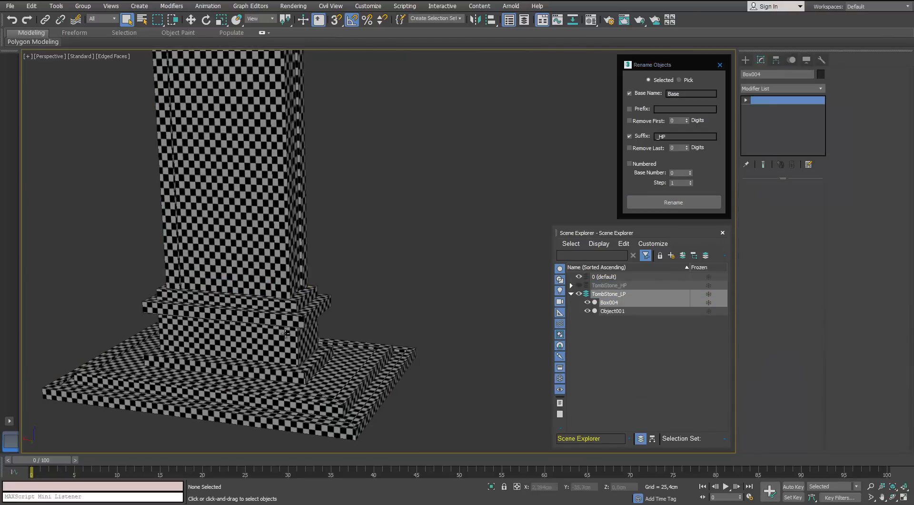
# Rename the detached low-poly base with the base name Base and the suffix _LP.
pyautogui.click(284, 336)
pyautogui.doubleClick(662, 136)
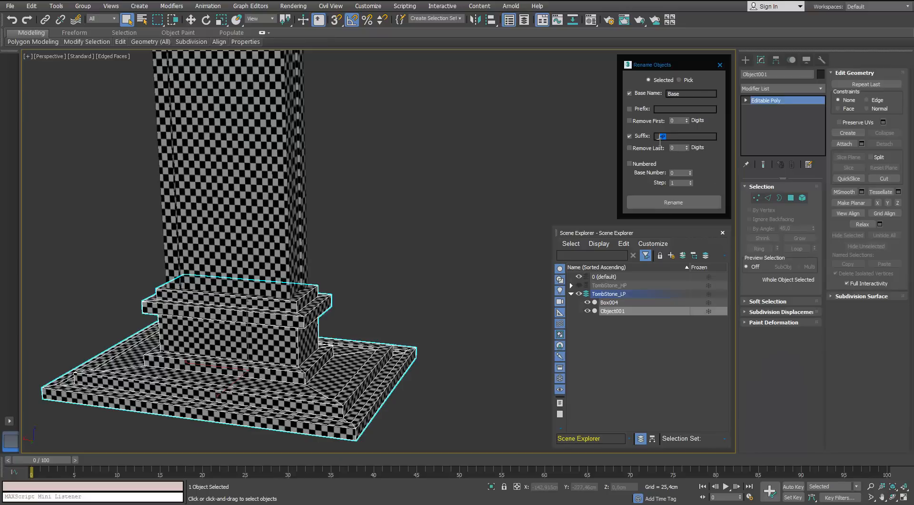
pyautogui.write('_LP')
pyautogui.click(674, 203)
# Detach the low-poly pillar's shaft element as a separate object and rename it Board_LP.
pyautogui.click(281, 210)
pyautogui.scroll(-3, 287, 212)
pyautogui.scroll(3, 288, 170)
pyautogui.moveTo(288, 170); pyautogui.dragTo(295, 152, button='middle')
pyautogui.click(802, 199)
pyautogui.click(289, 238)
pyautogui.keyDown('alt'); pyautogui.moveTo(259, 210); pyautogui.dragTo(253, 204, button='middle'); pyautogui.keyUp('alt')
pyautogui.click(884, 145)
pyautogui.click(496, 257)
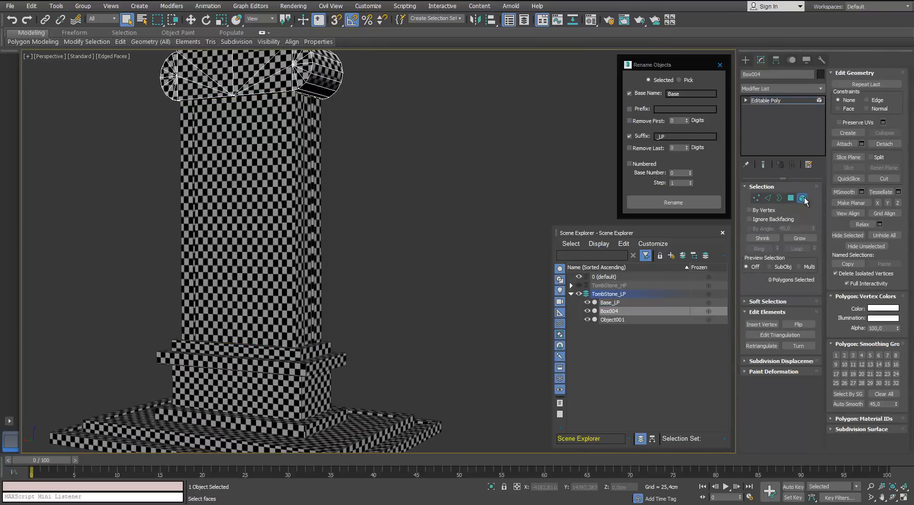
pyautogui.click(259, 213)
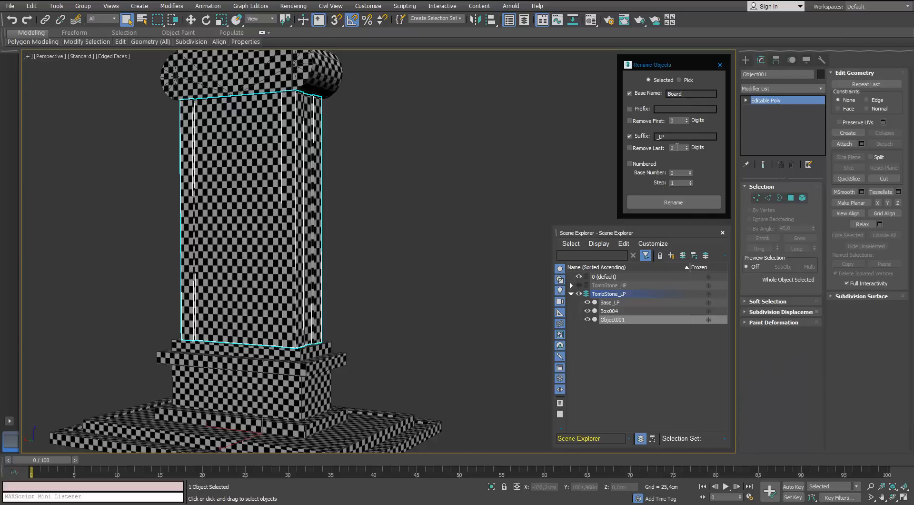
pyautogui.click(674, 203)
# Hide the TombStone_LP layer, show TombStone_HP and rename the high-poly shaft Board_HP.
pyautogui.click(571, 294)
pyautogui.click(579, 294)
pyautogui.click(580, 285)
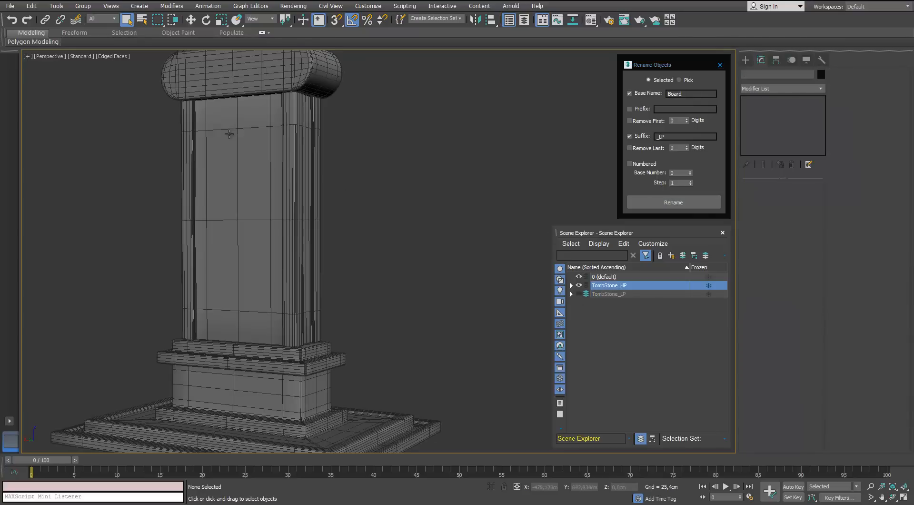
pyautogui.click(229, 134)
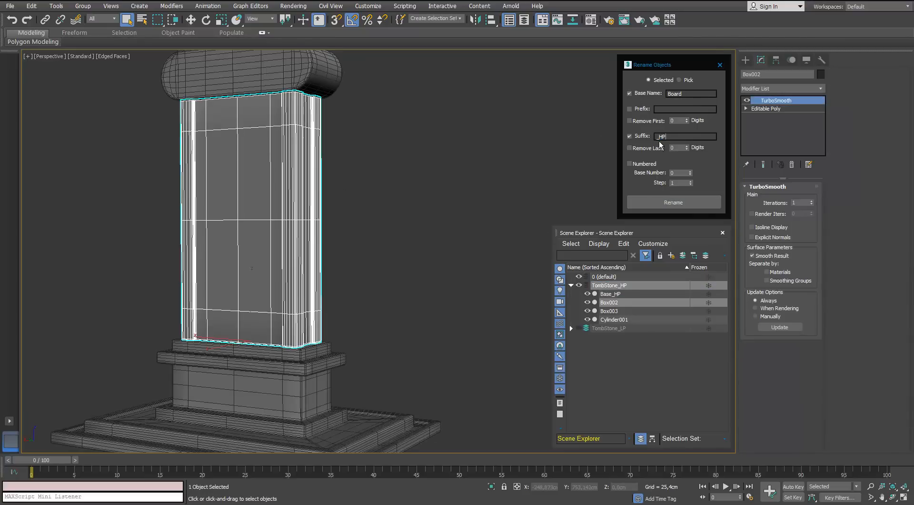
pyautogui.click(672, 203)
# Rename the high-poly rounded block with the base name Pieace3 and the suffix _HP.
pyautogui.click(286, 76)
pyautogui.moveTo(326, 106); pyautogui.dragTo(379, 285, button='middle')
pyautogui.keyDown('alt'); pyautogui.moveTo(379, 284); pyautogui.dragTo(400, 216, button='middle'); pyautogui.keyUp('alt')
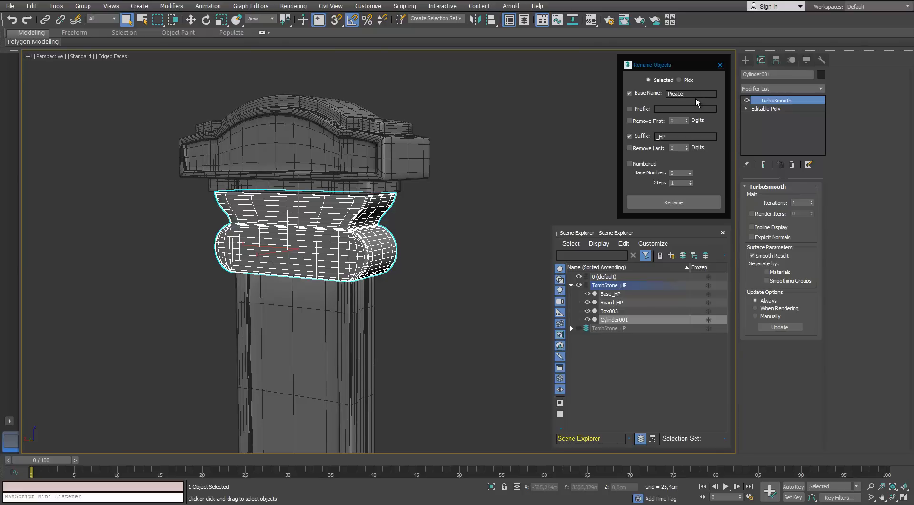
pyautogui.click(673, 203)
# Switch the display back to the TombStone_LP layer and detach the rounded block element from the low-poly cap.
pyautogui.click(579, 285)
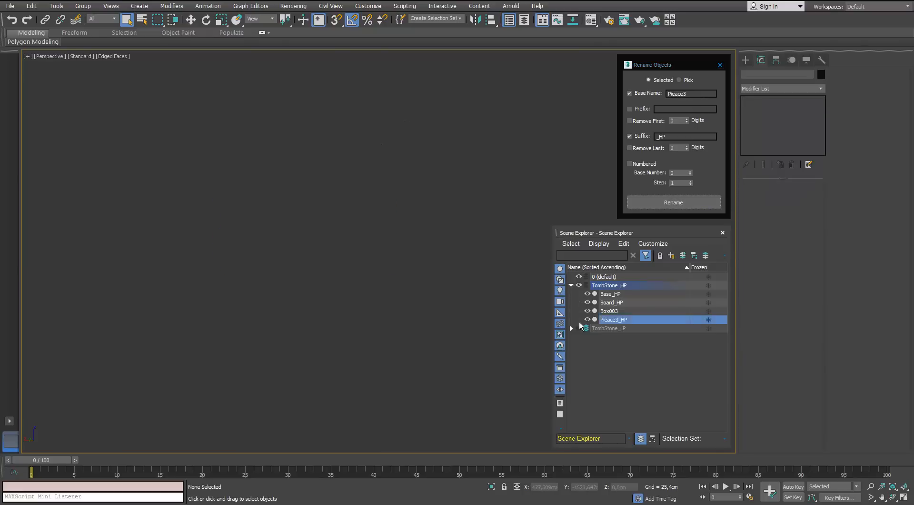
pyautogui.click(579, 294)
pyautogui.click(358, 191)
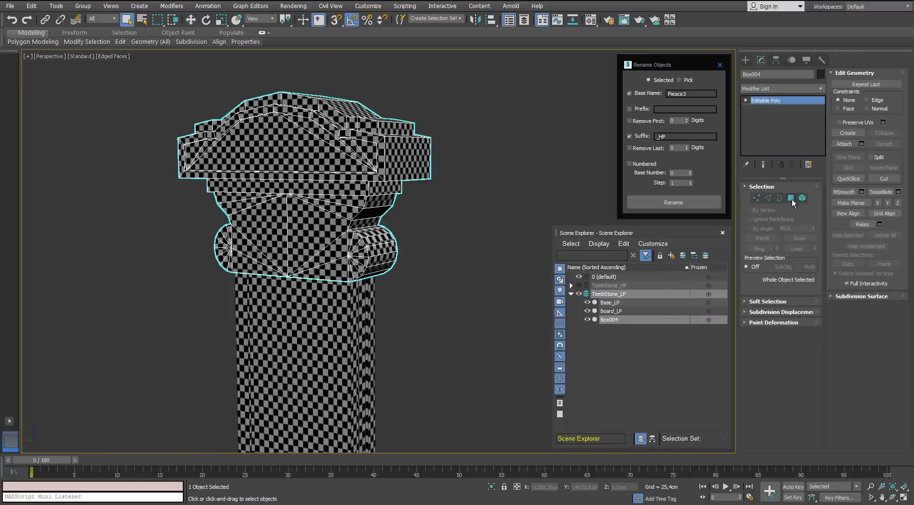
pyautogui.press('5')
pyautogui.click(269, 225)
pyautogui.click(884, 143)
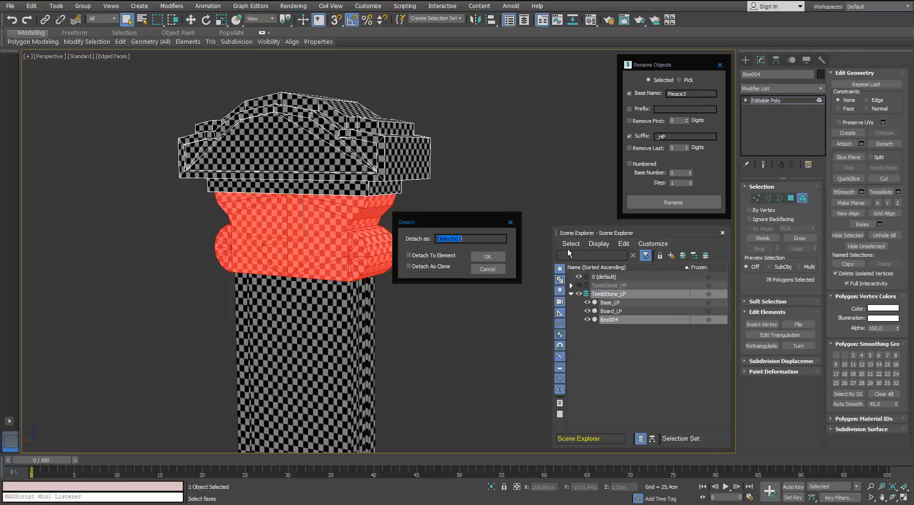
pyautogui.click(491, 258)
pyautogui.click(805, 197)
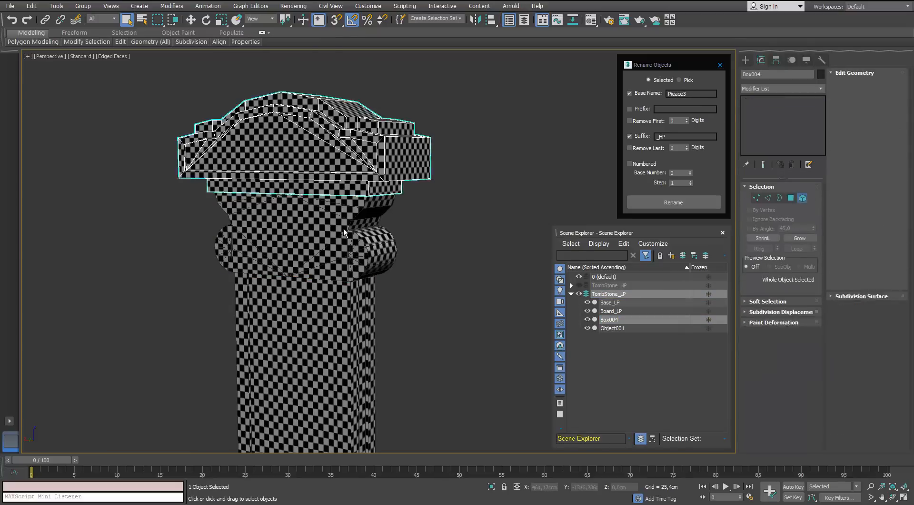
# Rename the low-poly rounded block Pieace3_LP and the low-poly cap Pieace4_LP.
pyautogui.click(364, 240)
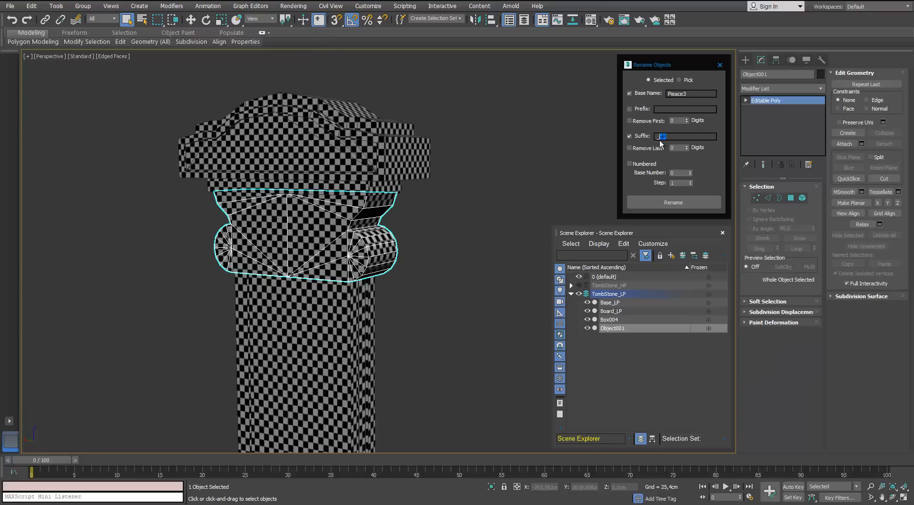
pyautogui.click(672, 199)
pyautogui.click(404, 159)
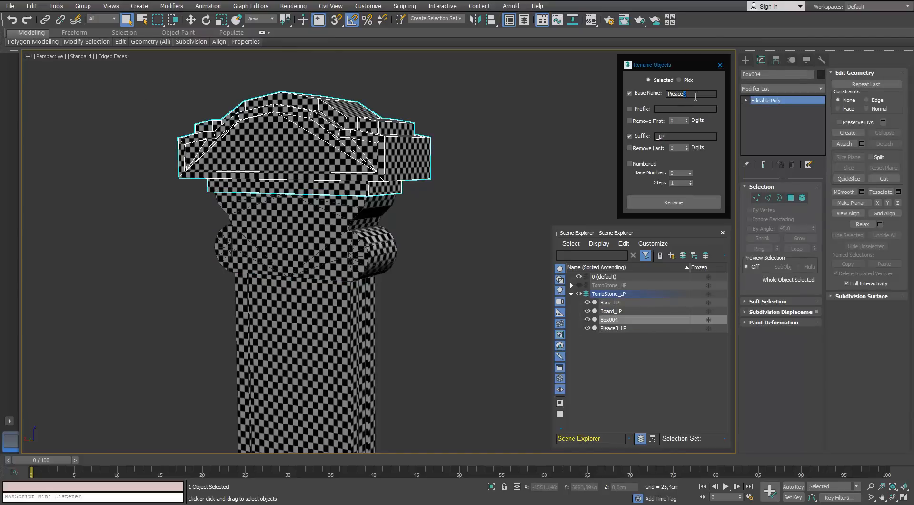
pyautogui.click(665, 202)
# Switch to the TombStone_HP layer, rename the high-poly cap Pieace4_HP and display both tombstone layers together.
pyautogui.click(579, 294)
pyautogui.click(579, 285)
pyautogui.doubleClick(692, 137)
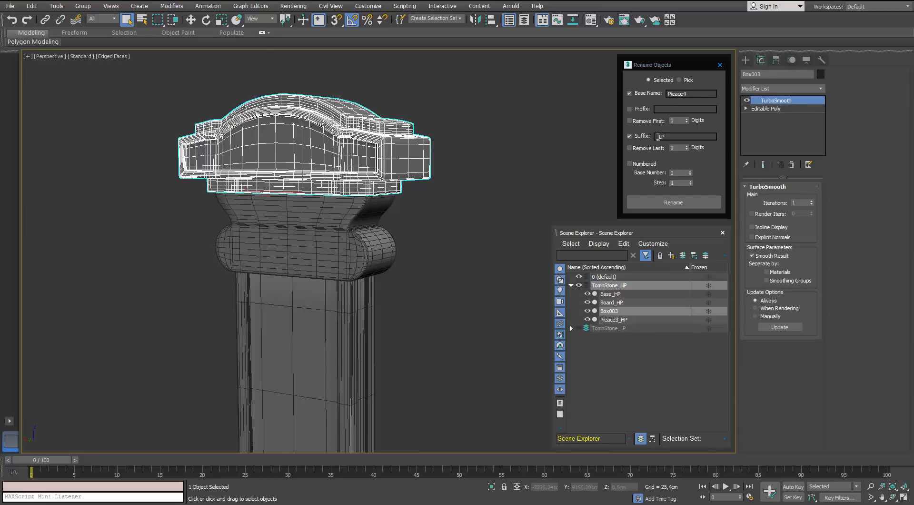
pyautogui.click(676, 205)
pyautogui.click(465, 227)
pyautogui.scroll(-5, 465, 233)
pyautogui.scroll(5, 464, 241)
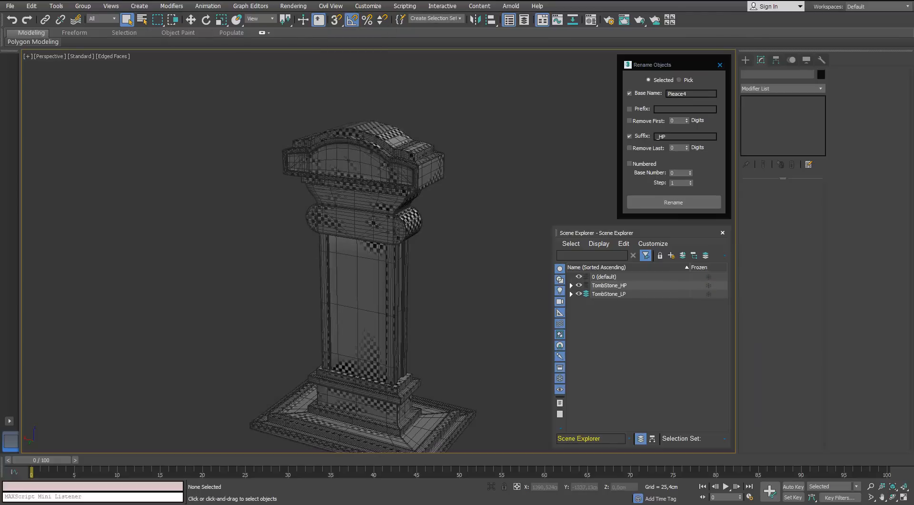
# Close the object renaming dialog, switch to Substance Painter and create a new project from the mesh TombStone_LP.obj.
pyautogui.moveTo(434, 177); pyautogui.dragTo(434, 159, button='middle')
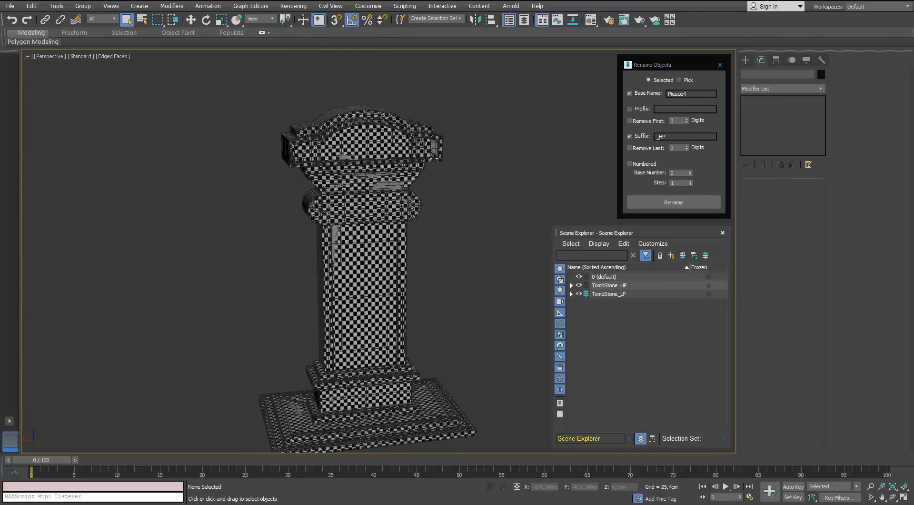
pyautogui.click(719, 67)
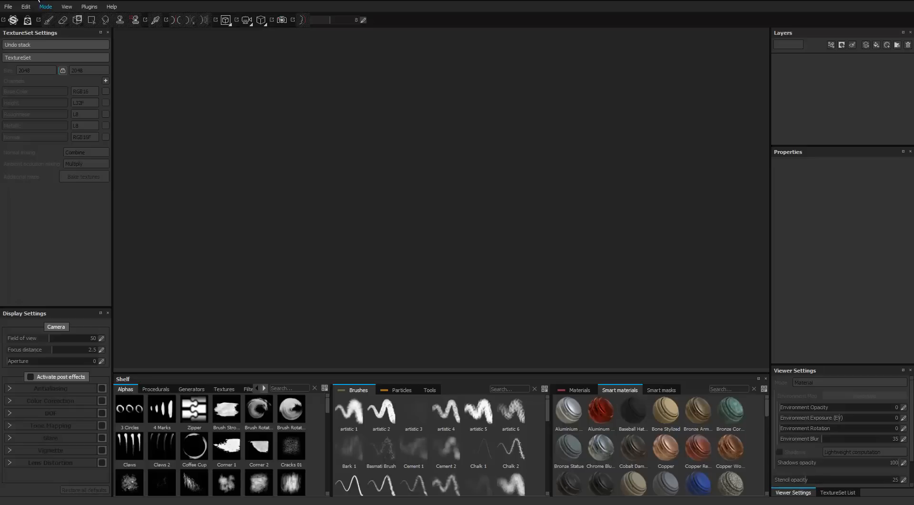
pyautogui.click(8, 6)
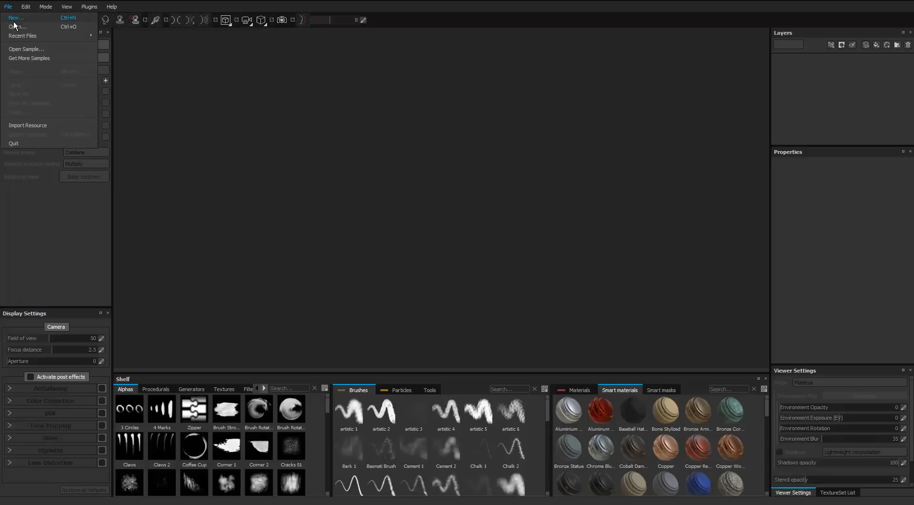
pyautogui.click(17, 17)
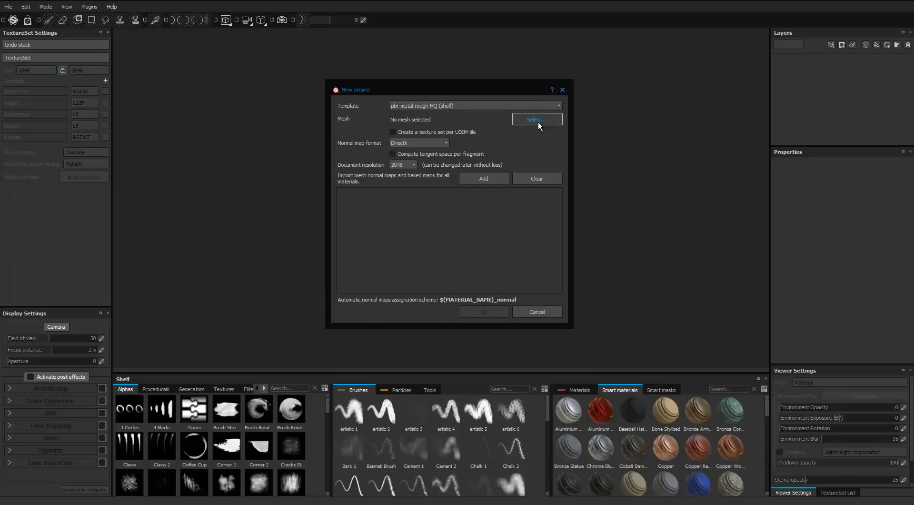
pyautogui.click(538, 120)
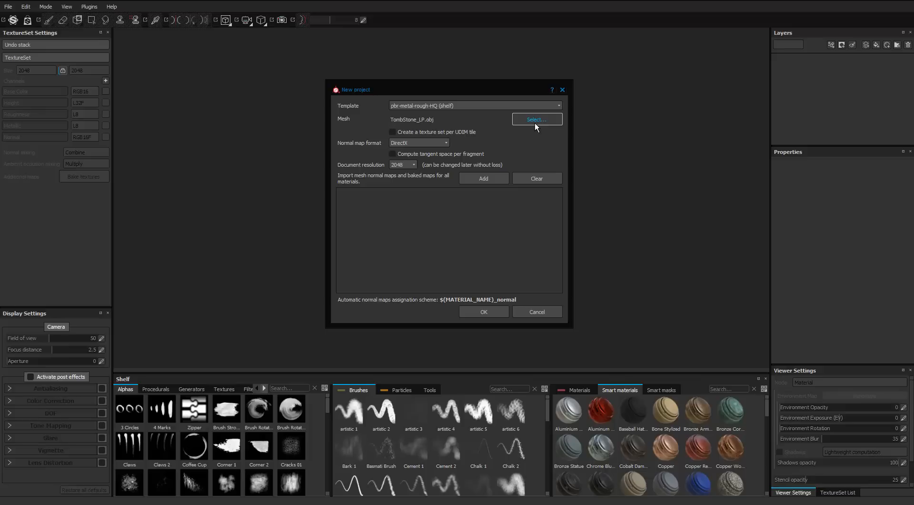
pyautogui.click(481, 312)
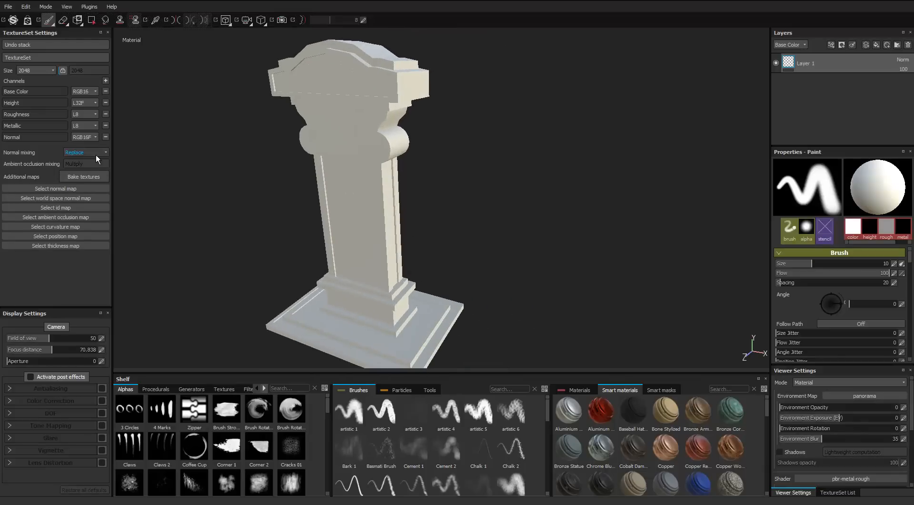
# Set normal mixing to Combine and load TombStone_HP.obj as the high definition mesh in the texture baking settings.
pyautogui.click(96, 152)
pyautogui.click(95, 165)
pyautogui.click(88, 175)
pyautogui.moveTo(431, 89); pyautogui.dragTo(438, 58)
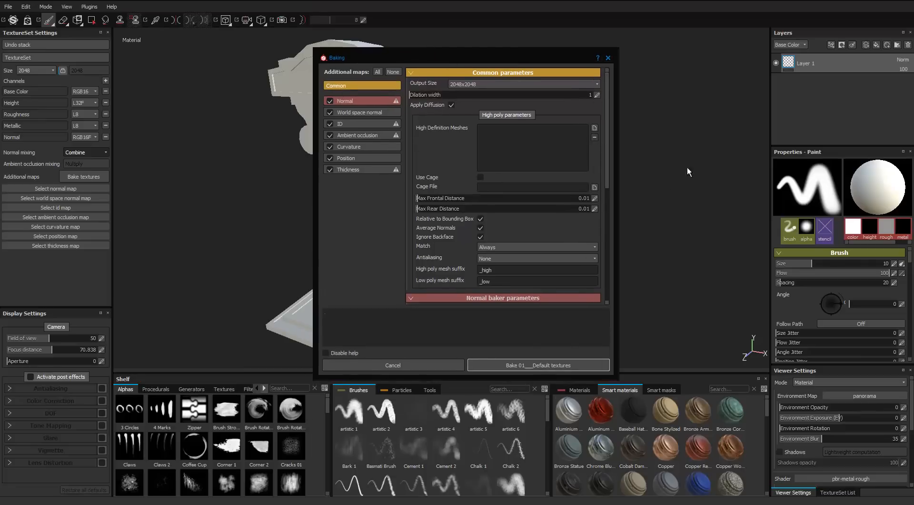
pyautogui.click(594, 127)
pyautogui.click(562, 168)
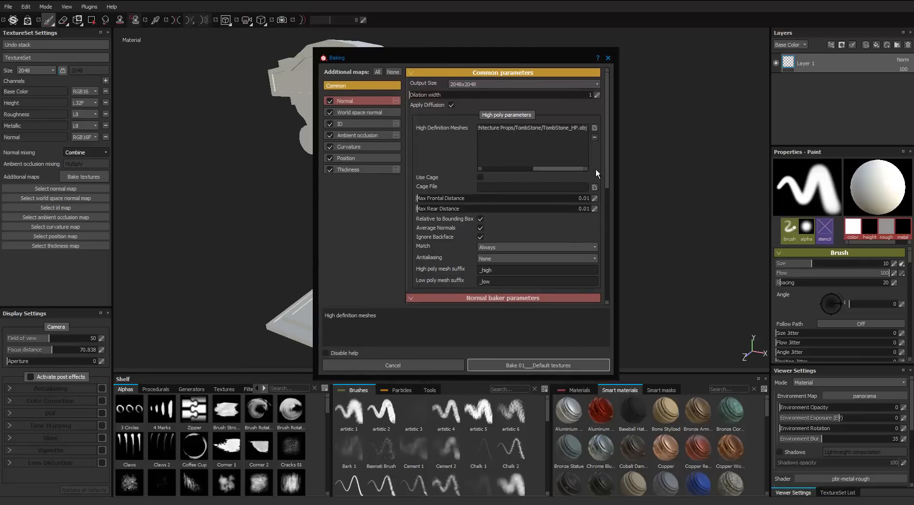
# Set baking to match By Mesh Name with Subsampling 2x2 antialiasing and the mesh suffixes _HP for high poly and _LP for low poly.
pyautogui.click(504, 247)
pyautogui.click(502, 258)
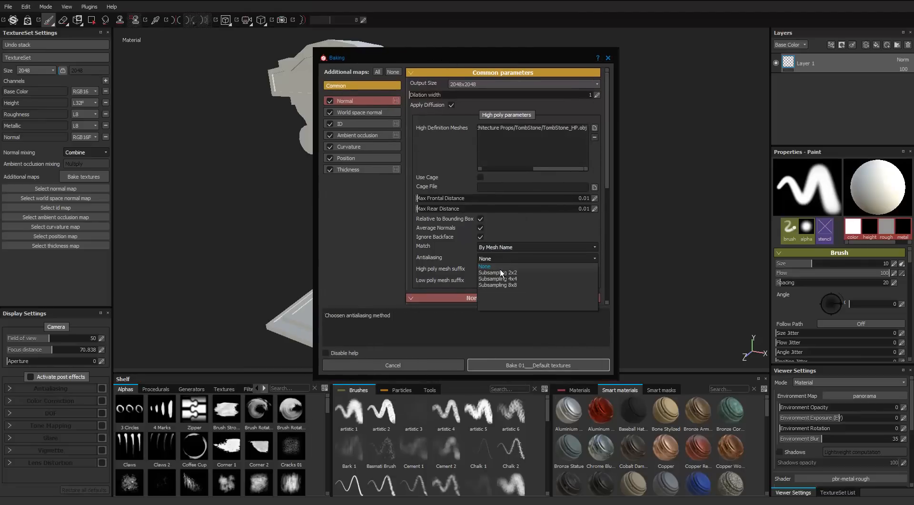
pyautogui.click(499, 271)
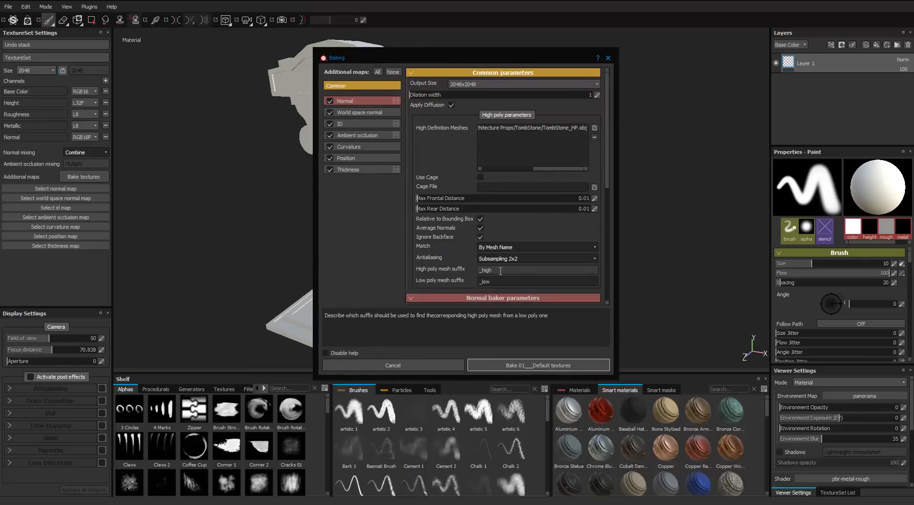
pyautogui.doubleClick(484, 281)
pyautogui.write('_LP')
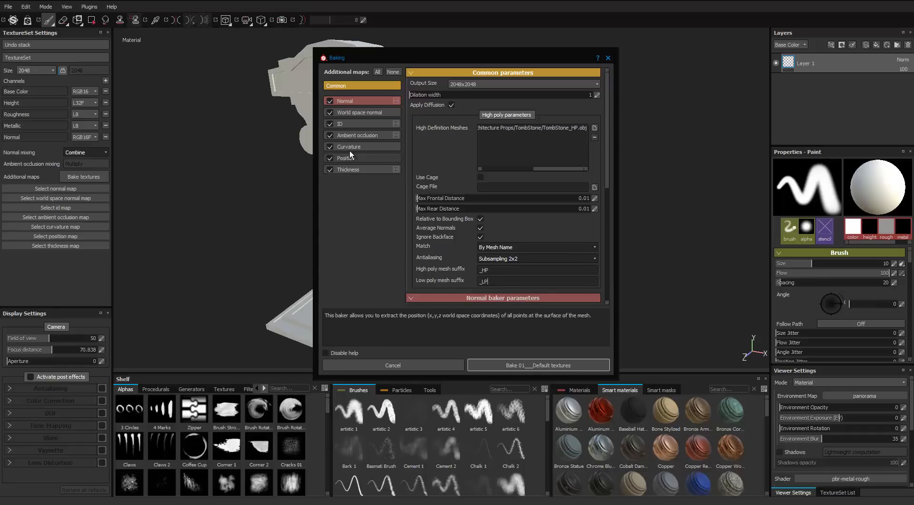
# Set the ID baker's color source to Mesh ID and its color generator to Random.
pyautogui.click(356, 113)
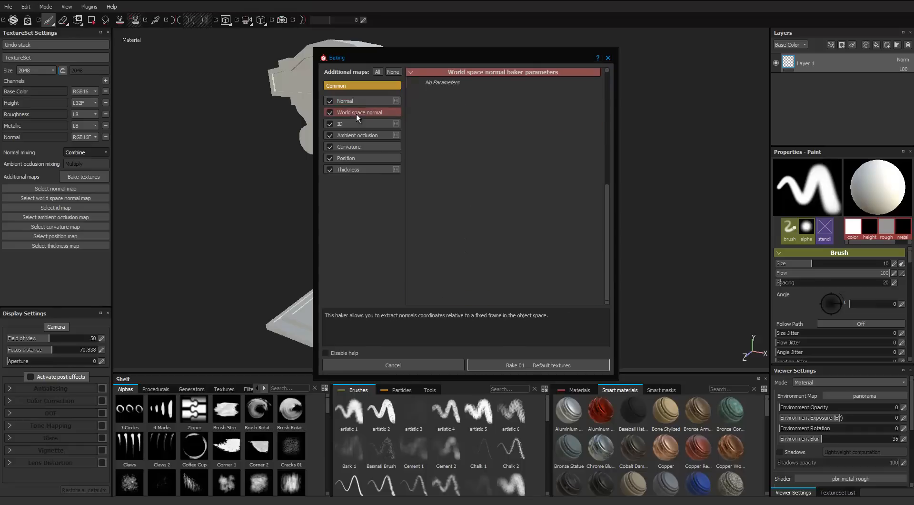
pyautogui.click(357, 123)
pyautogui.click(495, 84)
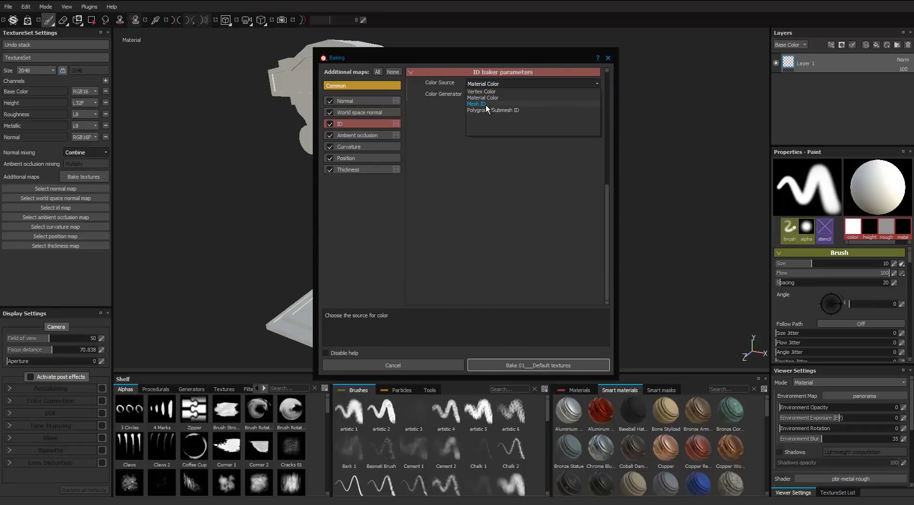
pyautogui.click(485, 104)
pyautogui.click(490, 95)
pyautogui.click(485, 102)
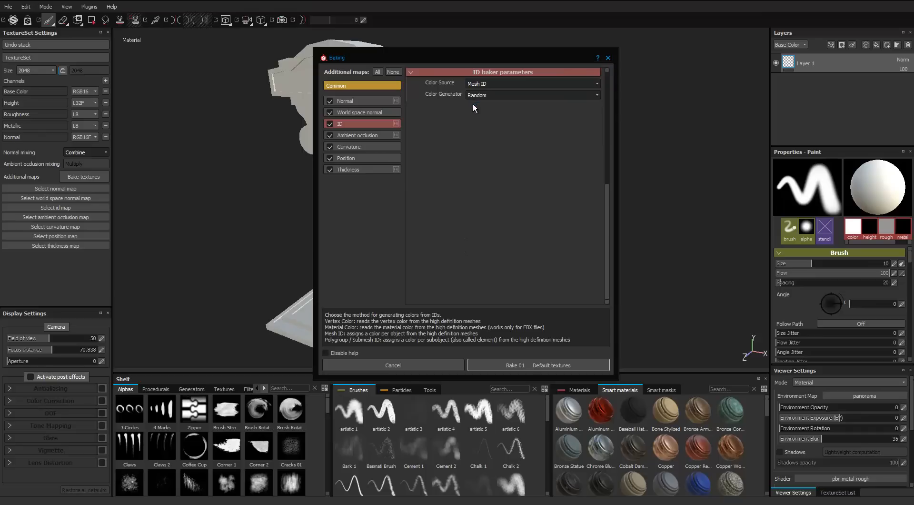
# Set the ambient occlusion baker to 100 secondary rays with self occlusion Only Same Mesh Name.
pyautogui.click(371, 134)
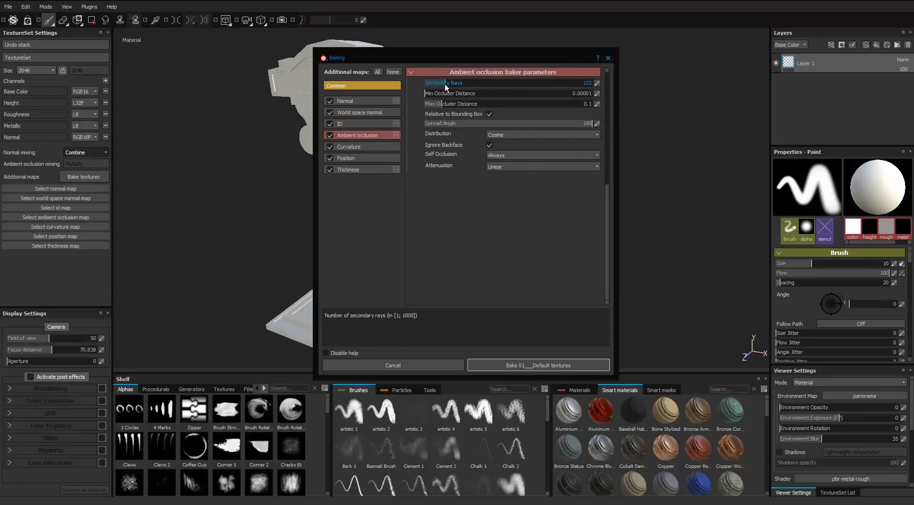
pyautogui.click(597, 84)
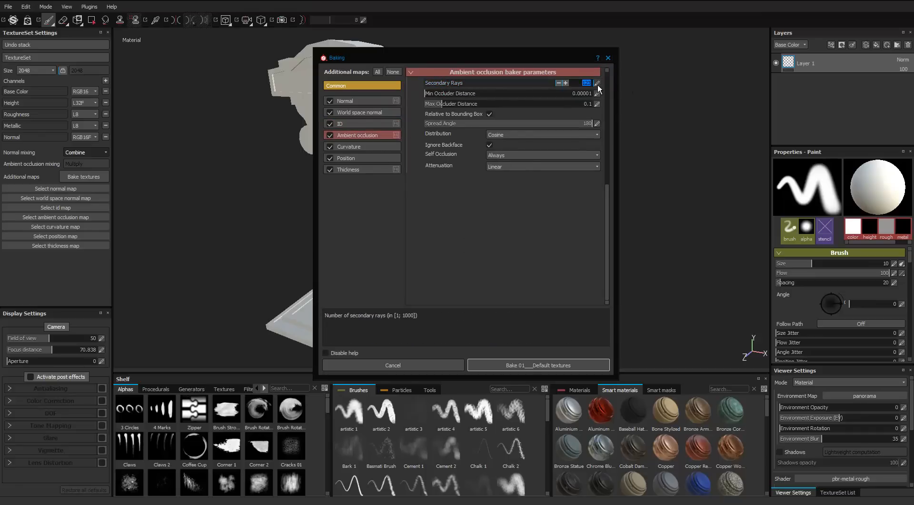
pyautogui.write('100')
pyautogui.press('Return')
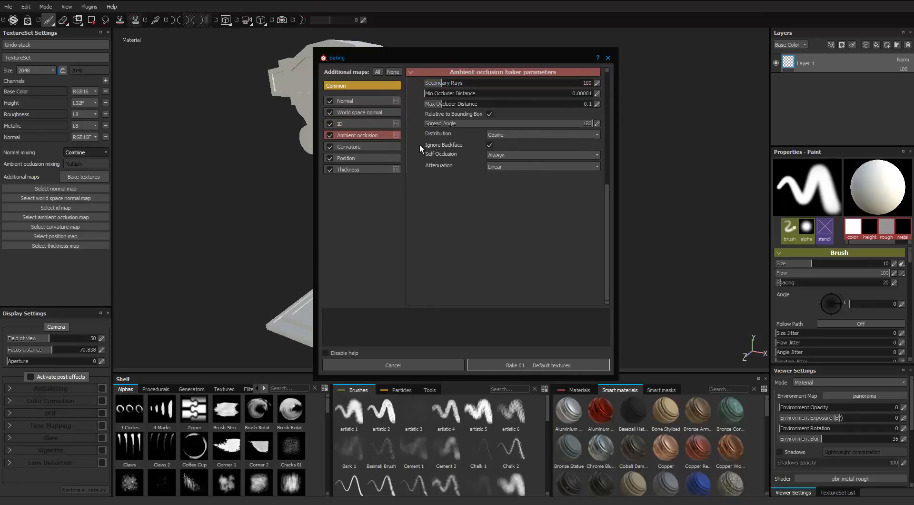
pyautogui.click(510, 158)
pyautogui.click(510, 167)
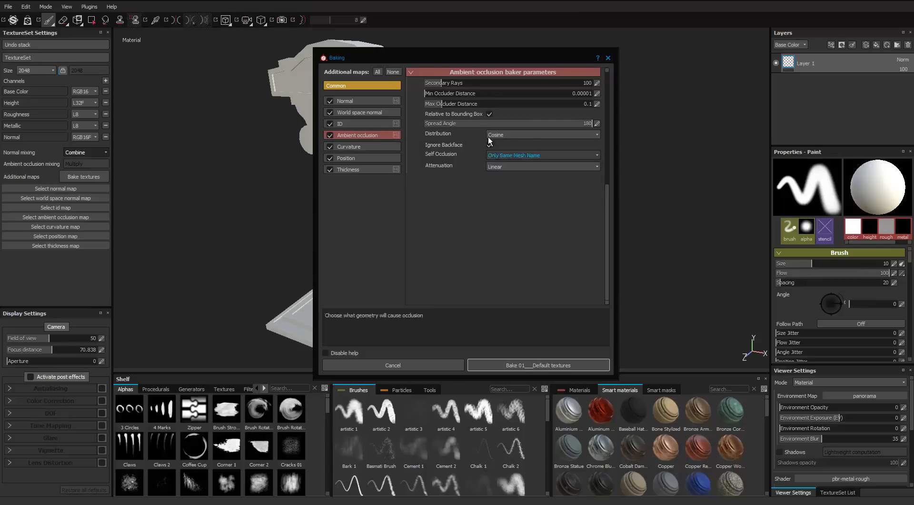
# Set the thickness baker's self occlusion to Only Same Mesh Name.
pyautogui.click(376, 147)
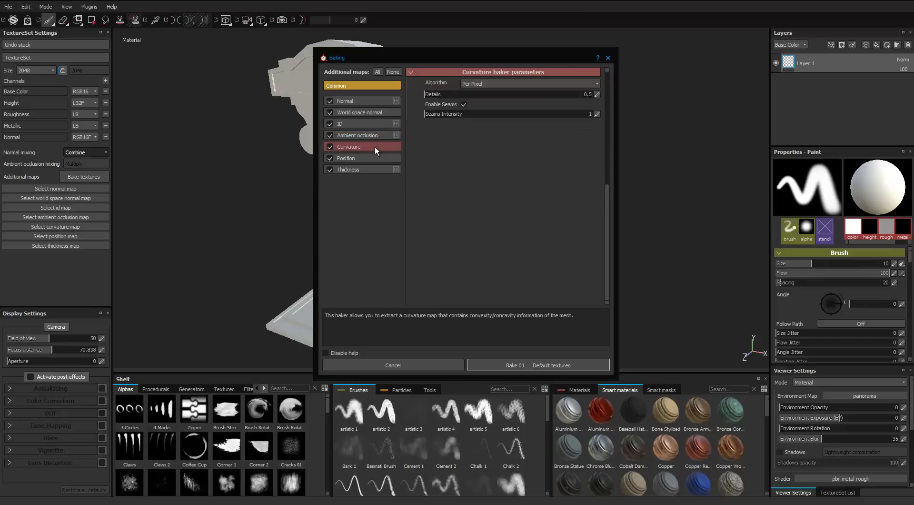
pyautogui.click(353, 159)
pyautogui.click(353, 170)
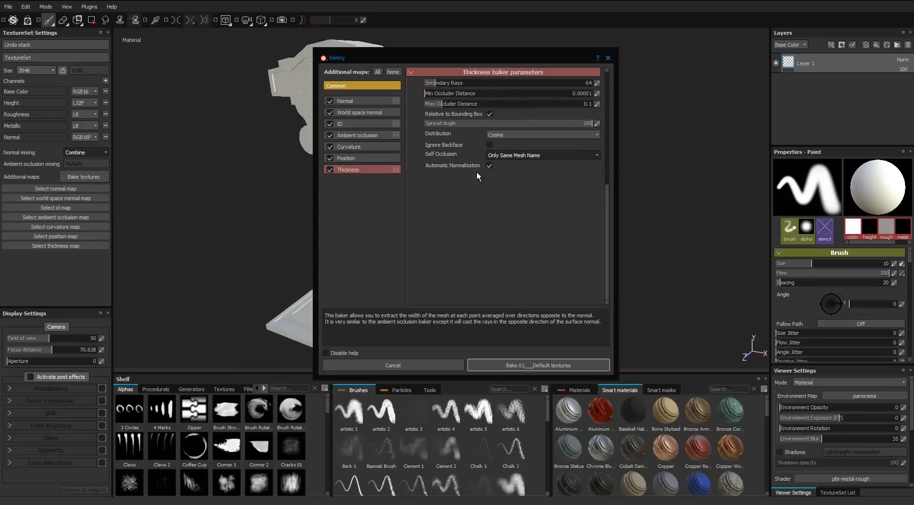
# Check the parameters of every baker and the common settings, and bake all additional maps for the texture set.
pyautogui.click(354, 158)
pyautogui.click(357, 146)
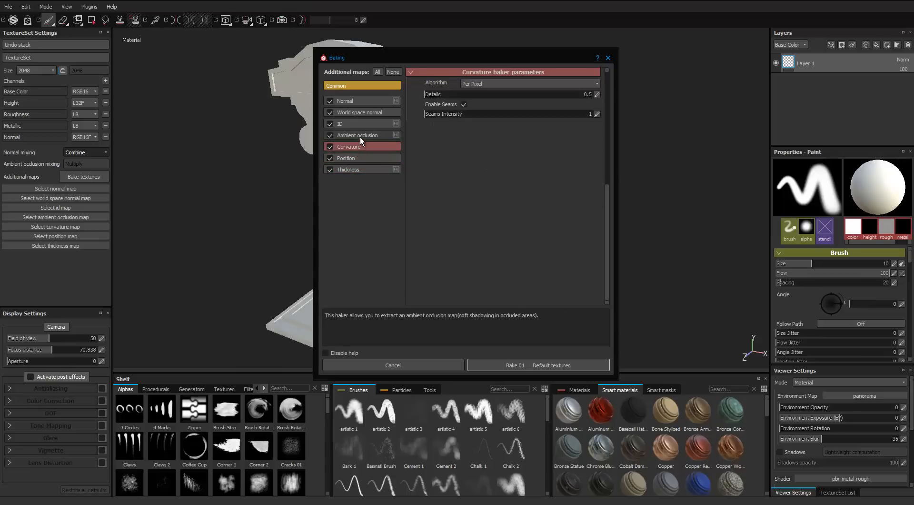
pyautogui.click(360, 137)
pyautogui.click(367, 123)
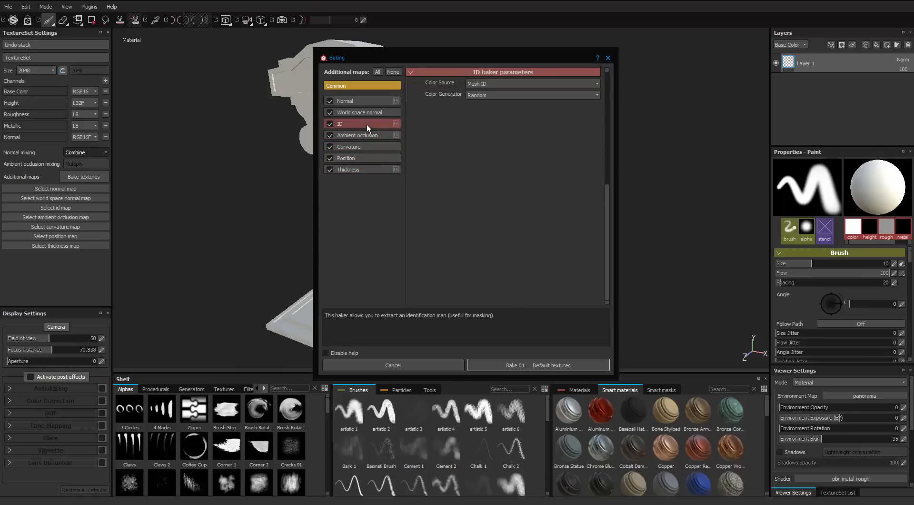
pyautogui.click(364, 113)
pyautogui.click(363, 101)
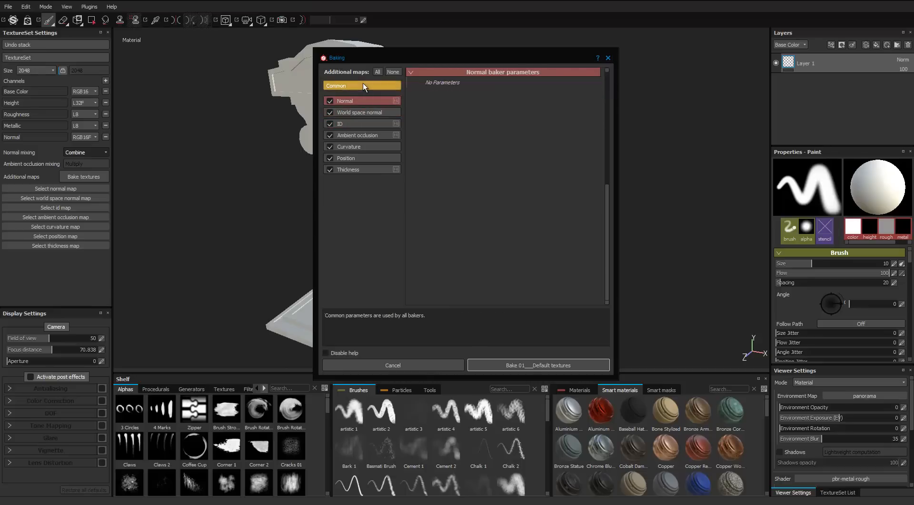
pyautogui.click(363, 84)
pyautogui.scroll(-2, 547, 200)
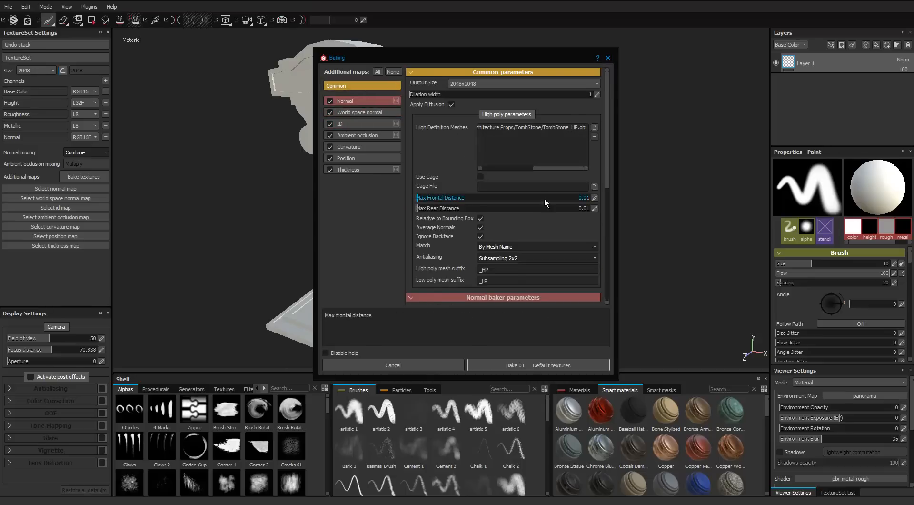
pyautogui.click(519, 363)
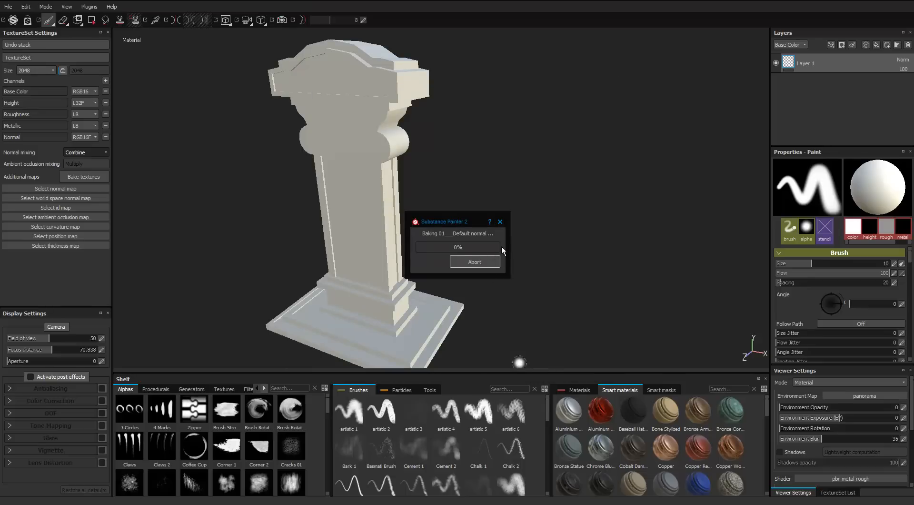
# Delete the default paint layer and add the Rock Weathered smart material to the layer stack.
pyautogui.keyDown('alt'); pyautogui.moveTo(537, 255); pyautogui.dragTo(466, 170); pyautogui.keyUp('alt')
pyautogui.click(908, 44)
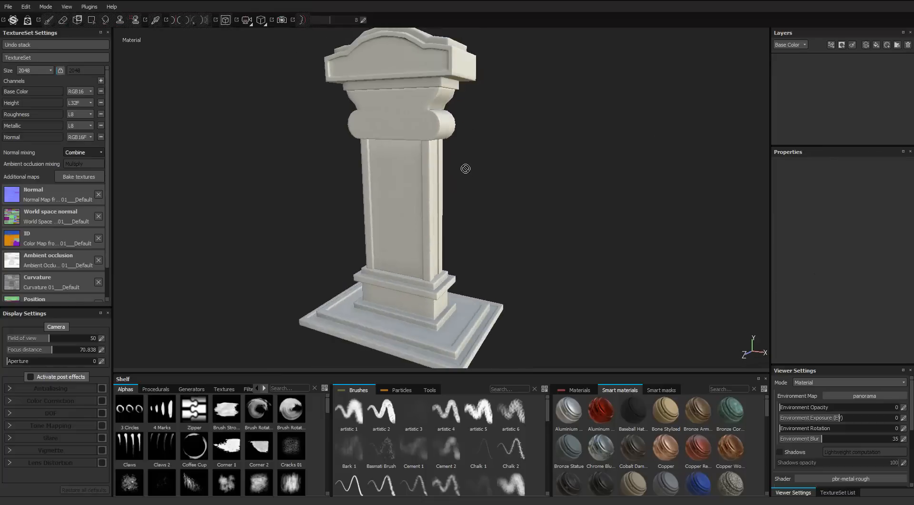
pyautogui.scroll(-2, 768, 422)
pyautogui.moveTo(767, 422); pyautogui.dragTo(762, 467)
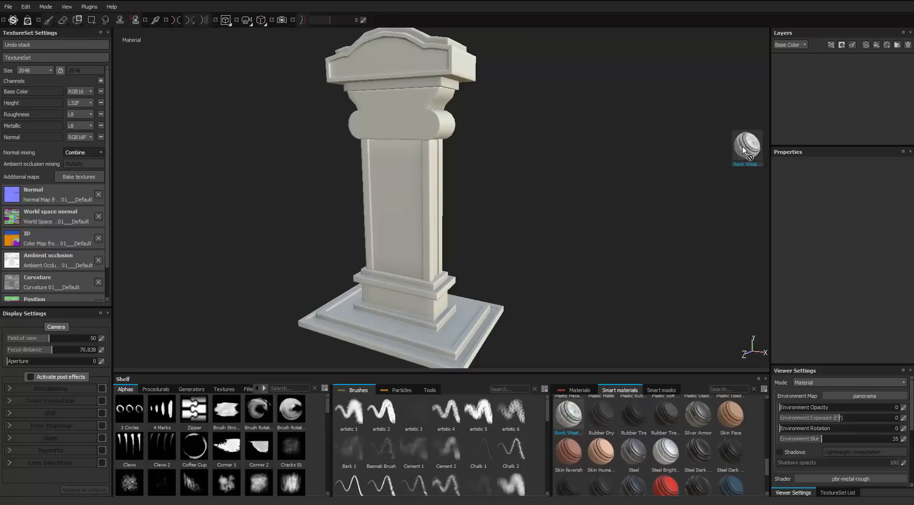
pyautogui.moveTo(742, 147); pyautogui.dragTo(800, 102)
# Examine the weathered rock material on the tombstone's base and shaft from close up and farther away.
pyautogui.keyDown('alt'); pyautogui.moveTo(412, 229); pyautogui.dragTo(469, 214); pyautogui.keyUp('alt')
pyautogui.keyDown('alt'); pyautogui.moveTo(469, 214); pyautogui.dragTo(457, 286, button='right'); pyautogui.keyUp('alt')
pyautogui.keyDown('alt'); pyautogui.moveTo(458, 285); pyautogui.dragTo(478, 215, button='middle'); pyautogui.keyUp('alt')
pyautogui.keyDown('alt'); pyautogui.moveTo(478, 215); pyautogui.dragTo(419, 225); pyautogui.keyUp('alt')
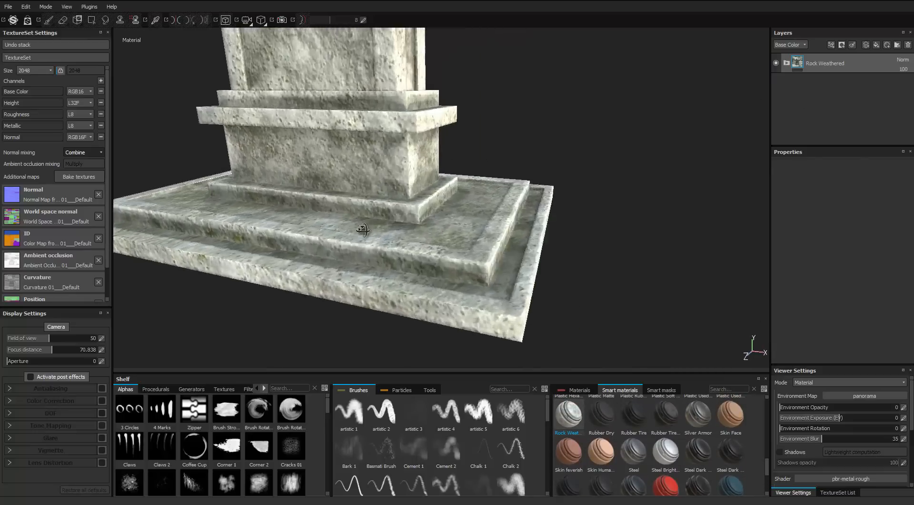
pyautogui.keyDown('alt'); pyautogui.moveTo(419, 225); pyautogui.dragTo(388, 214, button='right'); pyautogui.keyUp('alt')
pyautogui.keyDown('alt'); pyautogui.moveTo(388, 214); pyautogui.dragTo(393, 244, button='middle'); pyautogui.keyUp('alt')
pyautogui.keyDown('alt'); pyautogui.moveTo(393, 245); pyautogui.dragTo(395, 229); pyautogui.keyUp('alt')
pyautogui.keyDown('alt'); pyautogui.moveTo(394, 229); pyautogui.dragTo(393, 249, button='middle'); pyautogui.keyUp('alt')
pyautogui.keyDown('alt'); pyautogui.moveTo(394, 249); pyautogui.dragTo(422, 241, button='right'); pyautogui.keyUp('alt')
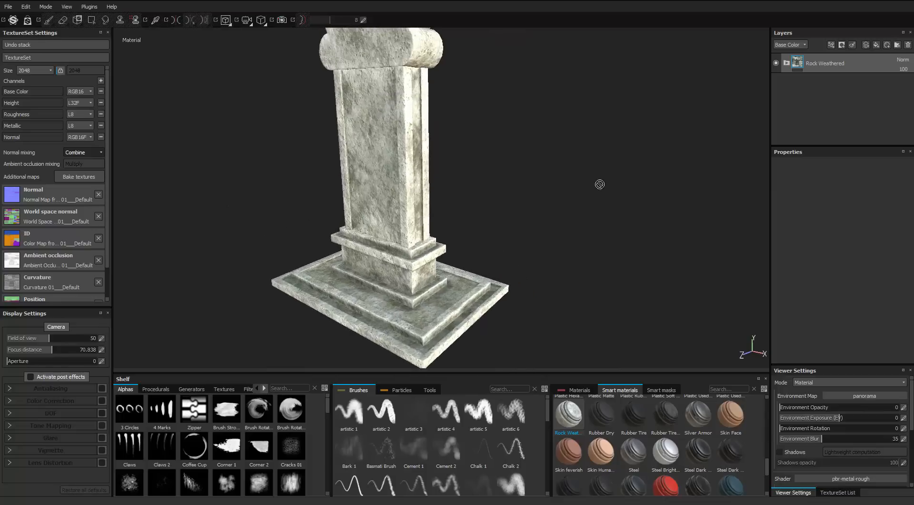
# Add a fill layer above Rock Weathered and name it Moss.
pyautogui.click(875, 45)
pyautogui.keyDown('alt'); pyautogui.moveTo(419, 224); pyautogui.dragTo(479, 227); pyautogui.keyUp('alt')
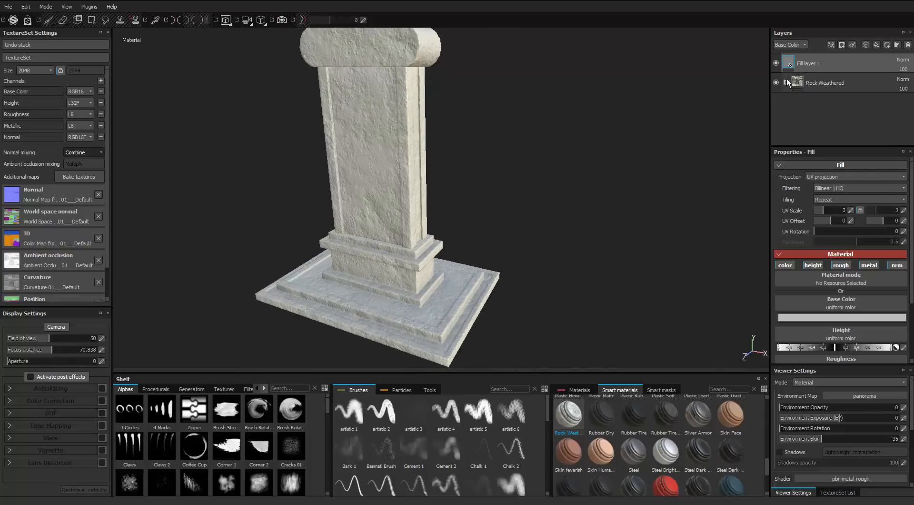
pyautogui.doubleClick(808, 66)
pyautogui.write('Moss')
pyautogui.press('Return')
pyautogui.moveTo(767, 459); pyautogui.dragTo(765, 406)
pyautogui.click(819, 318)
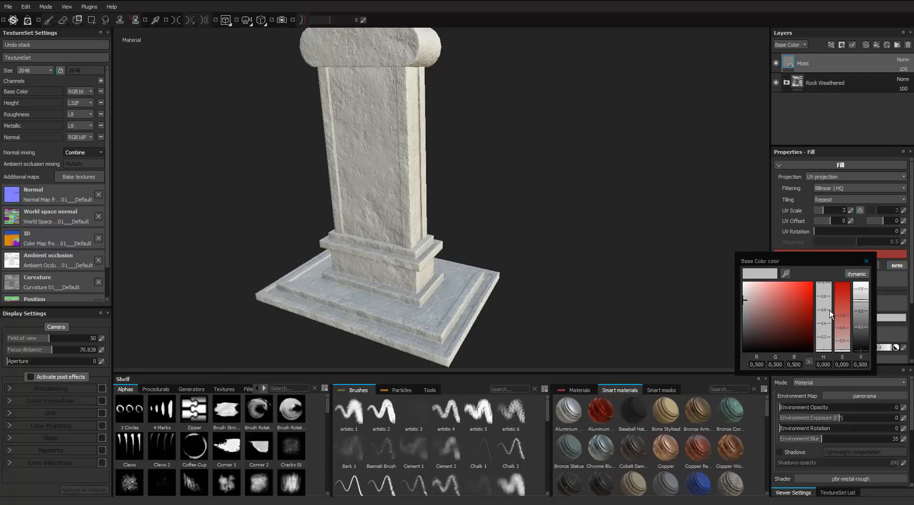
pyautogui.click(867, 261)
# Add a black mask to the Moss fill layer.
pyautogui.rightClick(790, 67)
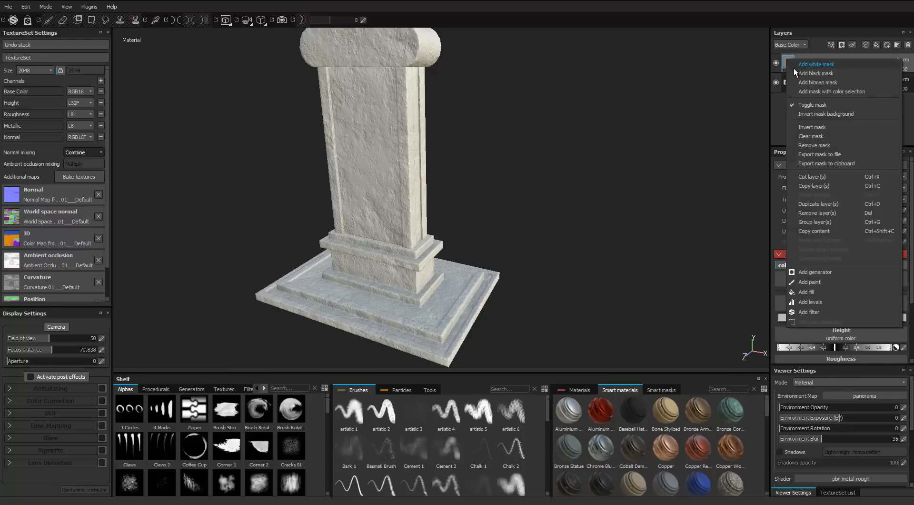
pyautogui.click(810, 72)
pyautogui.keyDown('alt'); pyautogui.moveTo(499, 214); pyautogui.dragTo(588, 199); pyautogui.keyUp('alt')
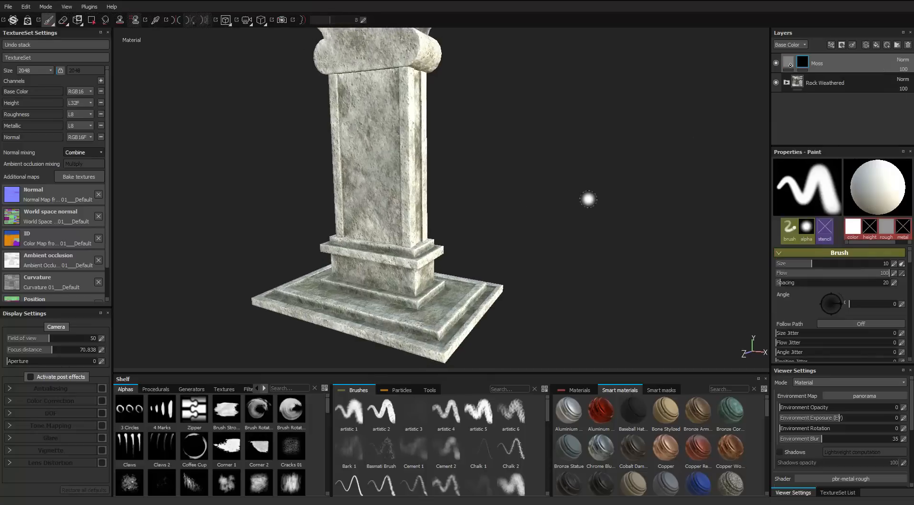
# Create a folder named Moss with a black mask and move the Moss fill layer into it.
pyautogui.click(788, 61)
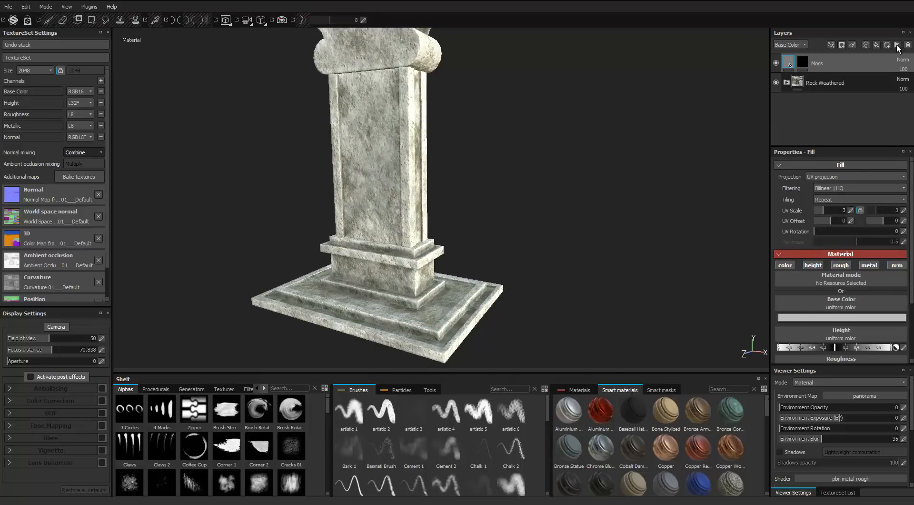
pyautogui.click(897, 45)
pyautogui.doubleClick(819, 62)
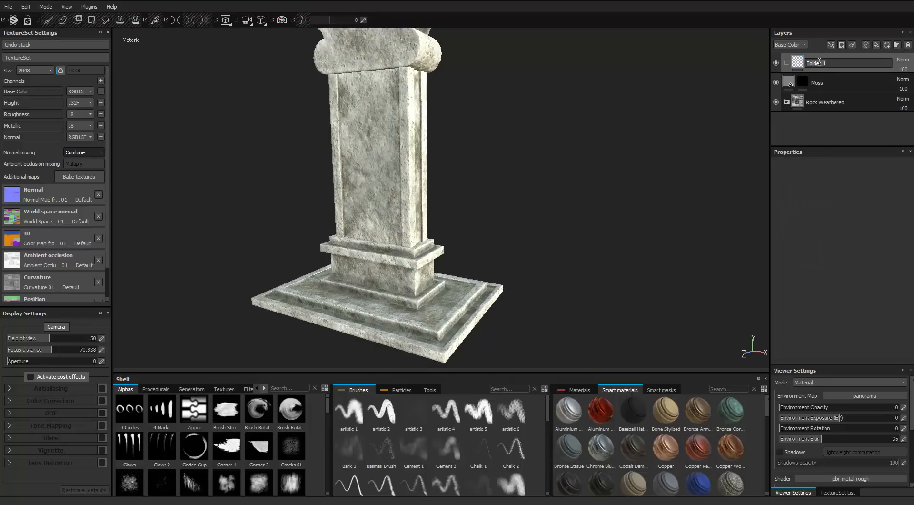
pyautogui.write('Moss')
pyautogui.press('Return')
pyautogui.rightClick(819, 62)
pyautogui.click(826, 79)
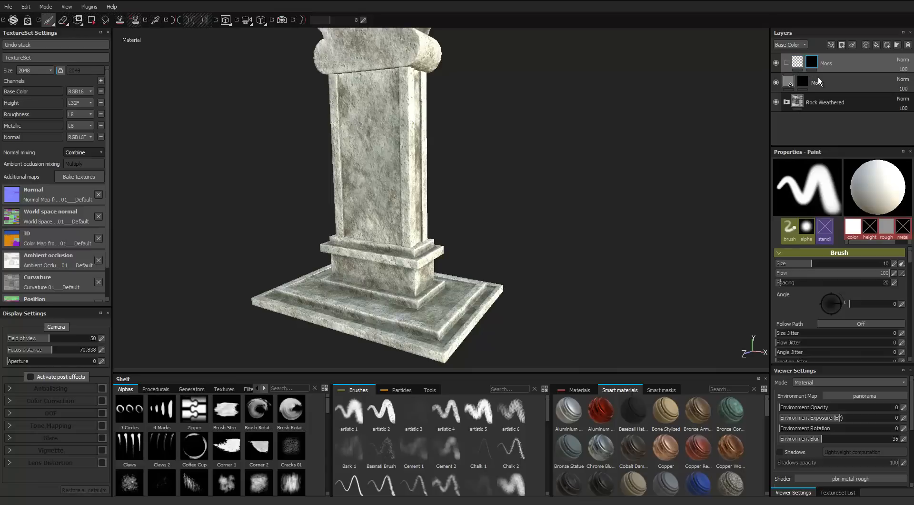
pyautogui.moveTo(819, 82); pyautogui.dragTo(825, 63)
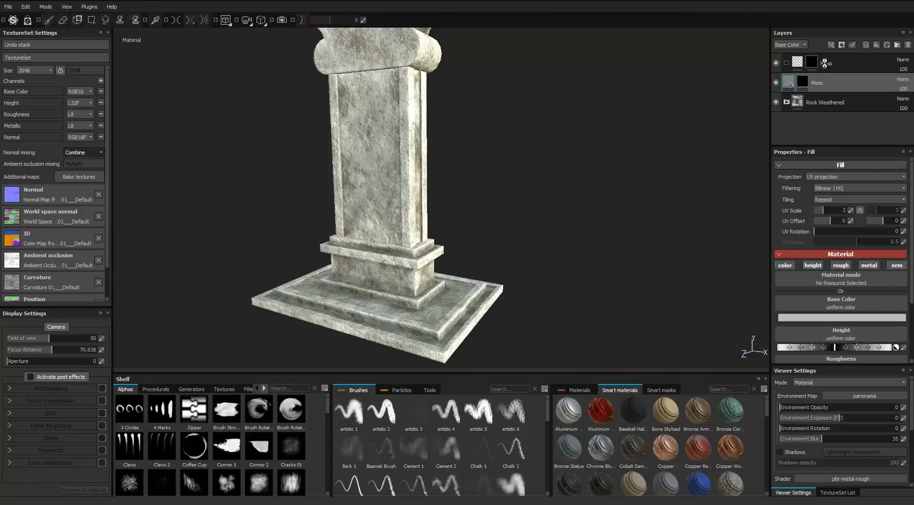
# Reveal the tombstone's base in the Moss folder's mask with Polygon Fill.
pyautogui.click(811, 61)
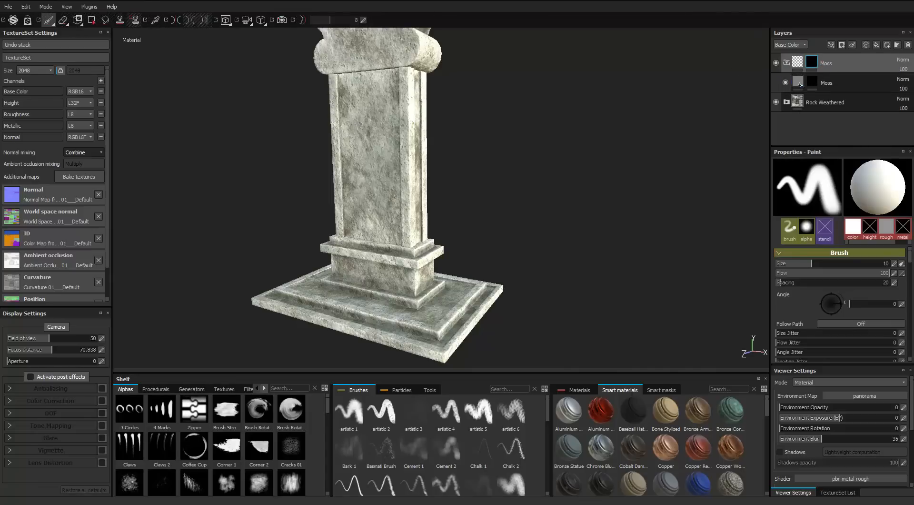
pyautogui.click(91, 20)
pyautogui.click(441, 325)
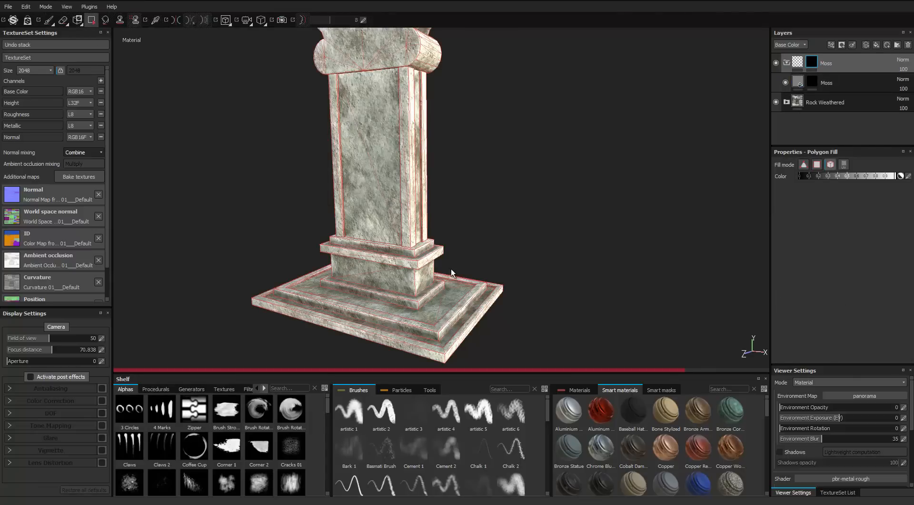
pyautogui.keyDown('alt'); pyautogui.moveTo(445, 256); pyautogui.dragTo(441, 269); pyautogui.keyUp('alt')
pyautogui.keyDown('alt'); pyautogui.moveTo(440, 270); pyautogui.dragTo(440, 250, button='middle'); pyautogui.keyUp('alt')
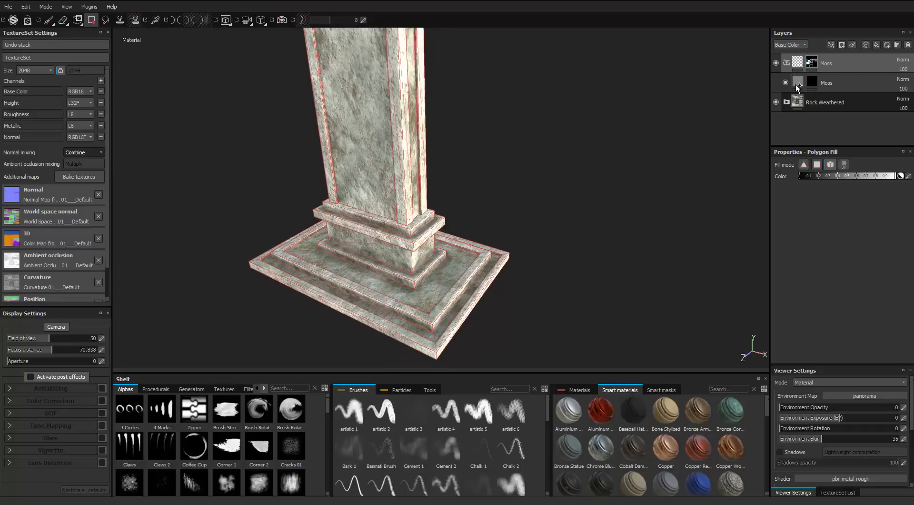
# Set the Moss fill layer's base color to a bright yellow, about R 0.632, G 0.610, B 0.008.
pyautogui.click(798, 84)
pyautogui.click(822, 255)
pyautogui.click(829, 319)
pyautogui.click(806, 298)
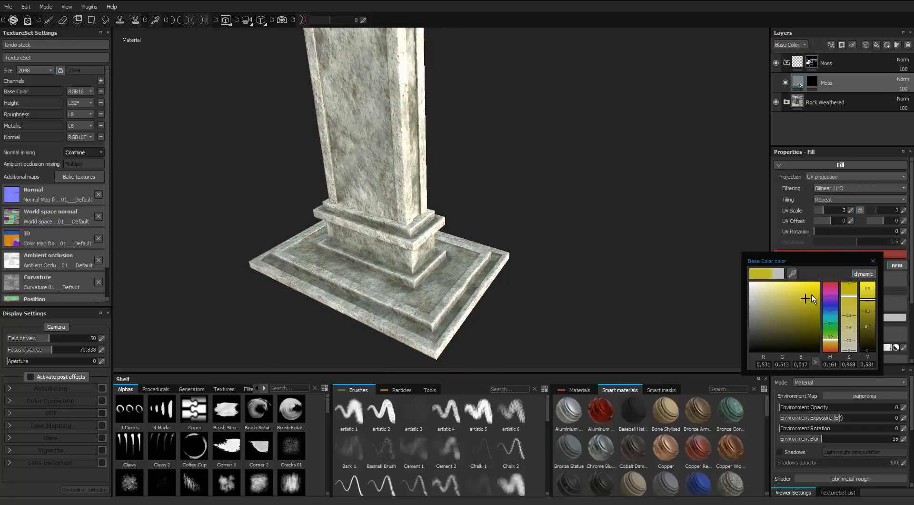
pyautogui.click(811, 295)
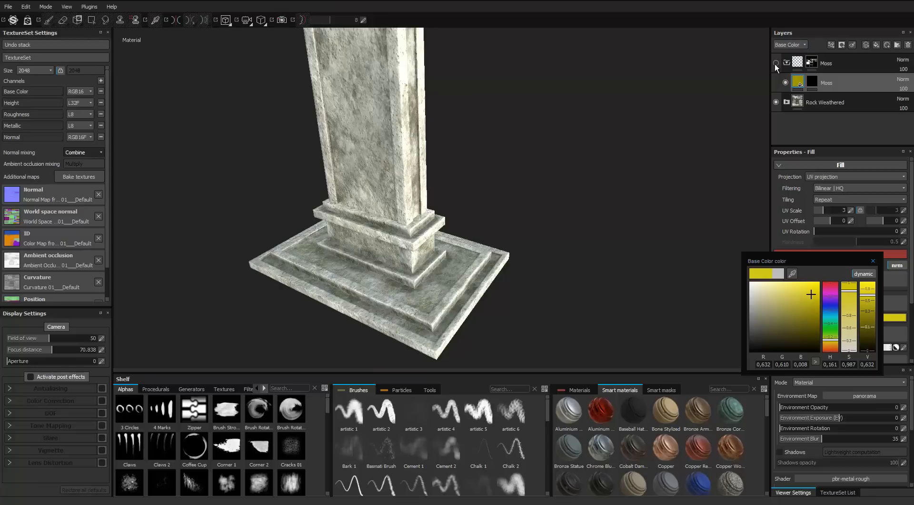
# Remove the Moss folder's mask and delete the folder together with its fill layer.
pyautogui.rightClick(813, 64)
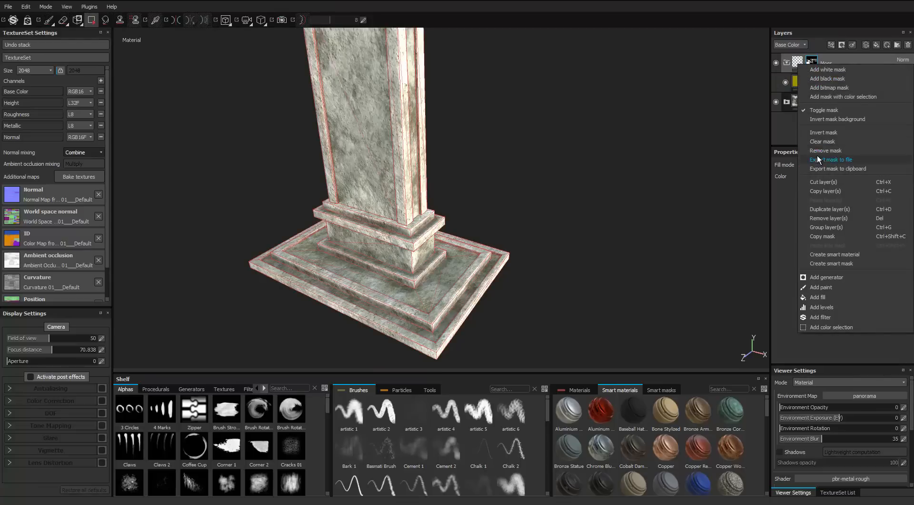
pyautogui.click(818, 151)
pyautogui.keyDown('alt'); pyautogui.moveTo(506, 168); pyautogui.dragTo(507, 147); pyautogui.keyUp('alt')
pyautogui.click(813, 82)
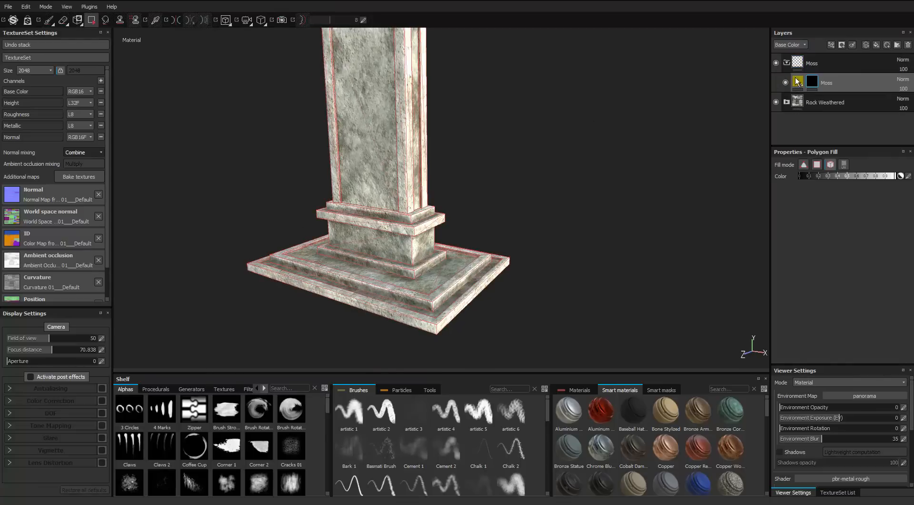
pyautogui.click(874, 63)
pyautogui.click(909, 45)
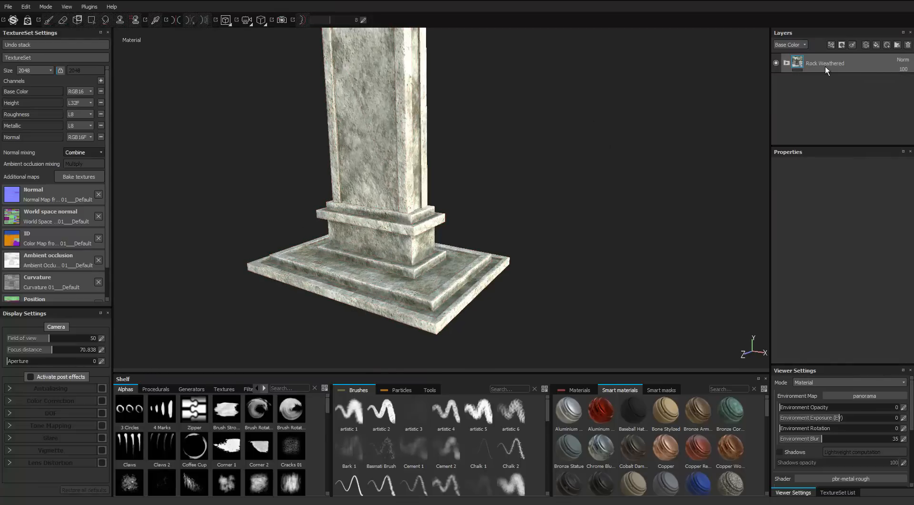
# Add a fill layer above Rock Weathered with a dark mustard base color, about R 0.193, G 0.170, B 0.005.
pyautogui.click(878, 46)
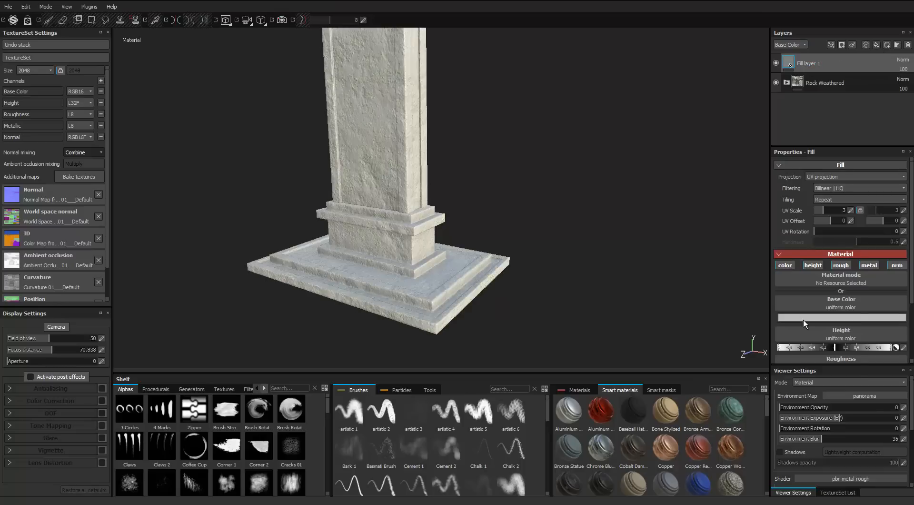
pyautogui.click(804, 319)
pyautogui.click(809, 342)
pyautogui.click(784, 302)
pyautogui.click(784, 318)
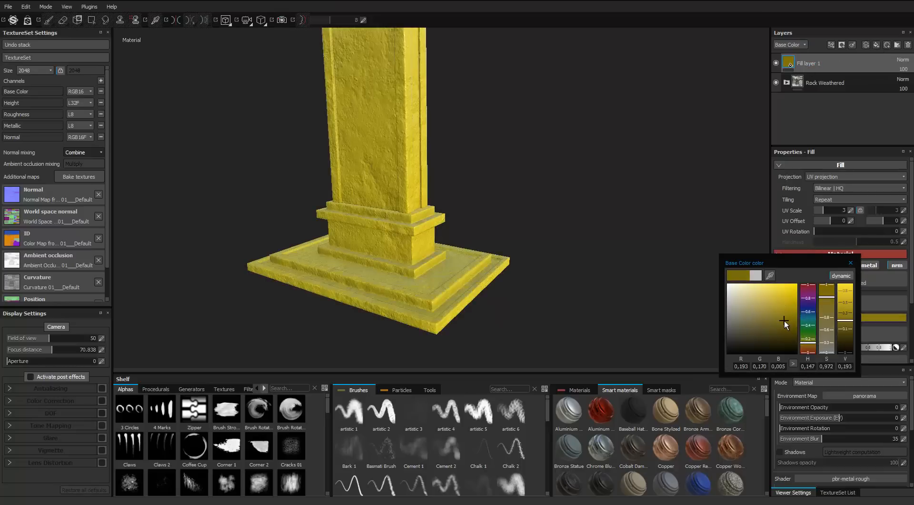
pyautogui.click(851, 262)
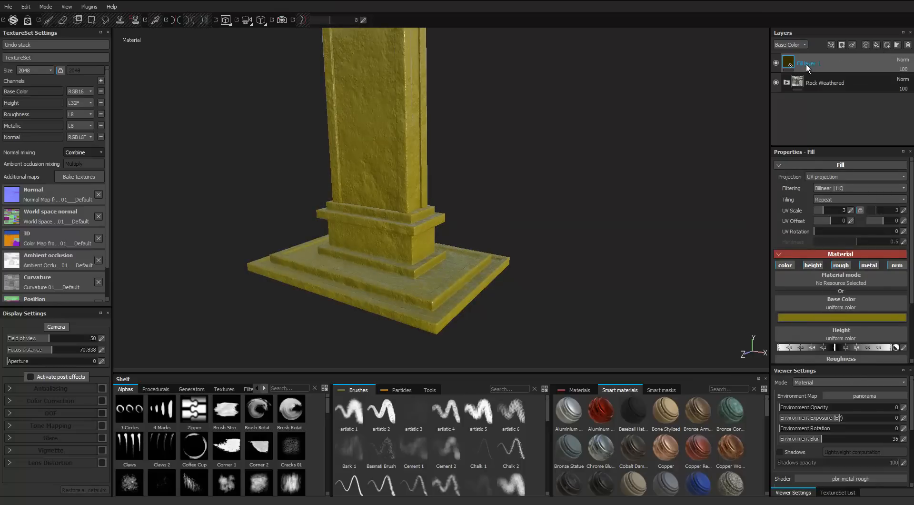
# Create a folder named Moss and move the mustard fill layer into it.
pyautogui.click(897, 45)
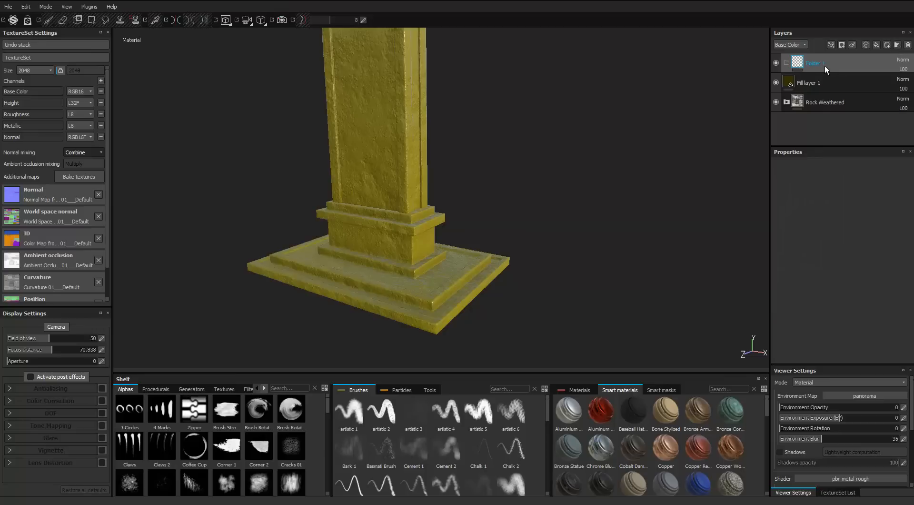
pyautogui.doubleClick(817, 63)
pyautogui.press('Return')
pyautogui.moveTo(815, 84); pyautogui.dragTo(811, 62)
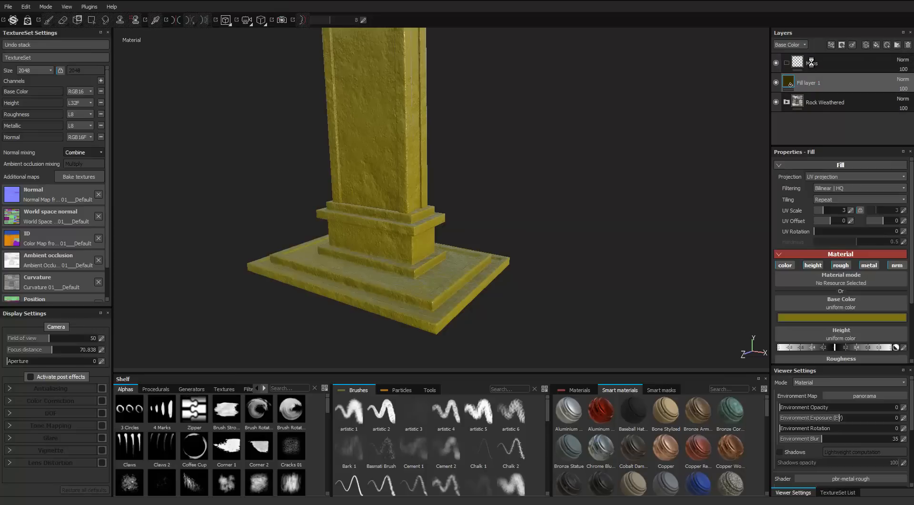
# Add a black mask to the Moss folder and reveal only the tombstone's base with Polygon Fill.
pyautogui.rightClick(811, 62)
pyautogui.click(816, 69)
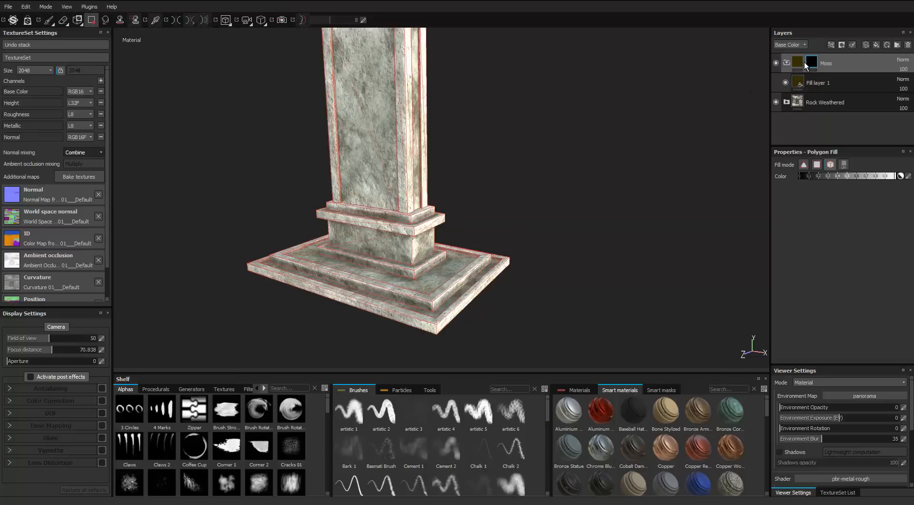
pyautogui.click(381, 222)
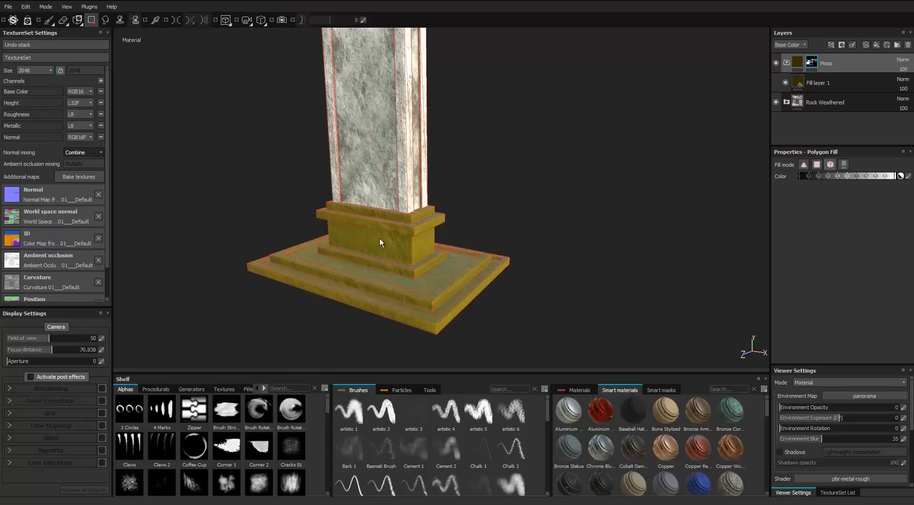
# Add a black mask to Fill layer 1 and apply the "Moss From..." smart mask to it.
pyautogui.click(809, 84)
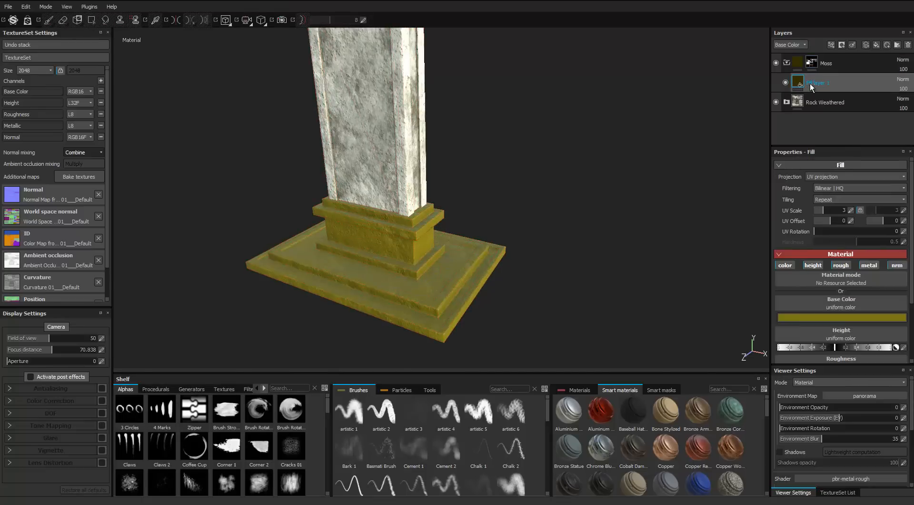
pyautogui.rightClick(810, 84)
pyautogui.click(818, 97)
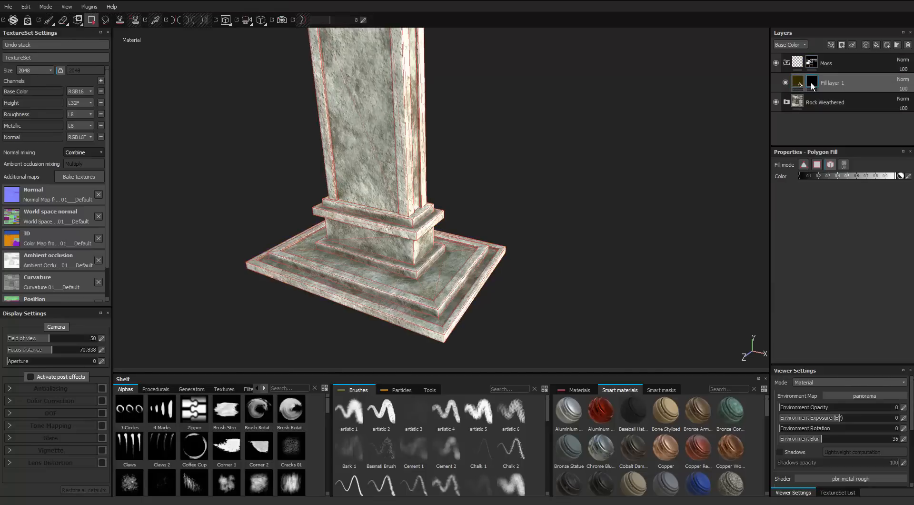
pyautogui.click(654, 389)
pyautogui.scroll(-2, 767, 418)
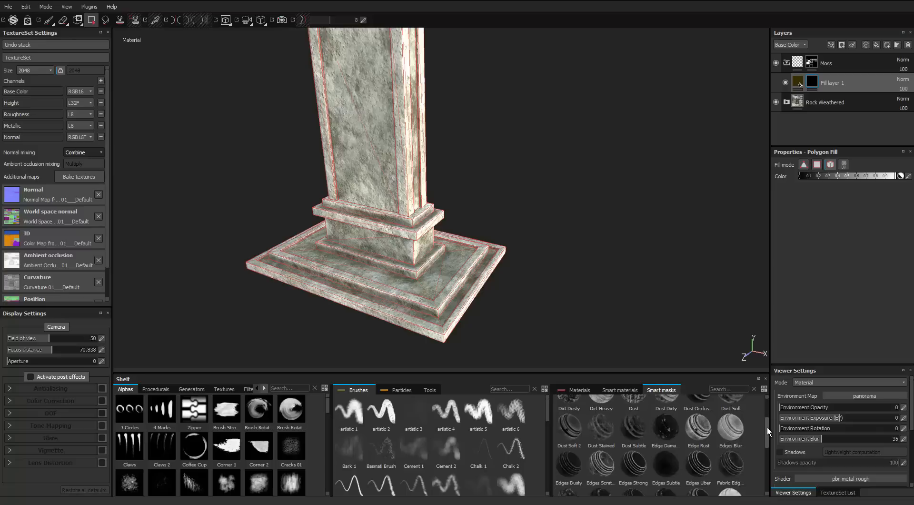
pyautogui.scroll(-2, 768, 428)
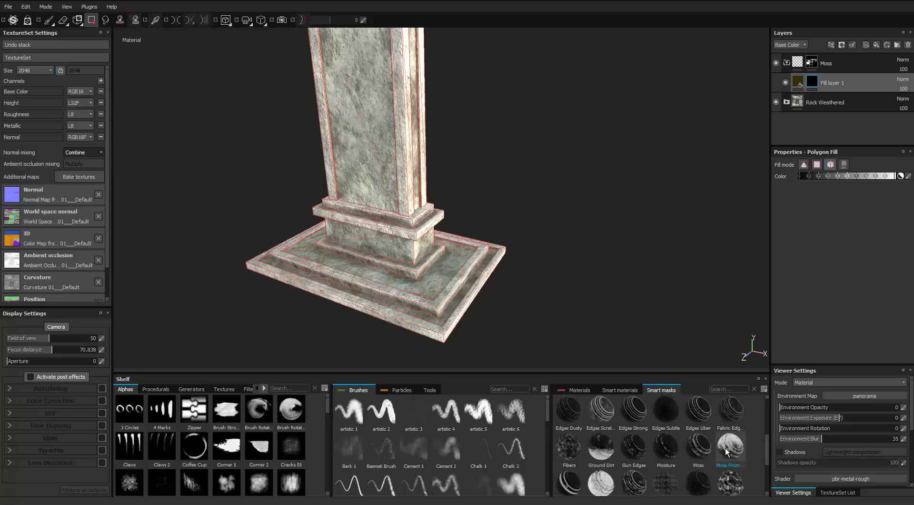
pyautogui.moveTo(786, 145); pyautogui.dragTo(812, 83)
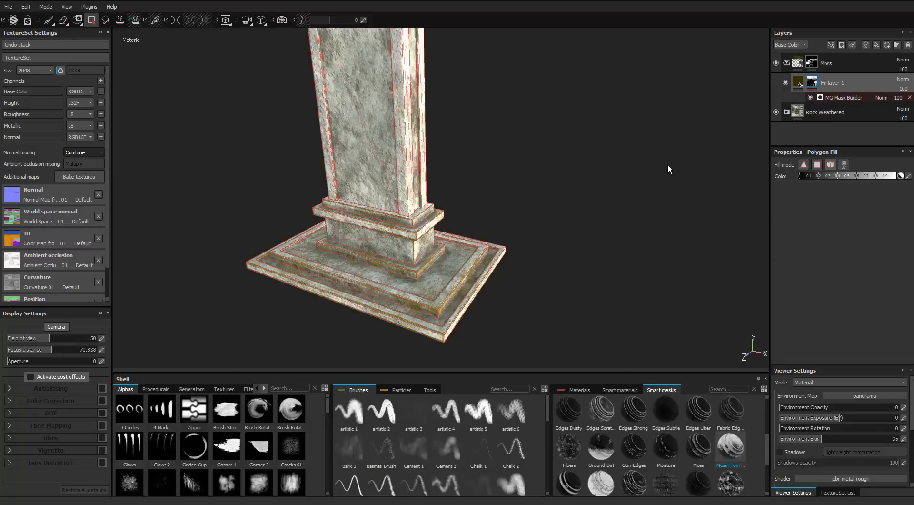
# Raise the Level of the MG Mask Builder on Fill layer 1's mask to 0.8.
pyautogui.keyDown('alt'); pyautogui.moveTo(388, 270); pyautogui.dragTo(382, 243); pyautogui.keyUp('alt')
pyautogui.keyDown('alt'); pyautogui.moveTo(382, 243); pyautogui.dragTo(419, 247, button='right'); pyautogui.keyUp('alt')
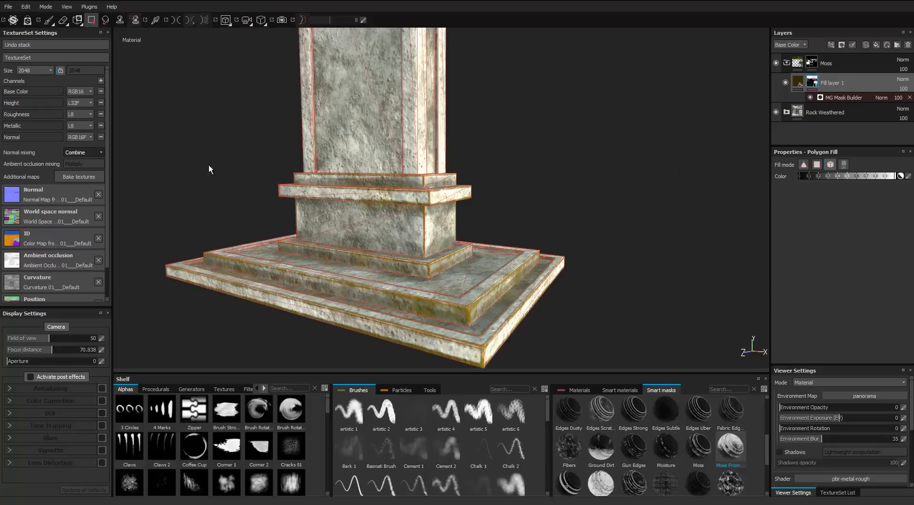
pyautogui.click(49, 20)
pyautogui.keyDown('alt'); pyautogui.moveTo(369, 246); pyautogui.dragTo(568, 190); pyautogui.keyUp('alt')
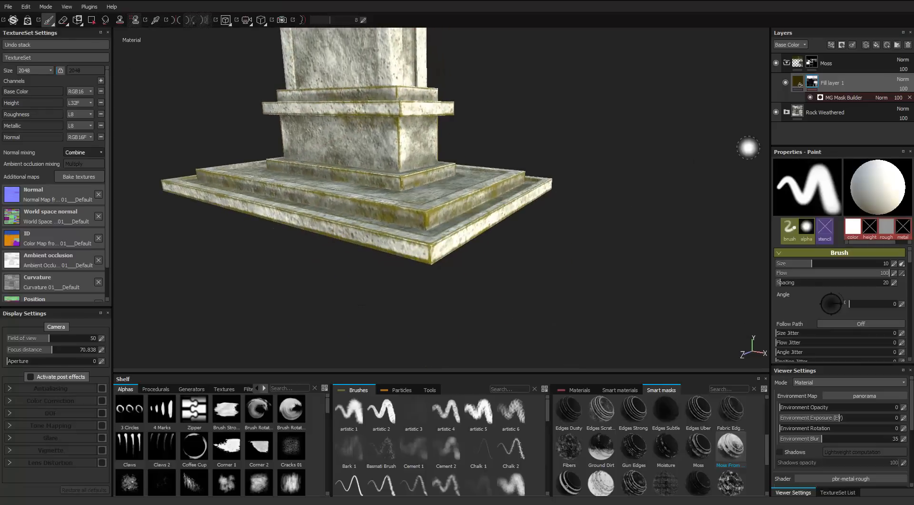
pyautogui.click(833, 98)
pyautogui.moveTo(850, 215); pyautogui.dragTo(876, 214)
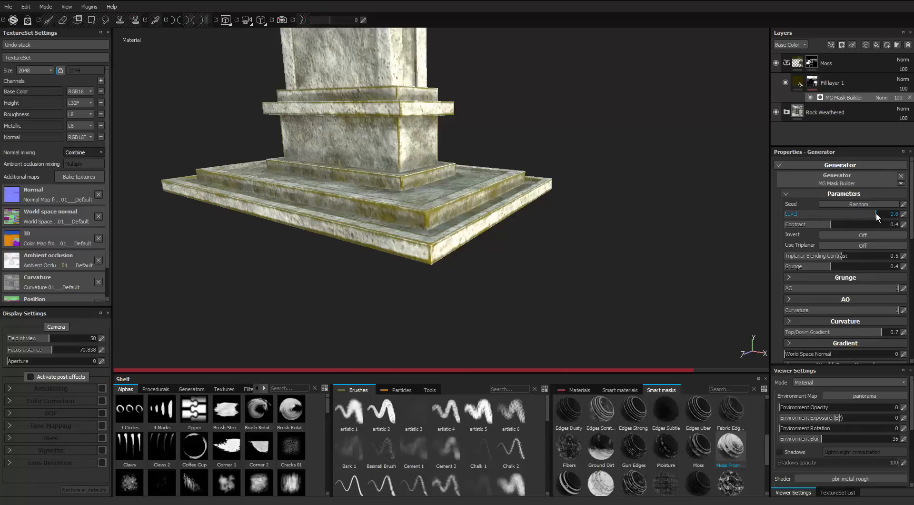
# Inspect the moss on the base up close and set the MG Mask Builder's Contrast to 0.84.
pyautogui.keyDown('alt'); pyautogui.moveTo(620, 200); pyautogui.dragTo(413, 175); pyautogui.keyUp('alt')
pyautogui.keyDown('alt'); pyautogui.moveTo(414, 174); pyautogui.dragTo(372, 203, button='right'); pyautogui.keyUp('alt')
pyautogui.moveTo(371, 203)
pyautogui.keyDown('alt'); pyautogui.mouseDown()
pyautogui.moveTo(381, 167)
pyautogui.moveTo(434, 188)
pyautogui.moveTo(362, 198)
pyautogui.mouseUp(); pyautogui.keyUp('alt')
pyautogui.keyDown('alt'); pyautogui.moveTo(362, 198); pyautogui.dragTo(324, 148, button='right'); pyautogui.keyUp('alt')
pyautogui.keyDown('alt'); pyautogui.moveTo(467, 114); pyautogui.dragTo(314, 190, button='middle'); pyautogui.keyUp('alt')
pyautogui.keyDown('alt'); pyautogui.moveTo(410, 162); pyautogui.dragTo(494, 214, button='right'); pyautogui.keyUp('alt')
pyautogui.keyDown('alt'); pyautogui.moveTo(494, 214); pyautogui.dragTo(390, 195); pyautogui.keyUp('alt')
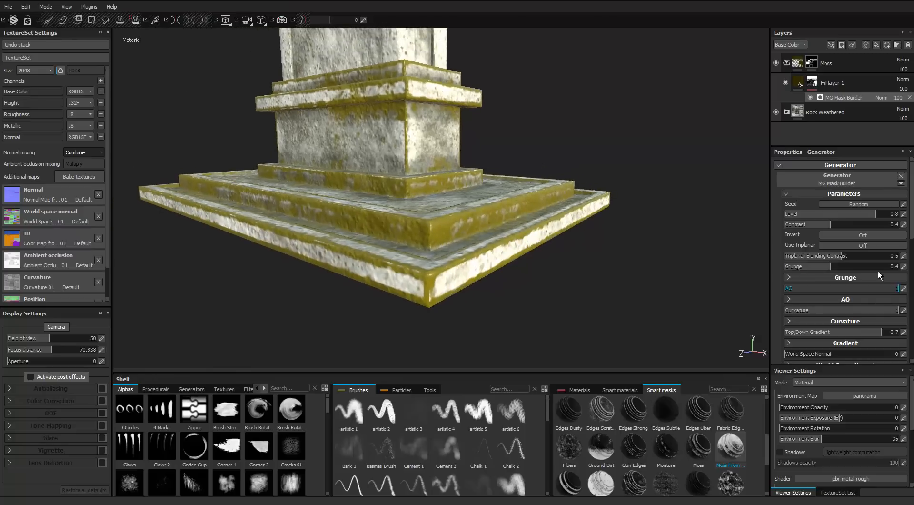
pyautogui.moveTo(826, 225); pyautogui.dragTo(855, 224)
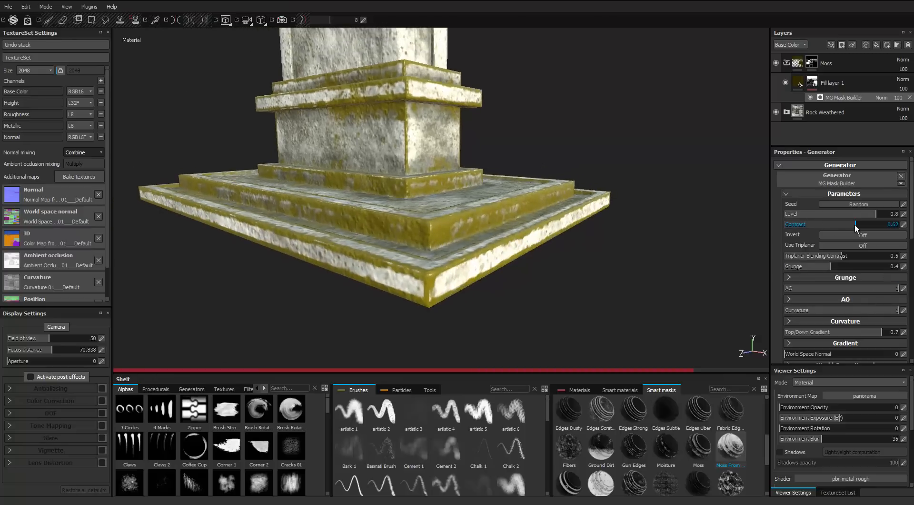
pyautogui.click(800, 224)
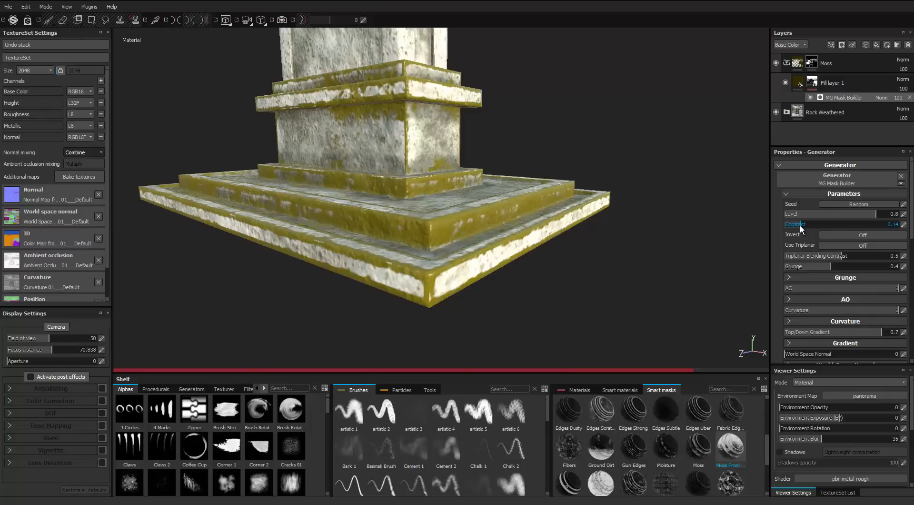
pyautogui.click(884, 222)
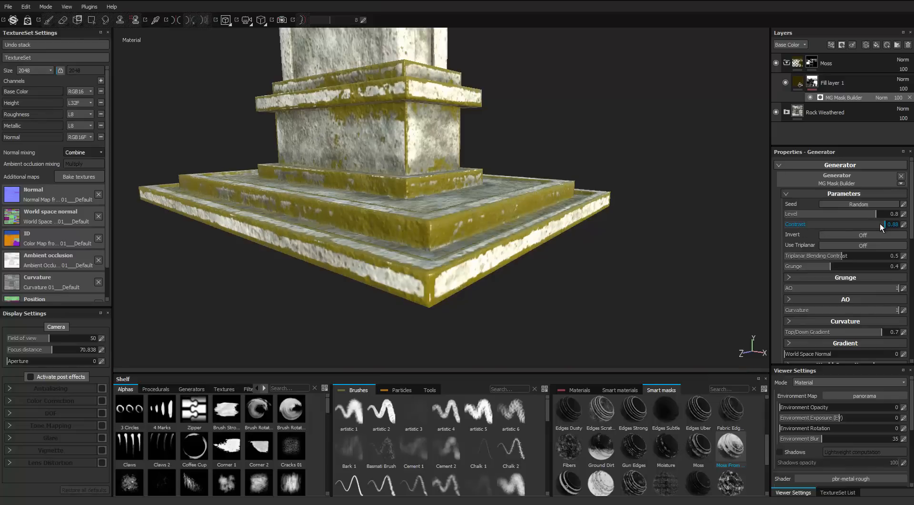
pyautogui.click(880, 224)
# Duplicate Fill layer 1 in the Moss folder and remove the mask from the copy.
pyautogui.keyDown('alt'); pyautogui.moveTo(456, 203); pyautogui.dragTo(435, 221); pyautogui.keyUp('alt')
pyautogui.scroll(2, 402, 187)
pyautogui.scroll(-3, 410, 205)
pyautogui.scroll(3, 490, 203)
pyautogui.scroll(-2, 479, 197)
pyautogui.scroll(1, 443, 210)
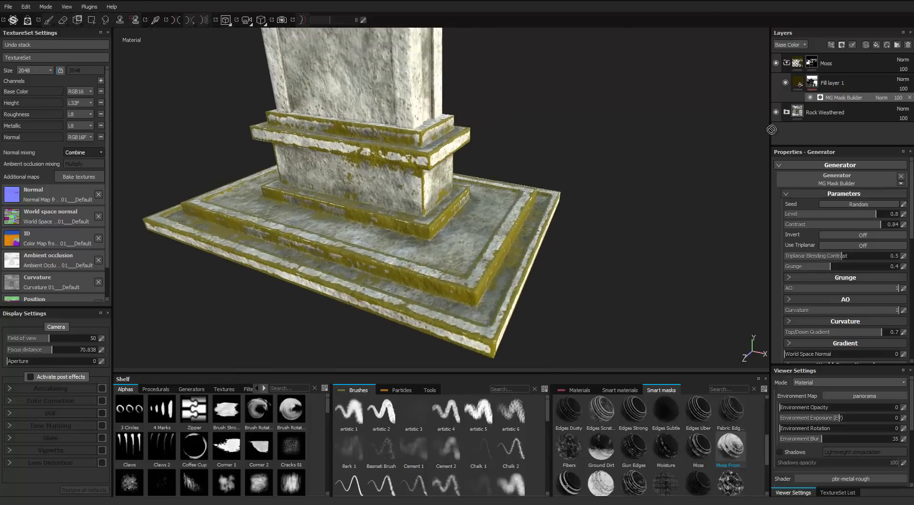
pyautogui.rightClick(797, 83)
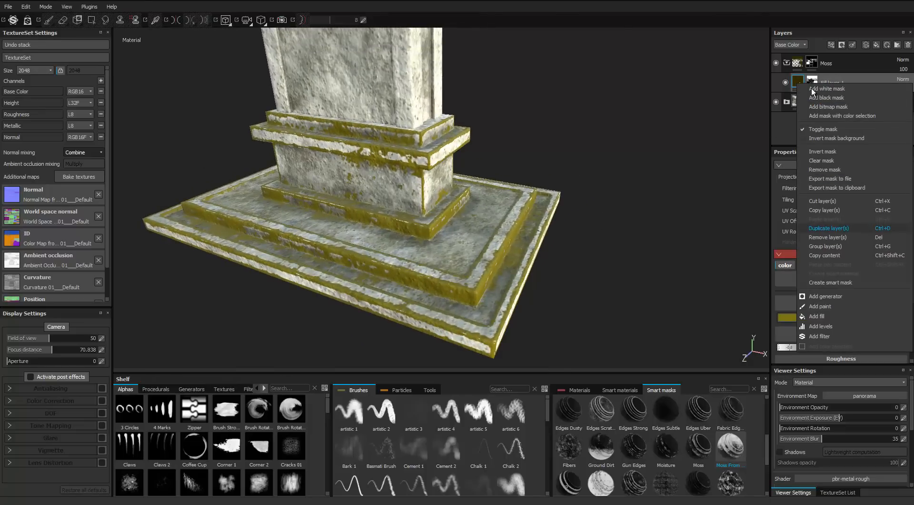
pyautogui.click(833, 230)
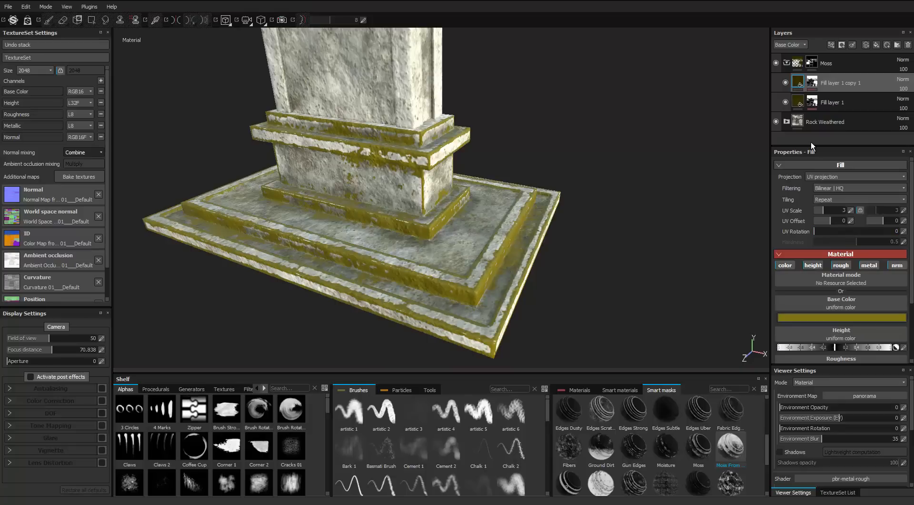
pyautogui.rightClick(812, 82)
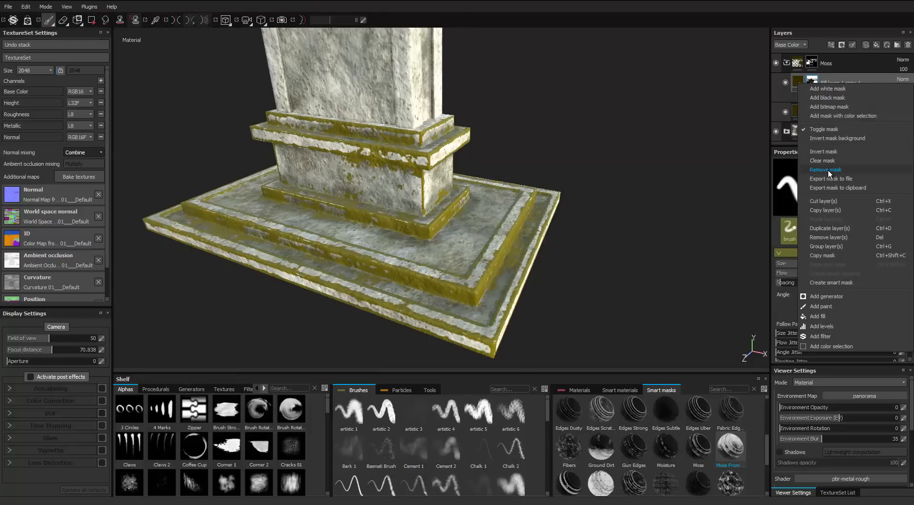
pyautogui.click(826, 170)
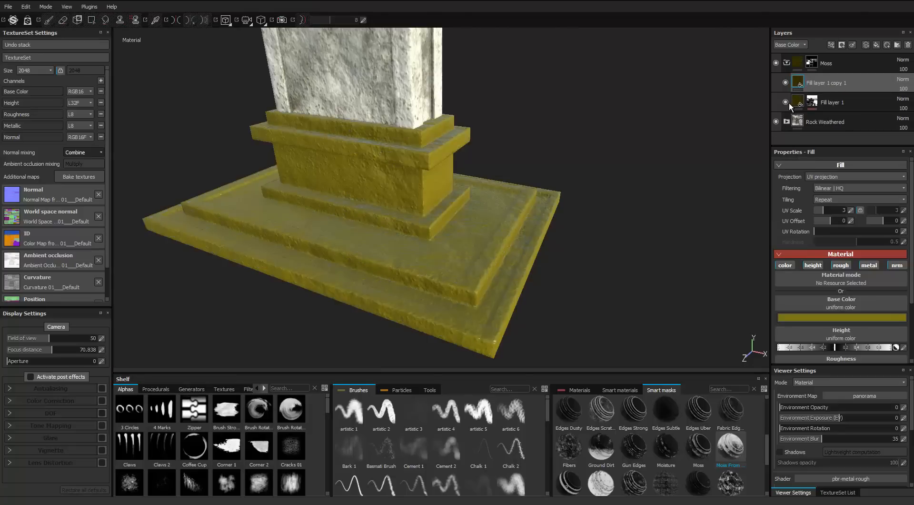
# Hide the original Fill layer 1 and add a black mask to Fill layer 1 copy 1.
pyautogui.click(785, 84)
pyautogui.click(786, 102)
pyautogui.rightClick(798, 83)
pyautogui.click(808, 93)
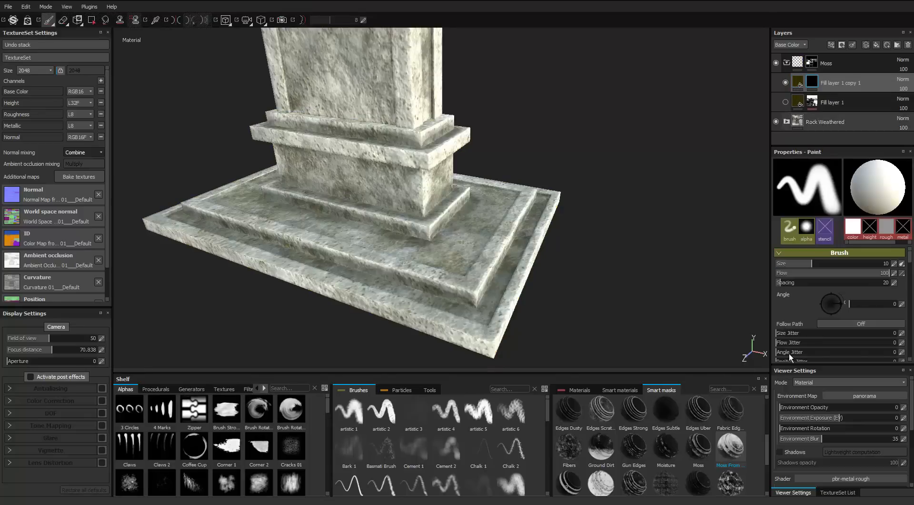
# Apply the Rust smart mask to Fill layer 1 copy 1 and show the original Fill layer 1 again.
pyautogui.moveTo(767, 445); pyautogui.dragTo(767, 462)
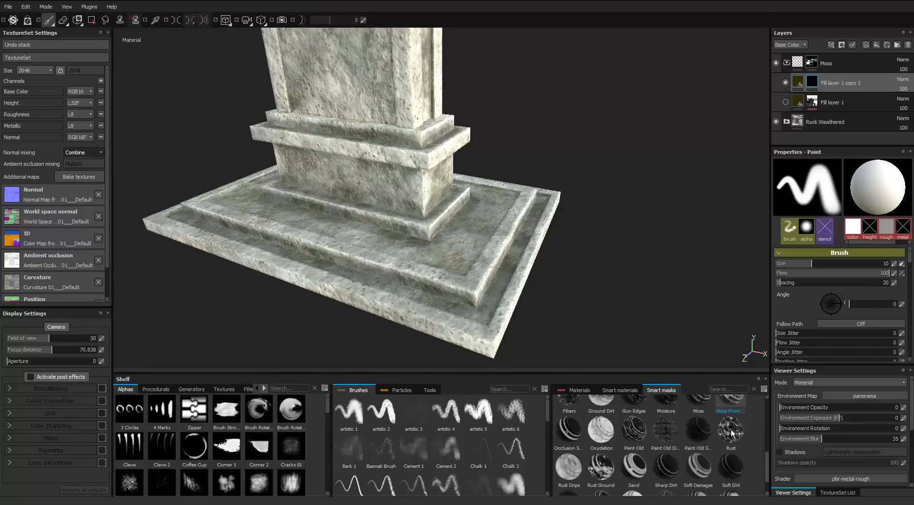
pyautogui.moveTo(731, 429)
pyautogui.moveTo(732, 430); pyautogui.dragTo(817, 86)
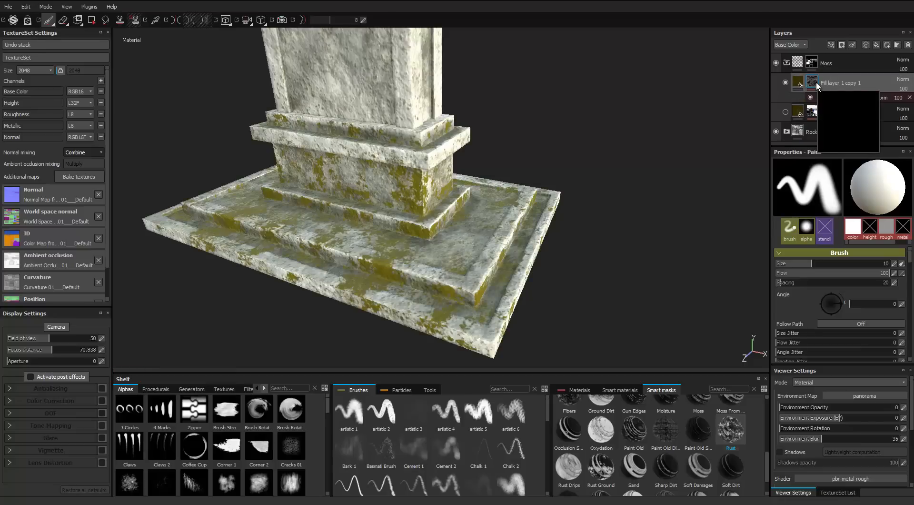
pyautogui.keyDown('alt'); pyautogui.moveTo(438, 242); pyautogui.dragTo(376, 208); pyautogui.keyUp('alt')
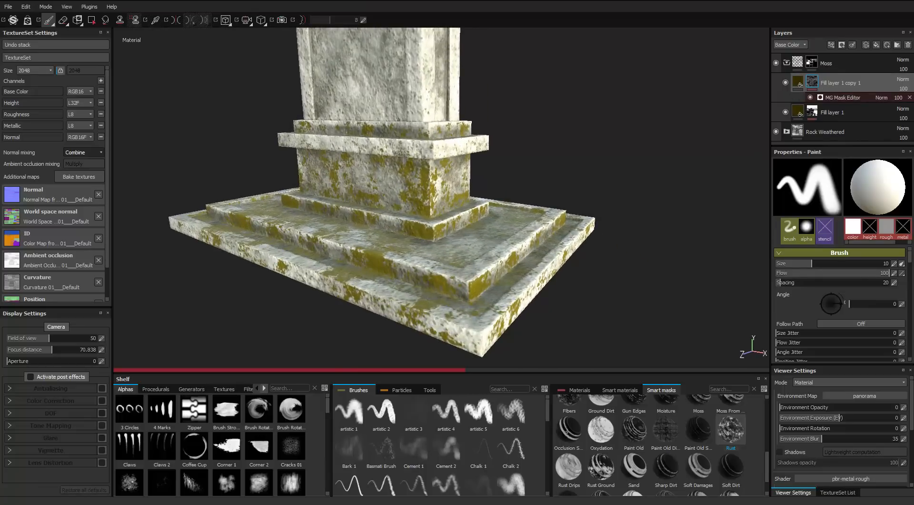
pyautogui.scroll(5, 427, 193)
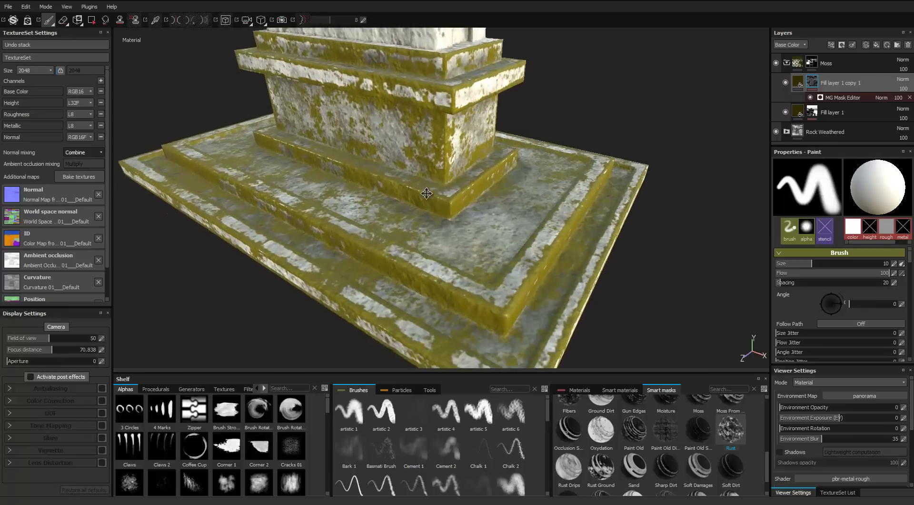
pyautogui.scroll(-4, 427, 194)
pyautogui.keyDown('alt'); pyautogui.moveTo(427, 193); pyautogui.dragTo(505, 156); pyautogui.keyUp('alt')
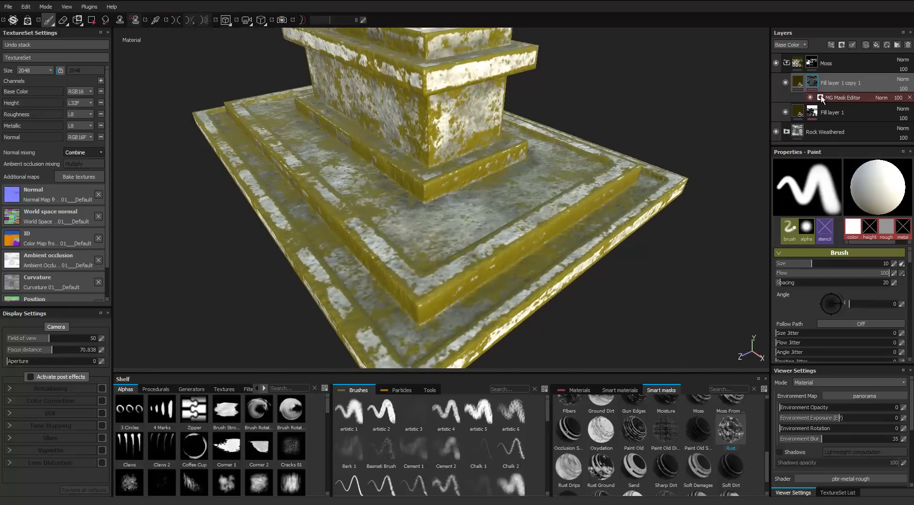
# Set the Global Balance of the MG Mask Editor on Fill layer 1 copy 1 to 0.71 and check the tombstone's base.
pyautogui.click(841, 98)
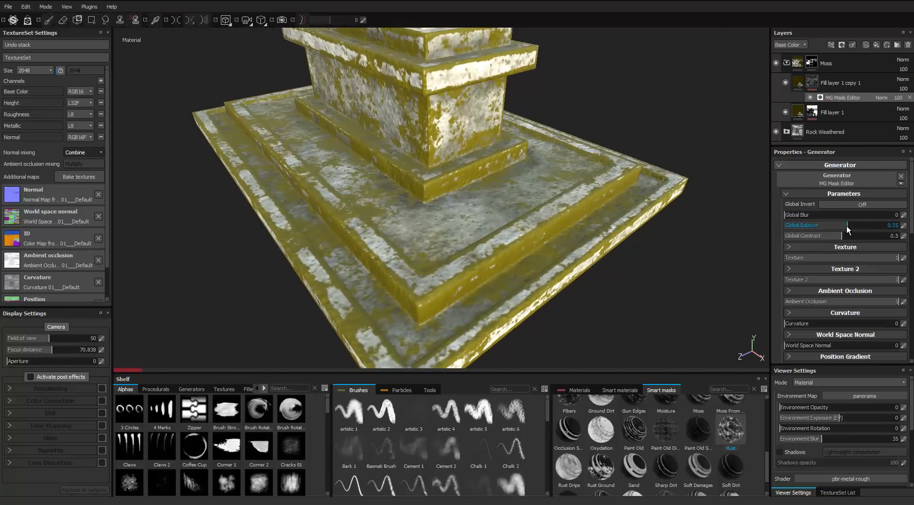
pyautogui.click(885, 225)
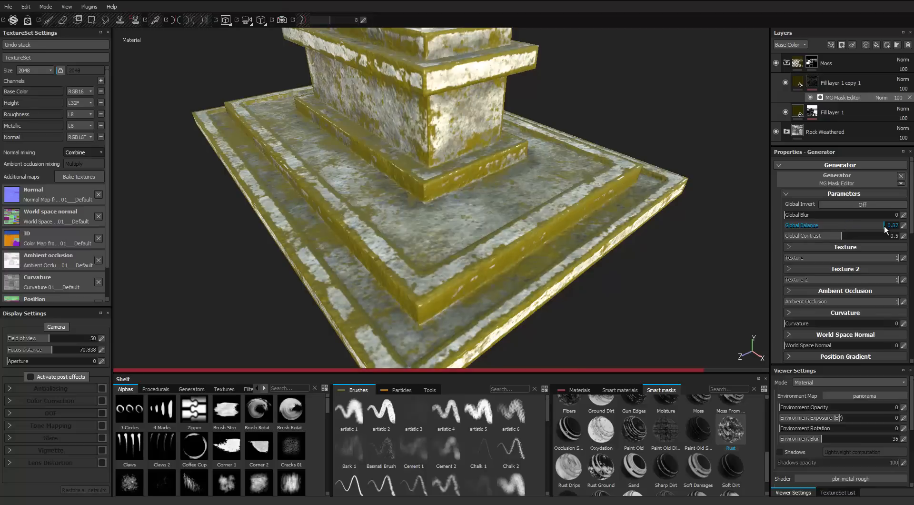
pyautogui.scroll(-5, 567, 182)
pyautogui.keyDown('alt'); pyautogui.moveTo(467, 161); pyautogui.dragTo(396, 229, button='middle'); pyautogui.keyUp('alt')
pyautogui.keyDown('alt'); pyautogui.moveTo(443, 191); pyautogui.dragTo(509, 169, button='right'); pyautogui.keyUp('alt')
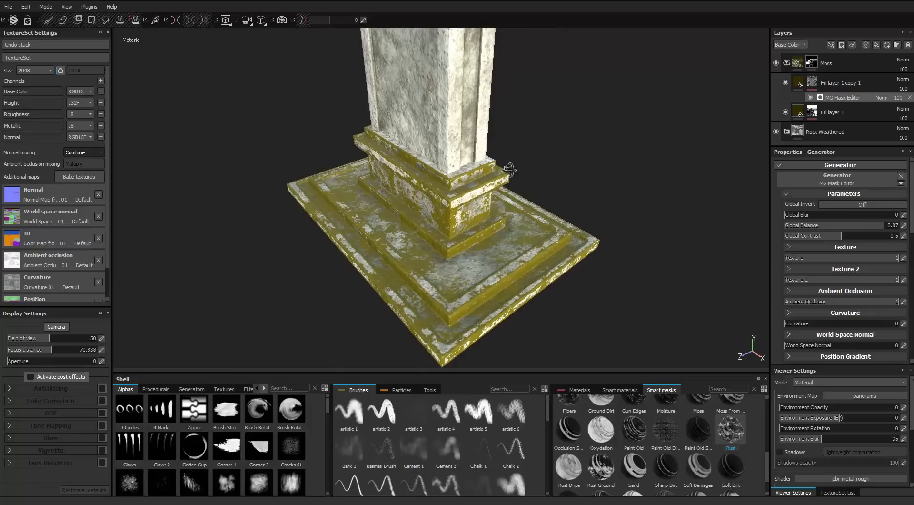
pyautogui.keyDown('alt'); pyautogui.moveTo(509, 169); pyautogui.dragTo(511, 168); pyautogui.keyUp('alt')
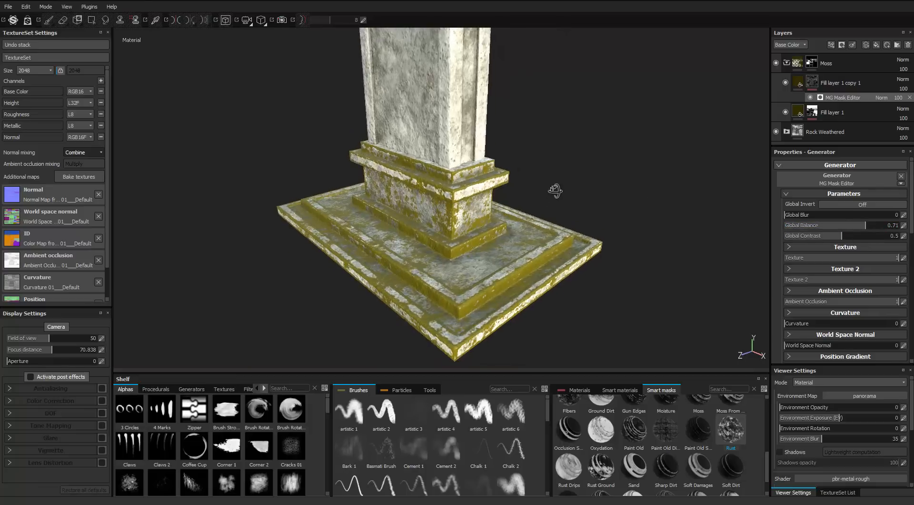
pyautogui.keyDown('alt'); pyautogui.moveTo(555, 191); pyautogui.dragTo(568, 188); pyautogui.keyUp('alt')
pyautogui.keyDown('alt'); pyautogui.moveTo(568, 187); pyautogui.dragTo(495, 114, button='right'); pyautogui.keyUp('alt')
pyautogui.keyDown('alt'); pyautogui.moveTo(450, 66); pyautogui.dragTo(447, 153, button='middle'); pyautogui.keyUp('alt')
pyautogui.keyDown('alt'); pyautogui.moveTo(449, 153); pyautogui.dragTo(459, 164); pyautogui.keyUp('alt')
pyautogui.moveTo(460, 158)
pyautogui.keyDown('alt'); pyautogui.mouseDown(button='middle')
pyautogui.moveTo(444, 162)
pyautogui.moveTo(424, 149)
pyautogui.mouseUp(button='middle'); pyautogui.keyUp('alt')
pyautogui.keyDown('alt'); pyautogui.moveTo(429, 148); pyautogui.dragTo(418, 183); pyautogui.keyUp('alt')
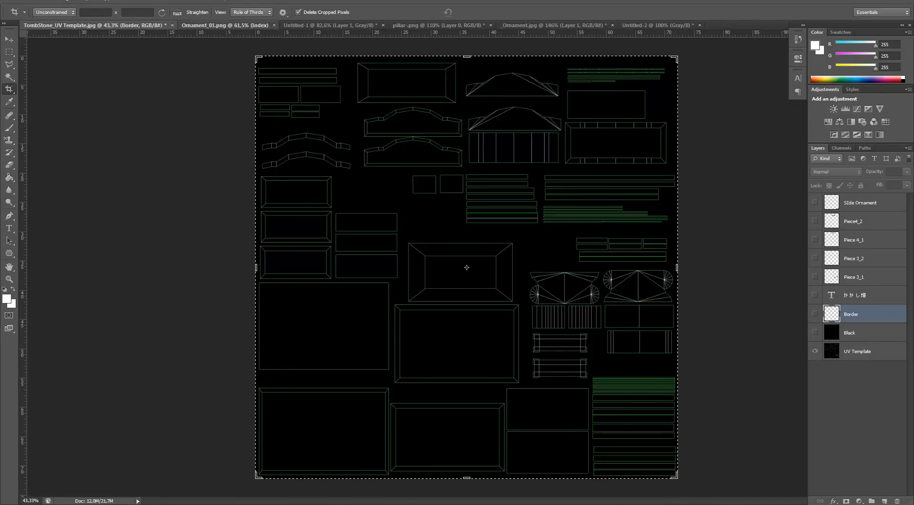
# Switch to Photoshop and look through the open ornament and text documents.
pyautogui.hotkey('ctrl', 'Tab')
pyautogui.hotkey('ctrl', 'Tab')
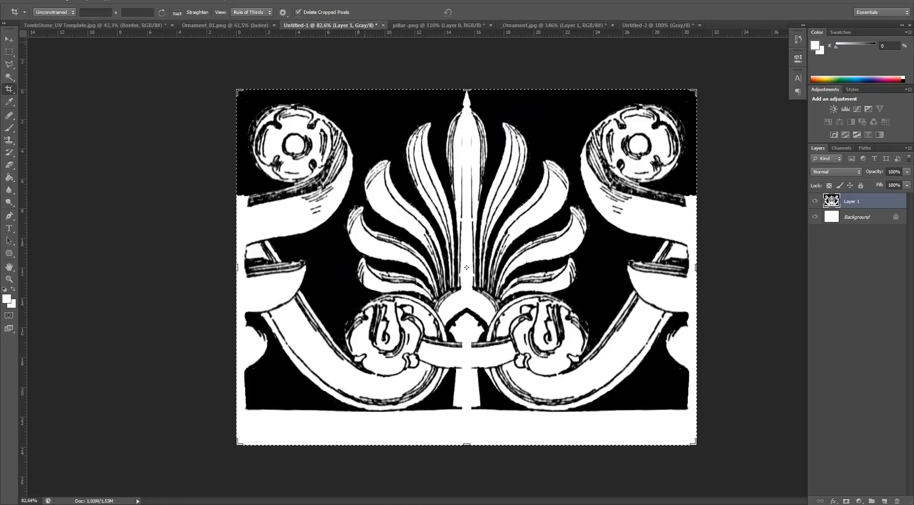
pyautogui.hotkey('ctrl', 'Tab')
pyautogui.hotkey('ctrl', 'Tab')
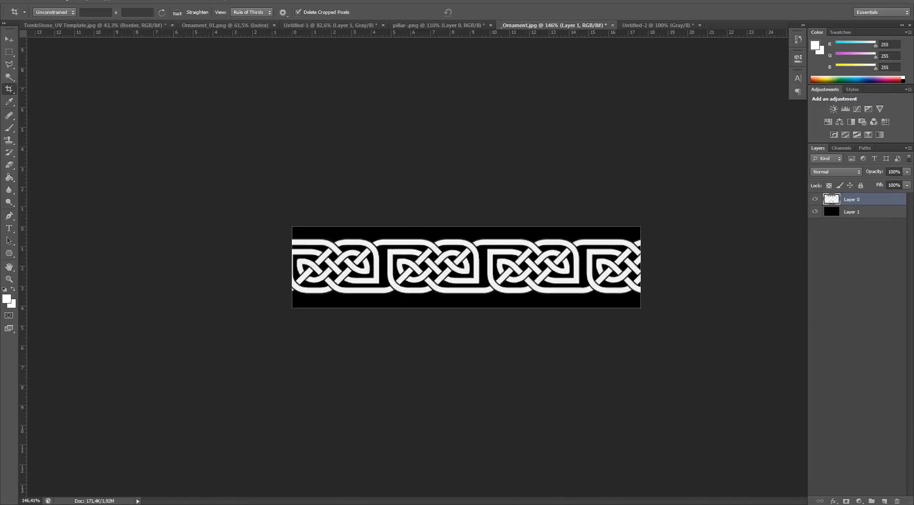
pyautogui.hotkey('ctrl', 'Tab')
pyautogui.hotkey('ctrl', 'Tab')
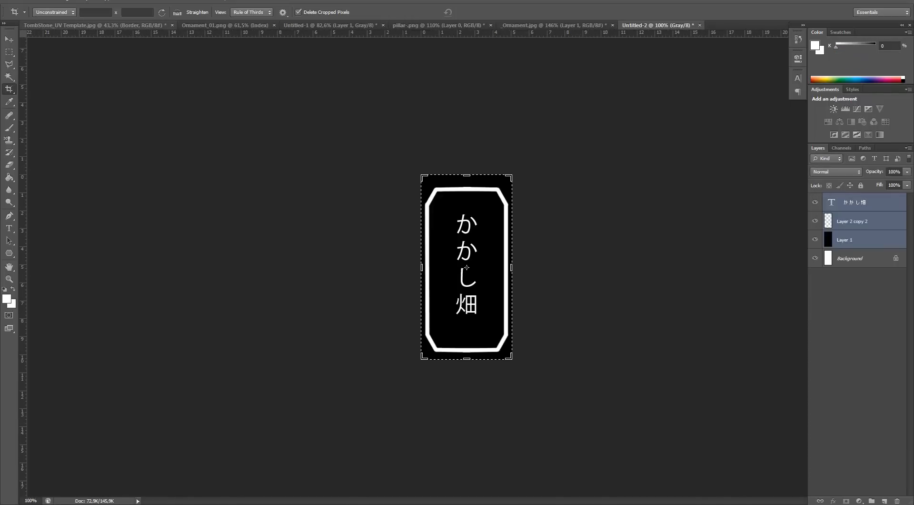
# Show the Border and "かかし畑" text layers over the UV layout in the TombStone_UV Template document.
pyautogui.click(816, 314)
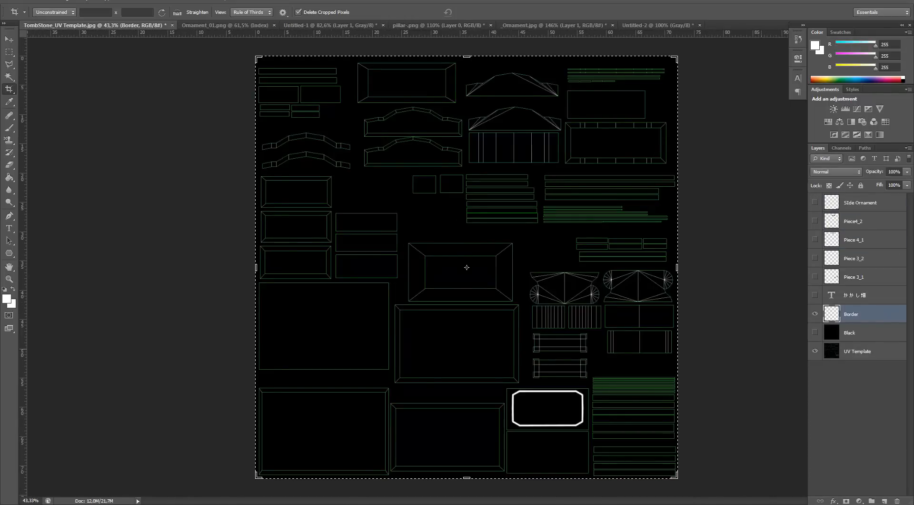
pyautogui.keyDown('alt'); pyautogui.scroll(4, 618, 413); pyautogui.keyUp('alt')
pyautogui.scroll(-3, 618, 414)
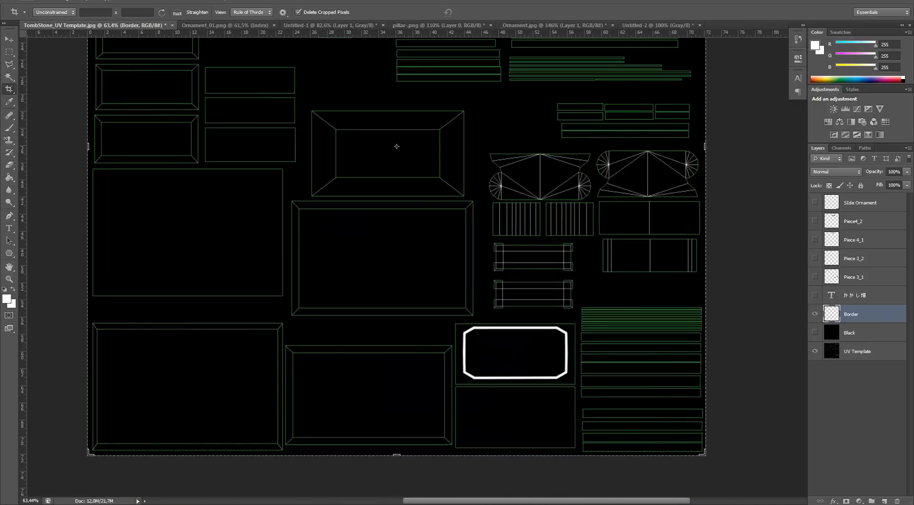
pyautogui.click(815, 294)
pyautogui.keyDown('alt'); pyautogui.scroll(2, 510, 377); pyautogui.keyUp('alt')
pyautogui.scroll(1, 509, 377)
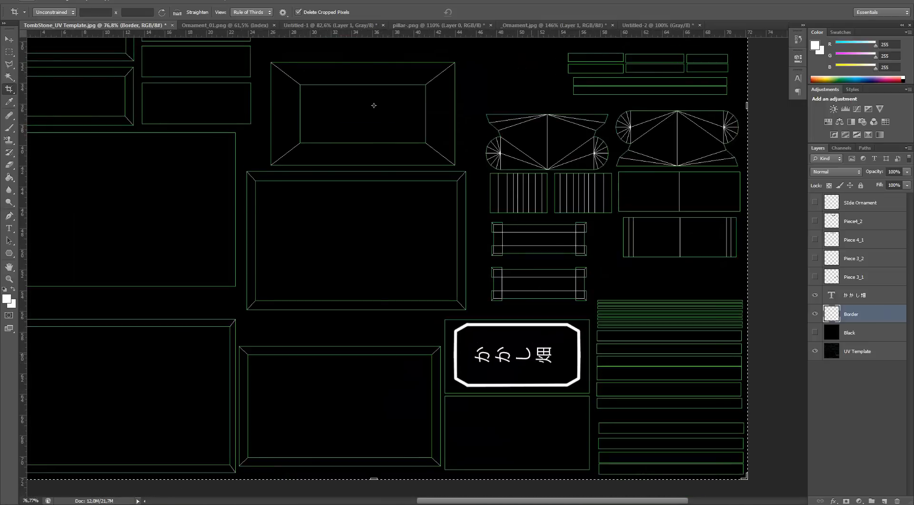
pyautogui.keyDown('alt'); pyautogui.scroll(-3, 402, 148); pyautogui.keyUp('alt')
pyautogui.scroll(2, 415, 229)
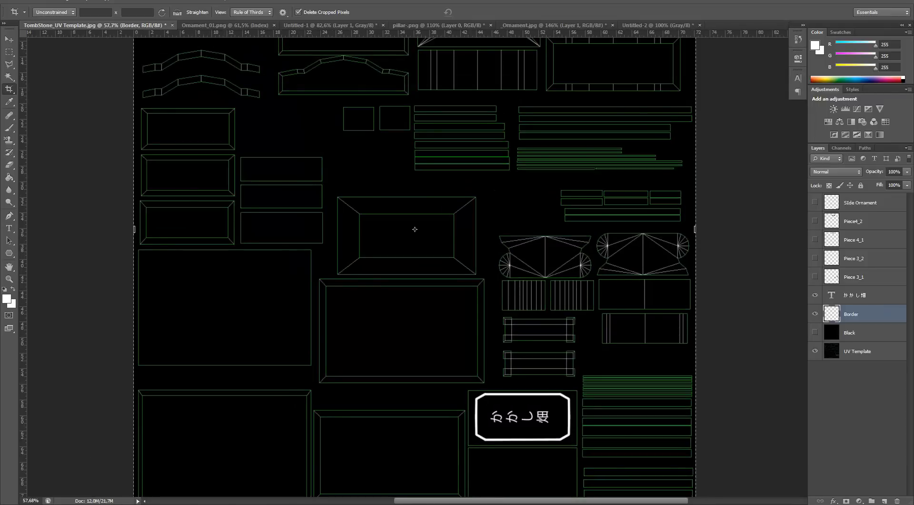
# Show the Piece 3_1 and Piece 3_2 layers with the capital ornaments over the UV layout.
pyautogui.click(816, 277)
pyautogui.keyDown('alt'); pyautogui.scroll(13, 655, 244); pyautogui.keyUp('alt')
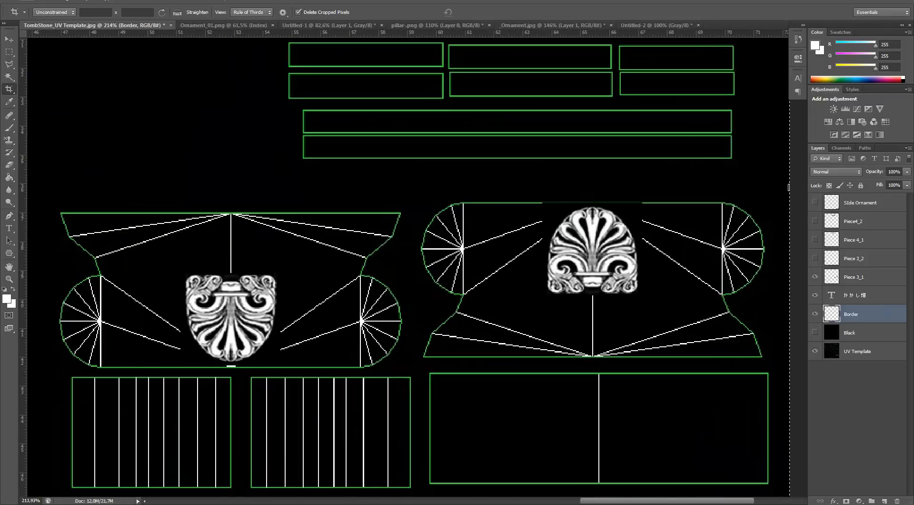
pyautogui.click(816, 258)
pyautogui.click(816, 258)
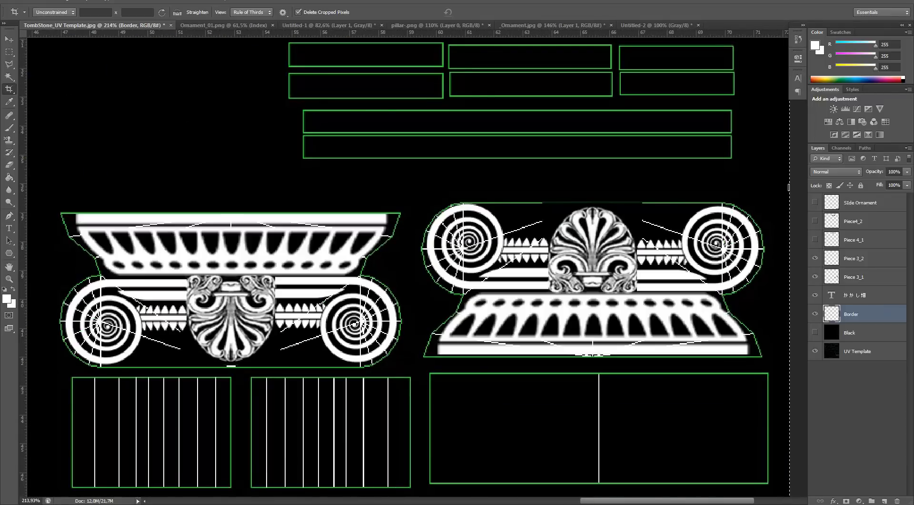
# Show the Piece 4_1 and Piece4_2 layers with the ornaments for the tombstone's top piece.
pyautogui.keyDown('alt'); pyautogui.scroll(-9, 768, 278); pyautogui.keyUp('alt')
pyautogui.scroll(9, 768, 279)
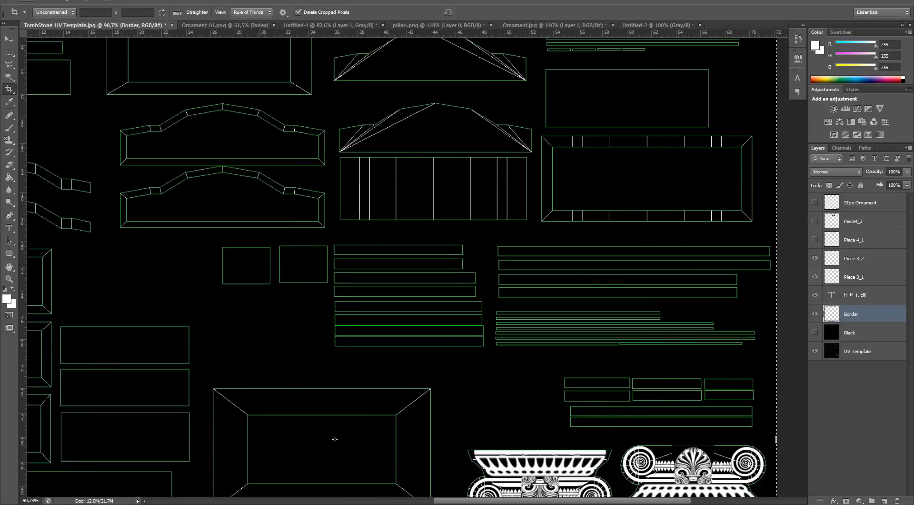
pyautogui.click(815, 240)
pyautogui.click(816, 239)
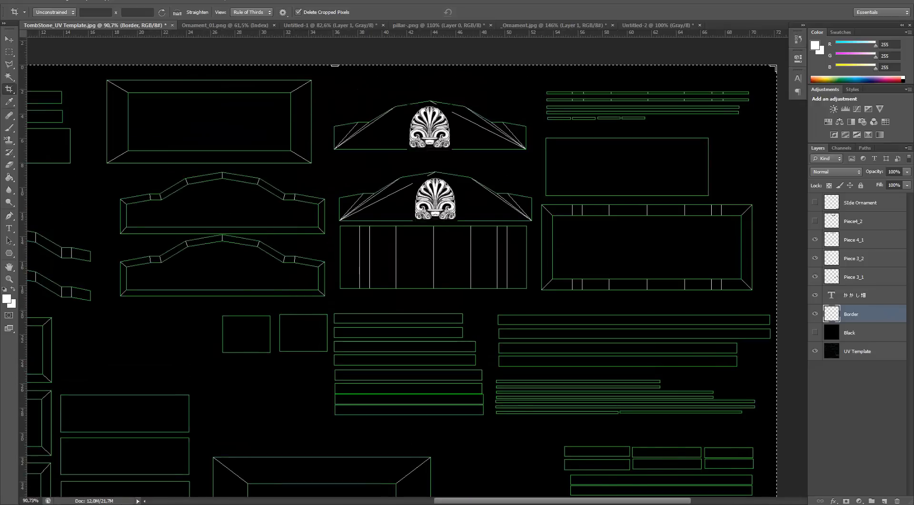
pyautogui.keyDown('alt'); pyautogui.scroll(7, 431, 129); pyautogui.keyUp('alt')
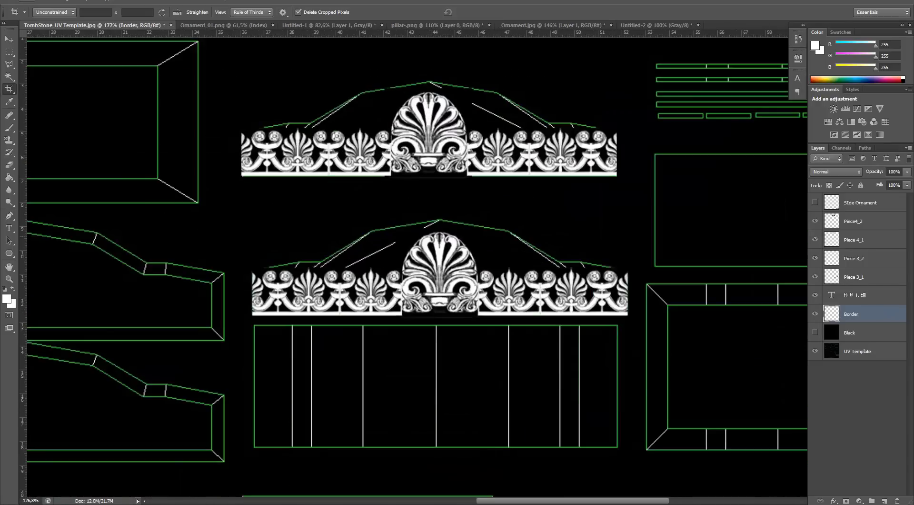
pyautogui.click(815, 221)
pyautogui.keyDown('alt'); pyautogui.scroll(-18, 644, 284); pyautogui.keyUp('alt')
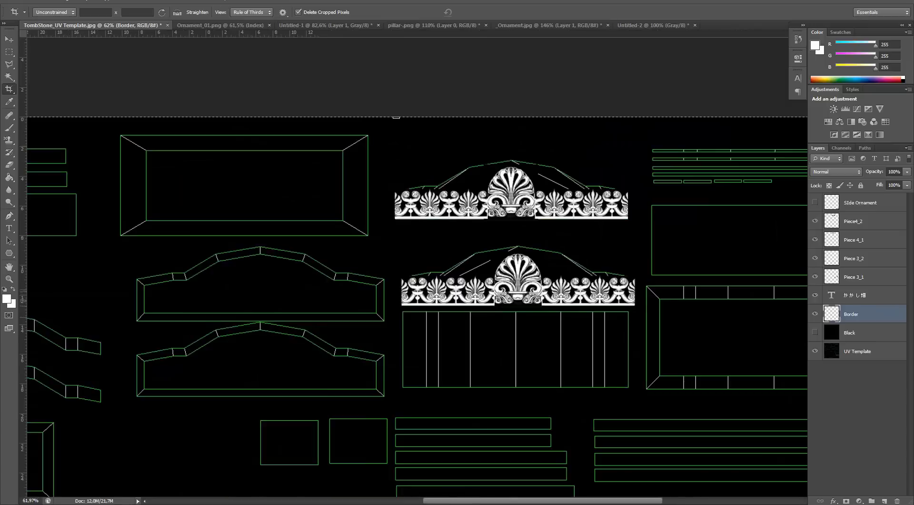
# Show the Side Ornament layer, then hide the UV wireframe behind the ornaments by showing the Black layer.
pyautogui.keyDown('alt'); pyautogui.scroll(11, 667, 353); pyautogui.keyUp('alt')
pyautogui.scroll(-4, 276, 171)
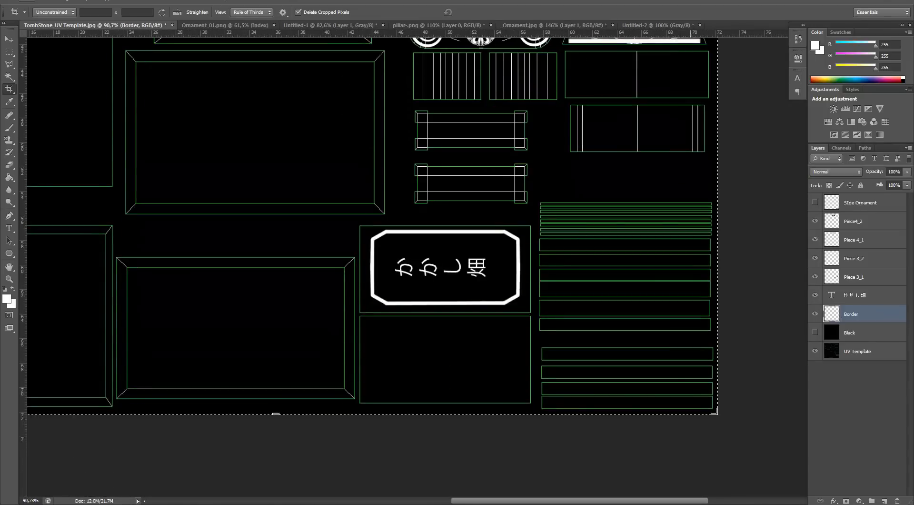
pyautogui.keyDown('alt'); pyautogui.scroll(4, 693, 329); pyautogui.keyUp('alt')
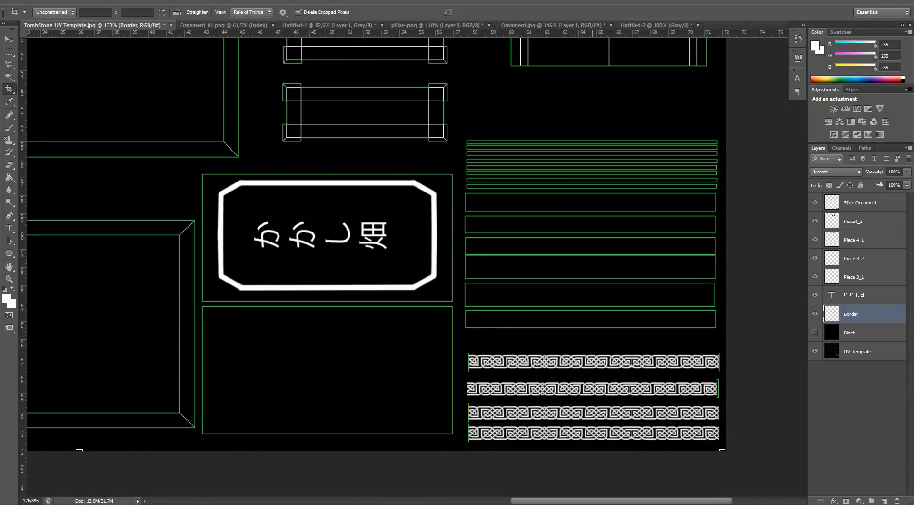
pyautogui.keyDown('alt'); pyautogui.scroll(3, 721, 387); pyautogui.keyUp('alt')
pyautogui.keyDown('alt'); pyautogui.scroll(-18, 720, 387); pyautogui.keyUp('alt')
pyautogui.keyDown('alt'); pyautogui.scroll(1, 467, 267); pyautogui.keyUp('alt')
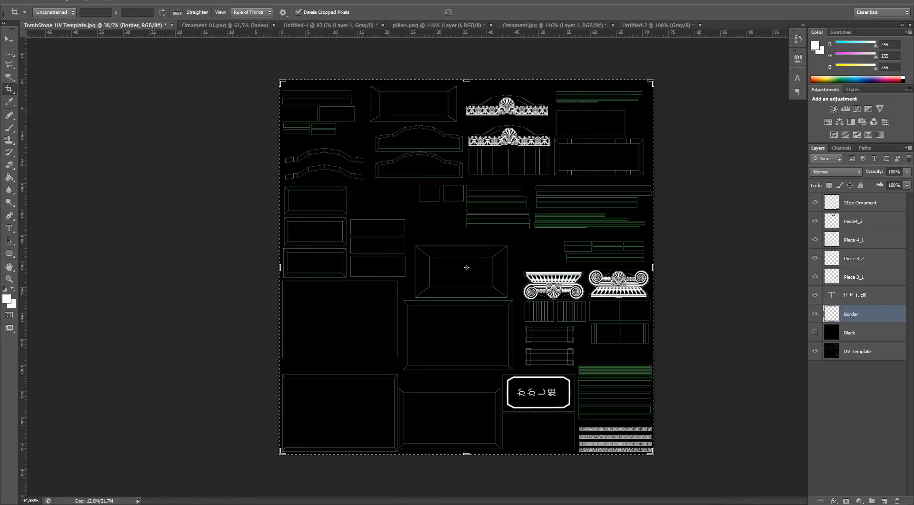
pyautogui.click(25, 1)
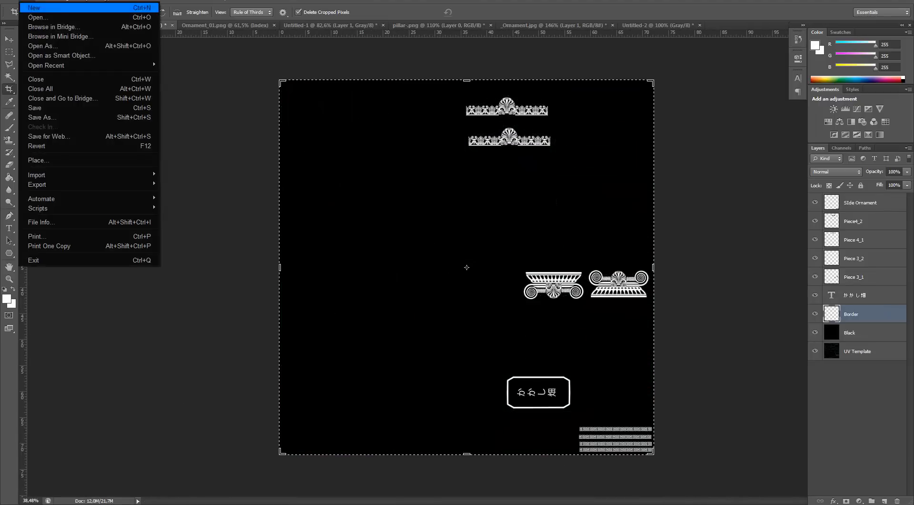
# Switch to Substance Painter, search the alphas for "tomb", and add a fill layer named "ornaments" above the Moss group.
pyautogui.click(146, 371)
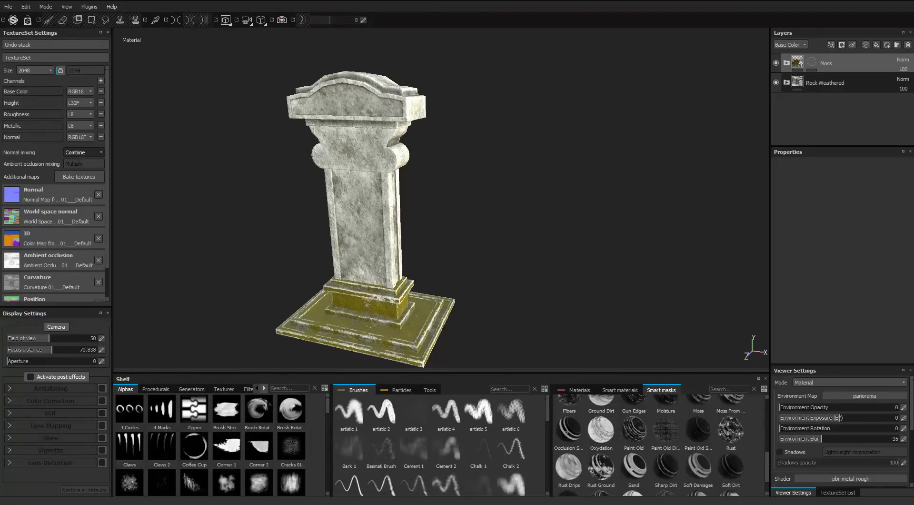
pyautogui.write('tomb')
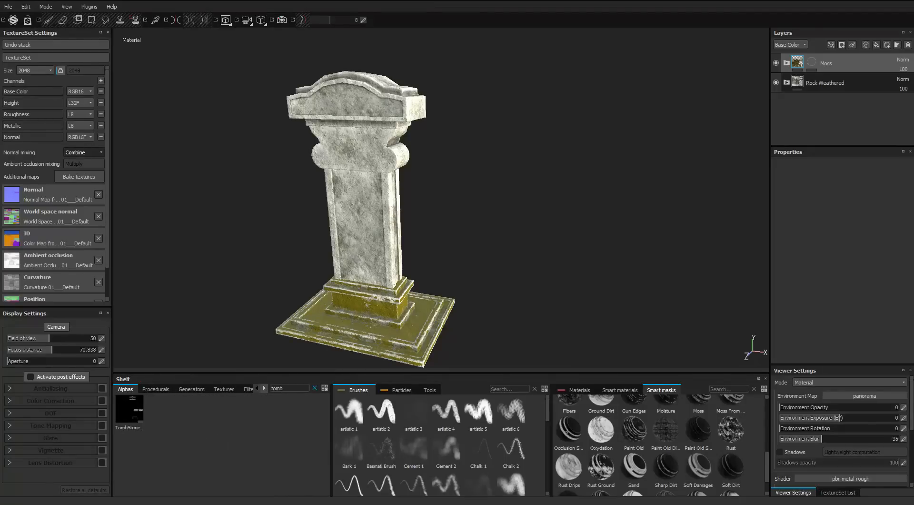
pyautogui.click(876, 45)
pyautogui.doubleClick(810, 64)
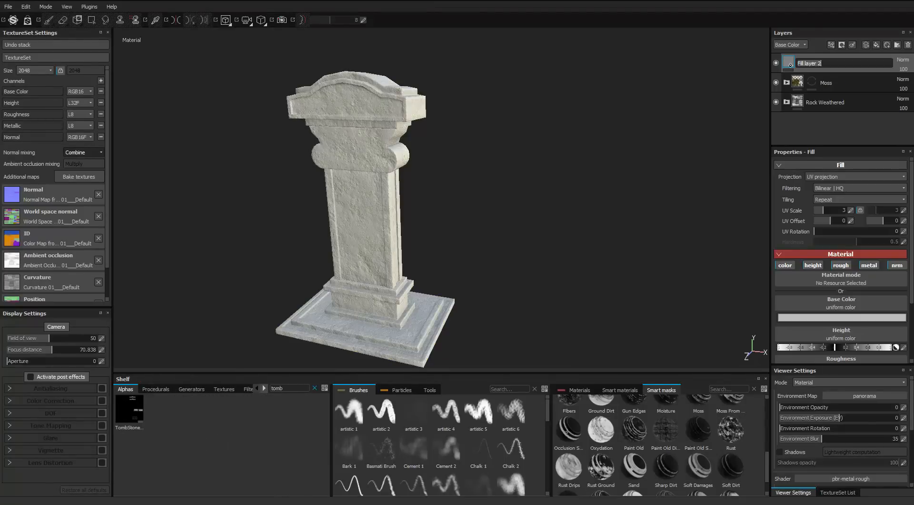
pyautogui.press('Return')
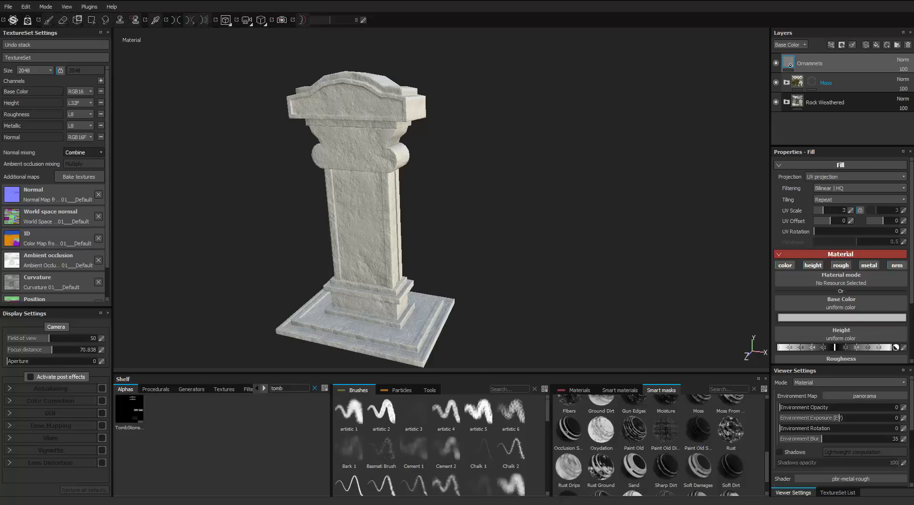
pyautogui.doubleClick(791, 65)
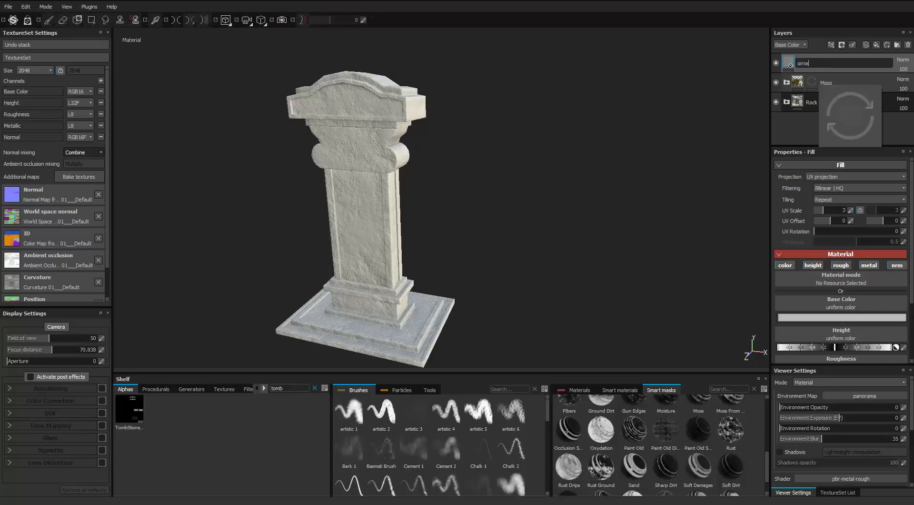
pyautogui.write('ornaments')
pyautogui.press('Return')
# Give the ornaments layer a black mask with a fill effect that uses the TombStone_Mask alpha as its grayscale.
pyautogui.rightClick(798, 62)
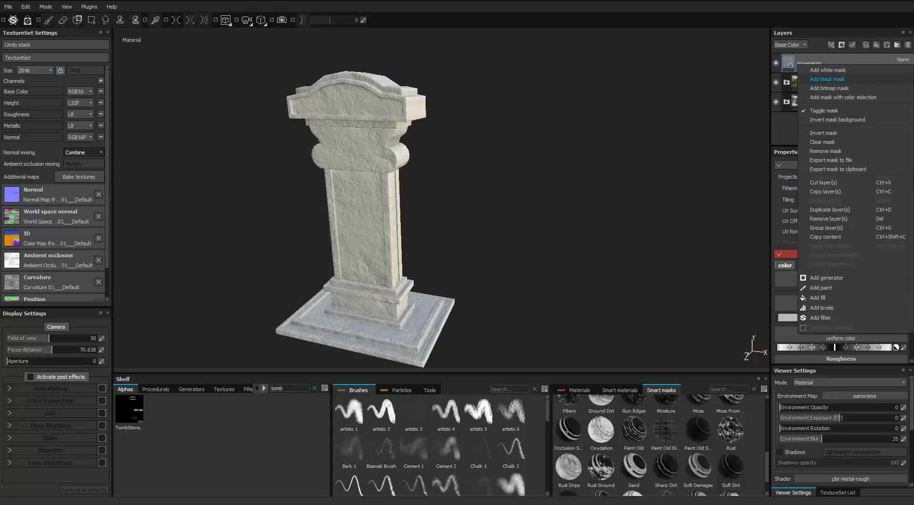
pyautogui.click(827, 78)
pyautogui.rightClick(791, 63)
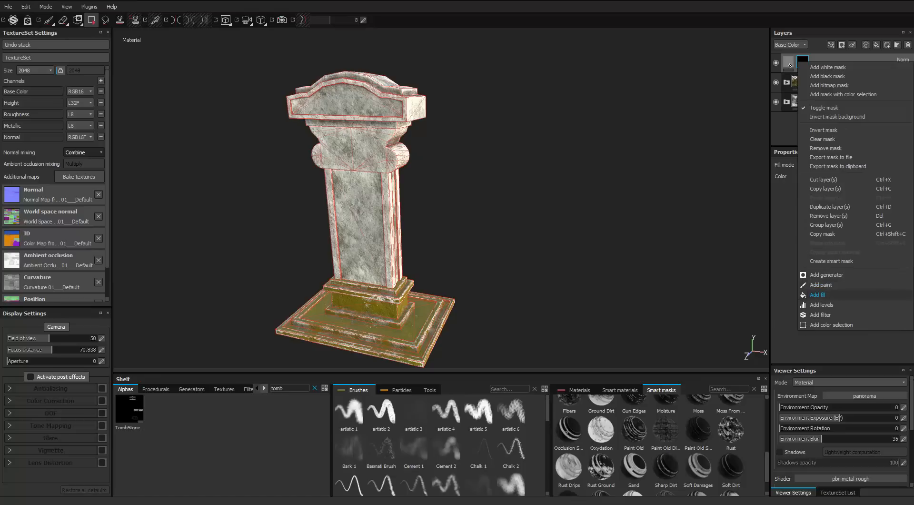
pyautogui.click(818, 295)
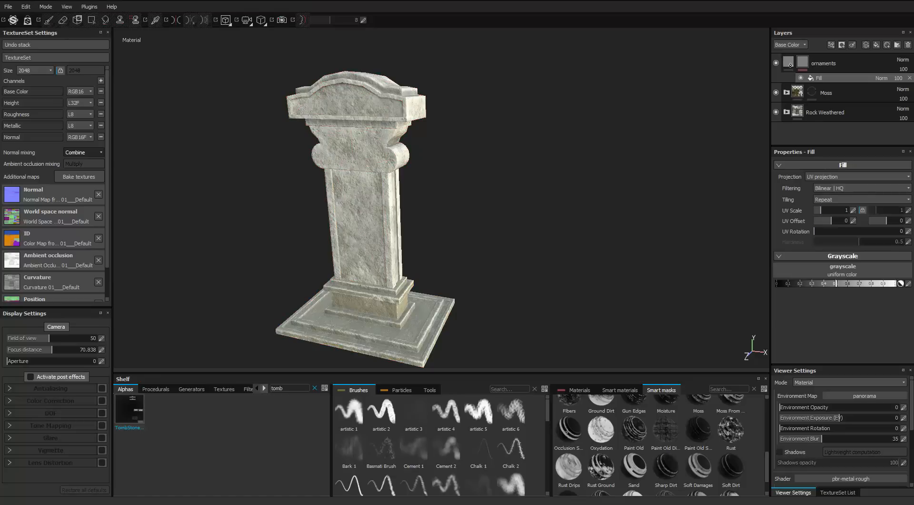
pyautogui.moveTo(129, 410); pyautogui.dragTo(843, 271)
pyautogui.scroll(3, 442, 198)
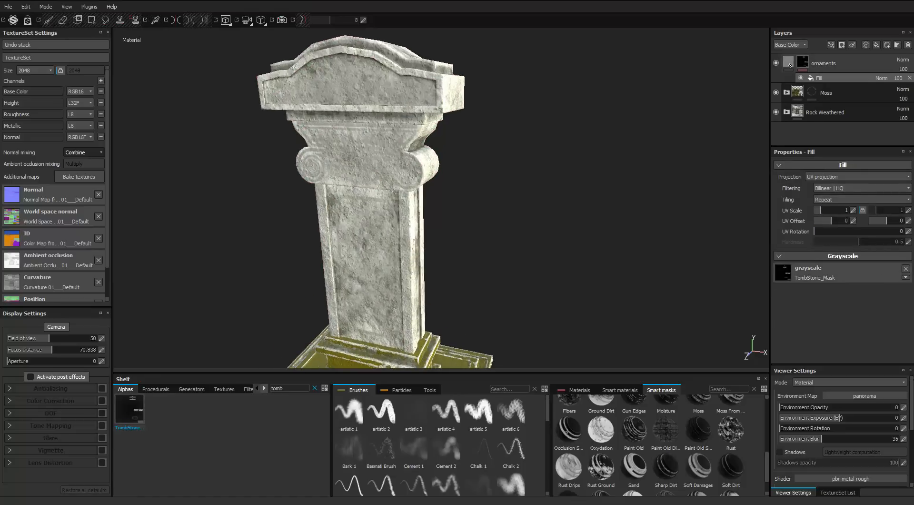
# Set the ornaments layer's base color to a dark olive, R 0.091, G 0.091, B 0.052.
pyautogui.click(789, 62)
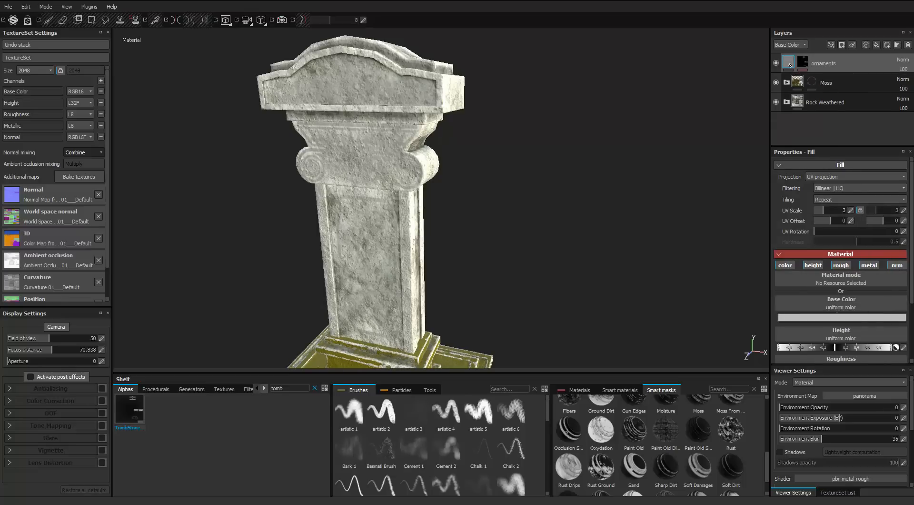
pyautogui.click(842, 316)
pyautogui.moveTo(834, 338); pyautogui.dragTo(773, 329)
pyautogui.click(787, 329)
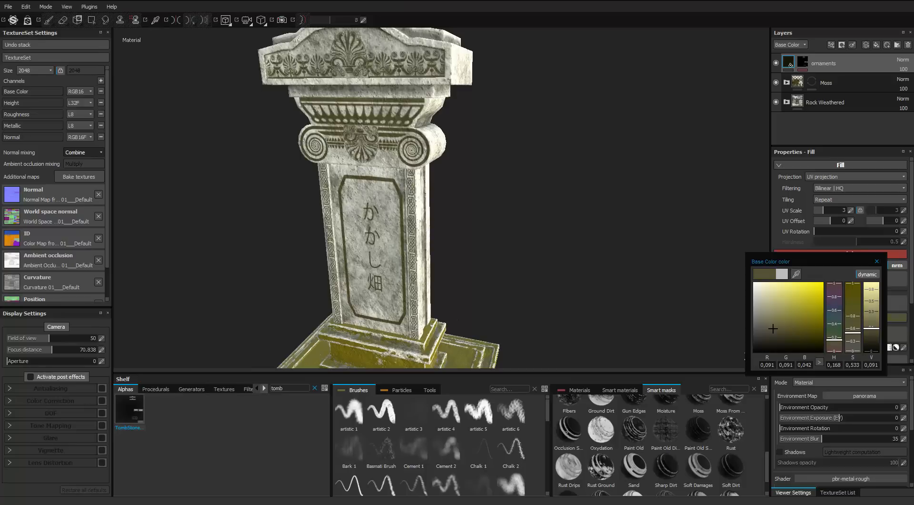
pyautogui.scroll(-3, 379, 198)
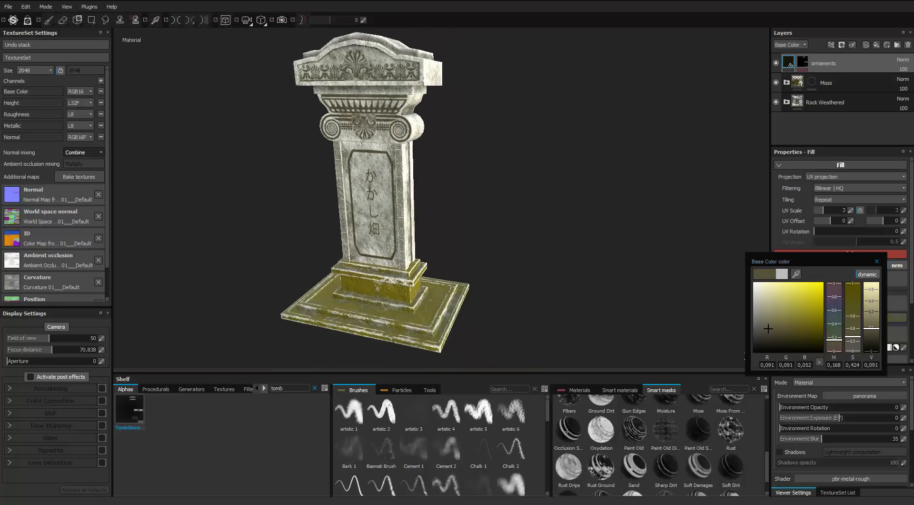
pyautogui.scroll(1, 379, 198)
pyautogui.click(524, 214)
pyautogui.keyDown('alt'); pyautogui.moveTo(378, 197); pyautogui.dragTo(383, 202); pyautogui.keyUp('alt')
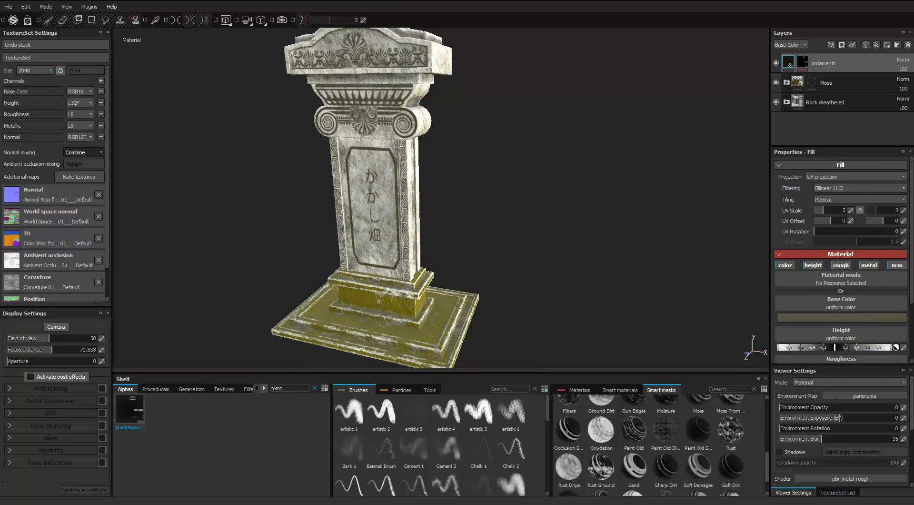
# Lower the ornaments layer's height below zero so the ornaments and lettering are engraved into the stone.
pyautogui.click(824, 348)
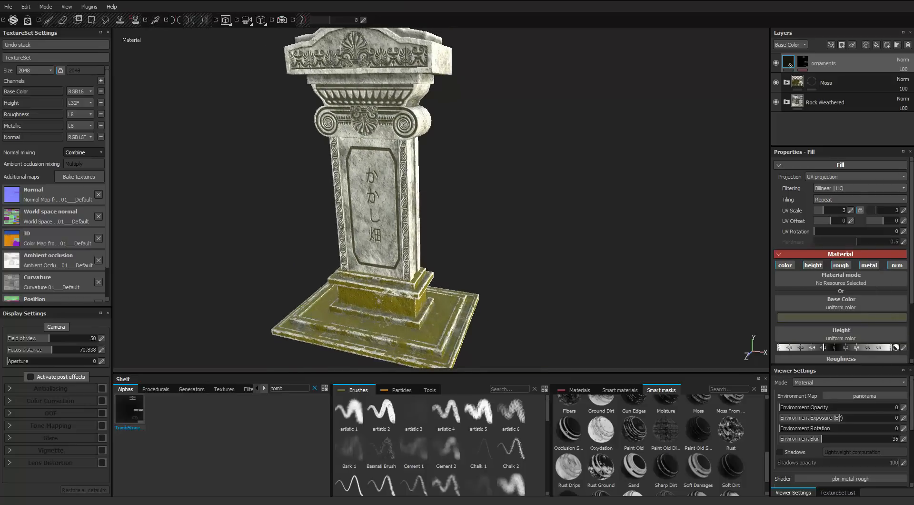
pyautogui.scroll(3, 379, 197)
pyautogui.moveTo(378, 198)
pyautogui.keyDown('alt'); pyautogui.mouseDown()
pyautogui.moveTo(447, 159)
pyautogui.moveTo(376, 200)
pyautogui.mouseUp(); pyautogui.keyUp('alt')
pyautogui.scroll(-5, 379, 198)
pyautogui.scroll(3, 379, 198)
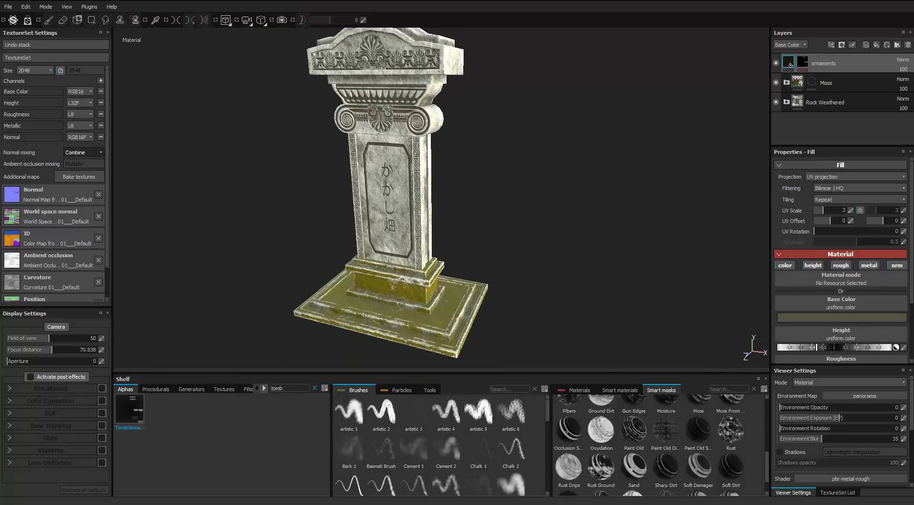
pyautogui.keyDown('alt'); pyautogui.moveTo(378, 191); pyautogui.dragTo(374, 214, button='middle'); pyautogui.keyUp('alt')
# Rename the Moss group to MossBase, and duplicate it as a new group named MossBoard.
pyautogui.doubleClick(826, 83)
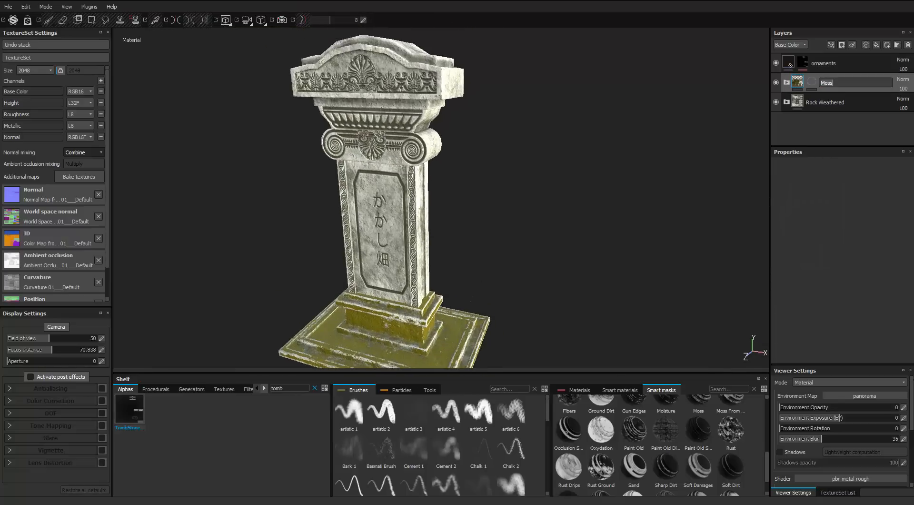
pyautogui.write('Base')
pyautogui.press('Return')
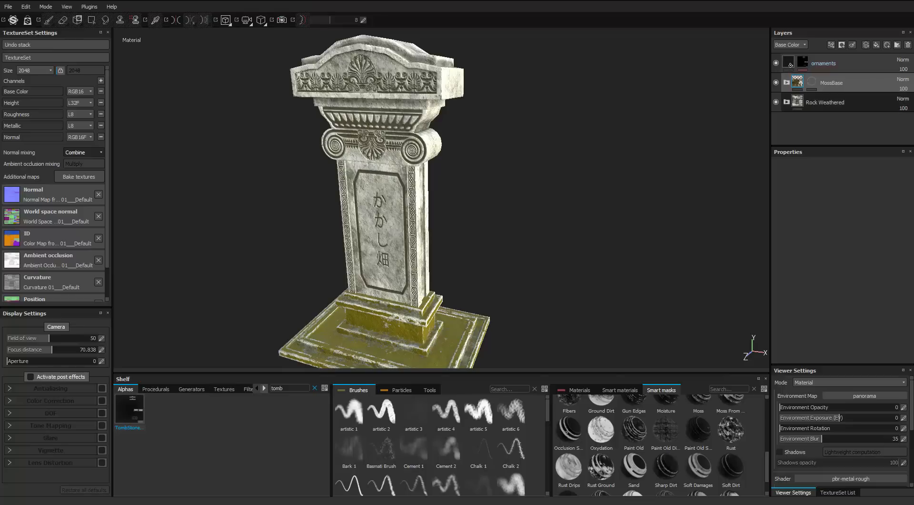
pyautogui.rightClick(798, 81)
pyautogui.click(829, 225)
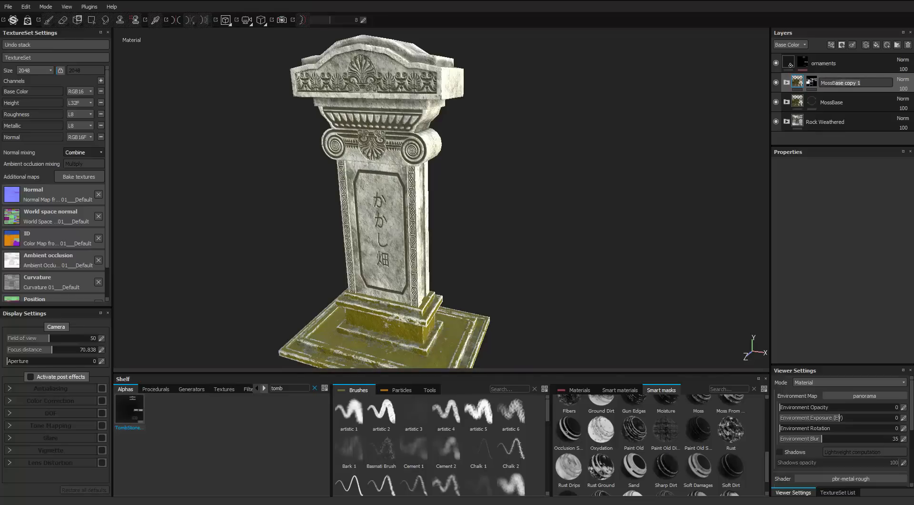
pyautogui.write('MossBoard')
pyautogui.press('Return')
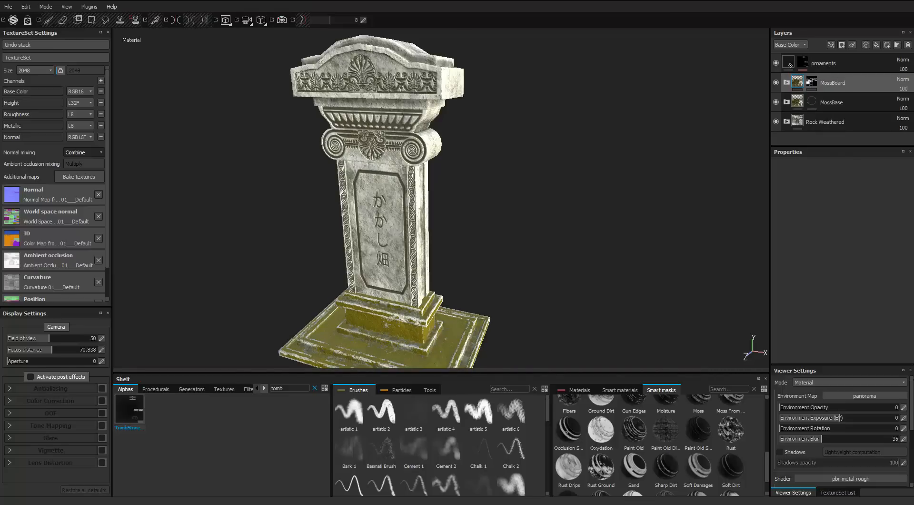
# Reset the MossBoard mask to black and polygon-fill the tombstone's central board piece so moss applies there.
pyautogui.rightClick(811, 81)
pyautogui.click(826, 97)
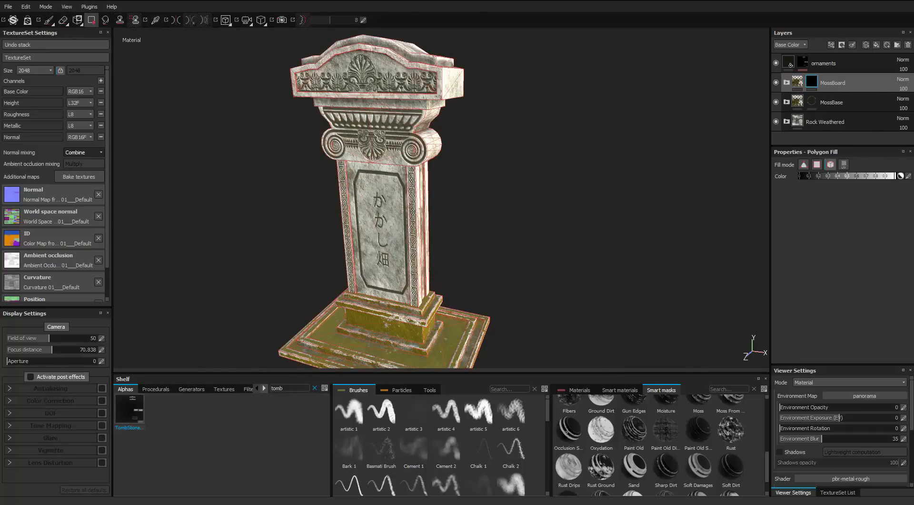
pyautogui.click(381, 229)
pyautogui.keyDown('alt'); pyautogui.moveTo(381, 229); pyautogui.dragTo(375, 168, button='middle'); pyautogui.keyUp('alt')
pyautogui.keyDown('alt'); pyautogui.moveTo(376, 167); pyautogui.dragTo(419, 168, button='right'); pyautogui.keyUp('alt')
# Raise the Level of the MG Mask Builder on MossBoard's Fill layer 1 to thin the moss, keeping Invert on.
pyautogui.click(787, 82)
pyautogui.click(813, 121)
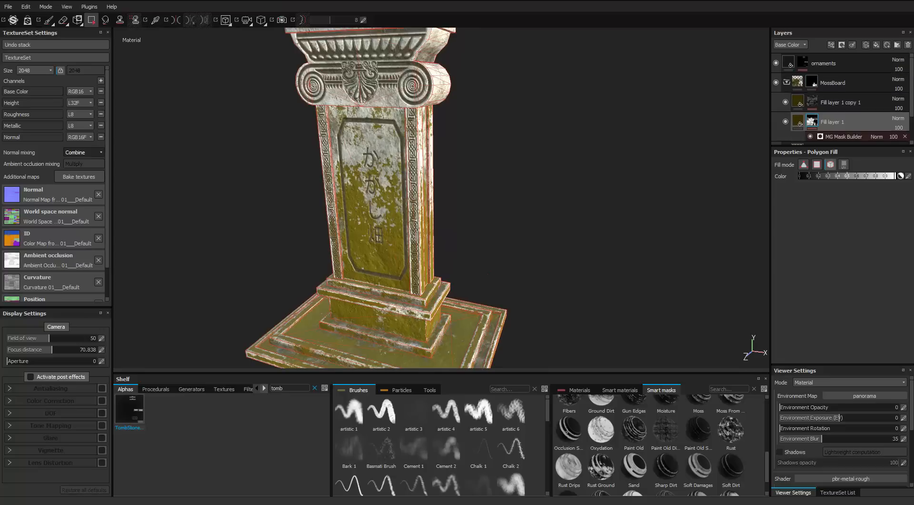
pyautogui.click(785, 121)
pyautogui.click(844, 137)
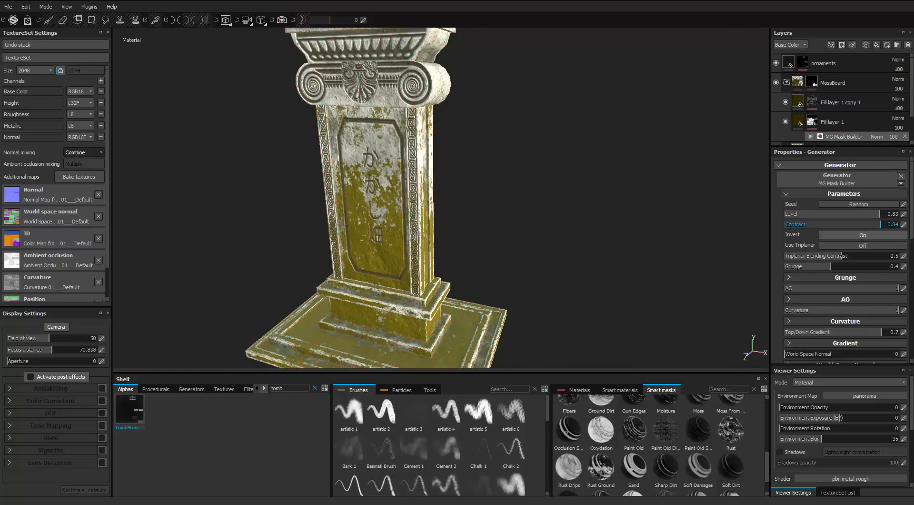
pyautogui.scroll(-1, 848, 233)
pyautogui.scroll(1, 847, 219)
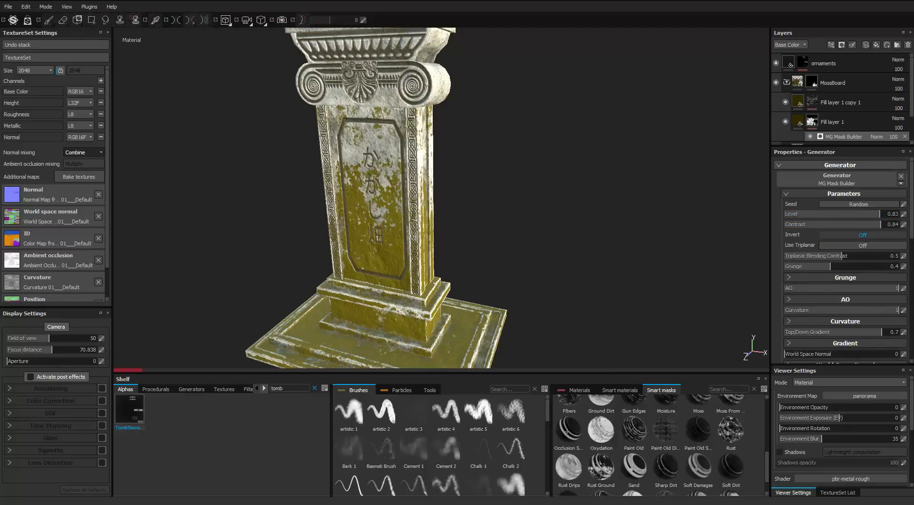
pyautogui.click(863, 235)
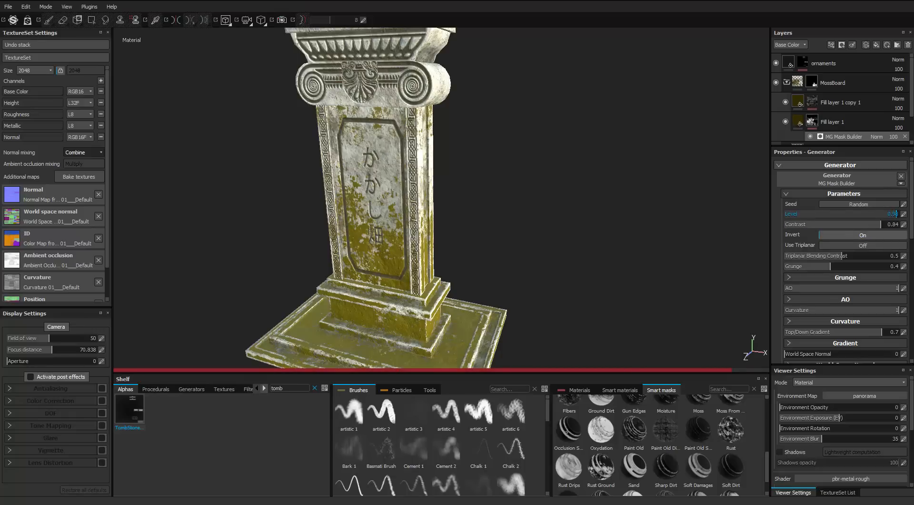
# Hide the interface panels and examine the whole textured tombstone from different angles and under rotated lighting.
pyautogui.scroll(-5, 372, 209)
pyautogui.keyDown('alt'); pyautogui.moveTo(372, 209); pyautogui.dragTo(514, 193); pyautogui.keyUp('alt')
pyautogui.press('Tab')
pyautogui.scroll(4, 372, 210)
pyautogui.keyDown('shift'); pyautogui.moveTo(514, 193); pyautogui.dragTo(429, 193, button='right'); pyautogui.keyUp('shift')
pyautogui.keyDown('alt'); pyautogui.moveTo(429, 193); pyautogui.dragTo(448, 197); pyautogui.keyUp('alt')
pyautogui.keyDown('alt'); pyautogui.moveTo(371, 210); pyautogui.dragTo(533, 205); pyautogui.keyUp('alt')
pyautogui.scroll(-4, 457, 209)
pyautogui.keyDown('alt'); pyautogui.moveTo(429, 205); pyautogui.dragTo(452, 214); pyautogui.keyUp('alt')
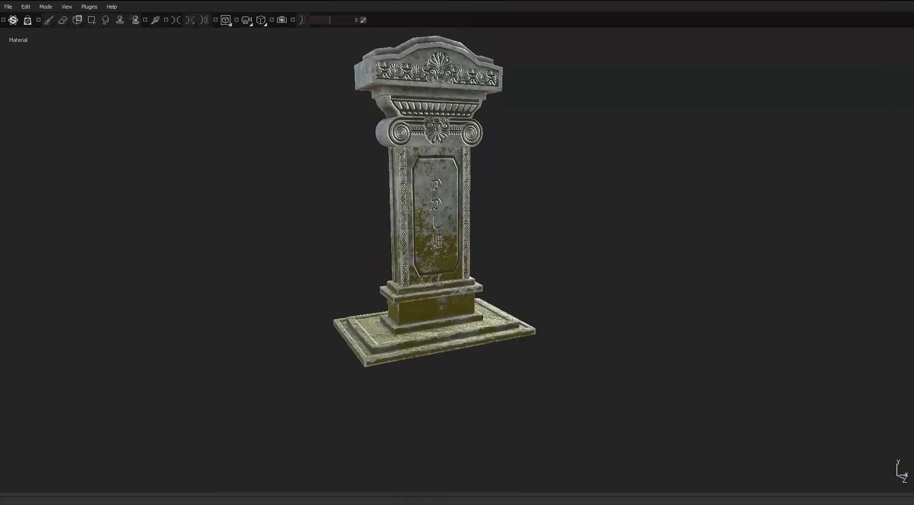
# Inspect the engraved scrolls and shell ornament on the capital up close under different environment lighting.
pyautogui.scroll(4, 452, 215)
pyautogui.keyDown('shift'); pyautogui.moveTo(452, 214); pyautogui.dragTo(429, 214, button='right'); pyautogui.keyUp('shift')
pyautogui.scroll(4, 457, 215)
pyautogui.keyDown('alt'); pyautogui.moveTo(457, 214); pyautogui.dragTo(481, 167); pyautogui.keyUp('alt')
pyautogui.scroll(2, 457, 214)
pyautogui.scroll(-2, 457, 214)
pyautogui.keyDown('alt'); pyautogui.moveTo(429, 214); pyautogui.dragTo(524, 209); pyautogui.keyUp('alt')
pyautogui.scroll(3, 467, 215)
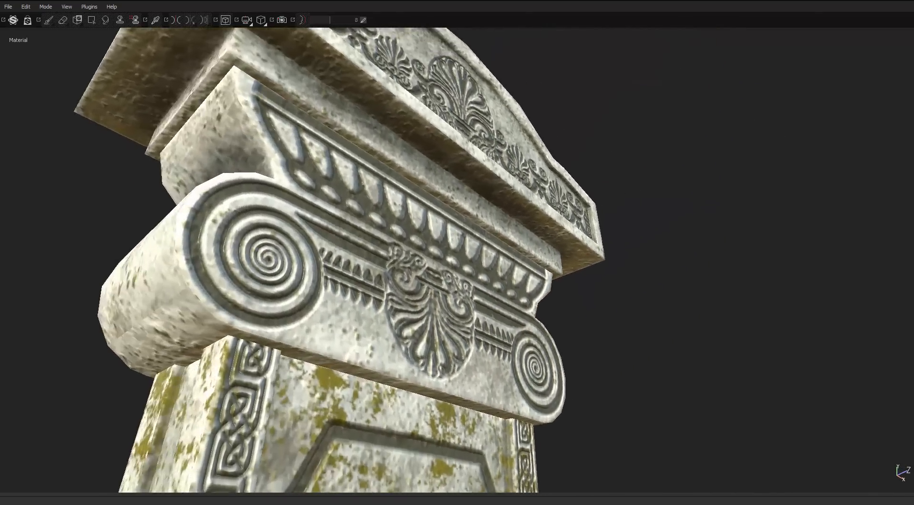
# Inspect the moss and engraved lettering on the board, finishing with a front view of the tombstone.
pyautogui.scroll(-4, 524, 209)
pyautogui.keyDown('alt'); pyautogui.moveTo(457, 286); pyautogui.dragTo(464, 190, button='middle'); pyautogui.keyUp('alt')
pyautogui.scroll(3, 465, 191)
pyautogui.keyDown('alt'); pyautogui.moveTo(476, 214); pyautogui.dragTo(386, 212); pyautogui.keyUp('alt')
pyautogui.scroll(-2, 457, 252)
pyautogui.keyDown('alt'); pyautogui.moveTo(457, 286); pyautogui.dragTo(419, 209, button='middle'); pyautogui.keyUp('alt')
pyautogui.scroll(-2, 428, 214)
pyautogui.keyDown('alt'); pyautogui.moveTo(429, 214); pyautogui.dragTo(719, 244); pyautogui.keyUp('alt')
pyautogui.scroll(-2, 458, 260)
pyautogui.keyDown('alt'); pyautogui.moveTo(457, 260); pyautogui.dragTo(473, 308, button='middle'); pyautogui.keyUp('alt')
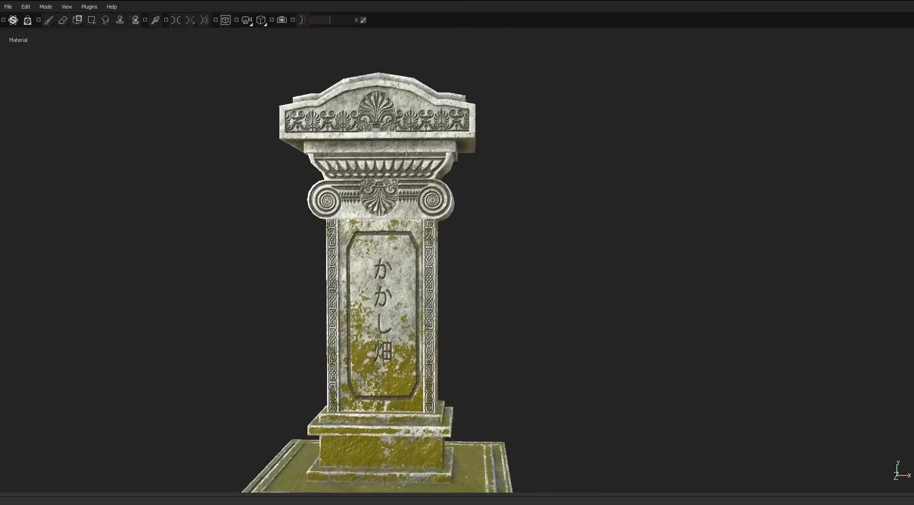